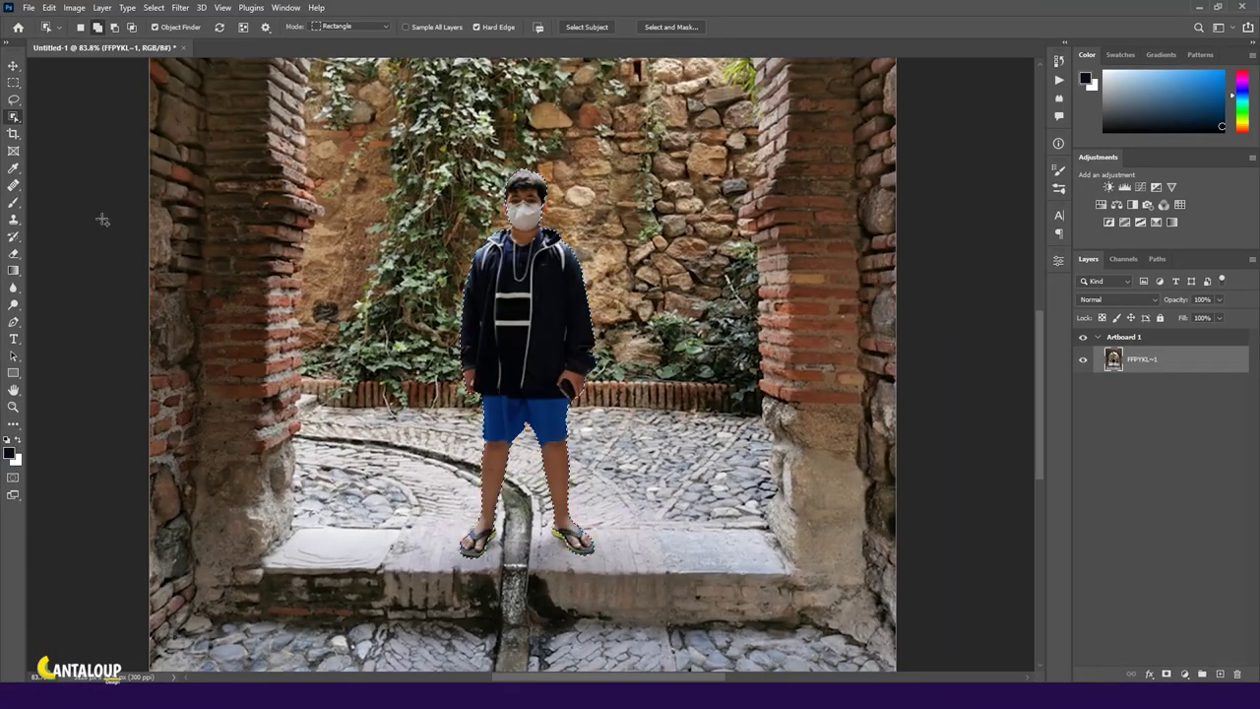
# Step: Paint a Quick Mask along the boy's whole outline, including jacket and face, for a close selection
pyautogui.press('q')
pyautogui.rightClick(14, 201)
pyautogui.click(69, 202)
pyautogui.scroll(5, 477, 197)
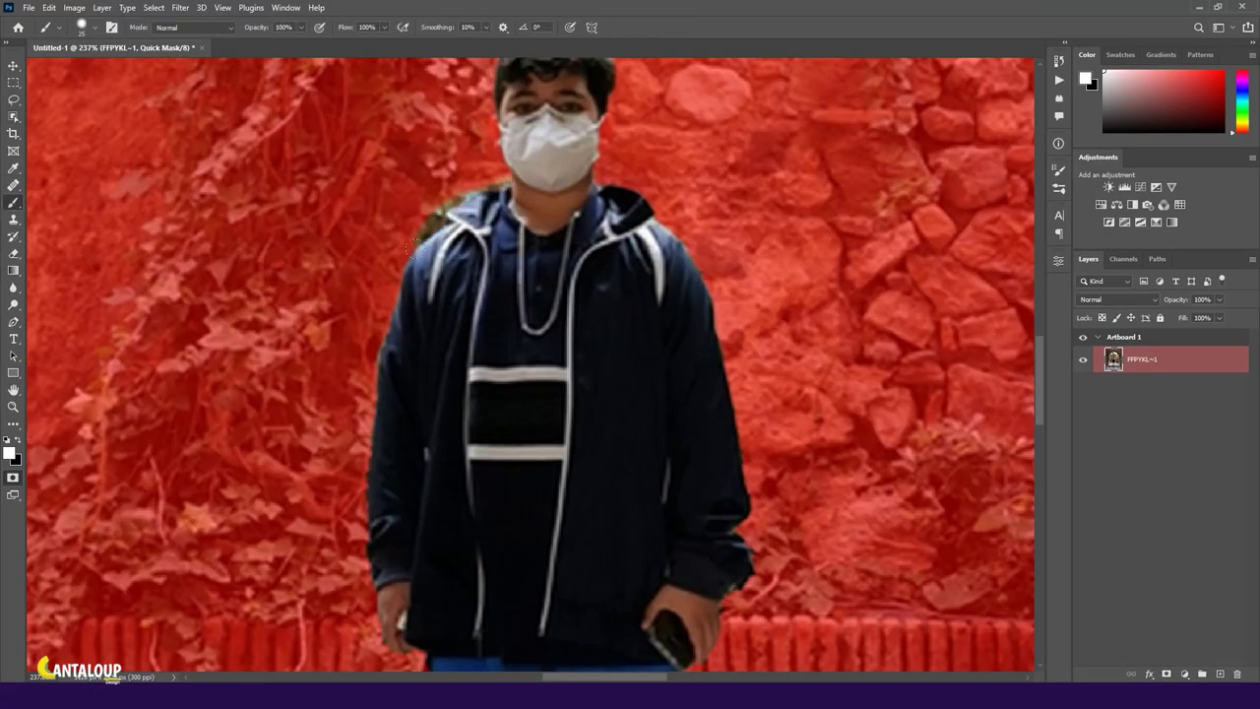
pyautogui.scroll(-3, 377, 568)
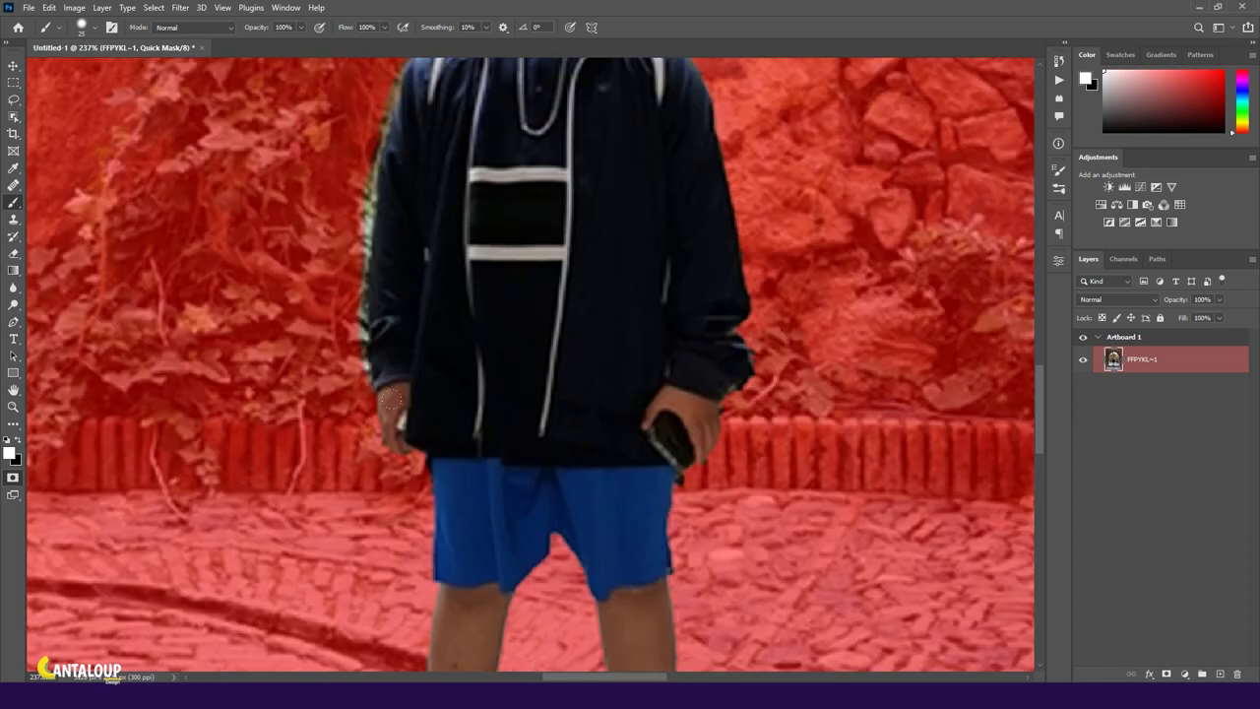
pyautogui.moveTo(430, 473); pyautogui.dragTo(430, 610)
pyautogui.scroll(-4, 430, 611)
pyautogui.moveTo(423, 345); pyautogui.dragTo(424, 467)
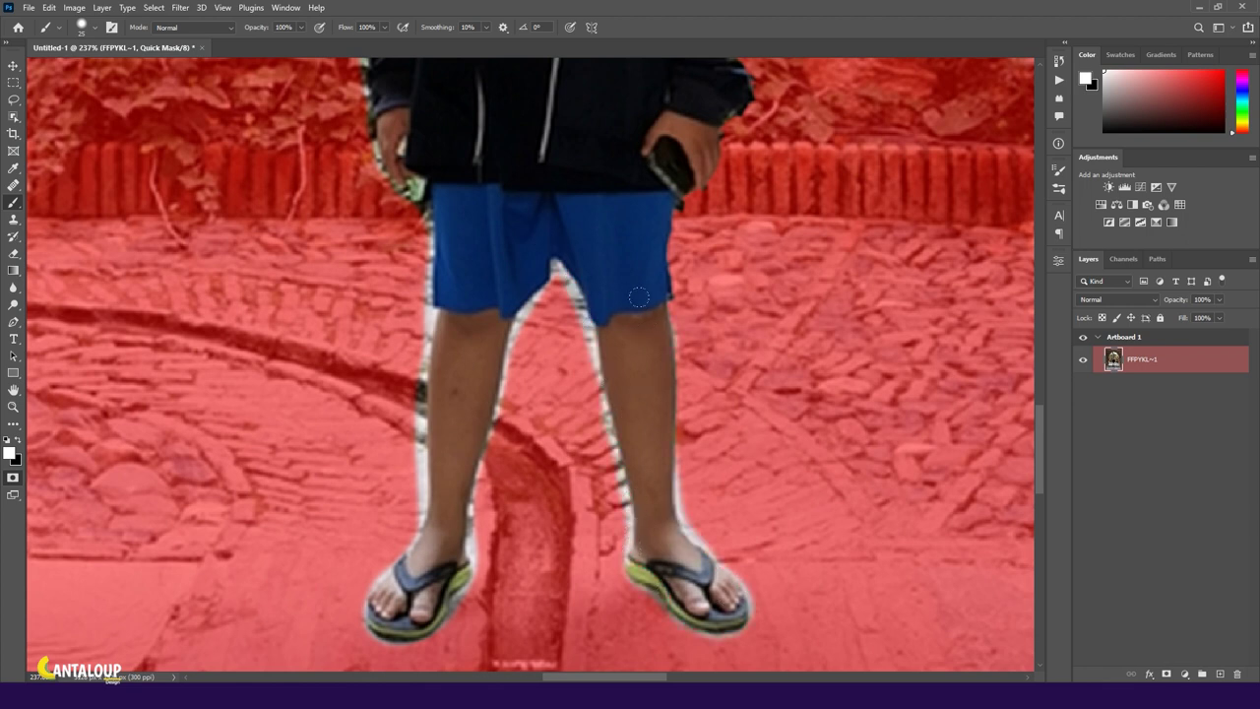
pyautogui.scroll(1, 619, 311)
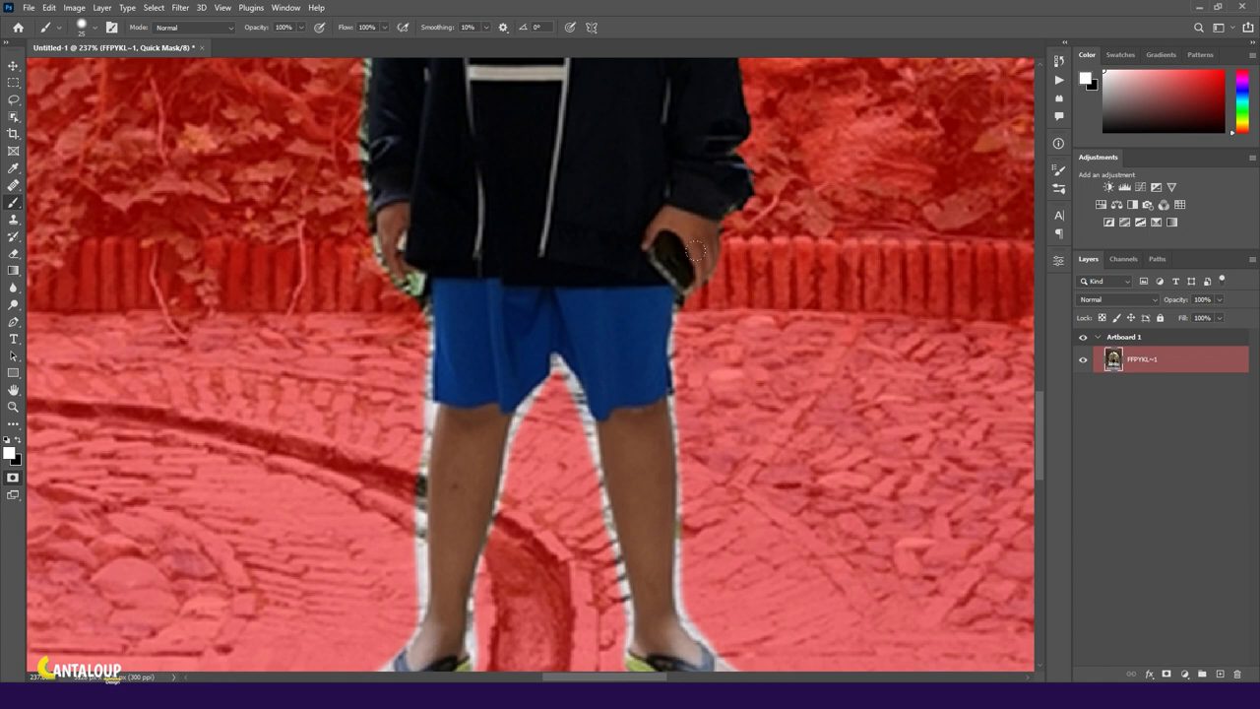
pyautogui.moveTo(724, 194); pyautogui.dragTo(605, 456)
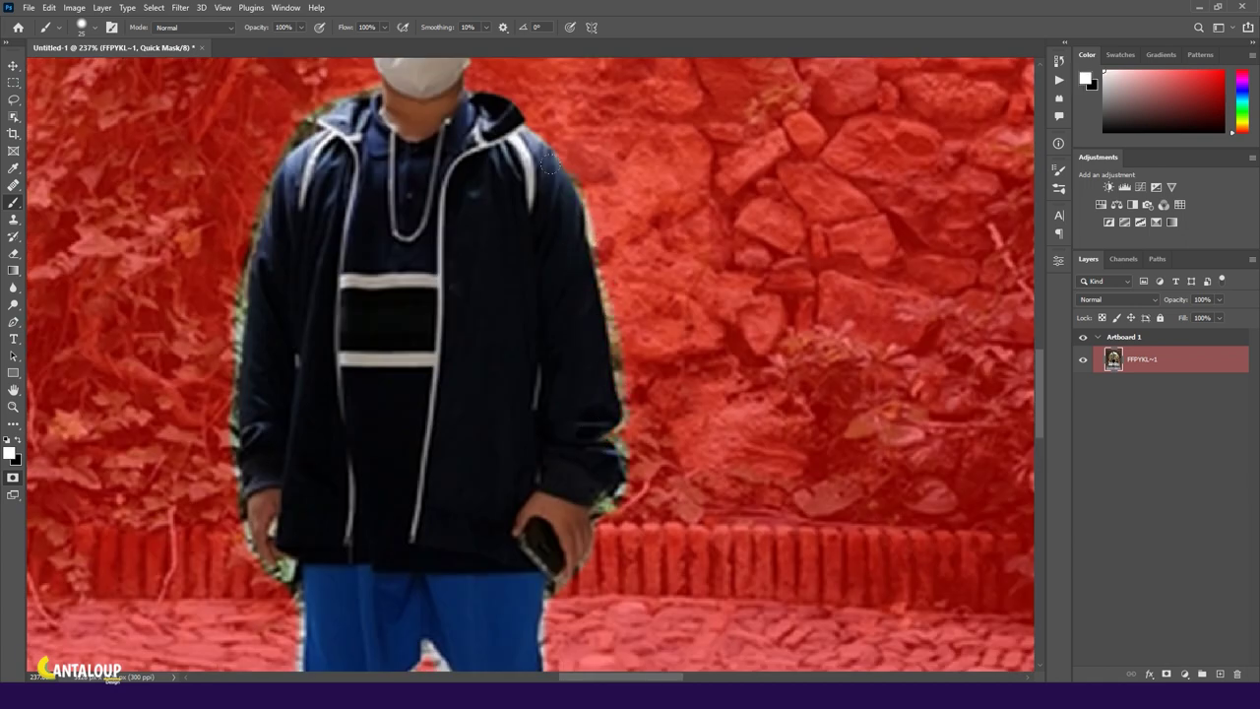
pyautogui.moveTo(549, 163); pyautogui.dragTo(598, 413)
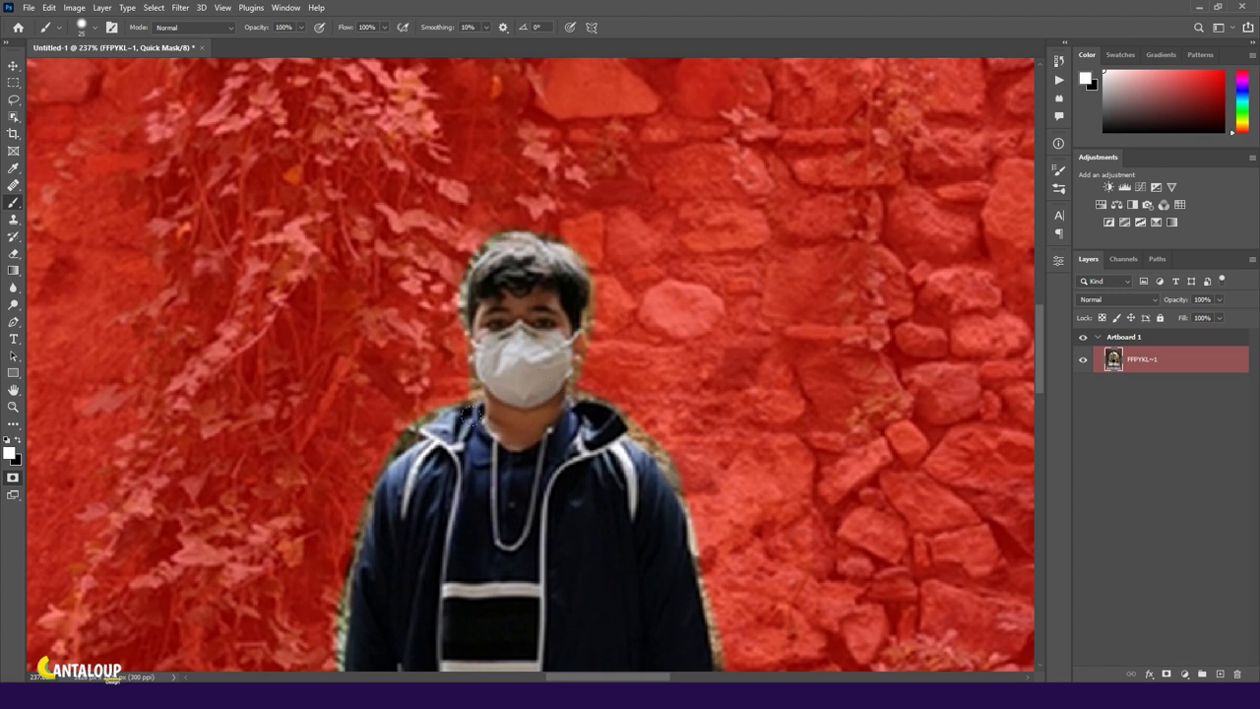
pyautogui.hotkey('ctrl', '0')
# Step: Remove the boy with Content-Aware Fill, then deselect
pyautogui.press('q')
pyautogui.press('l')
pyautogui.rightClick(440, 229)
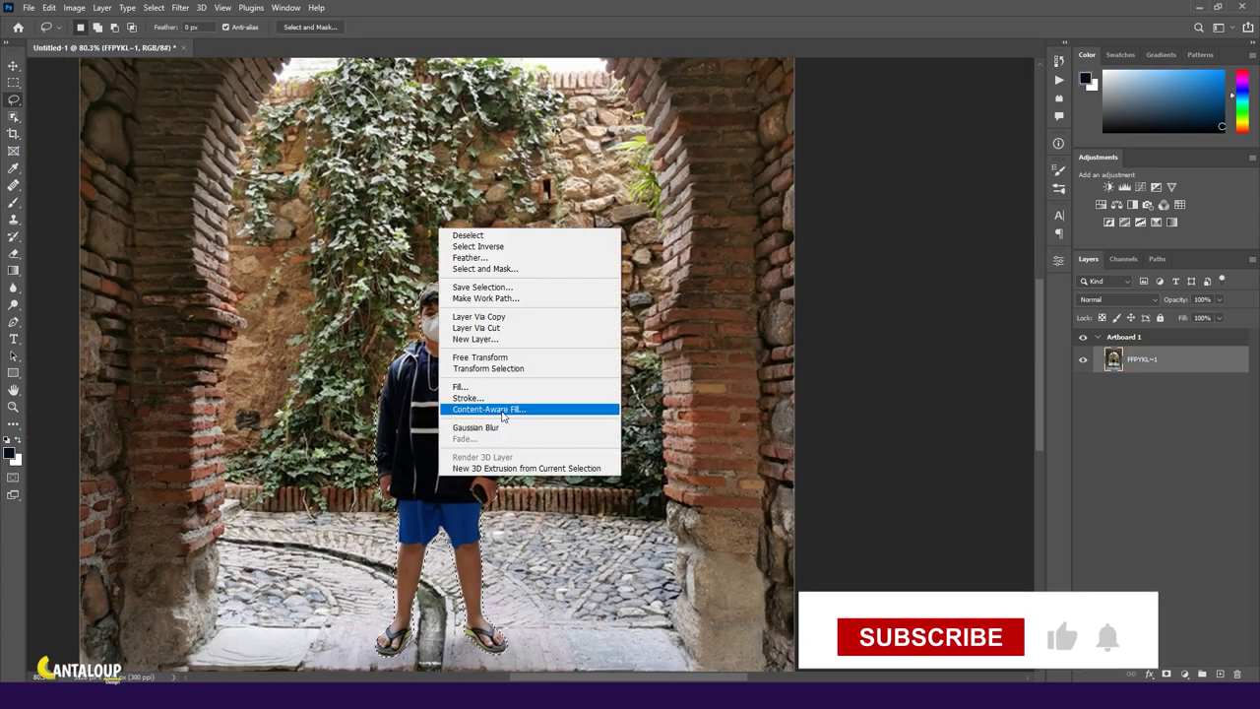
pyautogui.click(503, 410)
pyautogui.hotkey('ctrl', 'd')
# Step: Stamp all visible layers onto a new merged Layer 1
pyautogui.scroll(-1, 552, 364)
pyautogui.scroll(-1, 552, 365)
pyautogui.scroll(2, 566, 417)
pyautogui.scroll(3, 566, 416)
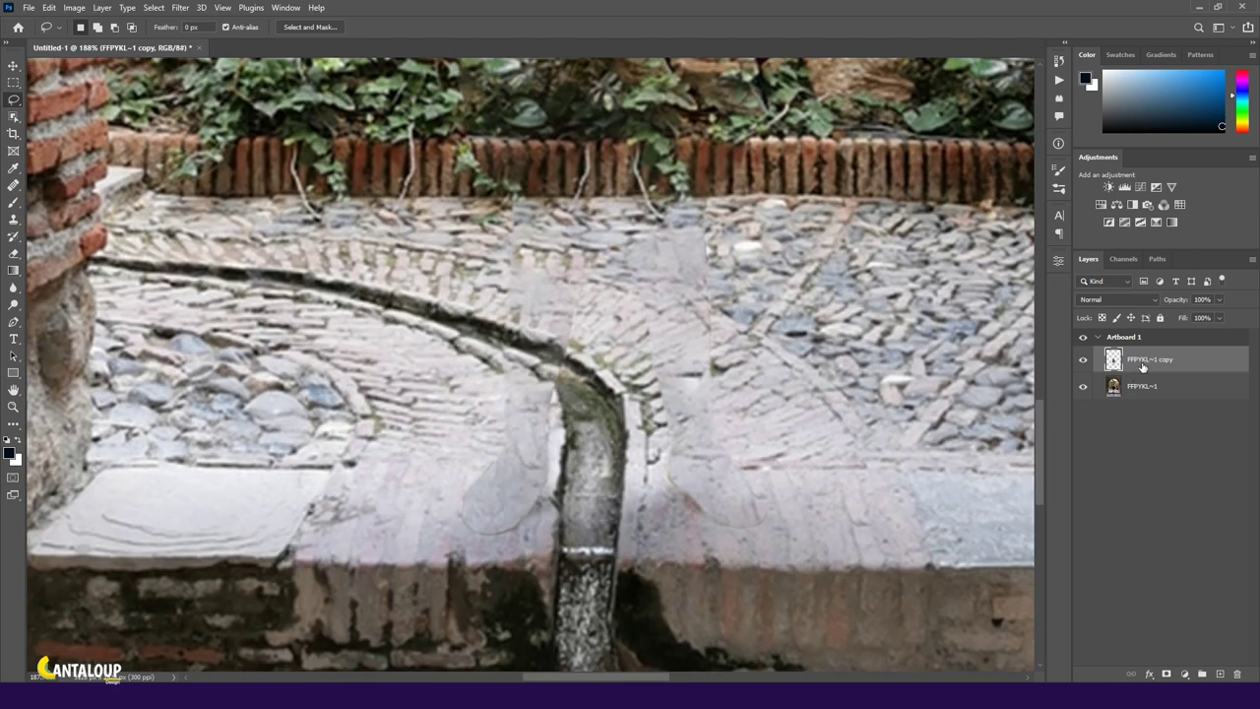
pyautogui.hotkey('ctrl', 'shift', 'alt', 'e')
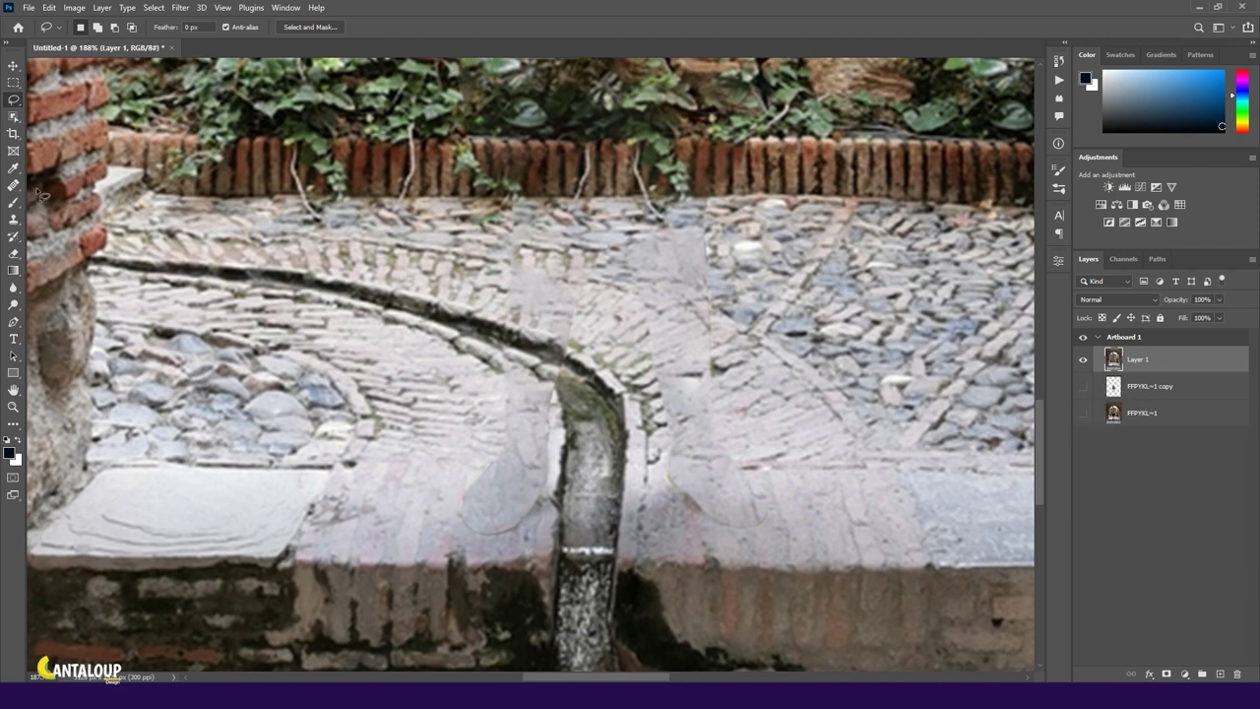
# Step: Spot-heal the ghosted blotches and cracks across the pavement, up to the back wall
pyautogui.rightClick(13, 184)
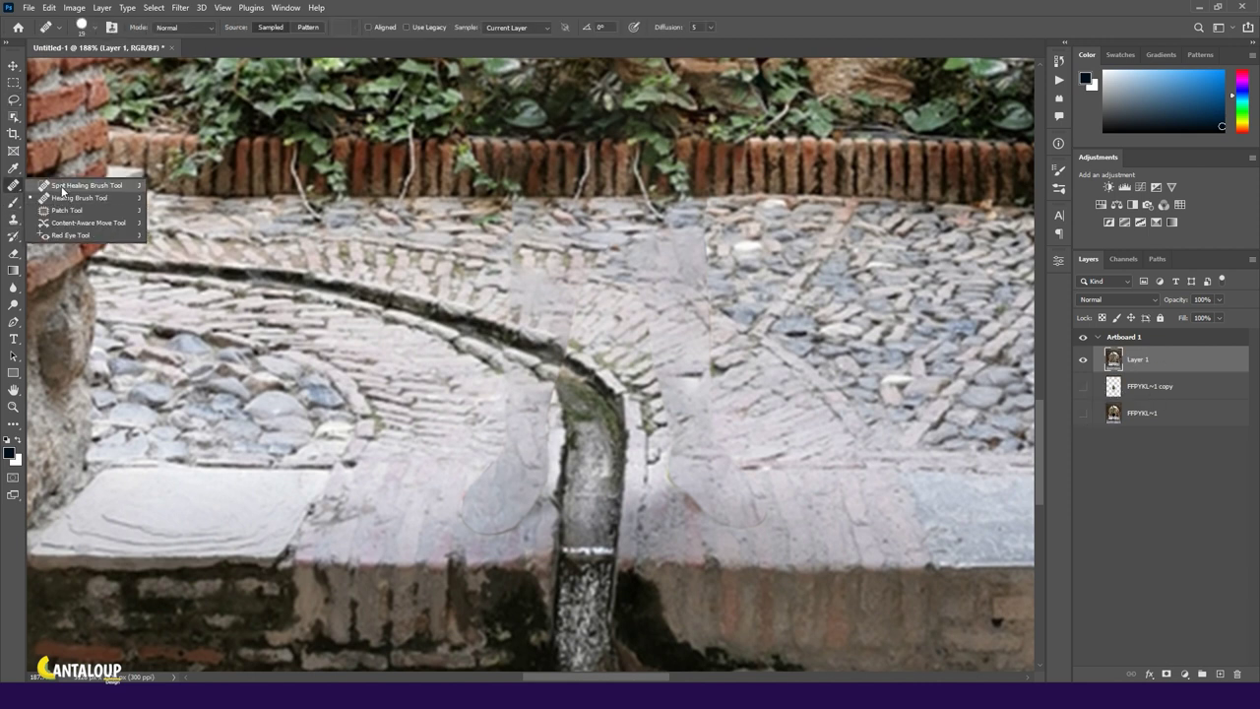
pyautogui.click(69, 209)
pyautogui.scroll(1, 522, 522)
pyautogui.moveTo(544, 457)
pyautogui.mouseDown()
pyautogui.moveTo(455, 536)
pyautogui.moveTo(490, 433)
pyautogui.moveTo(543, 465)
pyautogui.mouseUp()
pyautogui.scroll(2, 541, 503)
pyautogui.scroll(-3, 483, 481)
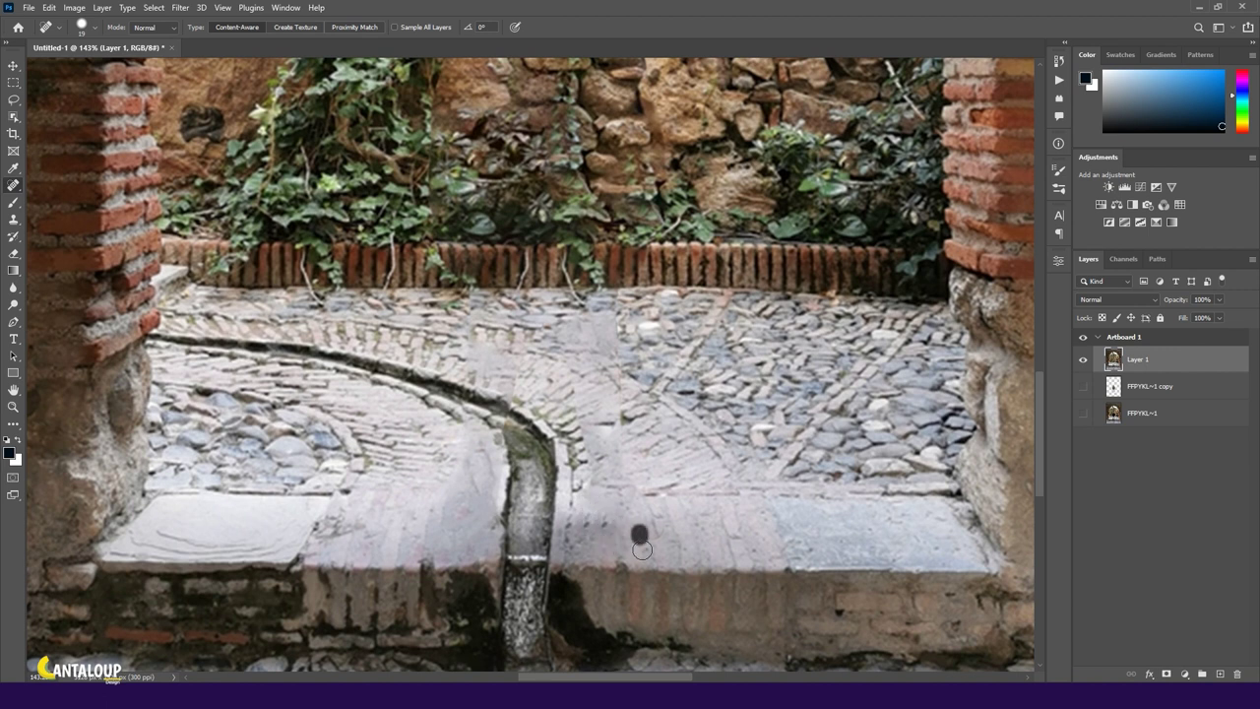
pyautogui.scroll(1, 486, 568)
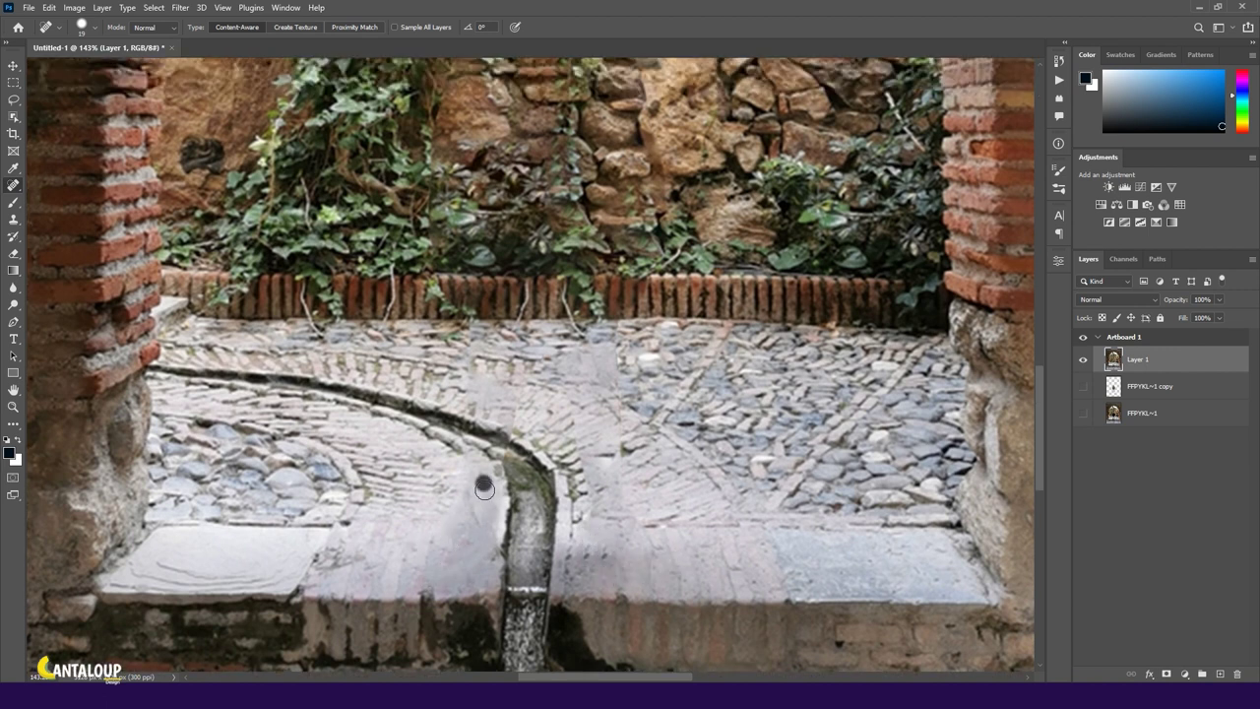
pyautogui.scroll(3, 587, 481)
pyautogui.moveTo(584, 456); pyautogui.dragTo(577, 492)
pyautogui.moveTo(643, 404); pyautogui.dragTo(624, 405)
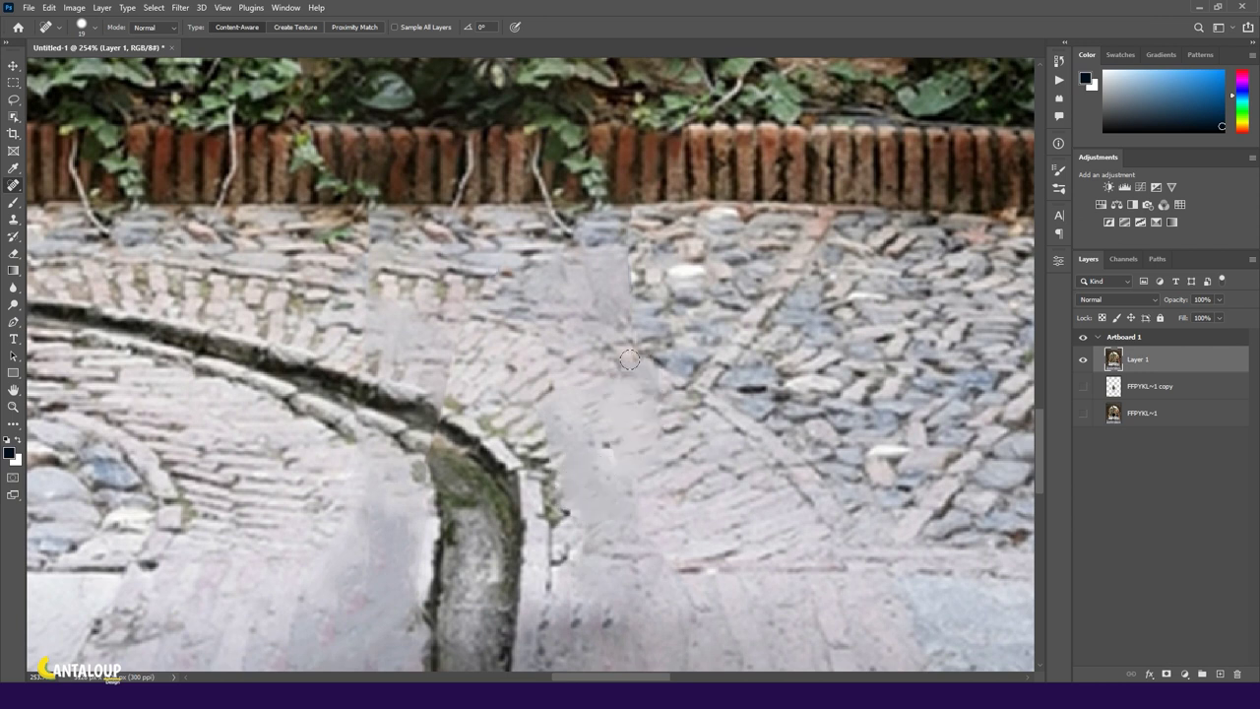
pyautogui.moveTo(635, 254); pyautogui.dragTo(463, 278)
pyautogui.scroll(-4, 730, 422)
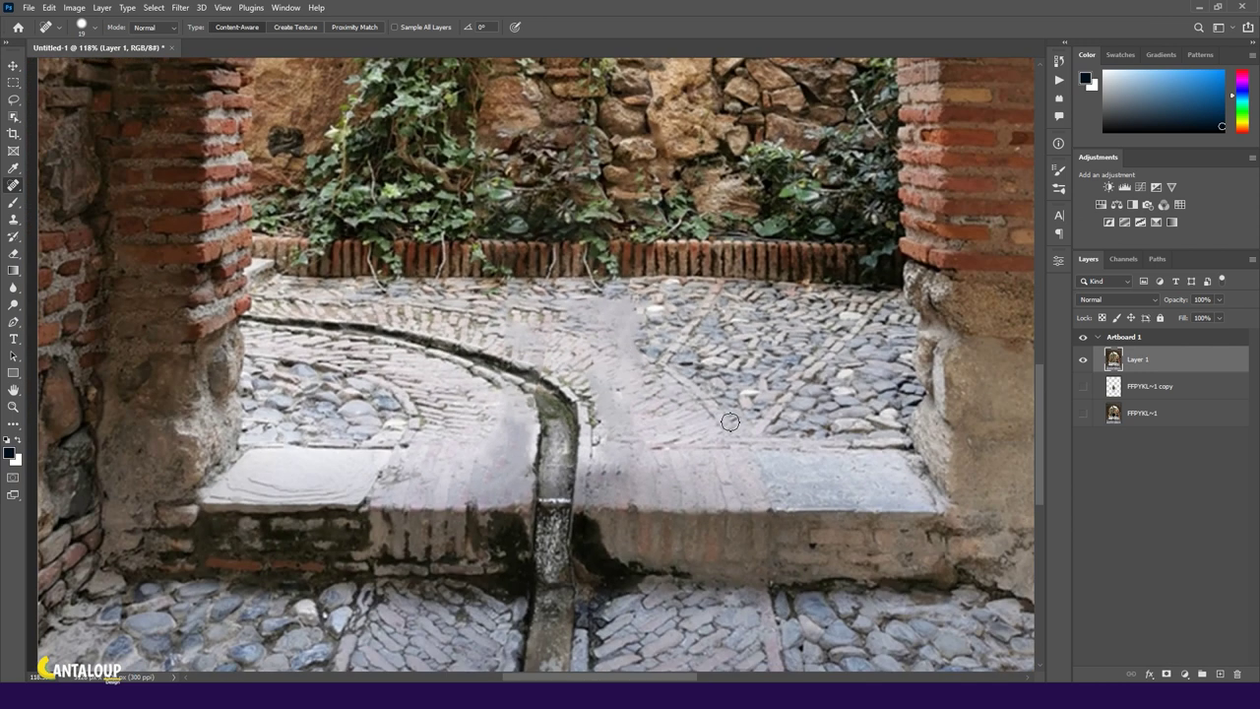
pyautogui.scroll(-3, 611, 326)
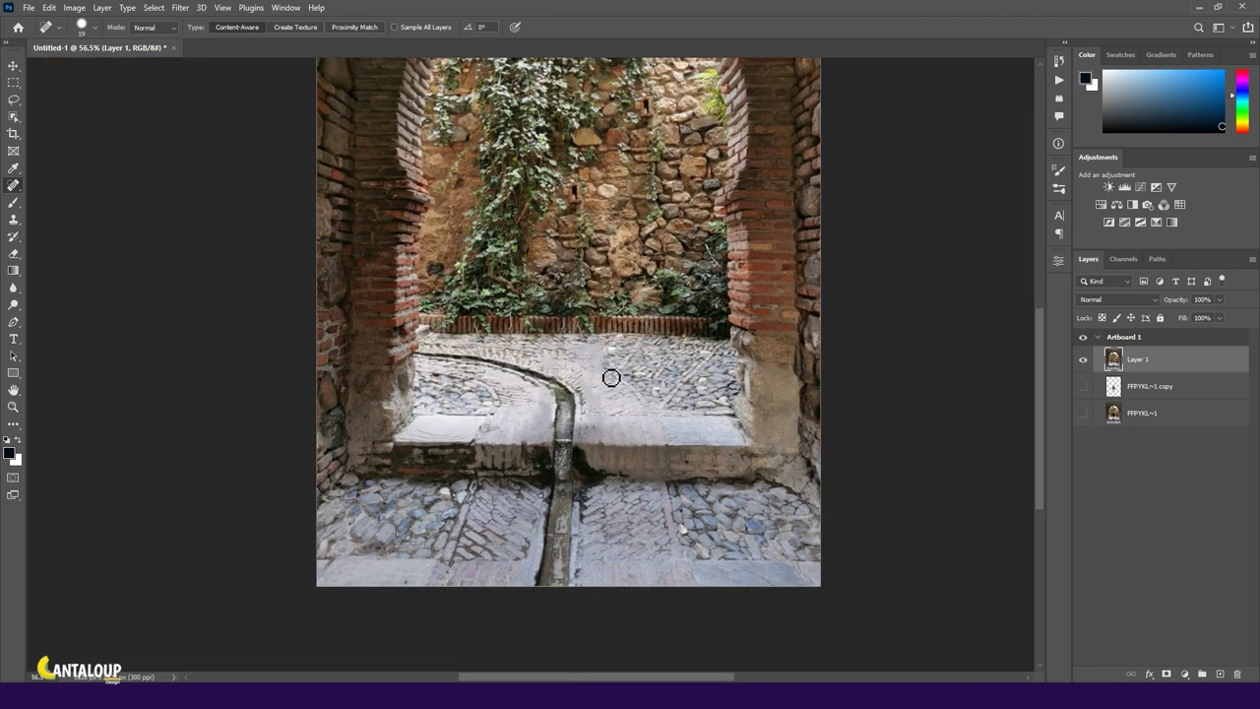
# Step: Delete the FFPYKL-1 copy and original FFPYKL-1 layers
pyautogui.press('v')
pyautogui.click(1182, 386)
pyautogui.keyDown('shift'); pyautogui.click(1182, 413); pyautogui.keyUp('shift')
pyautogui.moveTo(1217, 424); pyautogui.dragTo(1238, 675)
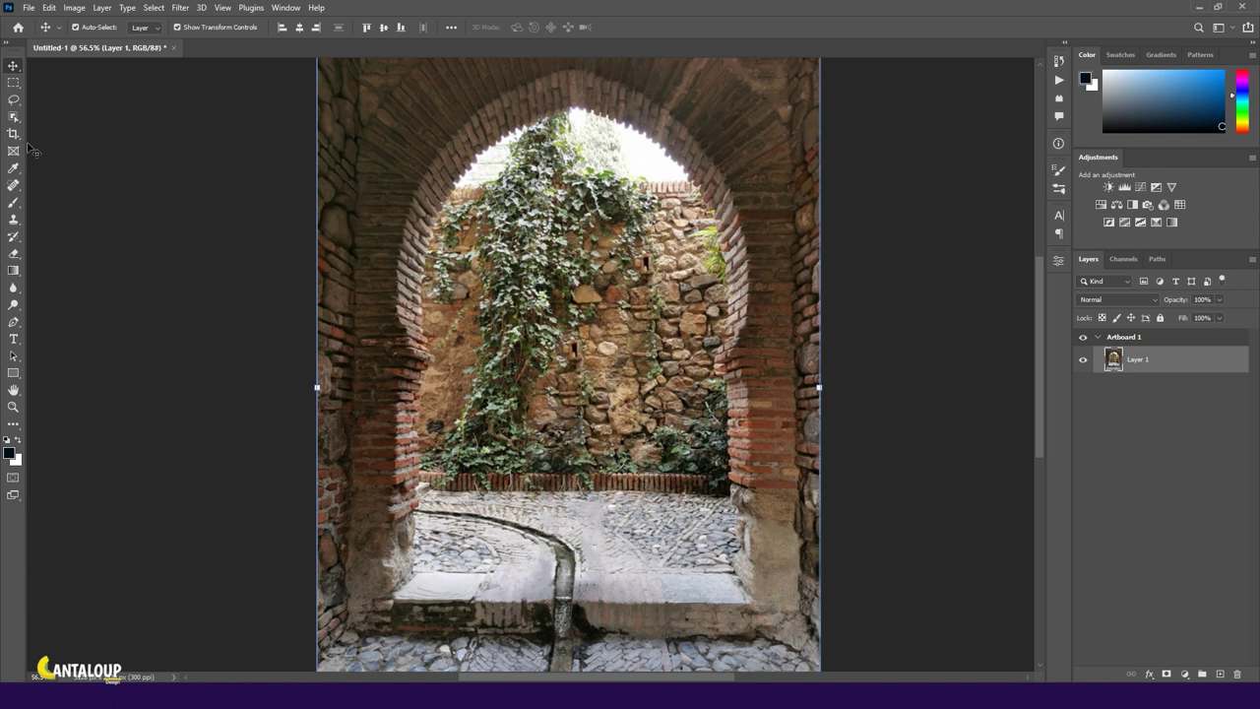
# Step: Abandon the Magnetic Lasso outline and Quick-Select the back wall and left pillar edge
pyautogui.rightClick(13, 99)
pyautogui.click(69, 126)
pyautogui.scroll(5, 472, 123)
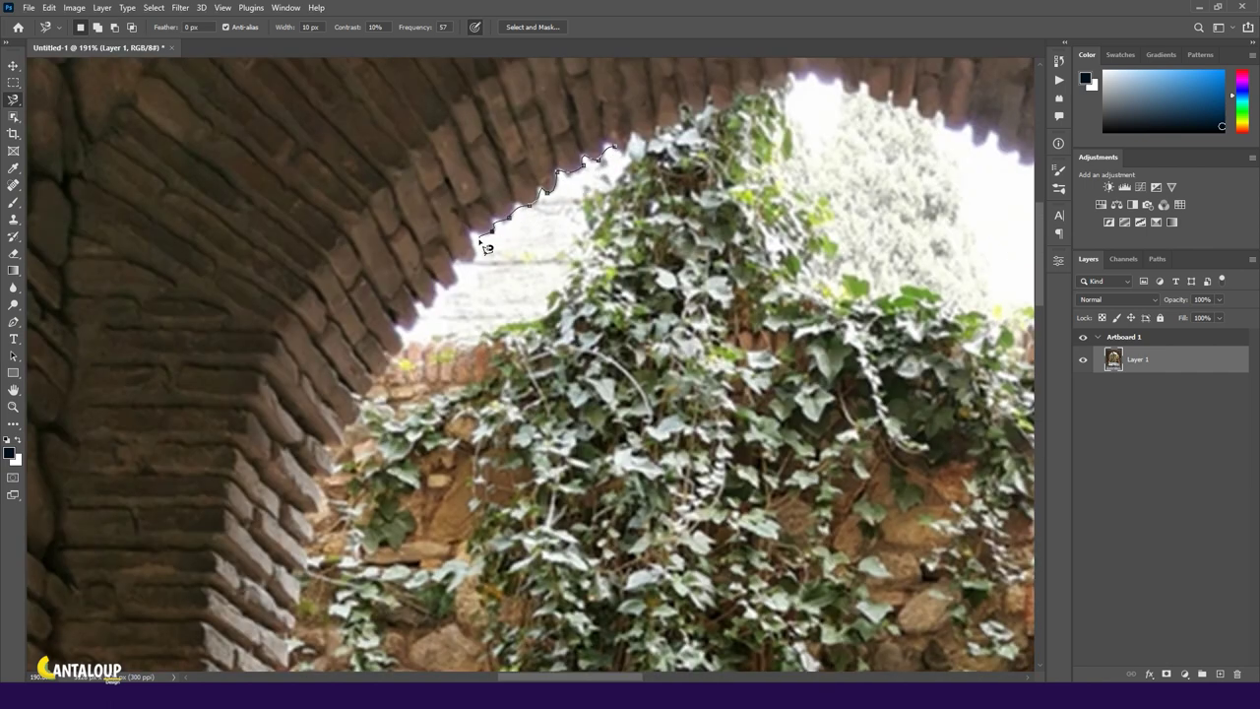
pyautogui.press('Escape')
pyautogui.hotkey('ctrl', '0')
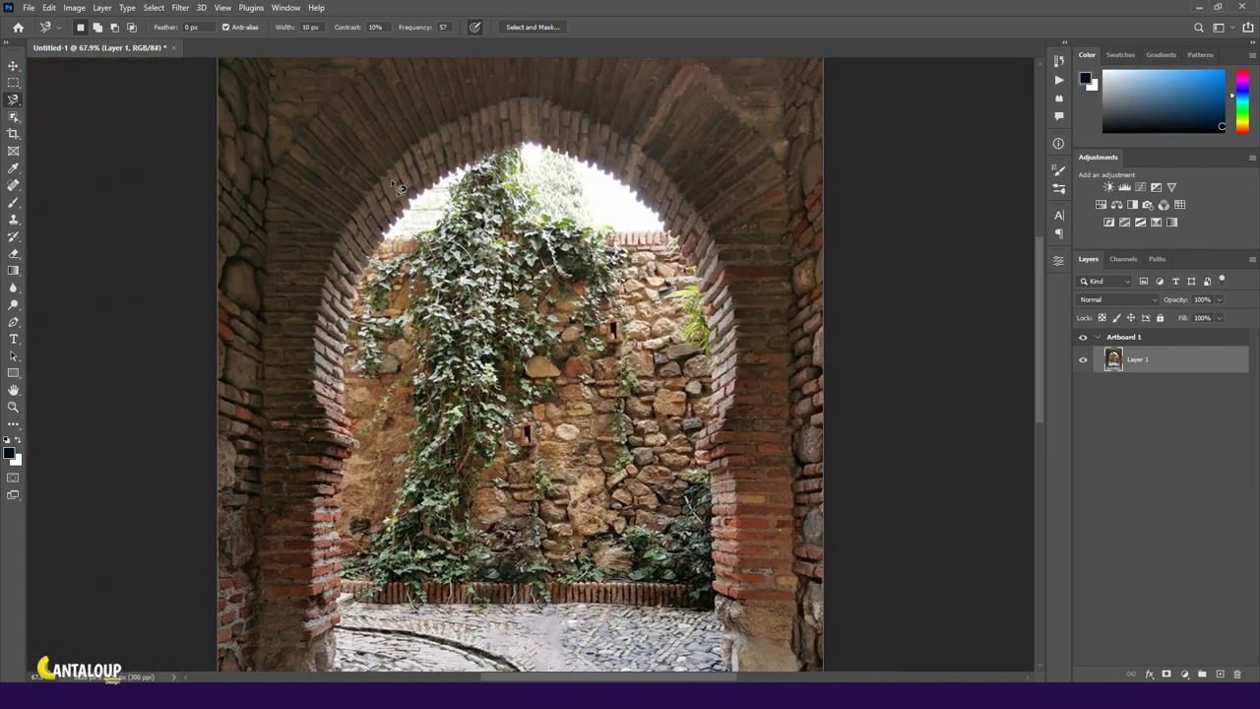
pyautogui.rightClick(14, 100)
pyautogui.click(13, 116)
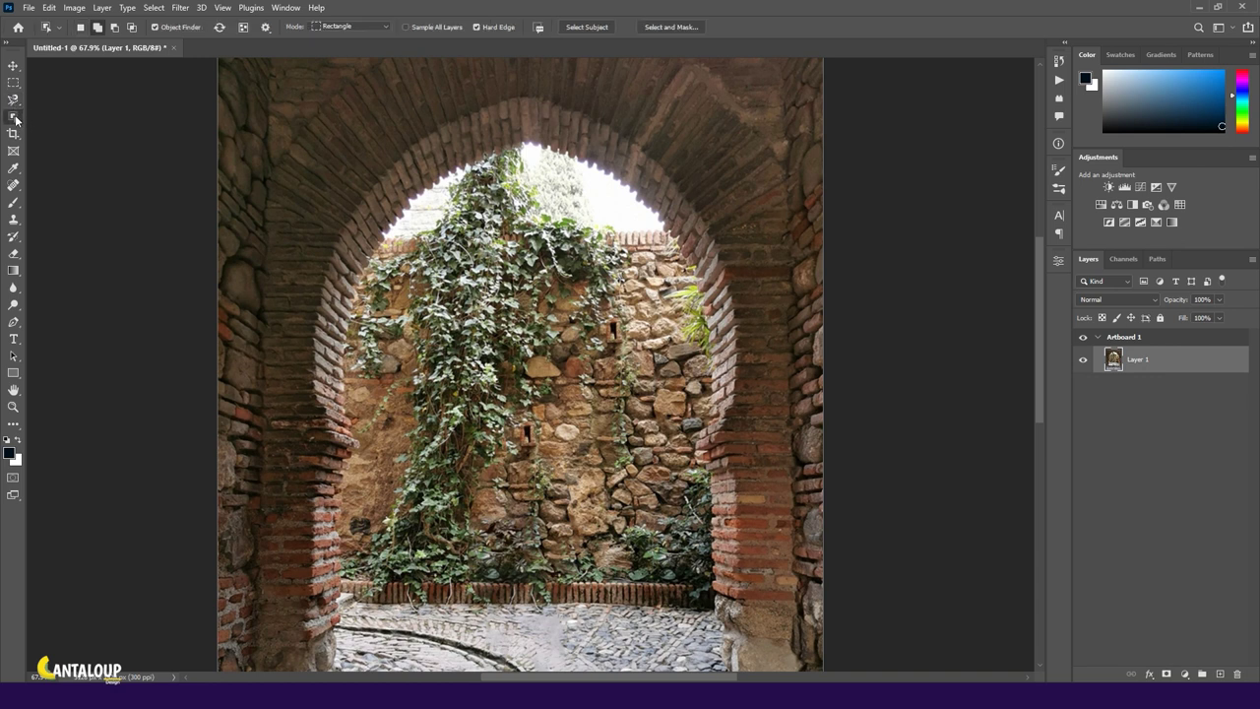
pyautogui.rightClick(12, 118)
pyautogui.click(78, 129)
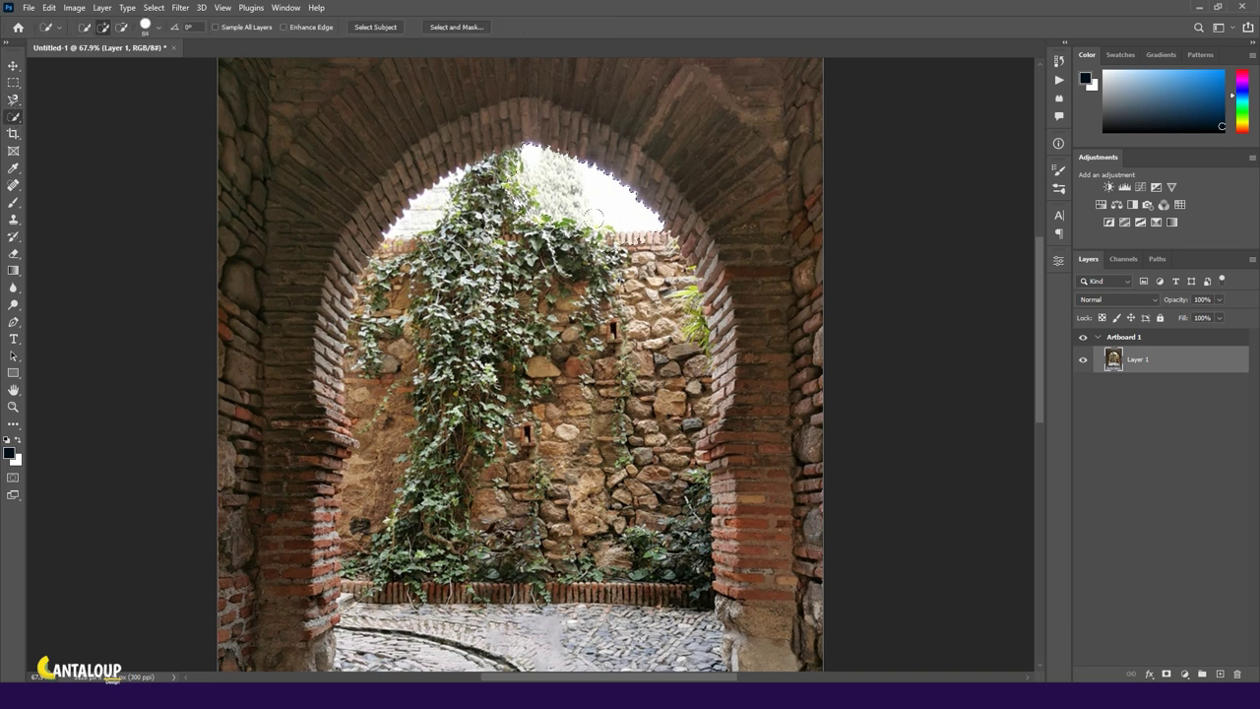
pyautogui.moveTo(650, 364); pyautogui.dragTo(640, 591)
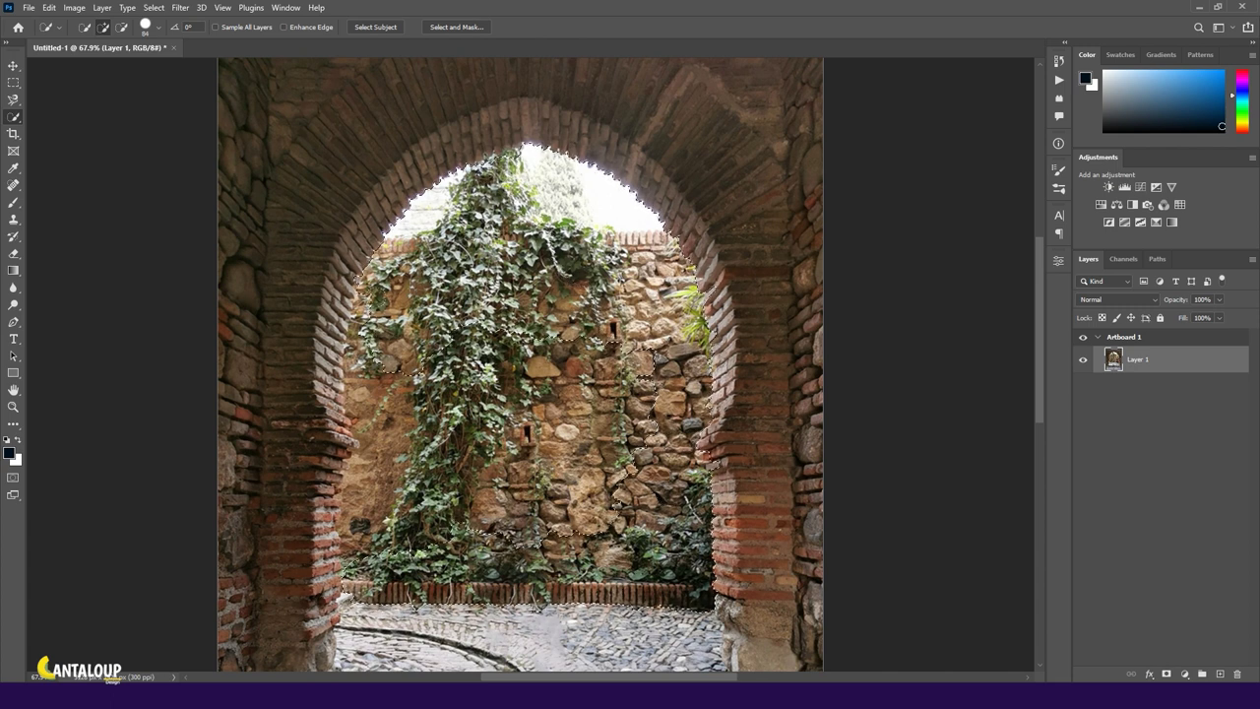
pyautogui.moveTo(340, 315); pyautogui.dragTo(286, 598)
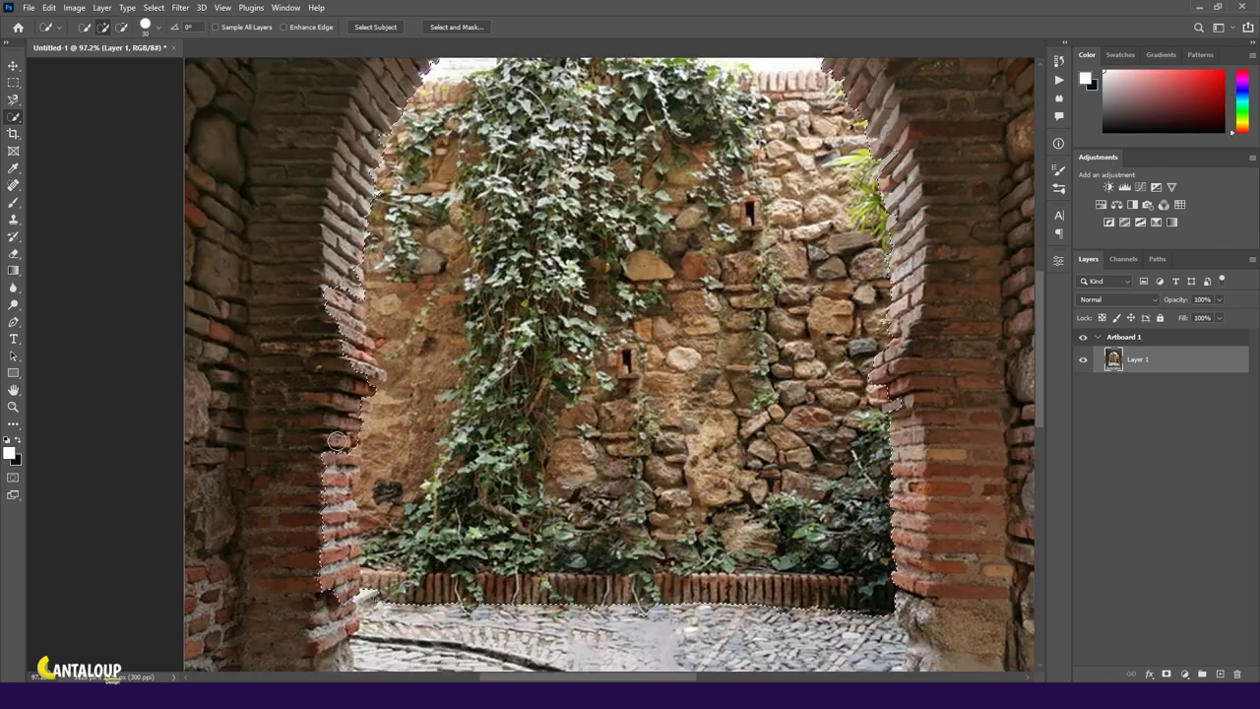
# Step: Extend the arch-opening selection to the right pillar's edge
pyautogui.scroll(3, 344, 365)
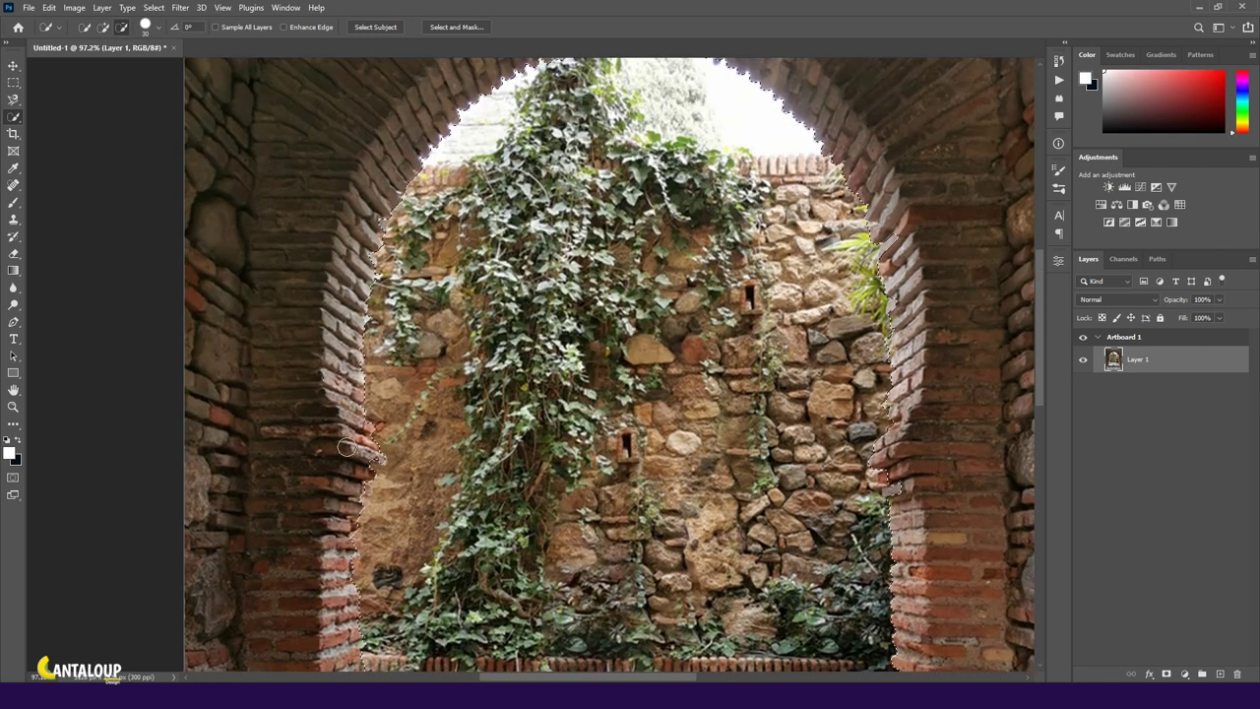
pyautogui.scroll(4, 602, 122)
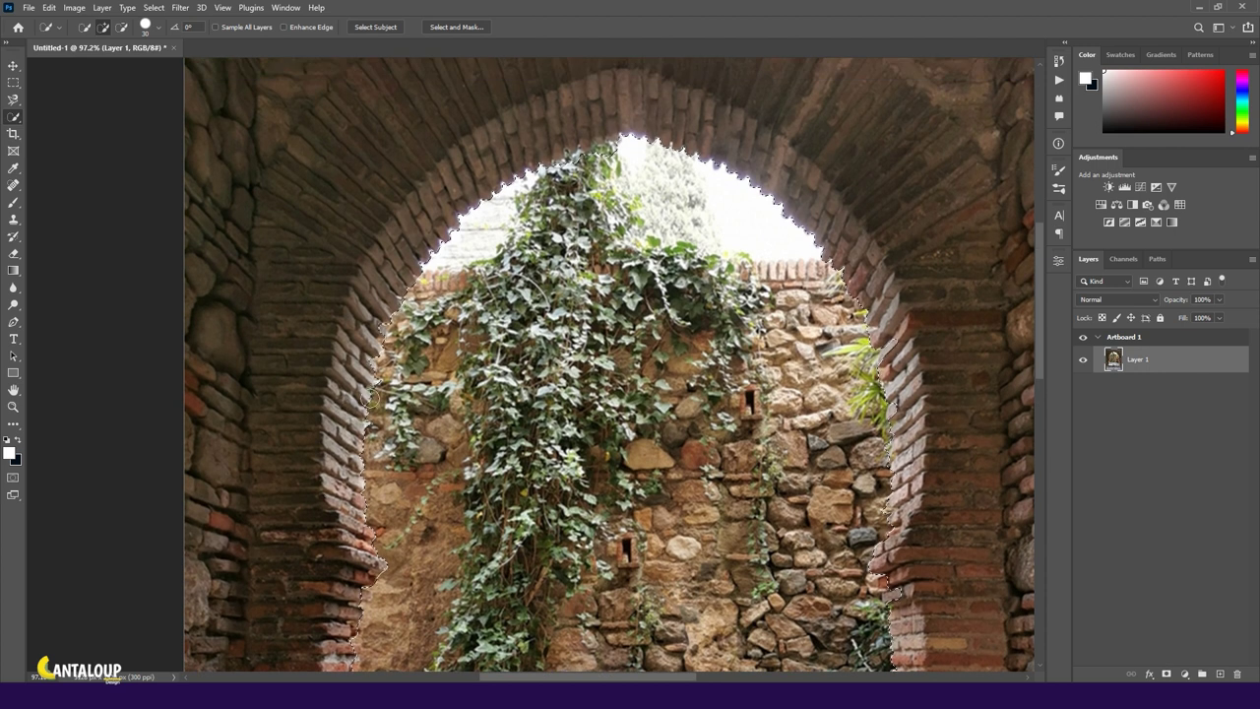
pyautogui.scroll(3, 602, 122)
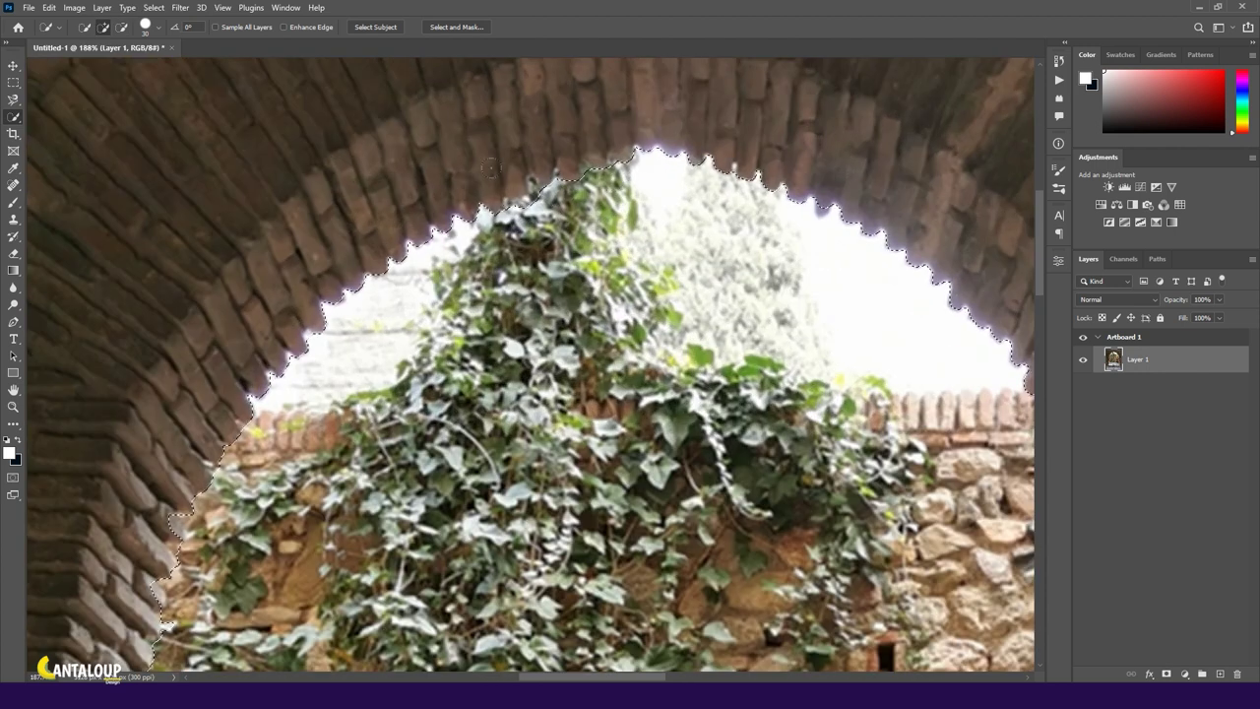
pyautogui.scroll(-1, 612, 234)
pyautogui.scroll(1, 611, 234)
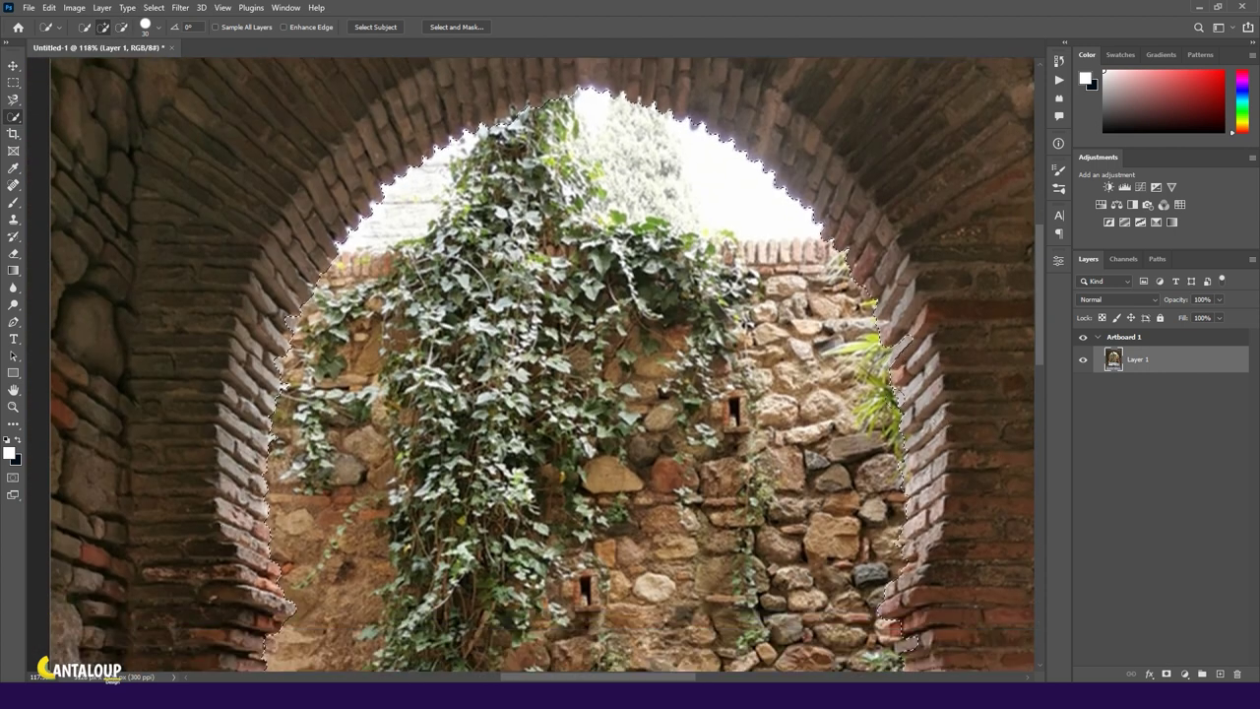
pyautogui.scroll(2, 612, 234)
pyautogui.moveTo(889, 437); pyautogui.dragTo(923, 431)
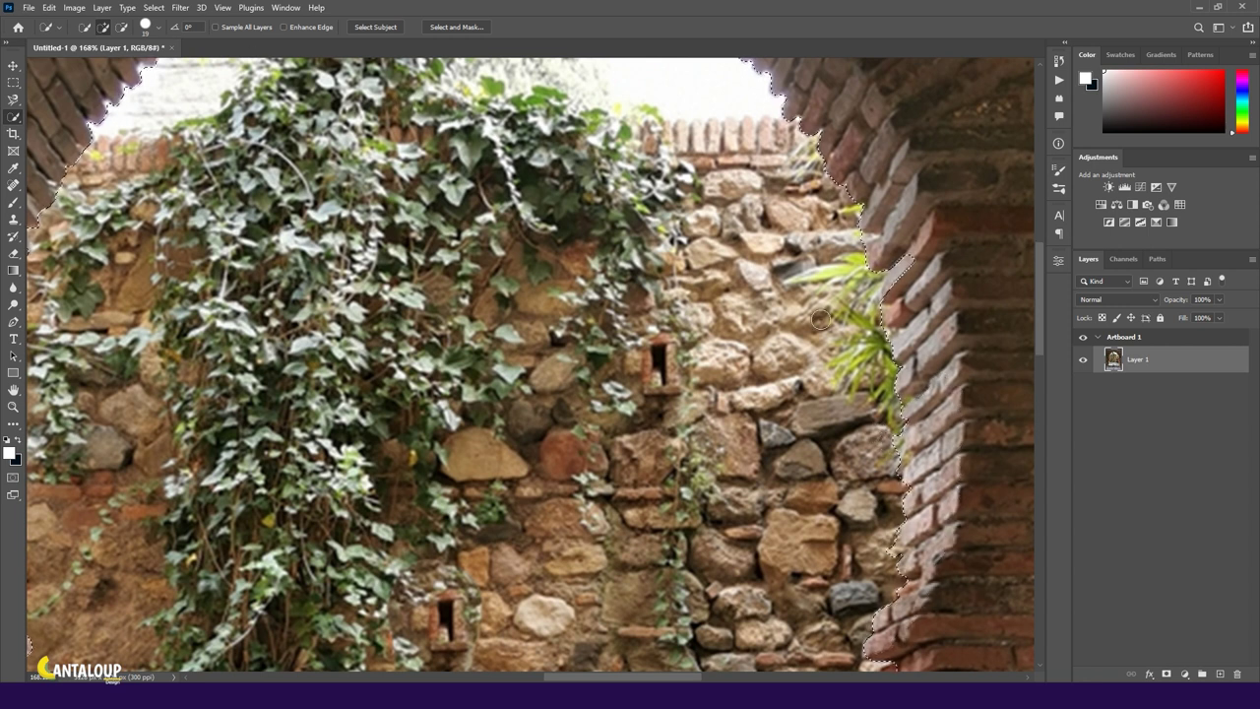
pyautogui.scroll(-2, 914, 338)
pyautogui.scroll(-2, 913, 339)
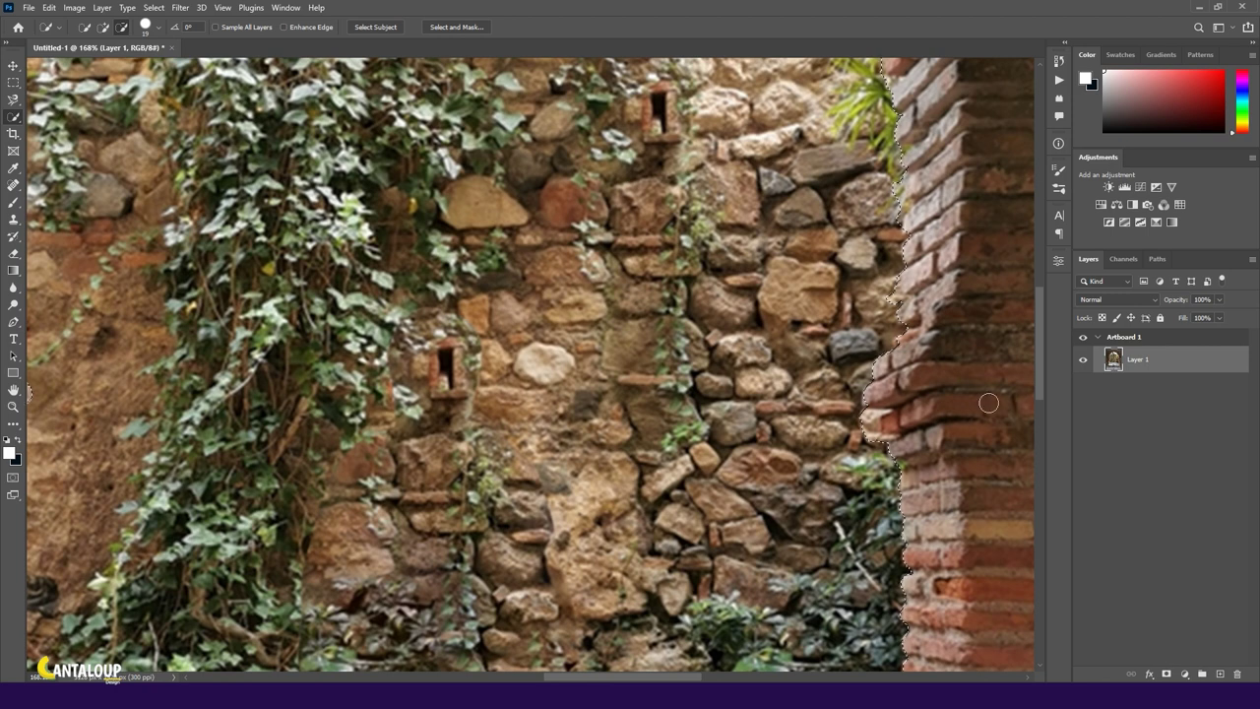
pyautogui.scroll(-3, 988, 402)
pyautogui.scroll(-2, 988, 403)
pyautogui.scroll(3, 989, 402)
pyautogui.scroll(3, 988, 403)
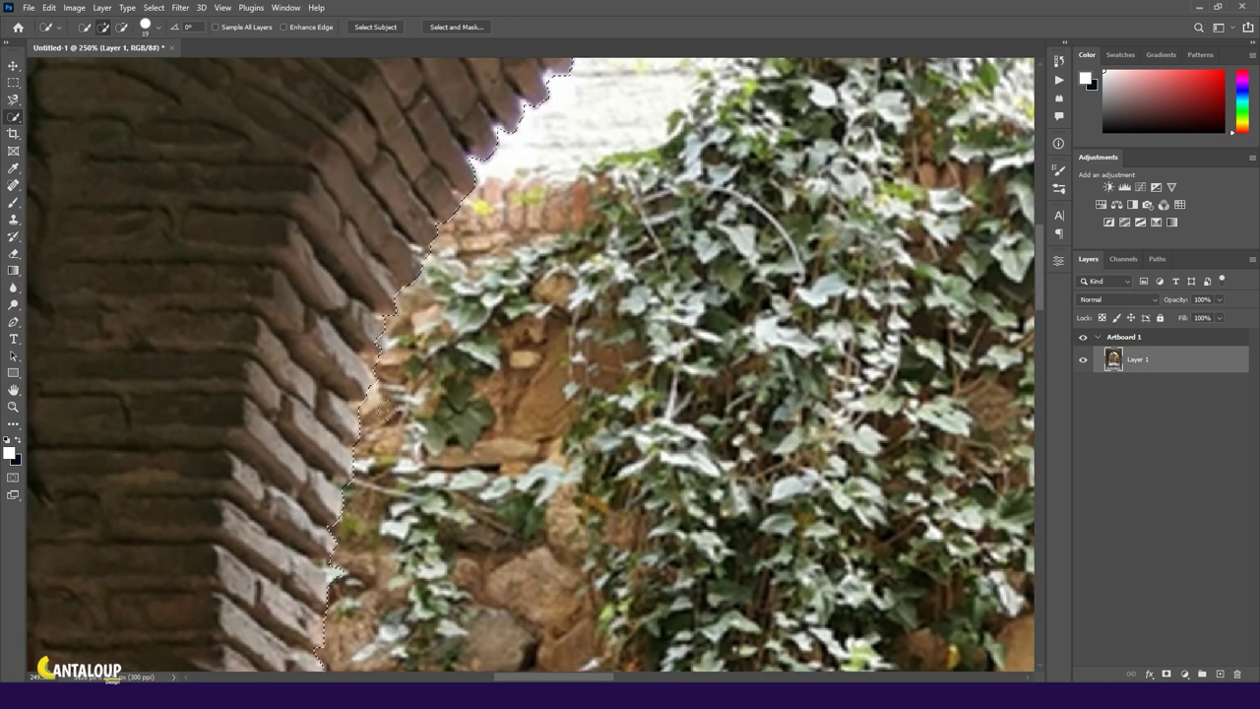
# Step: Refine the selection along both brick pillars with a smaller brush, checking the full view
pyautogui.press('[')
pyautogui.press('[')
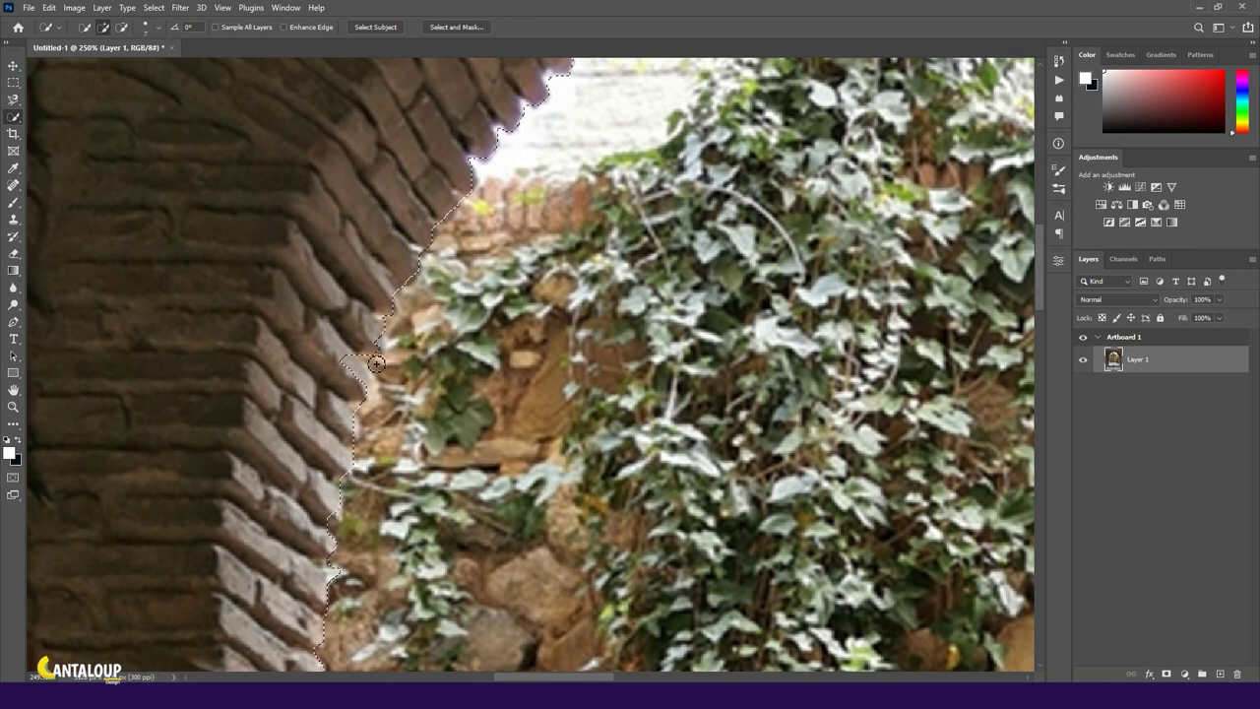
pyautogui.moveTo(349, 370); pyautogui.dragTo(394, 423)
pyautogui.moveTo(356, 362); pyautogui.dragTo(405, 355)
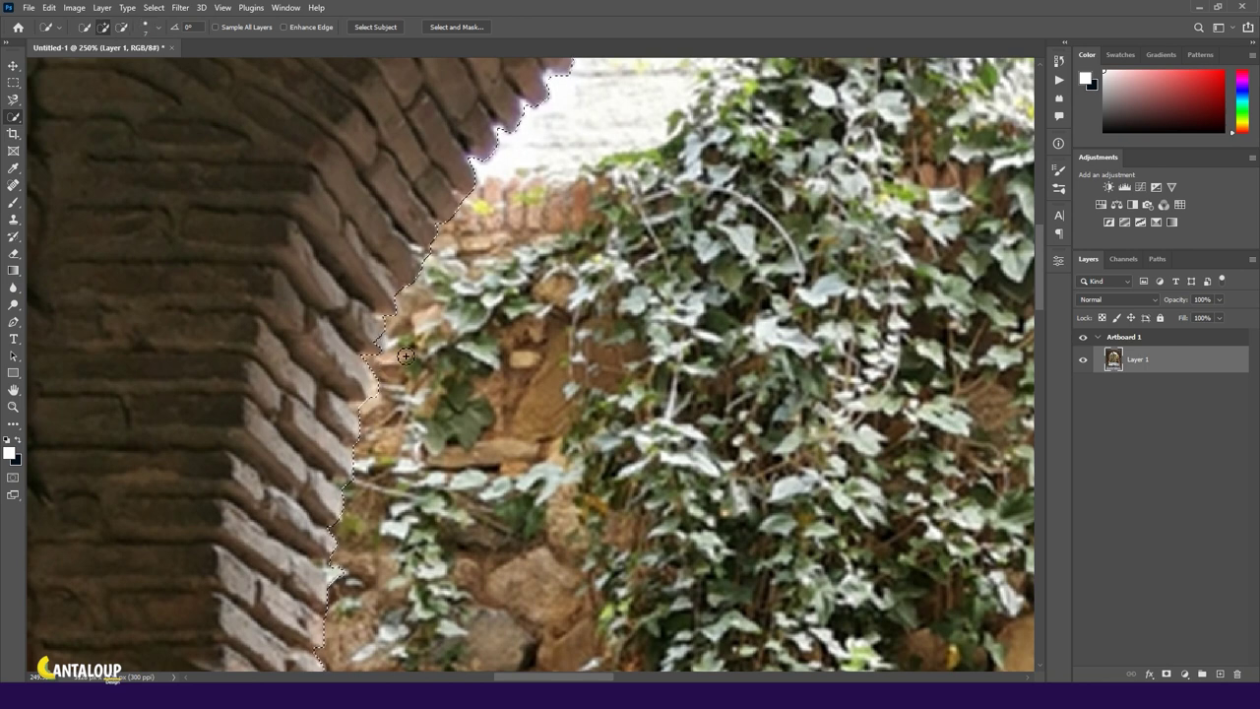
pyautogui.hotkey('ctrl', '0')
pyautogui.scroll(5, 642, 324)
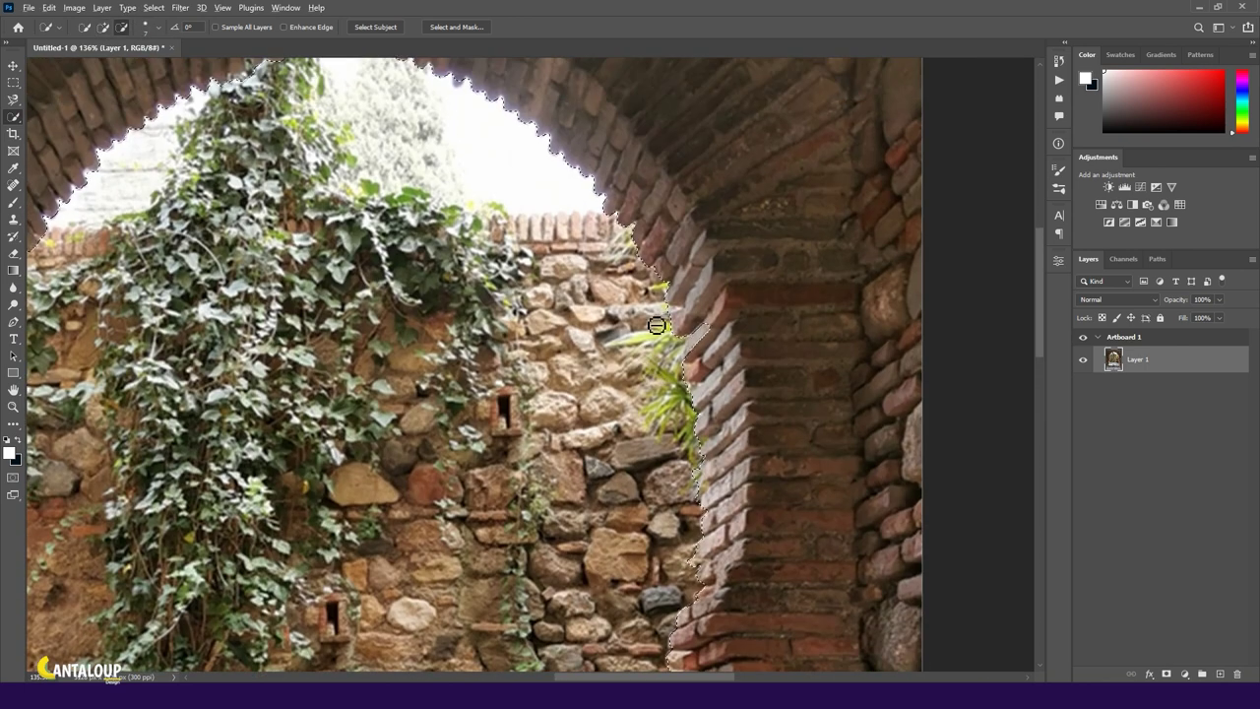
pyautogui.moveTo(684, 309)
pyautogui.mouseDown()
pyautogui.moveTo(733, 311)
pyautogui.moveTo(726, 361)
pyautogui.mouseUp()
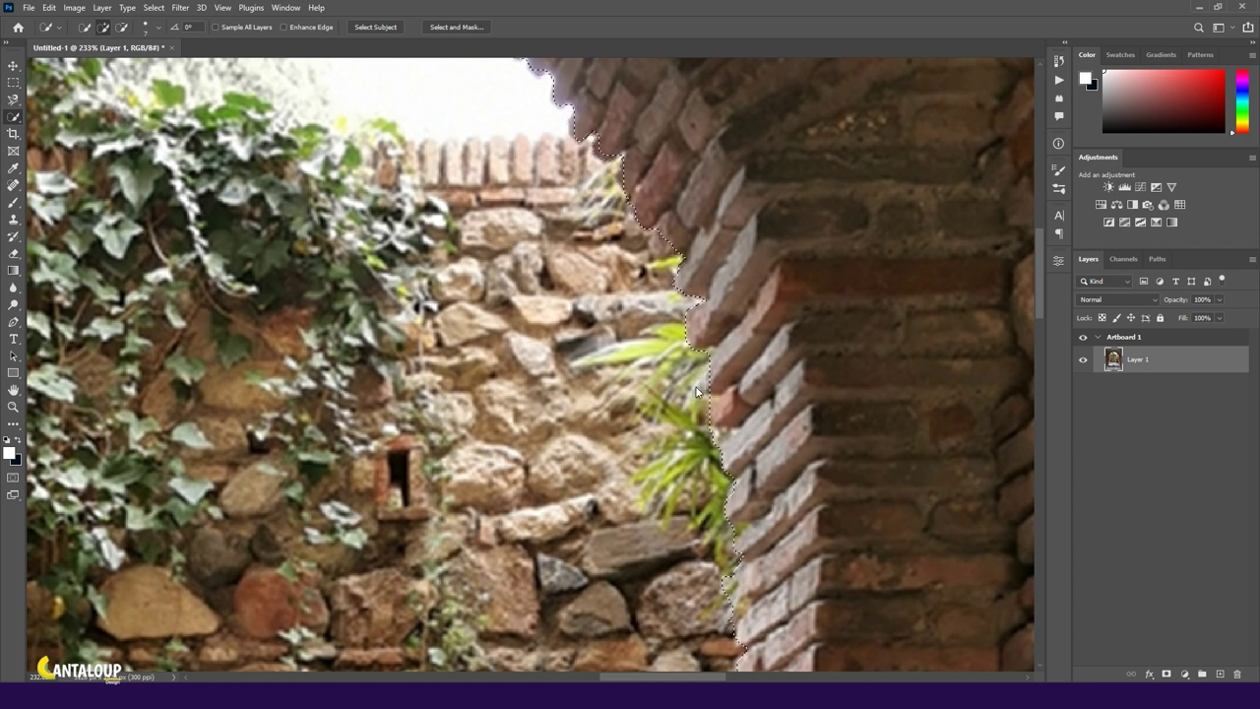
pyautogui.hotkey('ctrl', '0')
pyautogui.scroll(-2, 481, 315)
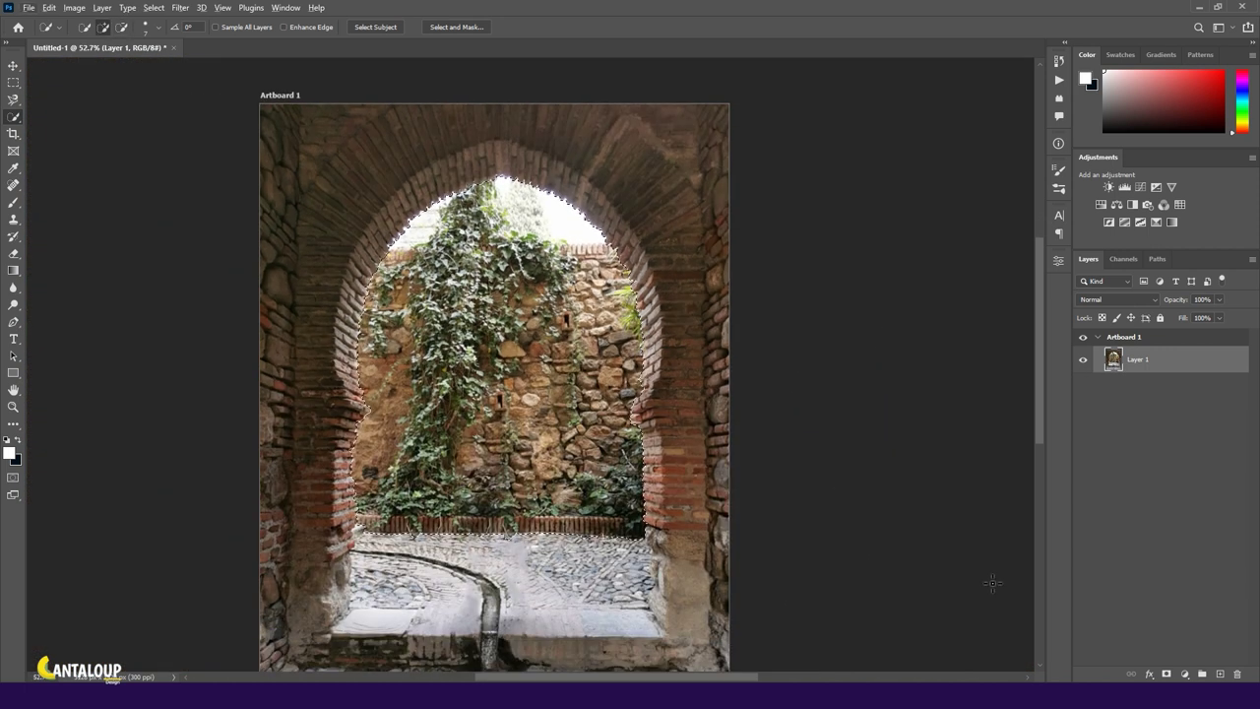
# Step: Add a layer mask to Layer 1 that hides the view through the arch
pyautogui.keyDown('alt'); pyautogui.click(1166, 674); pyautogui.keyUp('alt')
pyautogui.press('b')
pyautogui.scroll(1, 379, 522)
pyautogui.scroll(4, 379, 522)
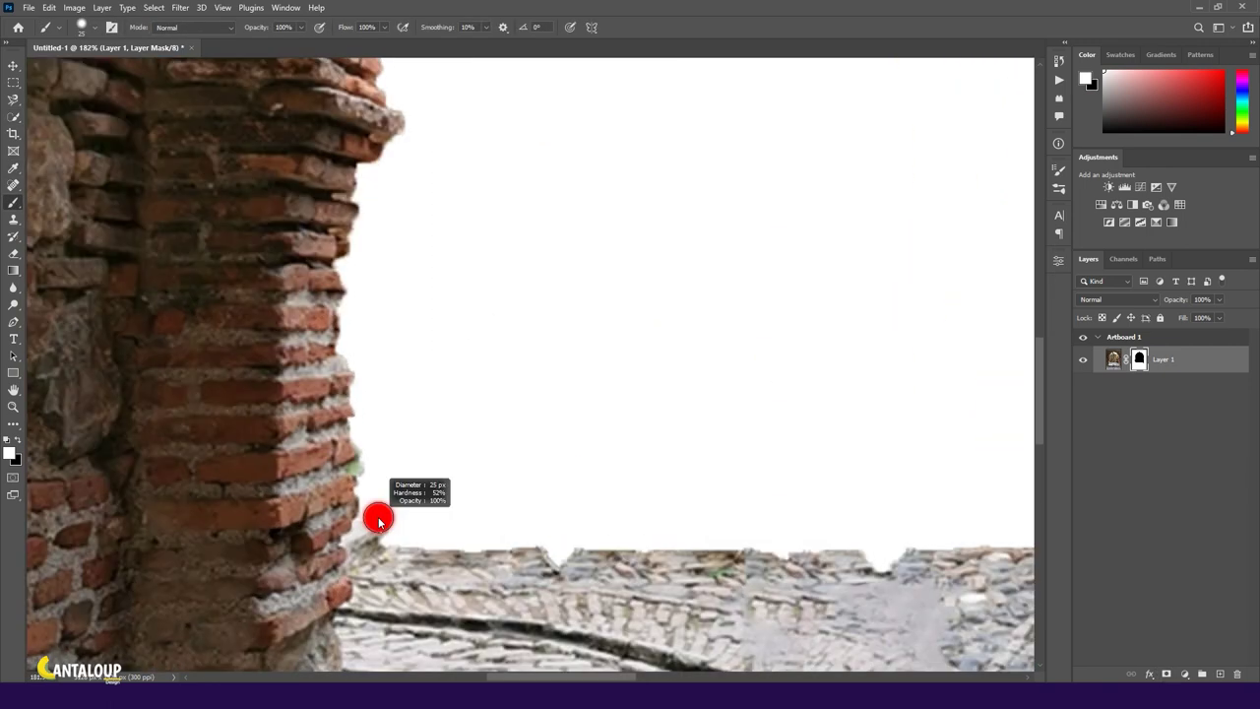
# Step: Brush the mask along the floor edge for a clean boundary with the paving
pyautogui.moveTo(463, 537); pyautogui.dragTo(788, 537)
pyautogui.scroll(-3, 836, 490)
pyautogui.scroll(2, 836, 489)
pyautogui.moveTo(877, 507); pyautogui.dragTo(247, 493)
pyautogui.scroll(-5, 602, 484)
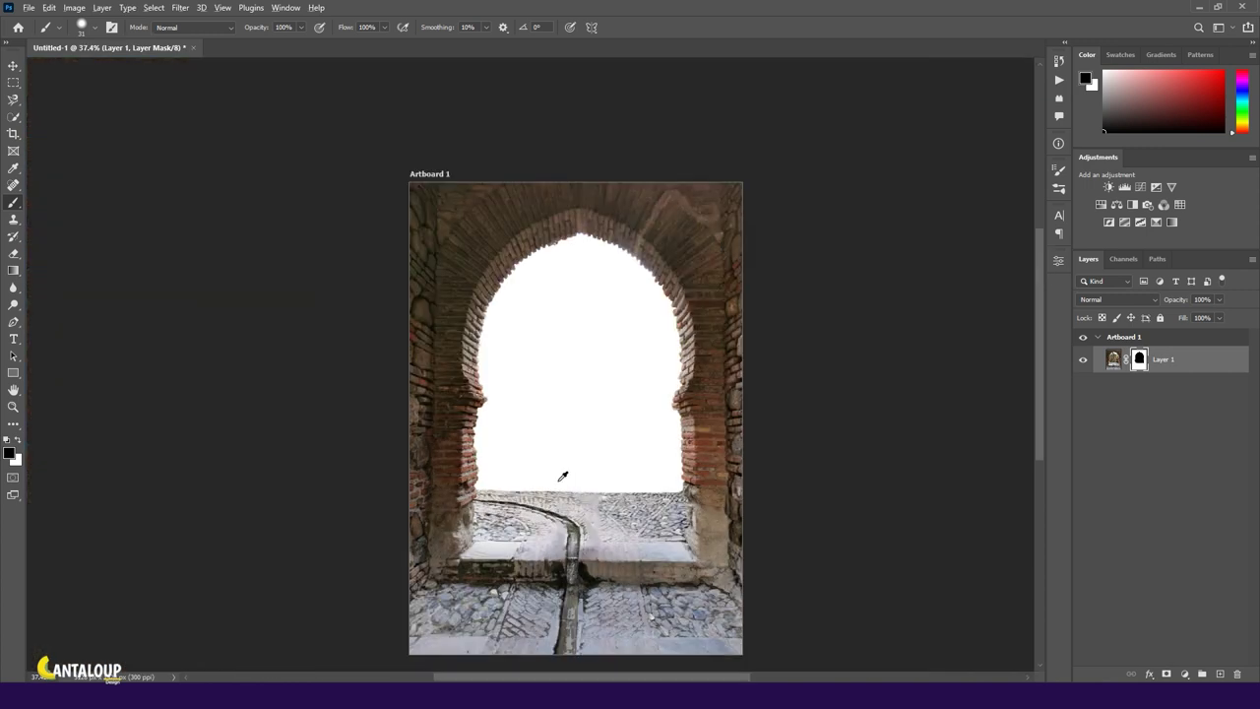
pyautogui.scroll(5, 459, 450)
pyautogui.scroll(-3, 689, 414)
pyautogui.scroll(-2, 886, 394)
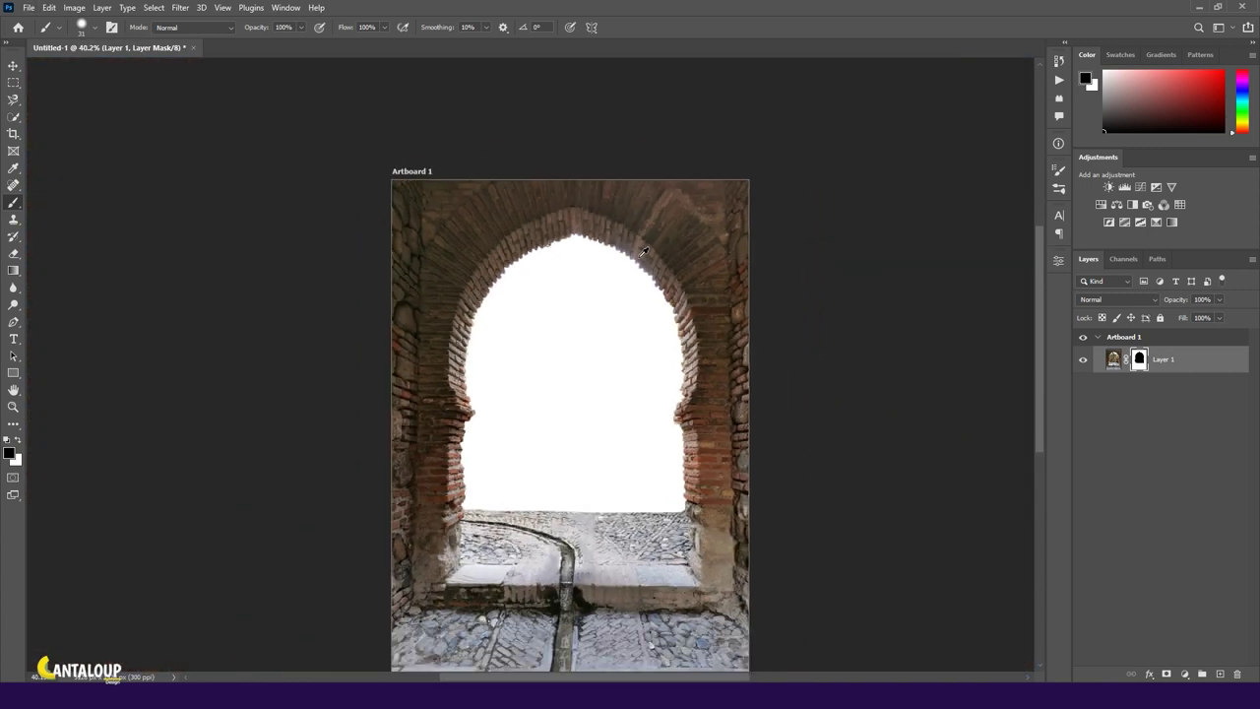
# Step: Place the kebili_2 photo into the document and move it beneath the arch layer
pyautogui.press('v')
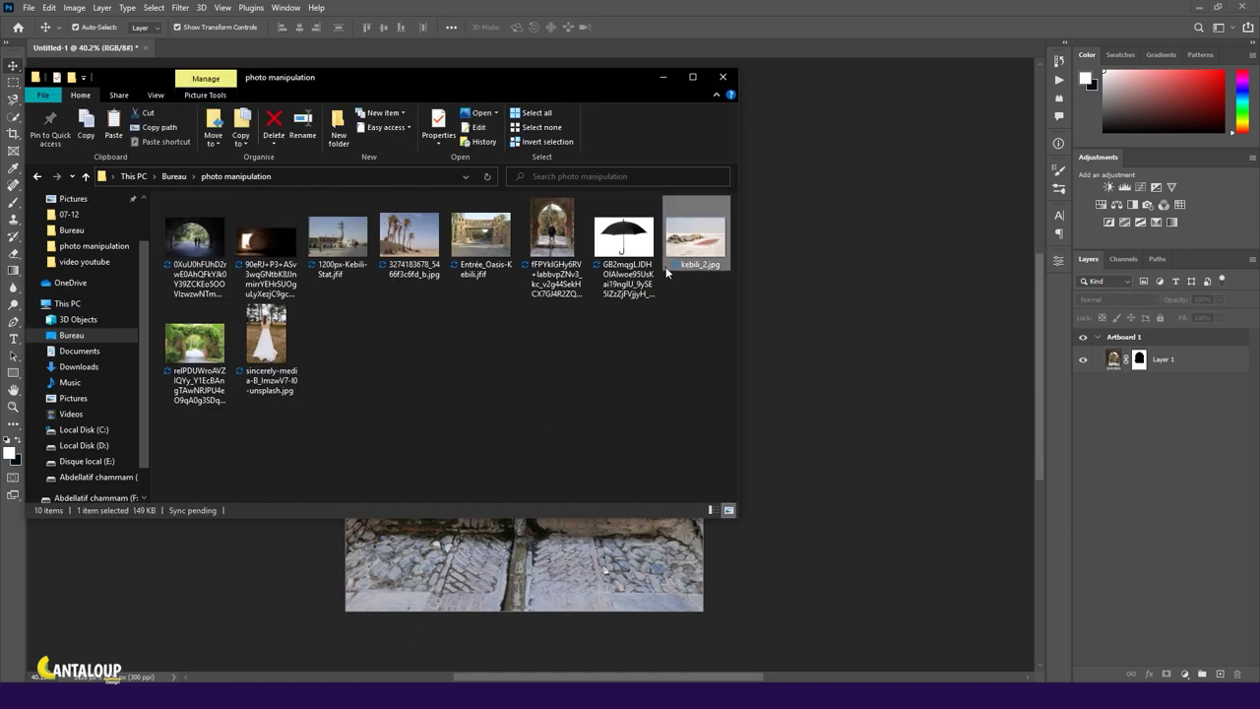
pyautogui.moveTo(696, 233); pyautogui.dragTo(606, 523)
pyautogui.click(650, 26)
pyautogui.hotkey('ctrl', '[')
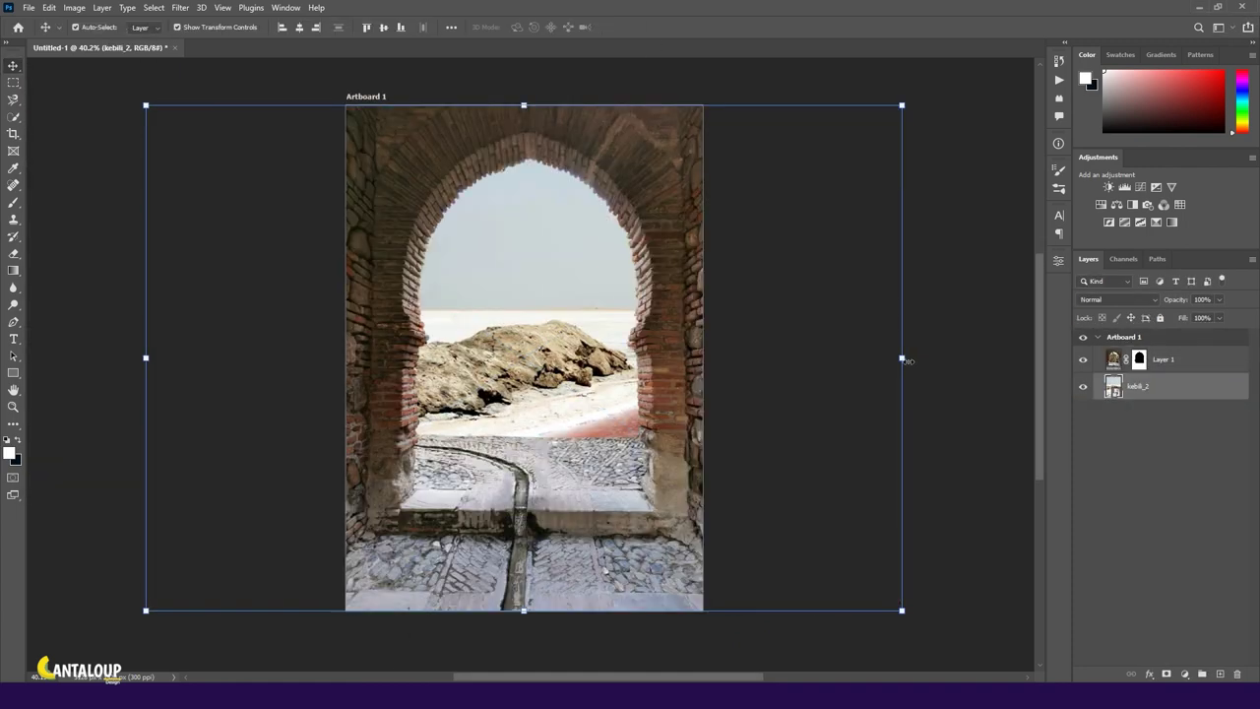
# Step: Free Transform kebili_2 to enlarge and position it inside the arch opening
pyautogui.hotkey('ctrl', 't')
pyautogui.moveTo(588, 391); pyautogui.dragTo(588, 411)
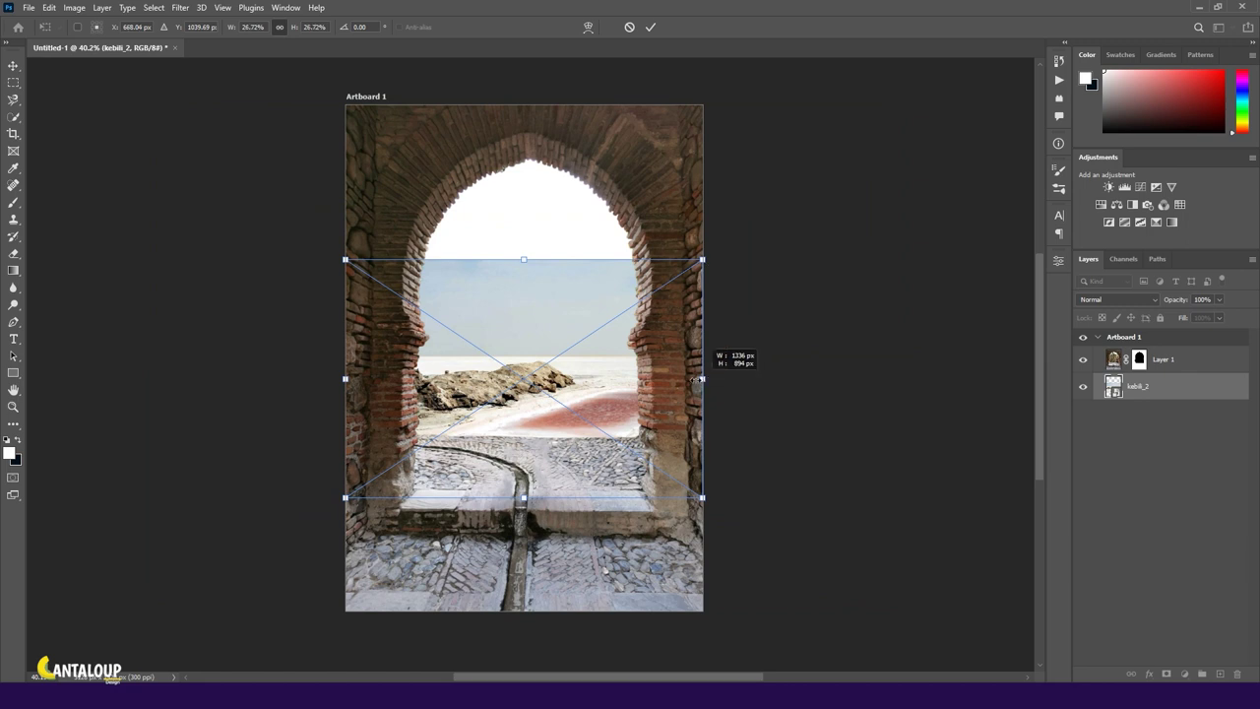
pyautogui.moveTo(695, 378); pyautogui.dragTo(730, 378)
pyautogui.moveTo(584, 396); pyautogui.dragTo(498, 396)
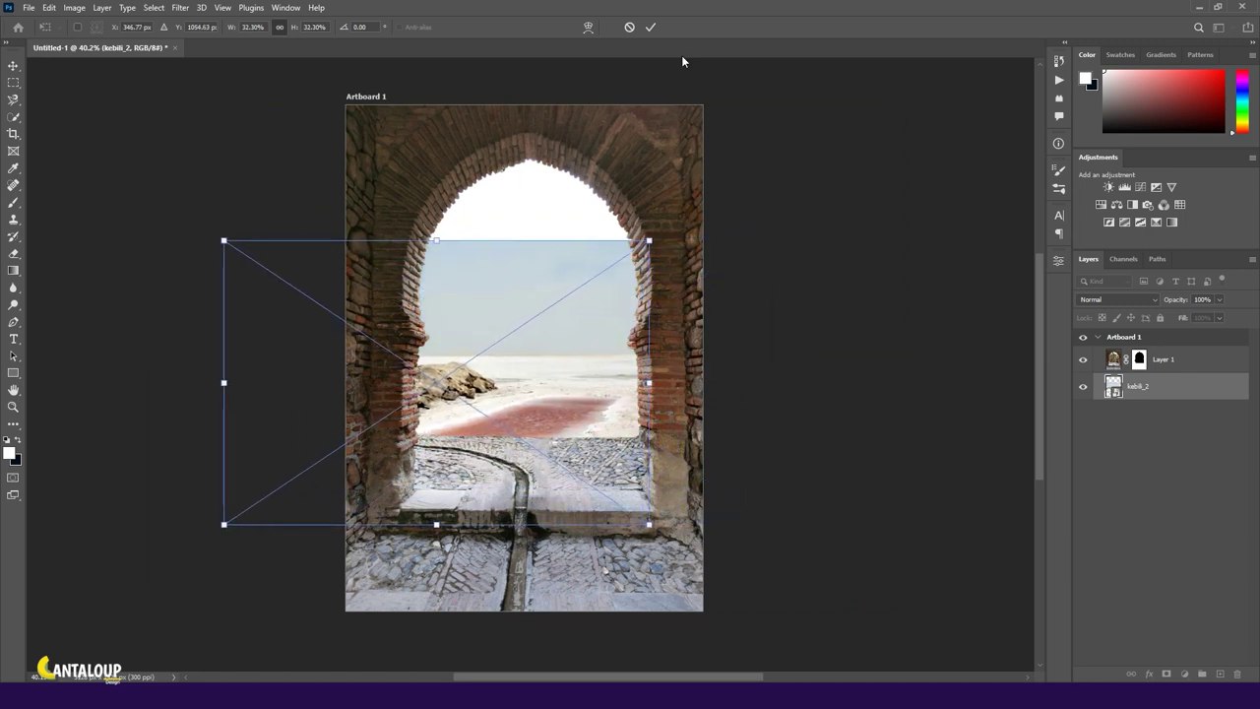
pyautogui.press('Return')
# Step: Mask kebili_2 and brush out its sky and grey horizon band to white
pyautogui.click(1167, 674)
pyautogui.press('b')
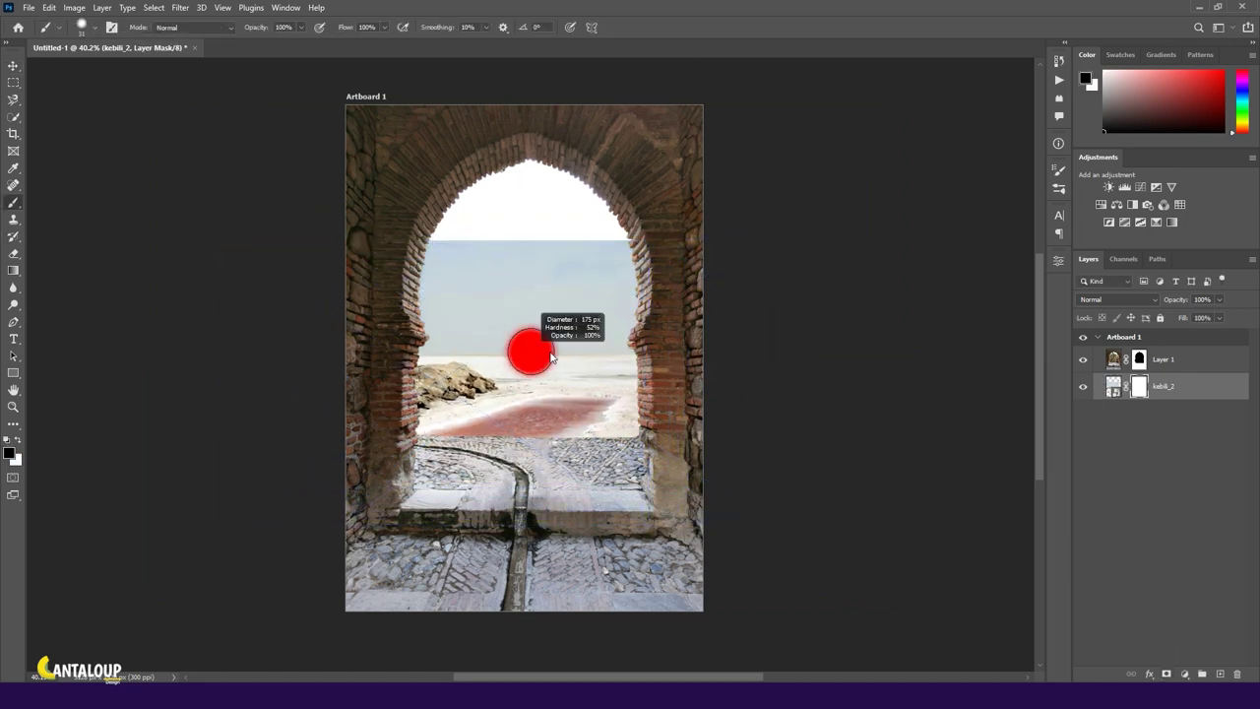
pyautogui.moveTo(413, 251); pyautogui.dragTo(645, 251)
pyautogui.moveTo(414, 286); pyautogui.dragTo(645, 290)
pyautogui.moveTo(423, 315)
pyautogui.mouseDown()
pyautogui.moveTo(635, 315)
pyautogui.moveTo(426, 337)
pyautogui.moveTo(635, 352)
pyautogui.mouseUp()
pyautogui.press('v')
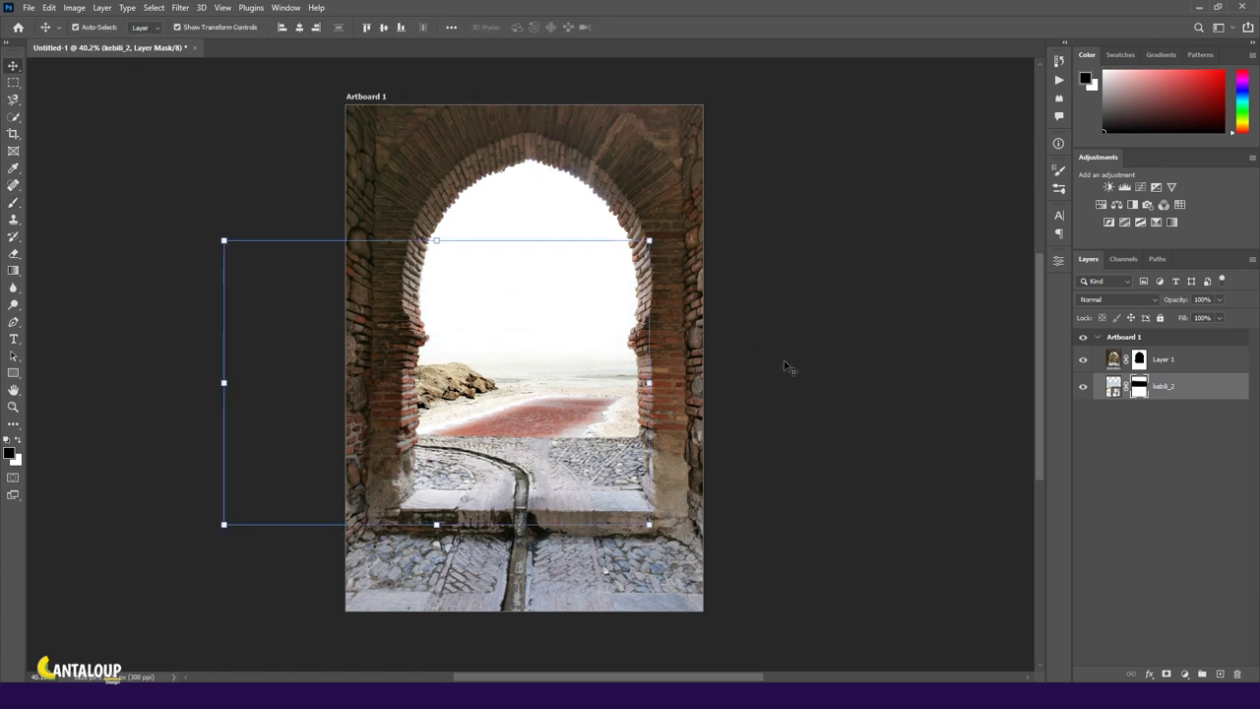
pyautogui.click(502, 667)
# Step: Place the Entrée_Oasis-Kebili gate photo at the arch centre, beneath the arch layer
pyautogui.click(507, 295)
pyautogui.moveTo(507, 295); pyautogui.dragTo(522, 355)
pyautogui.moveTo(416, 354)
pyautogui.mouseDown()
pyautogui.moveTo(624, 358)
pyautogui.moveTo(505, 372)
pyautogui.moveTo(647, 387)
pyautogui.moveTo(479, 387)
pyautogui.mouseUp()
pyautogui.click(650, 26)
pyautogui.hotkey('ctrl', '[')
pyautogui.hotkey('ctrl', '[')
# Step: Scale, move and tilt the gate photo about -1.5° into the opening, then add a mask
pyautogui.hotkey('ctrl', 't')
pyautogui.moveTo(560, 416); pyautogui.dragTo(556, 421)
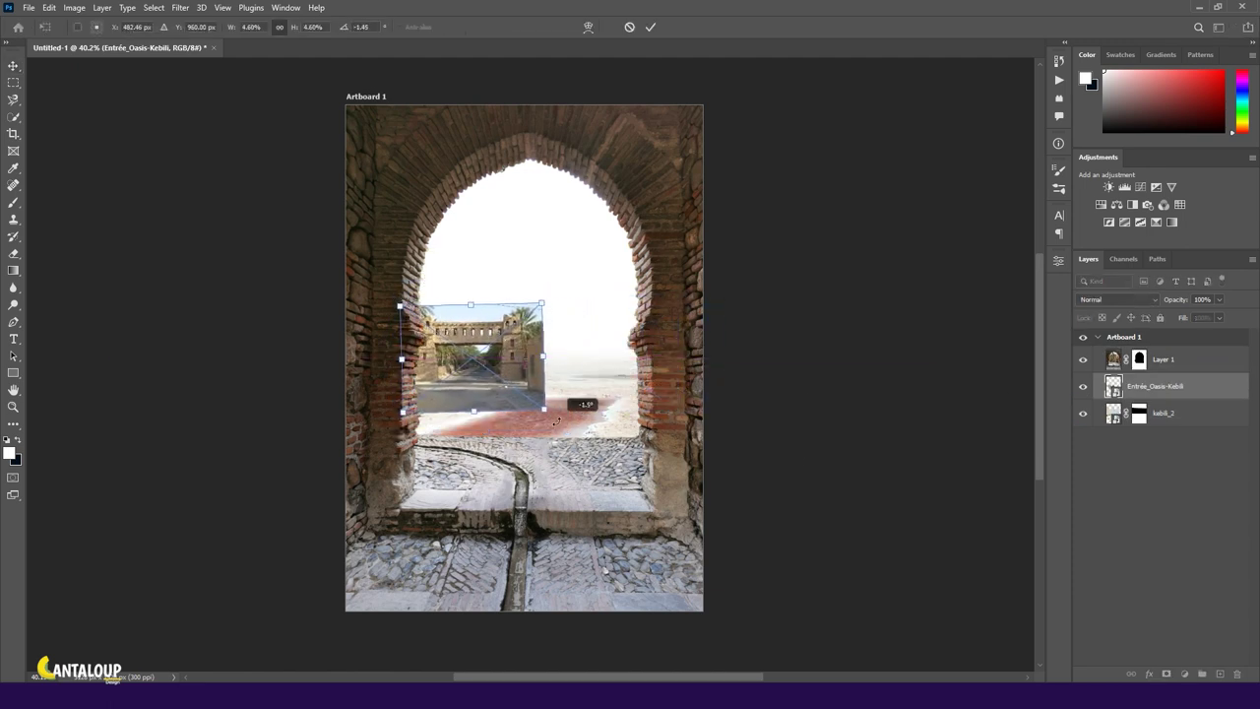
pyautogui.click(649, 27)
pyautogui.scroll(2, 436, 324)
pyautogui.scroll(2, 436, 324)
pyautogui.scroll(2, 436, 324)
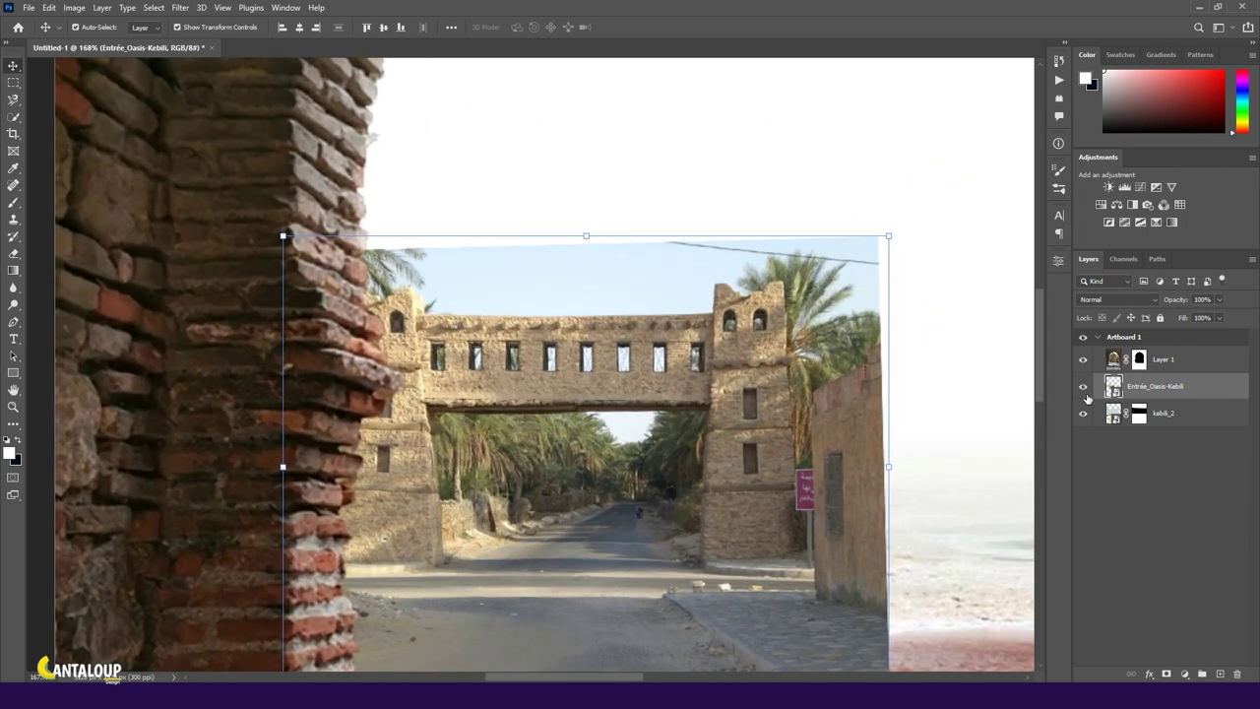
pyautogui.click(1167, 675)
# Step: Start painting black on the gate photo's mask with a brush, undoing a stray stroke
pyautogui.hscroll(2, 532, 394)
pyautogui.press('b')
pyautogui.moveTo(802, 246)
pyautogui.mouseDown()
pyautogui.moveTo(801, 329)
pyautogui.moveTo(825, 307)
pyautogui.mouseUp()
pyautogui.hotkey('ctrl', 'z')
pyautogui.scroll(-1, 823, 351)
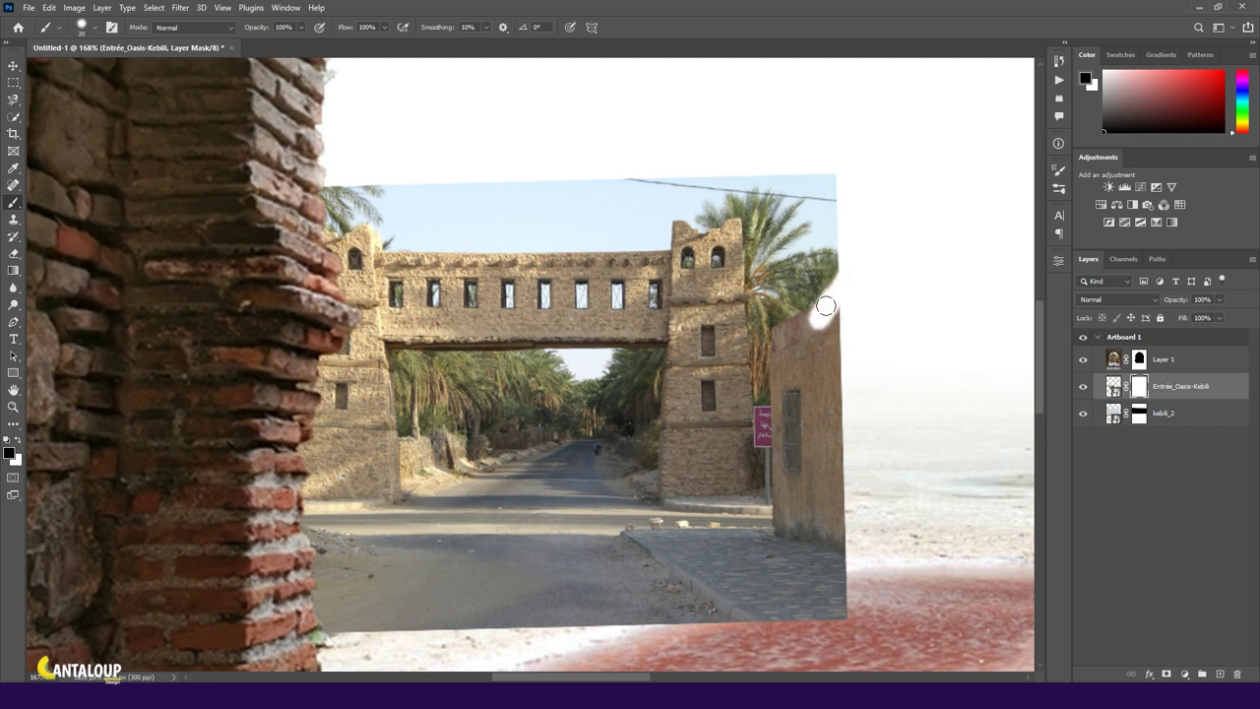
pyautogui.moveTo(777, 351); pyautogui.dragTo(776, 537)
pyautogui.scroll(-1, 776, 537)
pyautogui.moveTo(834, 251)
pyautogui.mouseDown()
pyautogui.moveTo(787, 354)
pyautogui.moveTo(824, 367)
pyautogui.moveTo(788, 464)
pyautogui.moveTo(305, 455)
pyautogui.moveTo(630, 474)
pyautogui.moveTo(254, 518)
pyautogui.mouseUp()
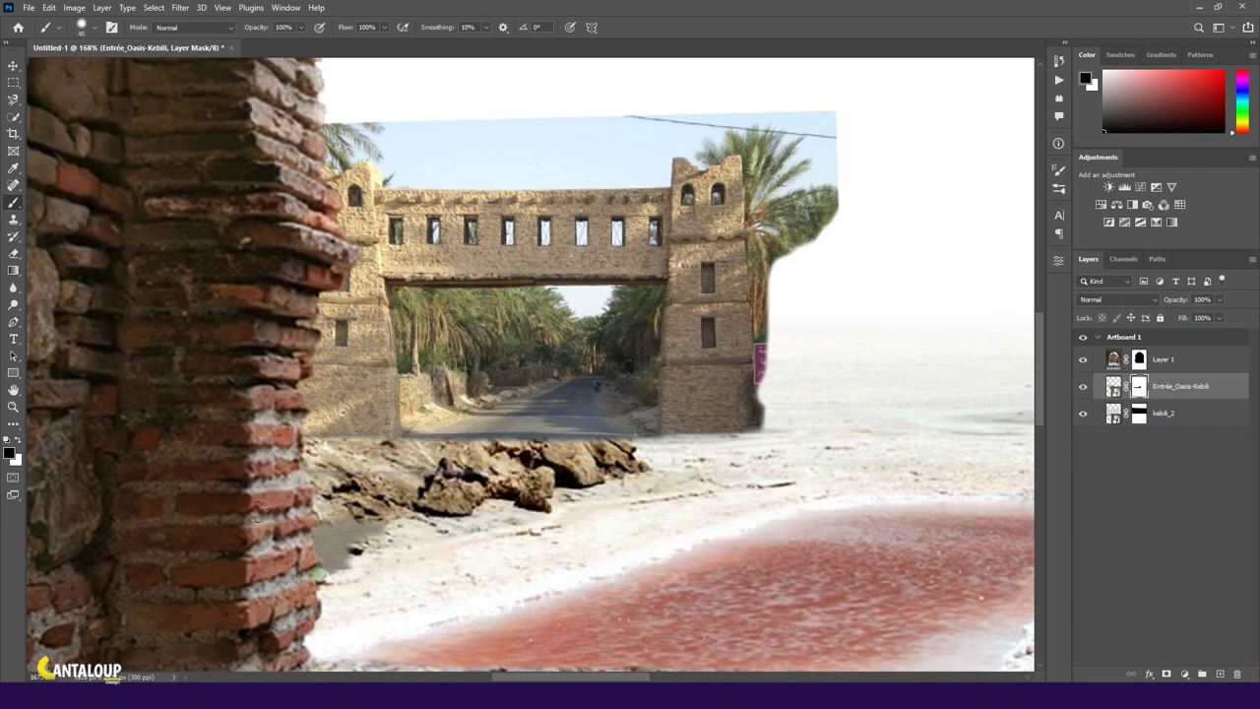
# Step: Load and clear the kebili_2 mask selection, then target the gate photo's mask
pyautogui.click(1165, 411)
pyautogui.keyDown('ctrl'); pyautogui.click(1140, 411); pyautogui.keyUp('ctrl')
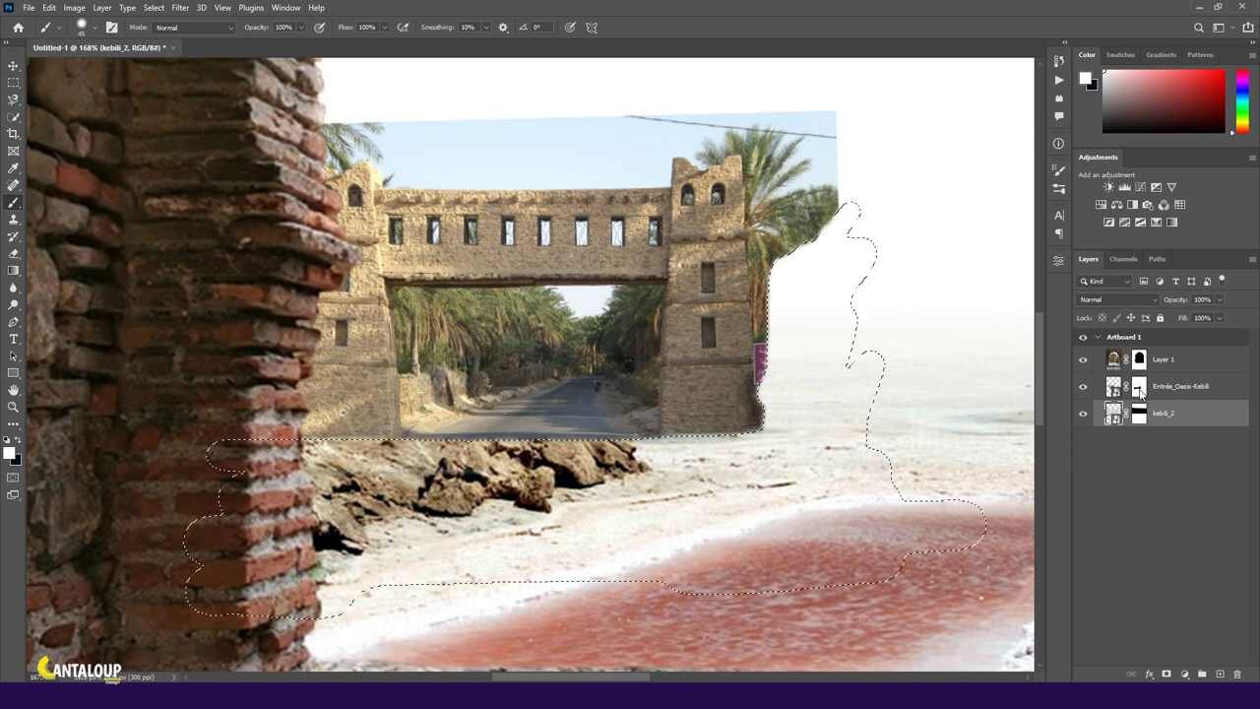
pyautogui.click(1096, 389)
pyautogui.hotkey('ctrl', 'd')
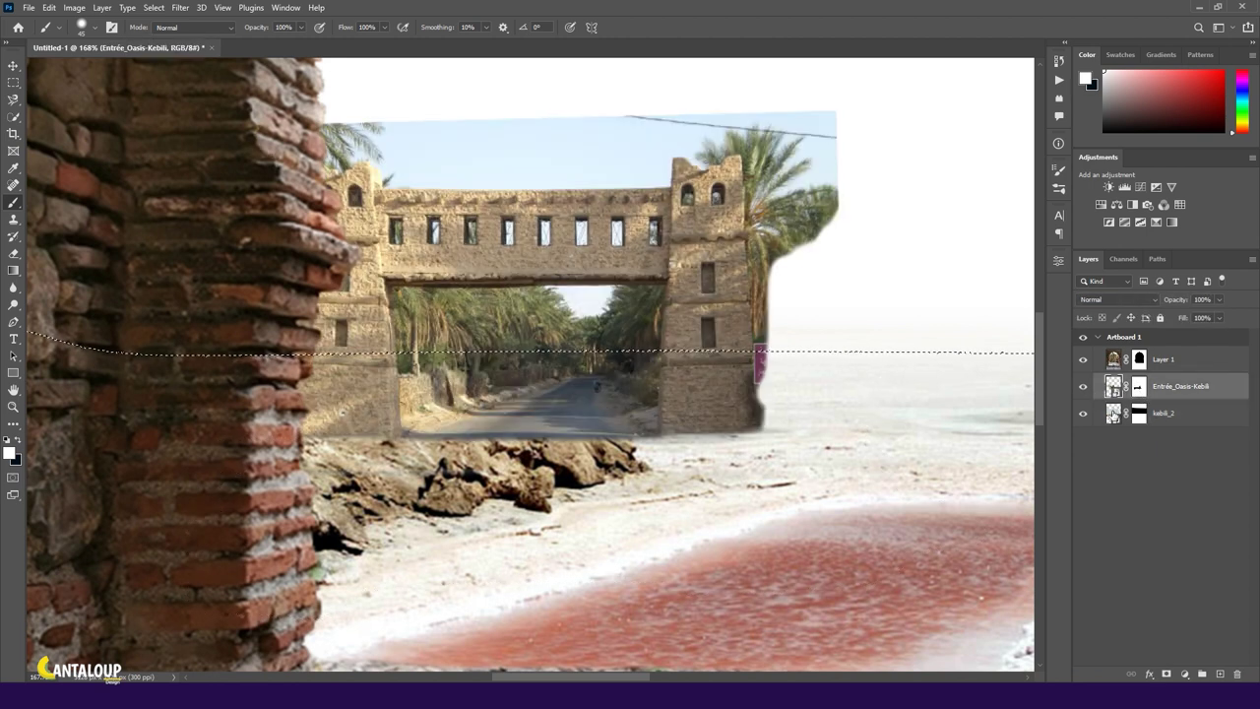
pyautogui.click(1096, 414)
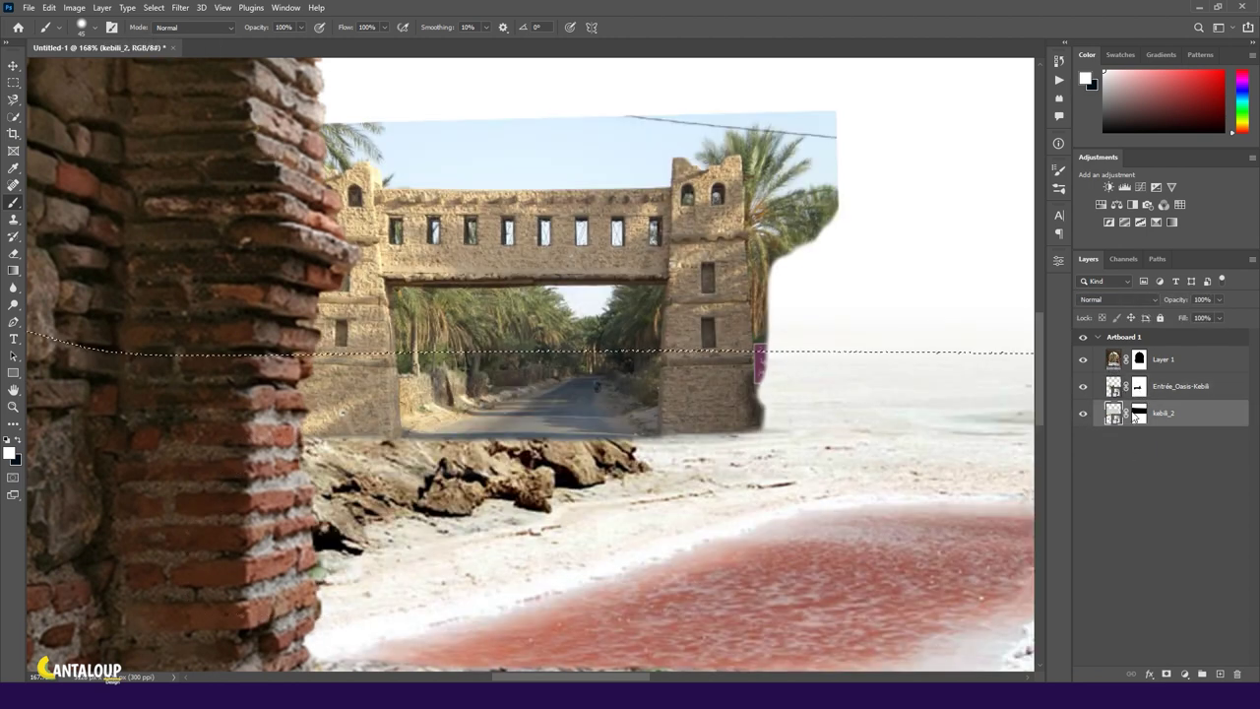
pyautogui.hotkey('ctrl', 'd')
pyautogui.keyDown('ctrl'); pyautogui.click(1105, 412); pyautogui.keyUp('ctrl')
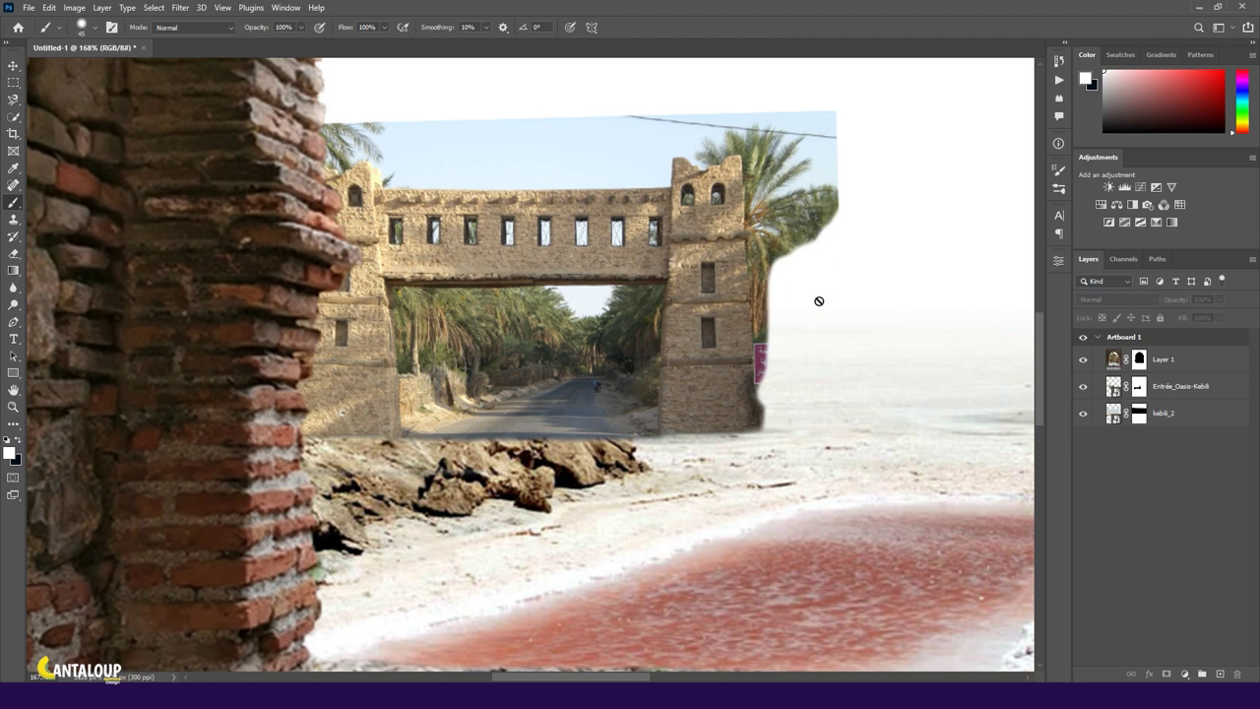
pyautogui.click(1110, 391)
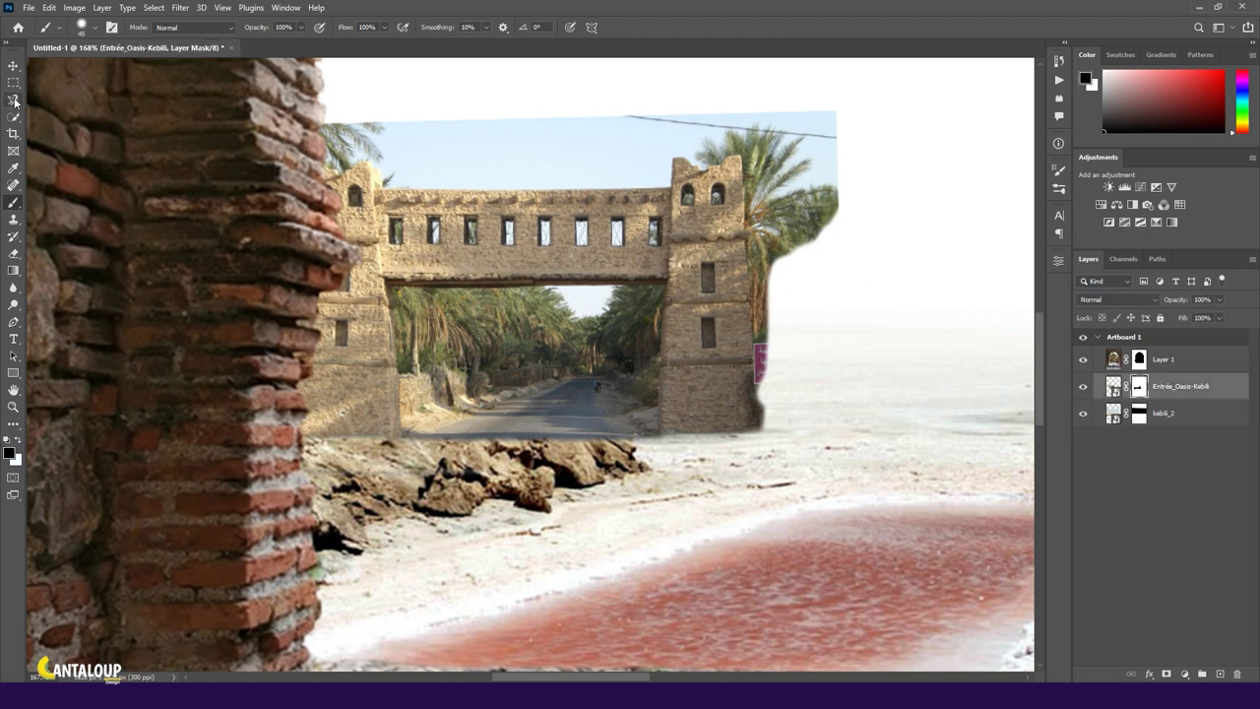
# Step: Mask out the sky along the tower's right edge, over the sign and the tower top
pyautogui.scroll(4, 808, 334)
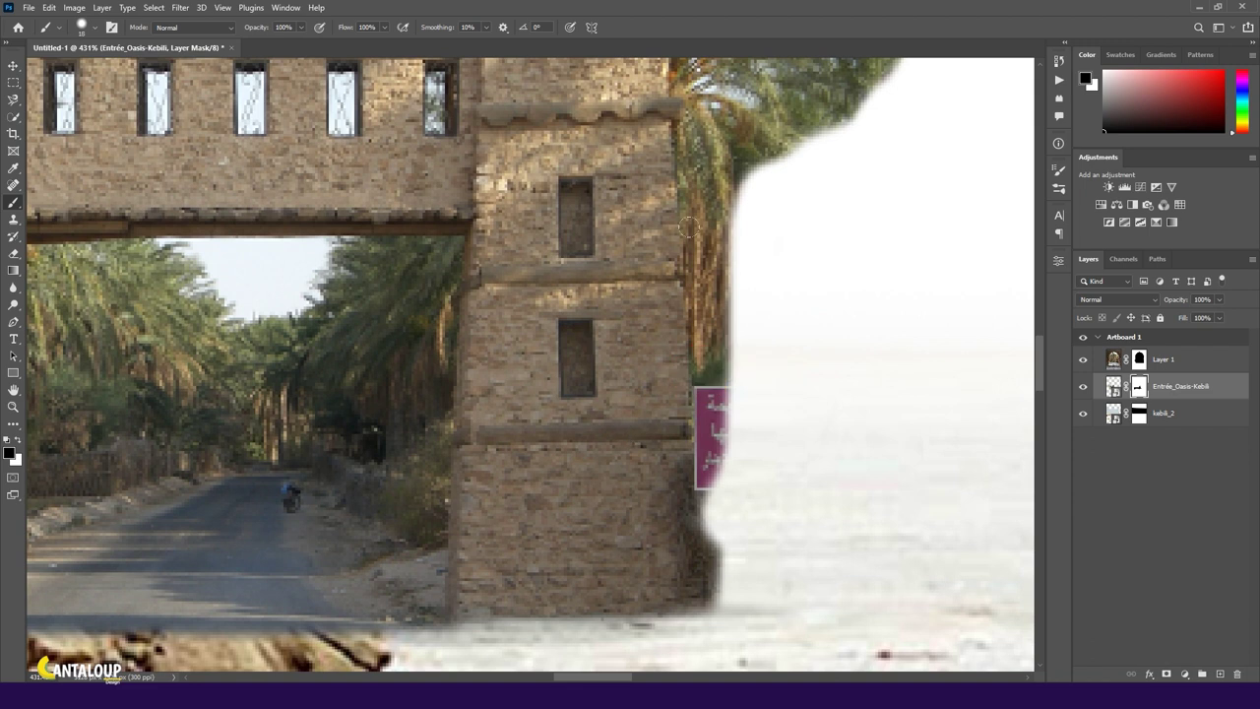
pyautogui.moveTo(690, 158); pyautogui.dragTo(707, 590)
pyautogui.scroll(2, 729, 532)
pyautogui.moveTo(733, 228); pyautogui.dragTo(715, 315)
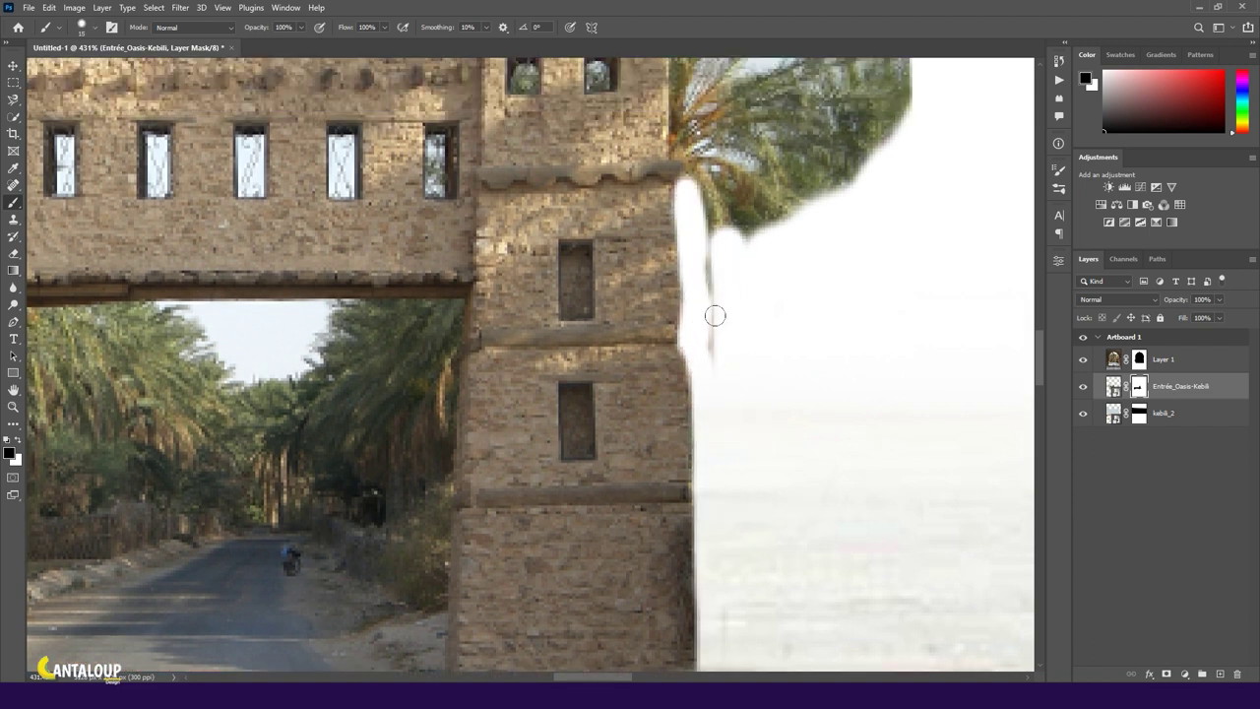
pyautogui.scroll(3, 715, 315)
pyautogui.moveTo(707, 542)
pyautogui.mouseDown()
pyautogui.moveTo(675, 168)
pyautogui.moveTo(686, 320)
pyautogui.mouseUp()
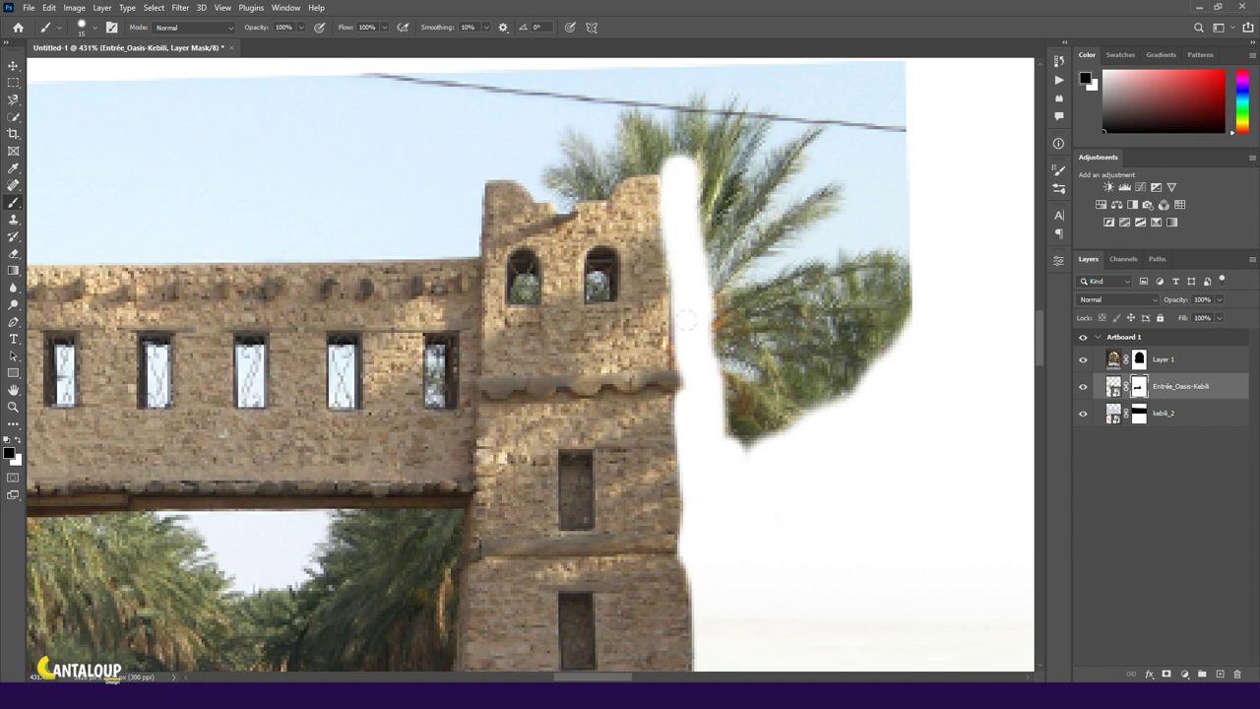
pyautogui.scroll(1, 686, 320)
pyautogui.scroll(1, 689, 295)
pyautogui.moveTo(704, 237)
pyautogui.mouseDown()
pyautogui.moveTo(512, 284)
pyautogui.moveTo(506, 259)
pyautogui.moveTo(551, 253)
pyautogui.moveTo(739, 591)
pyautogui.mouseUp()
# Step: Paint out the palms and sky above and beside the tower
pyautogui.scroll(-2, 573, 369)
pyautogui.scroll(-1, 689, 414)
pyautogui.moveTo(749, 493)
pyautogui.mouseDown()
pyautogui.moveTo(709, 325)
pyautogui.moveTo(582, 205)
pyautogui.moveTo(296, 296)
pyautogui.mouseUp()
pyautogui.scroll(-1, 715, 352)
pyautogui.moveTo(715, 352)
pyautogui.mouseDown()
pyautogui.moveTo(414, 335)
pyautogui.moveTo(344, 441)
pyautogui.moveTo(433, 493)
pyautogui.moveTo(403, 405)
pyautogui.mouseUp()
# Step: Hide the palm fronds and most of the blue sky above the building
pyautogui.scroll(3, 494, 351)
pyautogui.moveTo(390, 404); pyautogui.dragTo(926, 573)
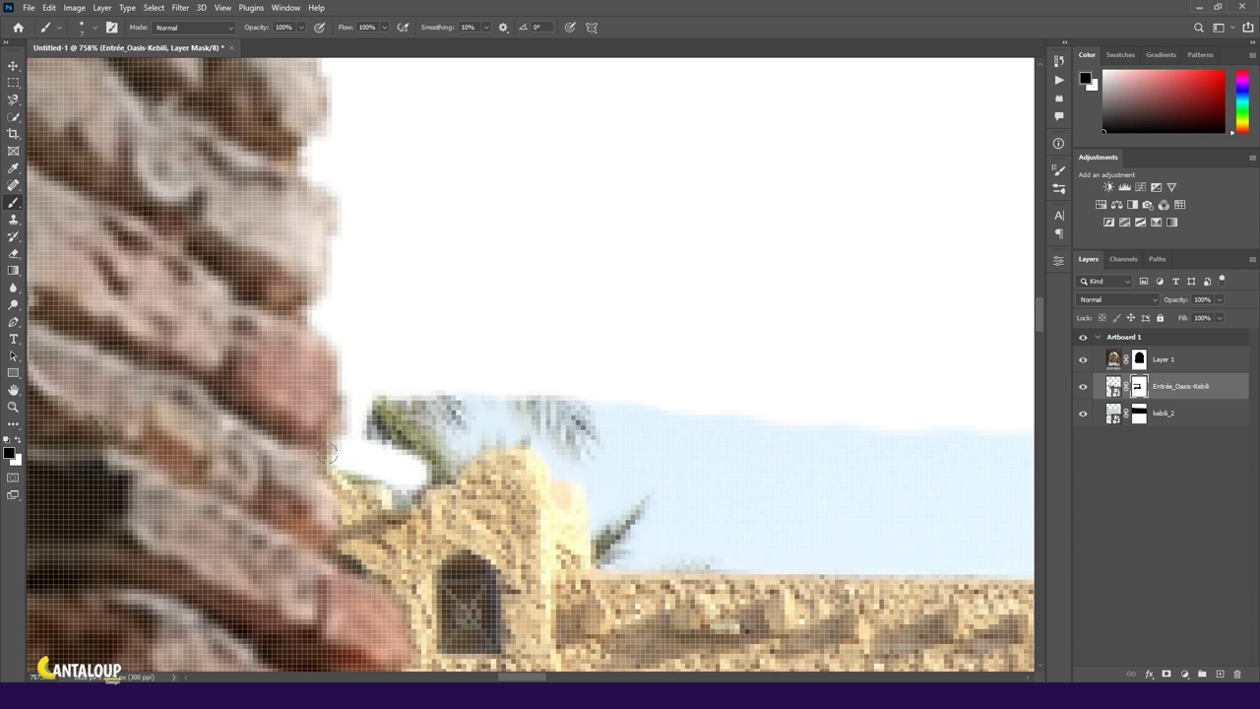
pyautogui.moveTo(340, 428); pyautogui.dragTo(600, 414)
pyautogui.moveTo(453, 399); pyautogui.dragTo(365, 419)
pyautogui.moveTo(546, 415)
pyautogui.mouseDown()
pyautogui.moveTo(718, 551)
pyautogui.moveTo(1024, 571)
pyautogui.mouseUp()
pyautogui.moveTo(602, 479); pyautogui.dragTo(579, 433)
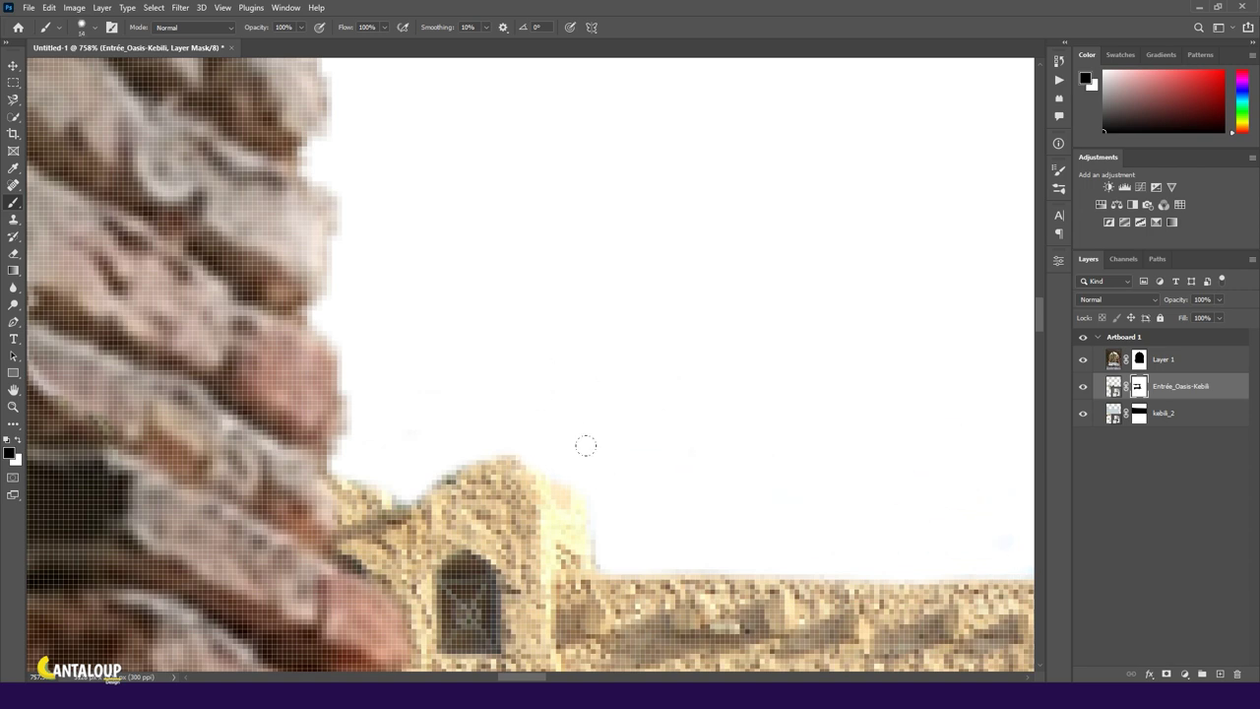
# Step: Paint out the last blue sky band beside the right tower, then swap to white and fit the view
pyautogui.scroll(-5, 585, 444)
pyautogui.scroll(3, 672, 411)
pyautogui.moveTo(897, 391)
pyautogui.mouseDown()
pyautogui.moveTo(805, 448)
pyautogui.moveTo(285, 443)
pyautogui.mouseUp()
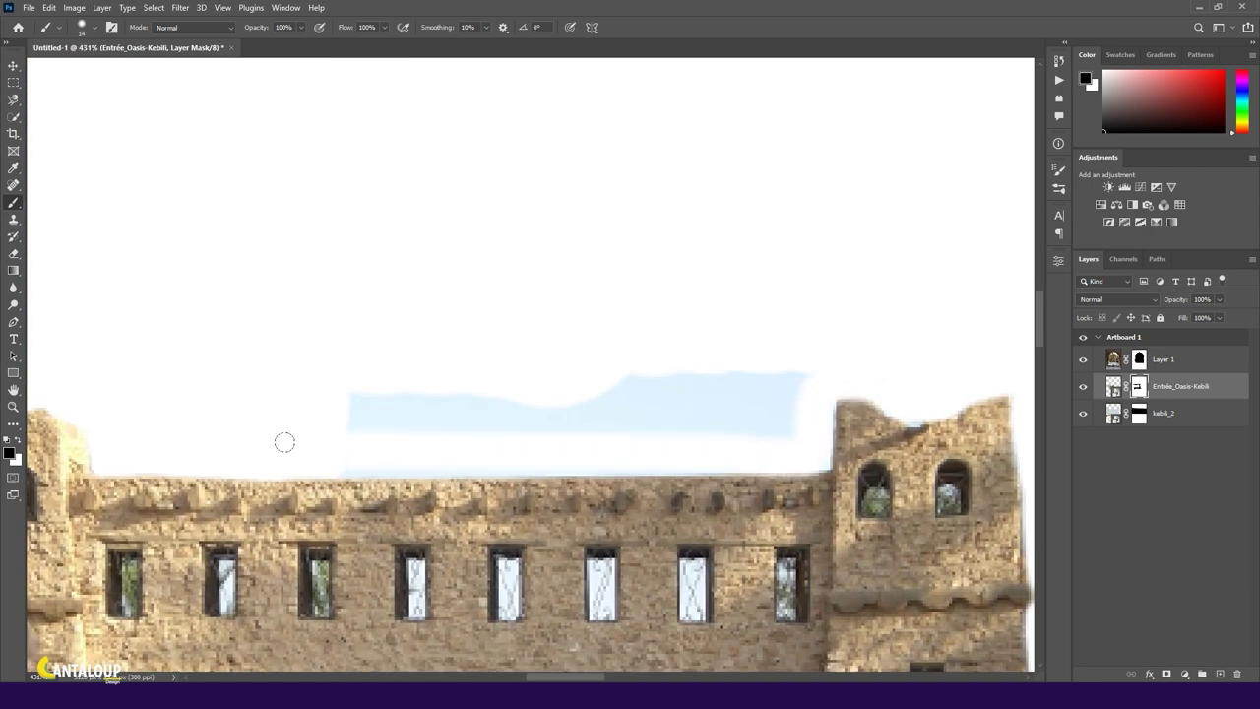
pyautogui.moveTo(340, 396)
pyautogui.mouseDown()
pyautogui.moveTo(760, 436)
pyautogui.moveTo(729, 491)
pyautogui.mouseUp()
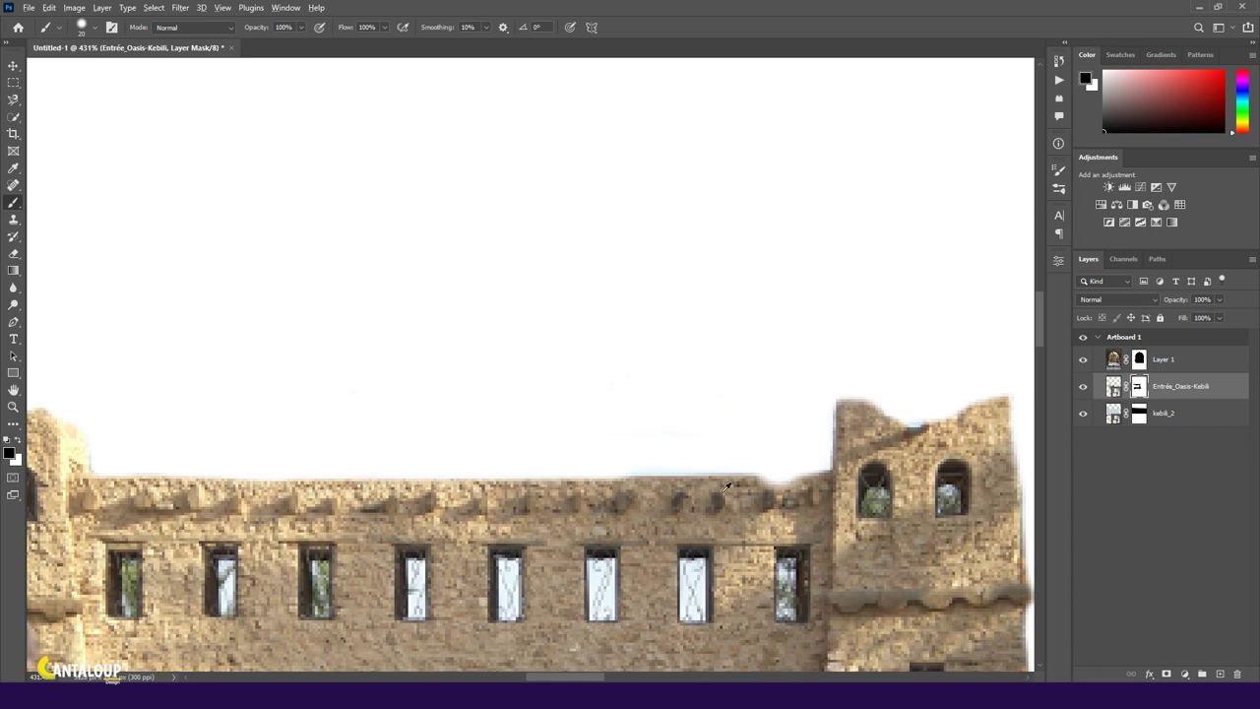
pyautogui.scroll(2, 729, 492)
pyautogui.press('x')
pyautogui.hotkey('ctrl', '0')
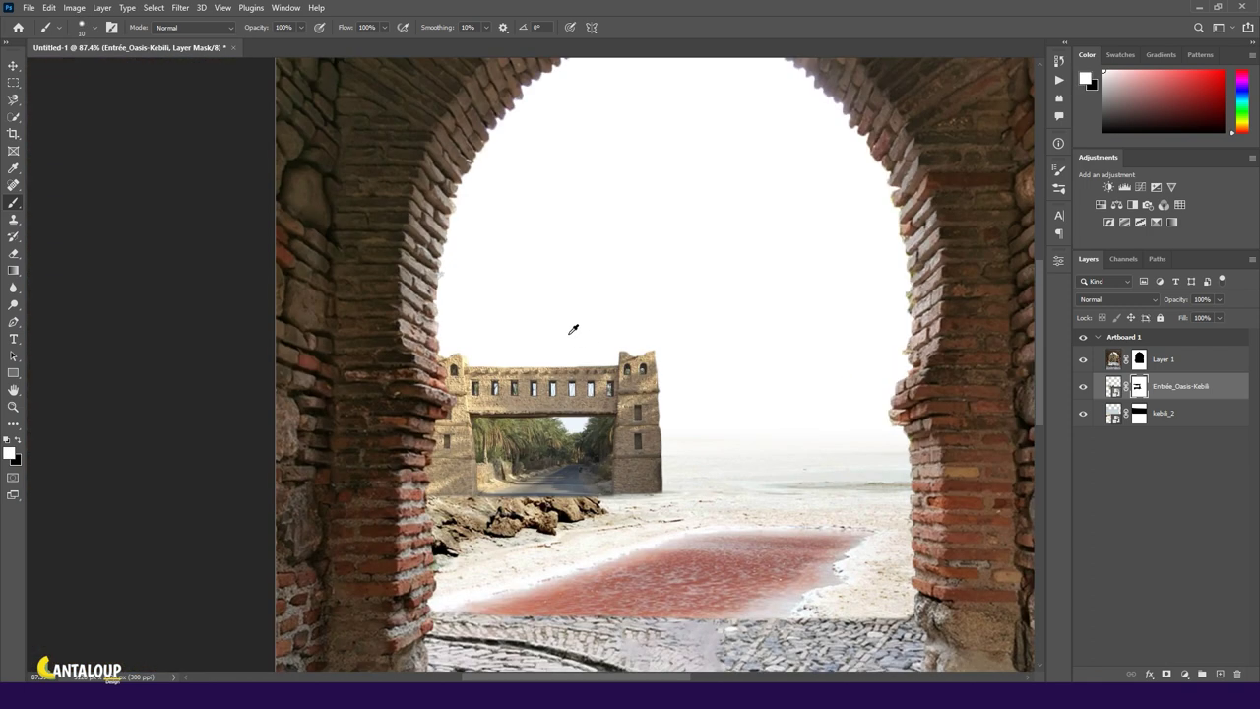
# Step: Move kebili_2 above Entrée_Oasis-Kebili and target the gate photo's mask
pyautogui.press('v')
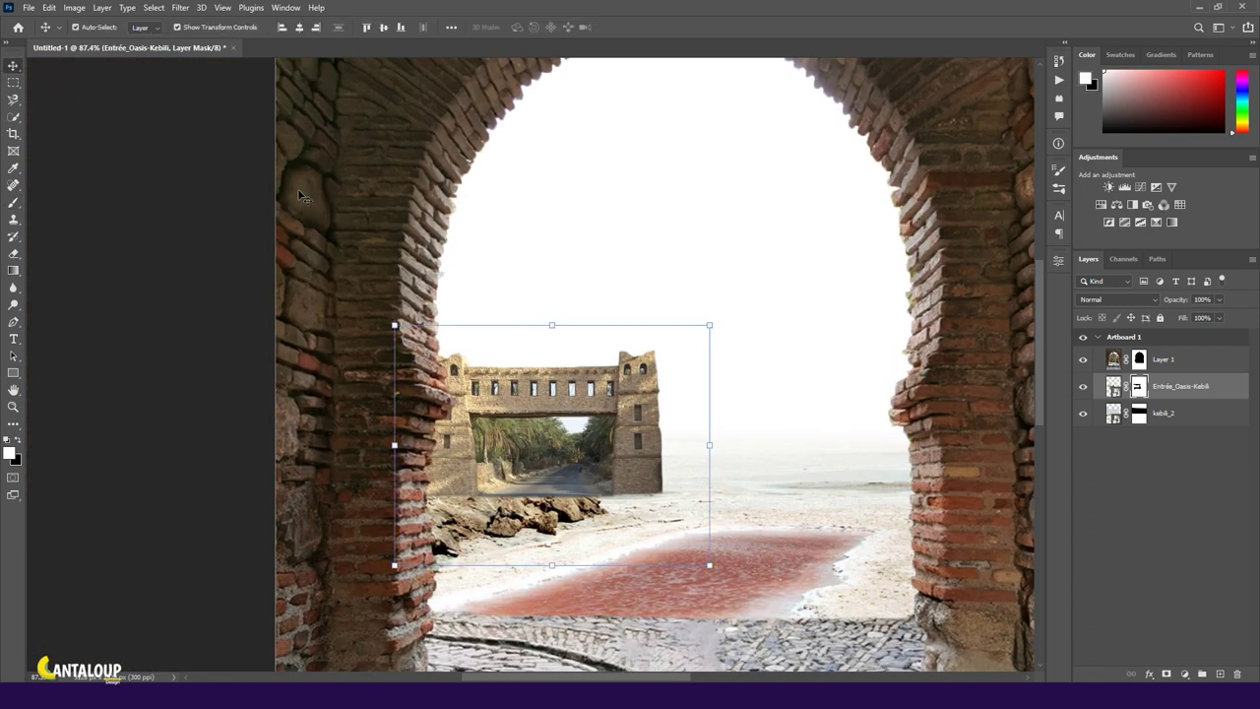
pyautogui.click(1083, 387)
pyautogui.click(1083, 387)
pyautogui.moveTo(1195, 418); pyautogui.dragTo(1164, 389)
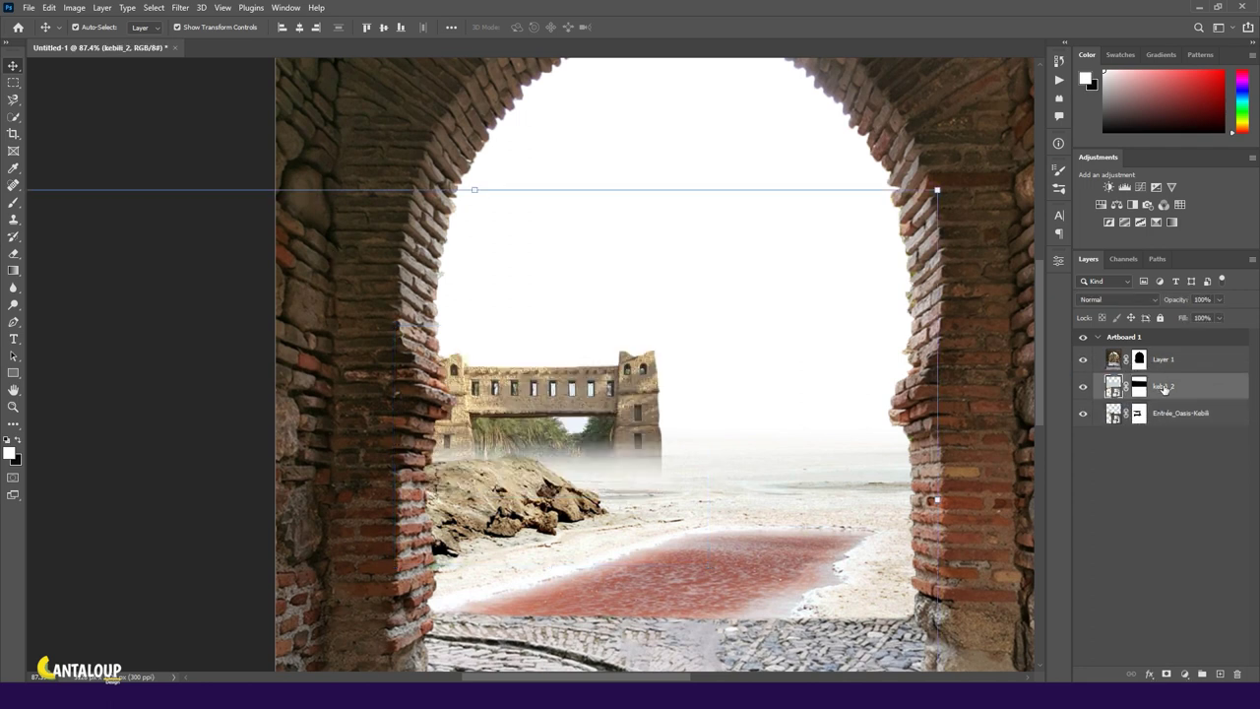
pyautogui.click(1139, 413)
# Step: Brush the gate-photo mask along the rock's foggy top edge
pyautogui.press('b')
pyautogui.scroll(3, 486, 422)
pyautogui.press('x')
pyautogui.scroll(3, 485, 422)
pyautogui.scroll(3, 423, 630)
pyautogui.moveTo(341, 384)
pyautogui.mouseDown()
pyautogui.moveTo(636, 377)
pyautogui.moveTo(330, 371)
pyautogui.mouseUp()
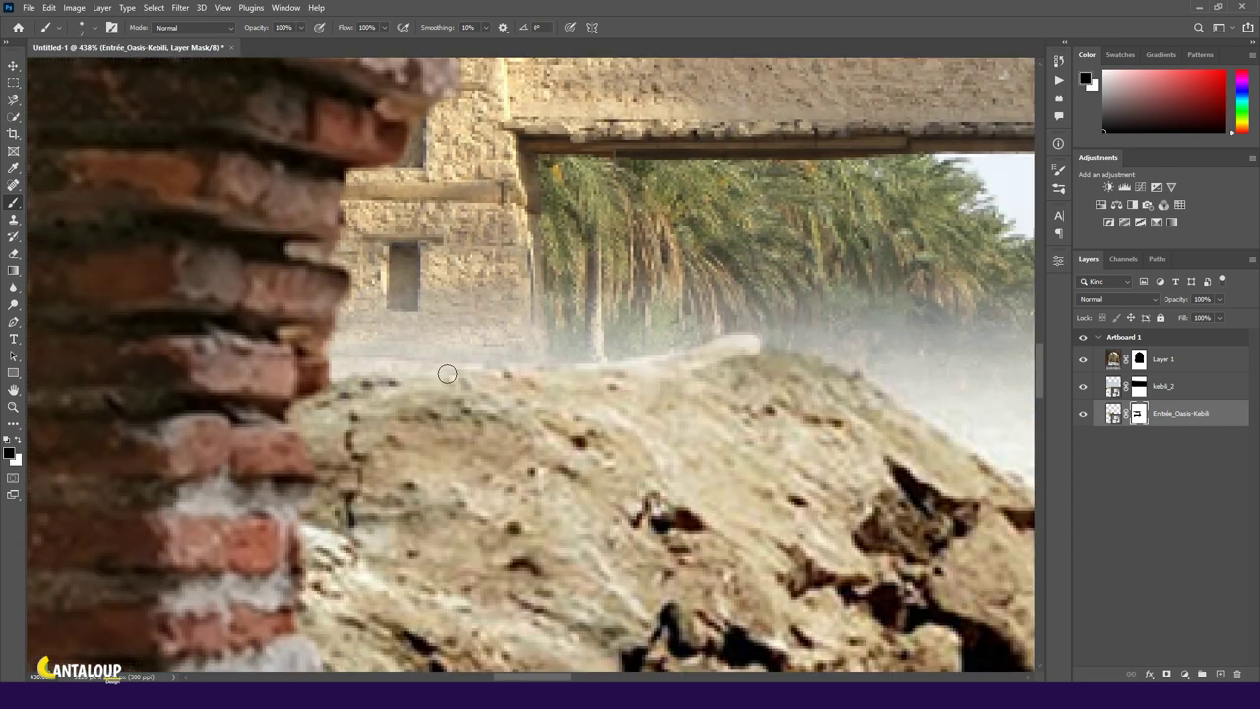
pyautogui.hscroll(3, 636, 378)
pyautogui.hscroll(3, 635, 378)
pyautogui.moveTo(582, 337); pyautogui.dragTo(761, 457)
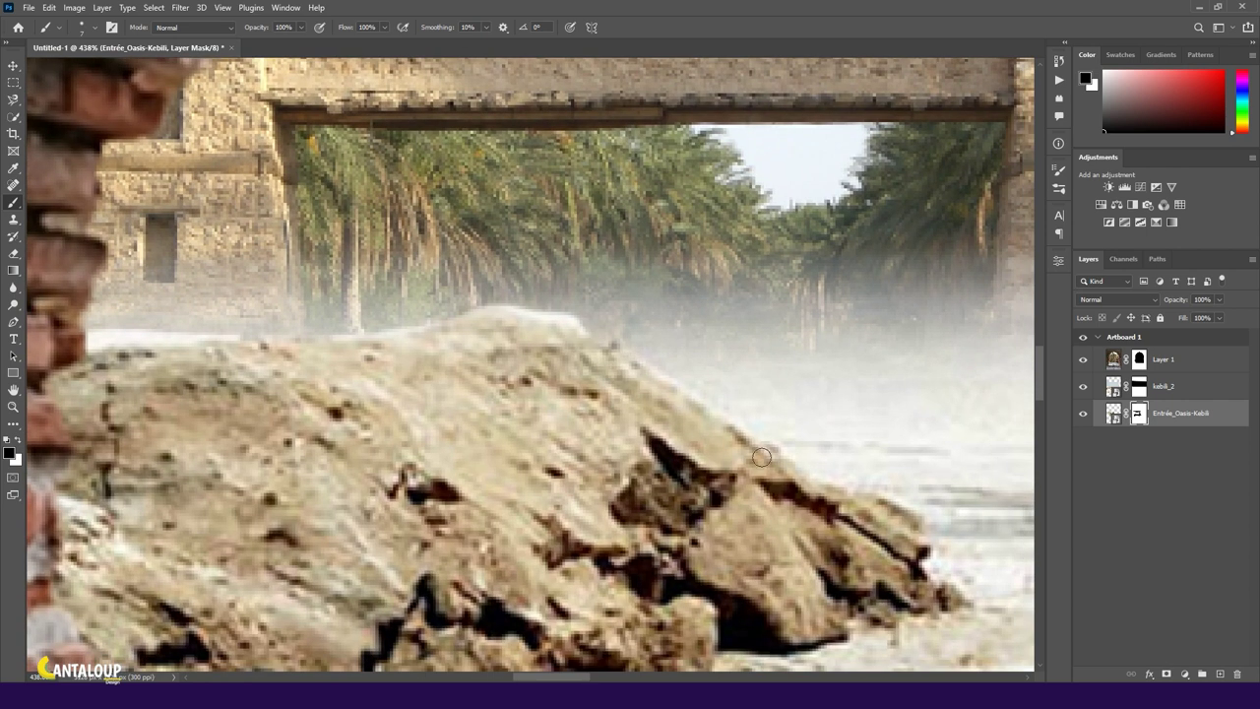
pyautogui.moveTo(643, 374)
pyautogui.mouseDown()
pyautogui.moveTo(328, 332)
pyautogui.moveTo(99, 335)
pyautogui.mouseUp()
# Step: Hide kebili_2 and paint white on the mask to reveal the road and wall behind the rock
pyautogui.click(1083, 386)
pyautogui.scroll(-1, 868, 398)
pyautogui.scroll(-1, 869, 398)
pyautogui.moveTo(569, 438); pyautogui.dragTo(642, 438)
pyautogui.moveTo(773, 462)
pyautogui.mouseDown()
pyautogui.moveTo(492, 384)
pyautogui.moveTo(745, 479)
pyautogui.moveTo(607, 442)
pyautogui.moveTo(287, 440)
pyautogui.mouseUp()
# Step: Put kebili_2 back below the gate photo, show it, and paint out the white strip above the rock
pyautogui.moveTo(1162, 386); pyautogui.dragTo(1162, 422)
pyautogui.click(1082, 413)
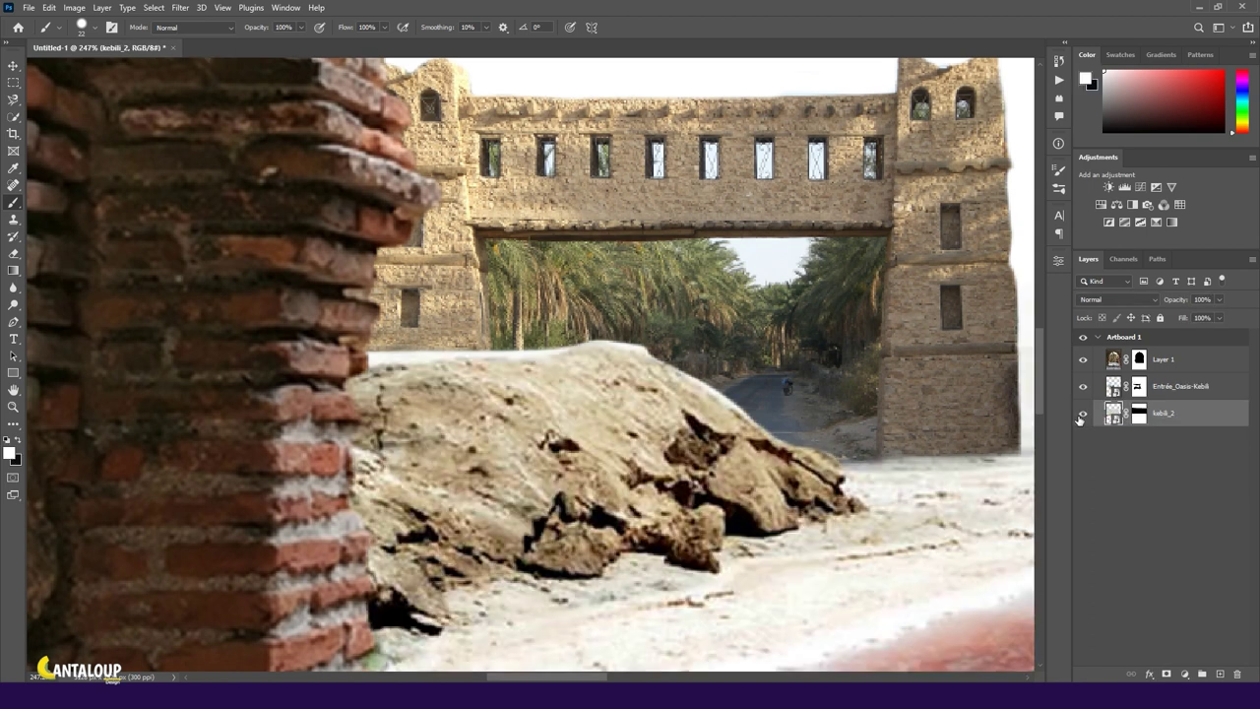
pyautogui.click(1137, 386)
pyautogui.scroll(5, 430, 380)
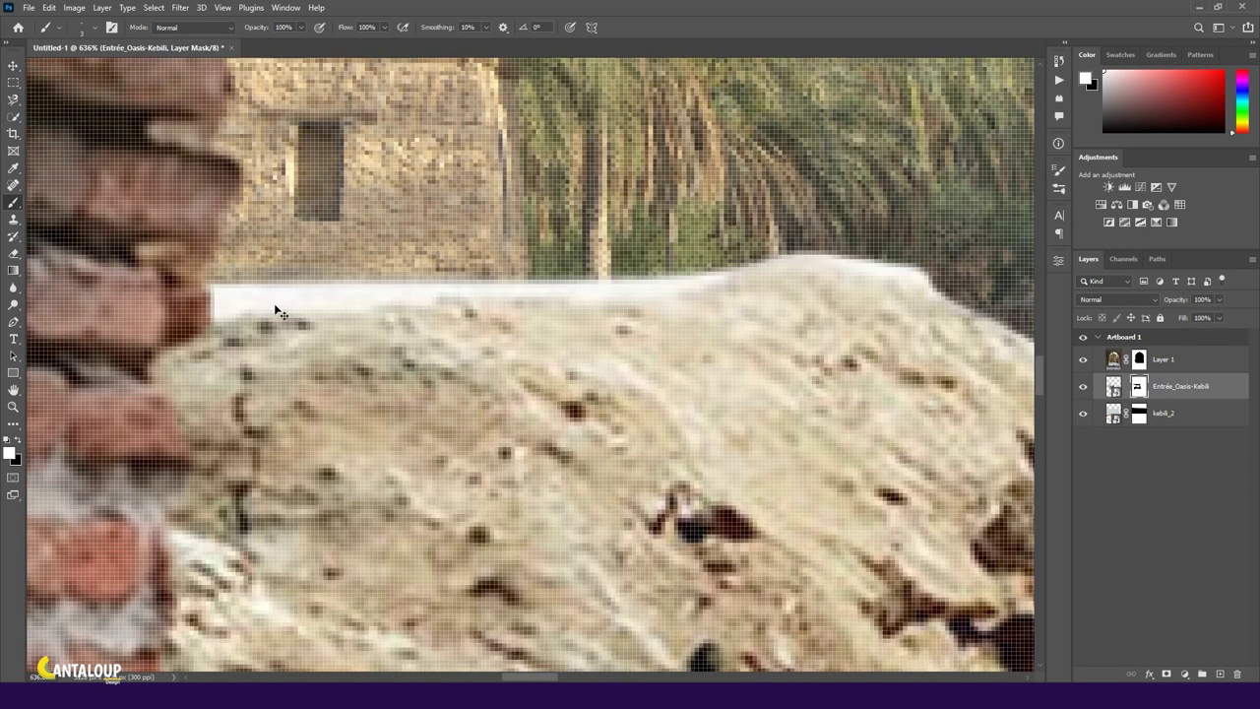
pyautogui.moveTo(268, 297); pyautogui.dragTo(413, 287)
pyautogui.moveTo(796, 273); pyautogui.dragTo(406, 290)
pyautogui.moveTo(828, 247)
pyautogui.mouseDown()
pyautogui.moveTo(532, 300)
pyautogui.moveTo(715, 382)
pyautogui.moveTo(891, 507)
pyautogui.mouseUp()
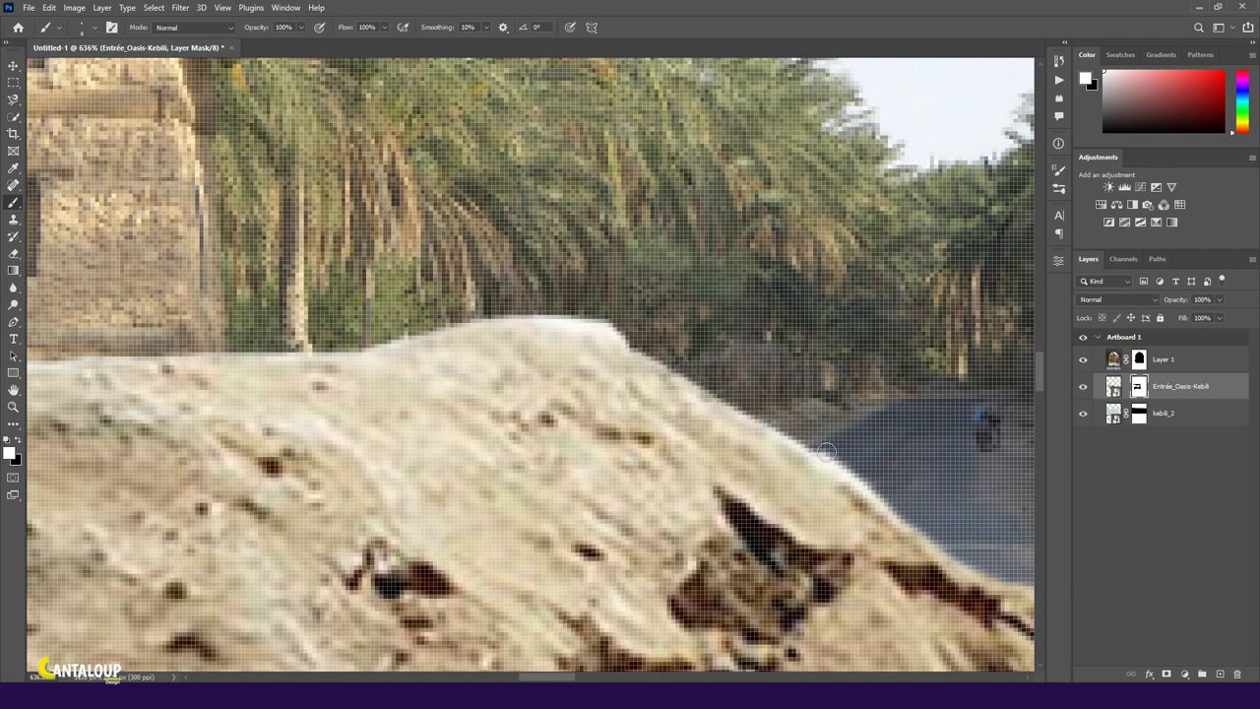
# Step: Restore and tidy the rock's upper-right edge on the mask
pyautogui.scroll(-10, 891, 507)
pyautogui.scroll(10, 446, 296)
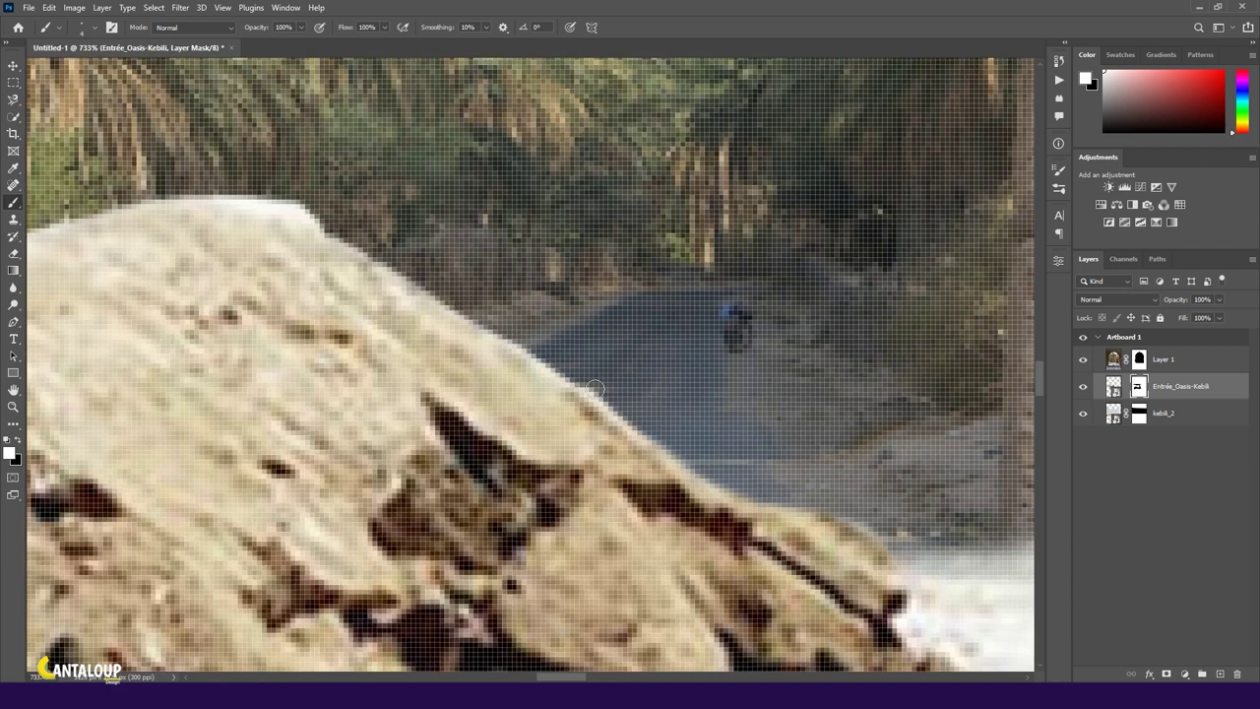
pyautogui.moveTo(620, 424); pyautogui.dragTo(355, 220)
pyautogui.moveTo(674, 446); pyautogui.dragTo(886, 541)
pyautogui.scroll(-3, 688, 403)
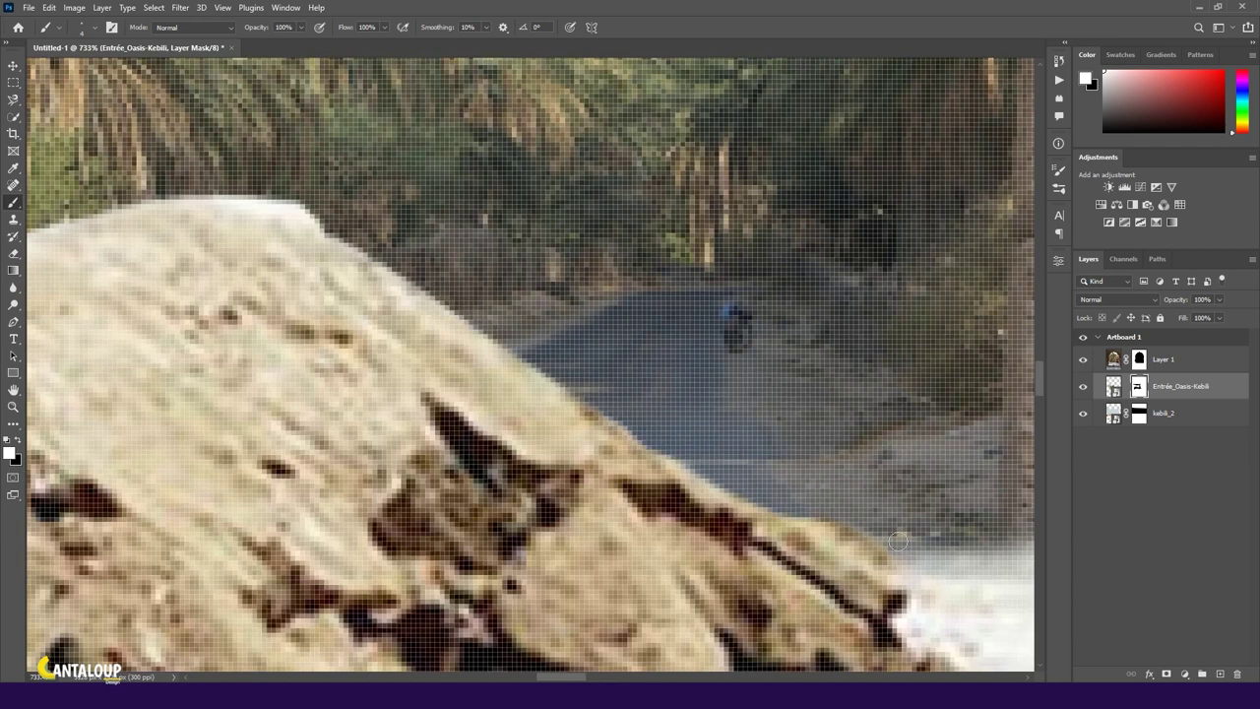
pyautogui.scroll(-6, 688, 403)
pyautogui.press('v')
pyautogui.scroll(-2, 584, 357)
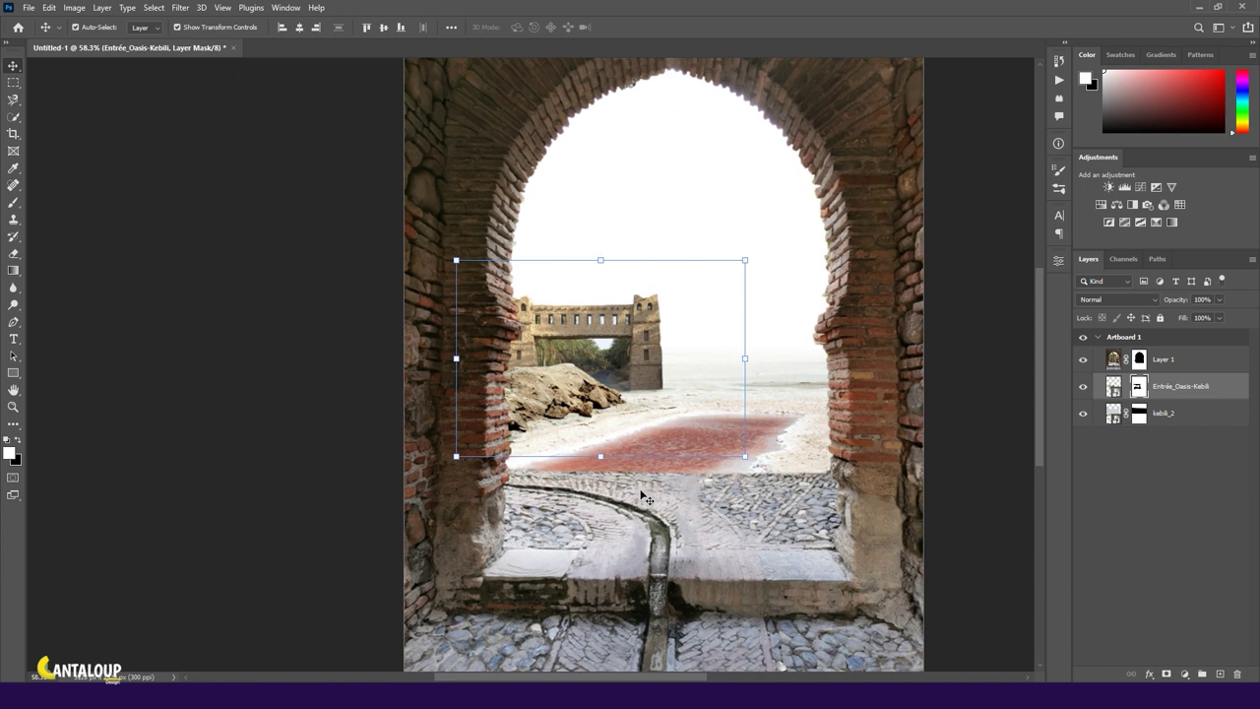
# Step: Place the 1200px-Kebili-Stat photo, shrink it into the arch and confirm
pyautogui.scroll(-2, 345, 276)
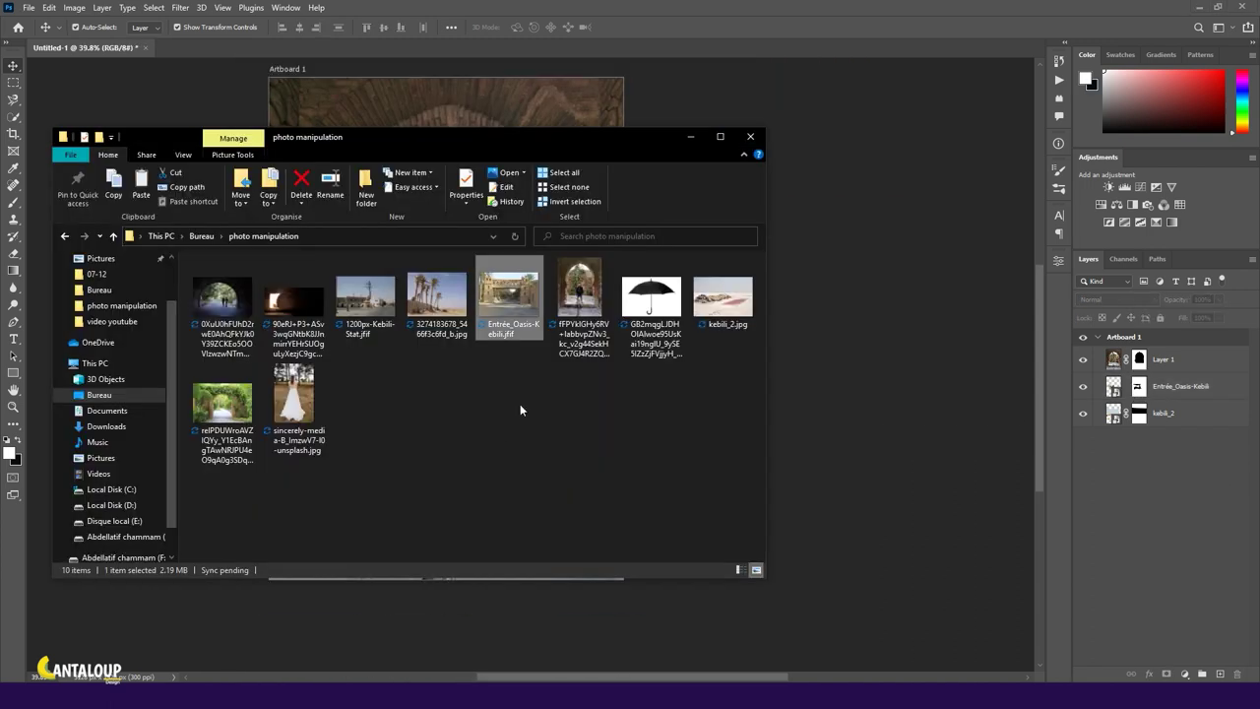
pyautogui.moveTo(438, 296); pyautogui.dragTo(518, 96)
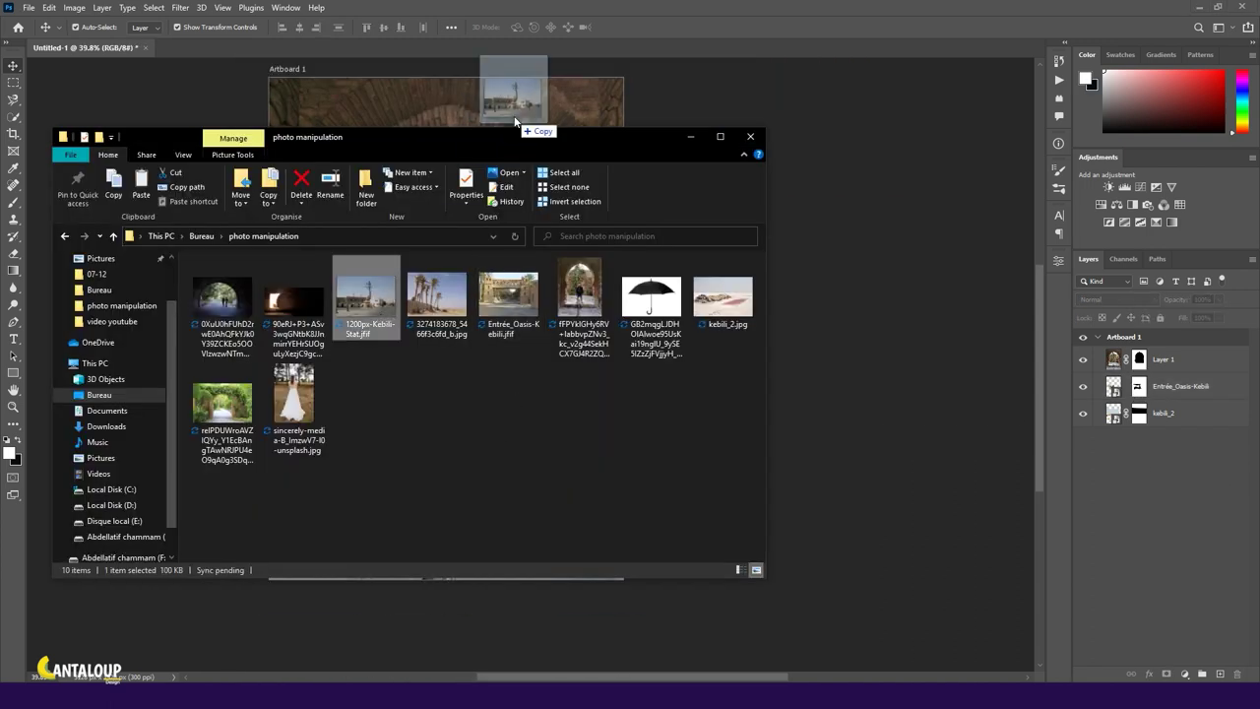
pyautogui.moveTo(815, 327)
pyautogui.mouseDown()
pyautogui.moveTo(366, 326)
pyautogui.moveTo(566, 312)
pyautogui.mouseUp()
pyautogui.press('Return')
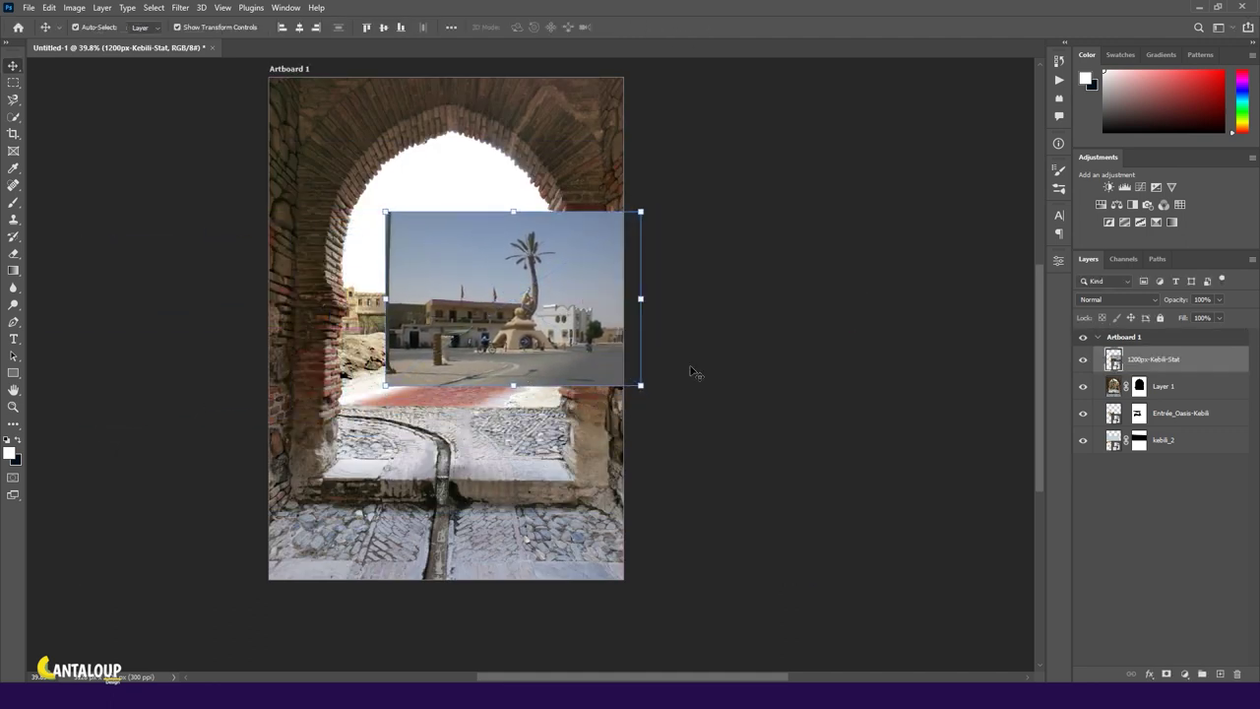
# Step: Select the palm statue with Object Selection and add a layer mask from it
pyautogui.scroll(5, 500, 218)
pyautogui.press('w')
pyautogui.moveTo(408, 213); pyautogui.dragTo(607, 541)
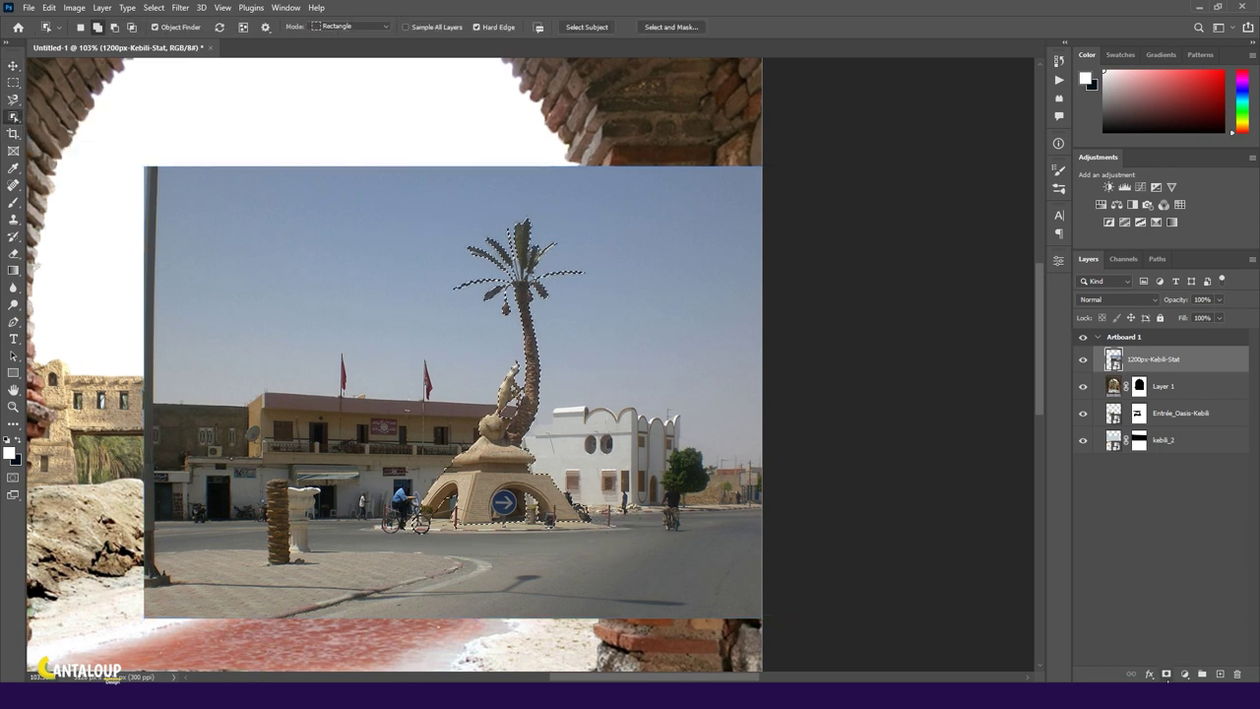
pyautogui.click(1166, 673)
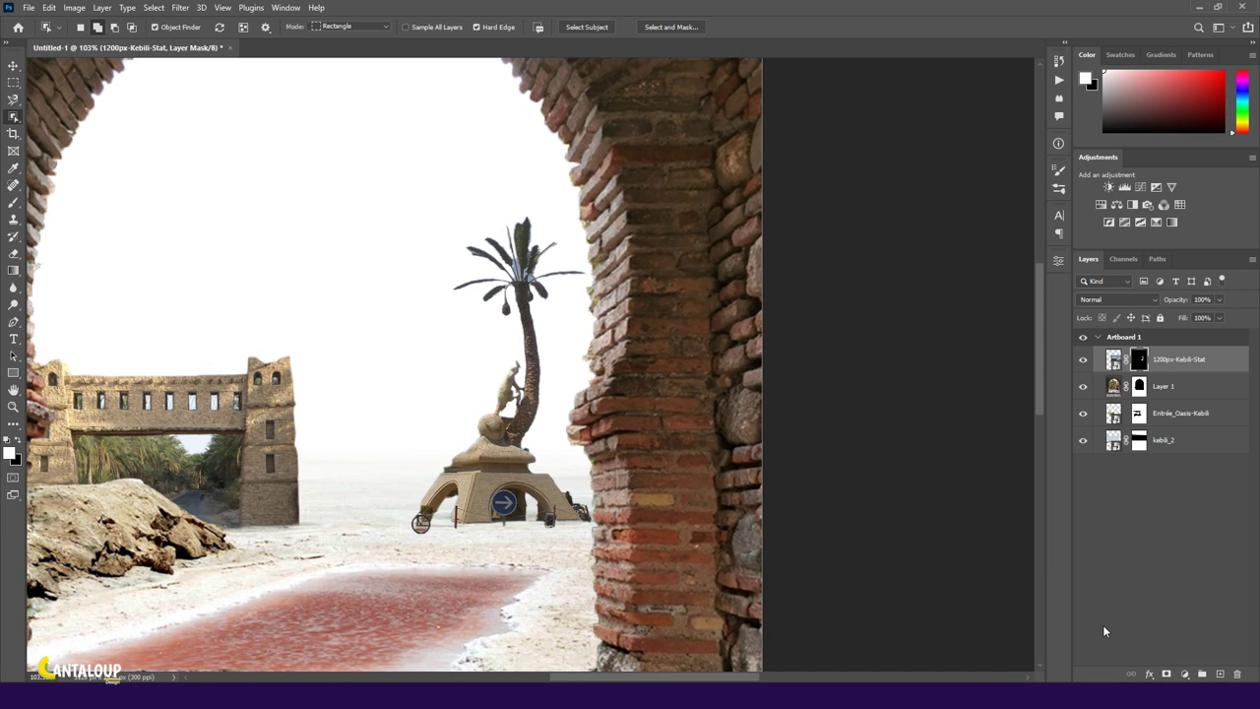
# Step: Paint black on the statue mask to clean pale gaps between stems and along leaf edges
pyautogui.hotkey('ctrl', '0')
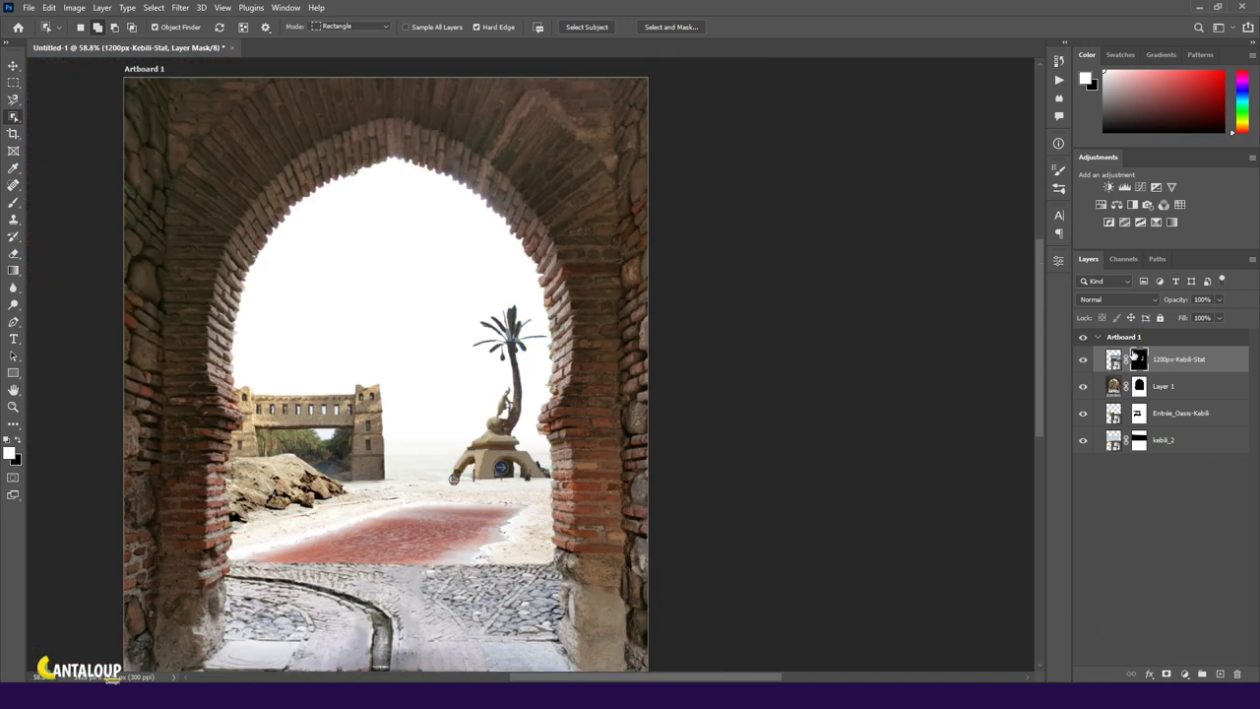
pyautogui.press('b')
pyautogui.scroll(5, 516, 323)
pyautogui.press('x')
pyautogui.moveTo(436, 369); pyautogui.dragTo(436, 338)
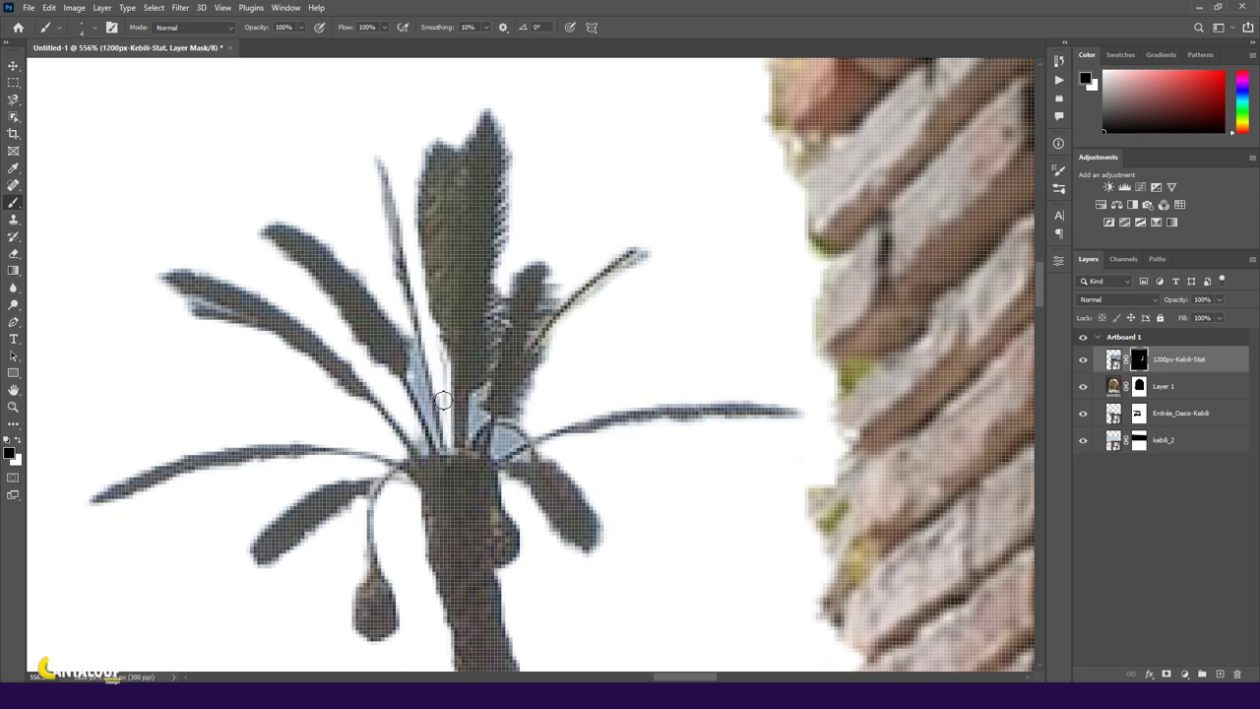
pyautogui.moveTo(415, 377)
pyautogui.mouseDown()
pyautogui.moveTo(438, 423)
pyautogui.moveTo(417, 360)
pyautogui.moveTo(428, 407)
pyautogui.mouseUp()
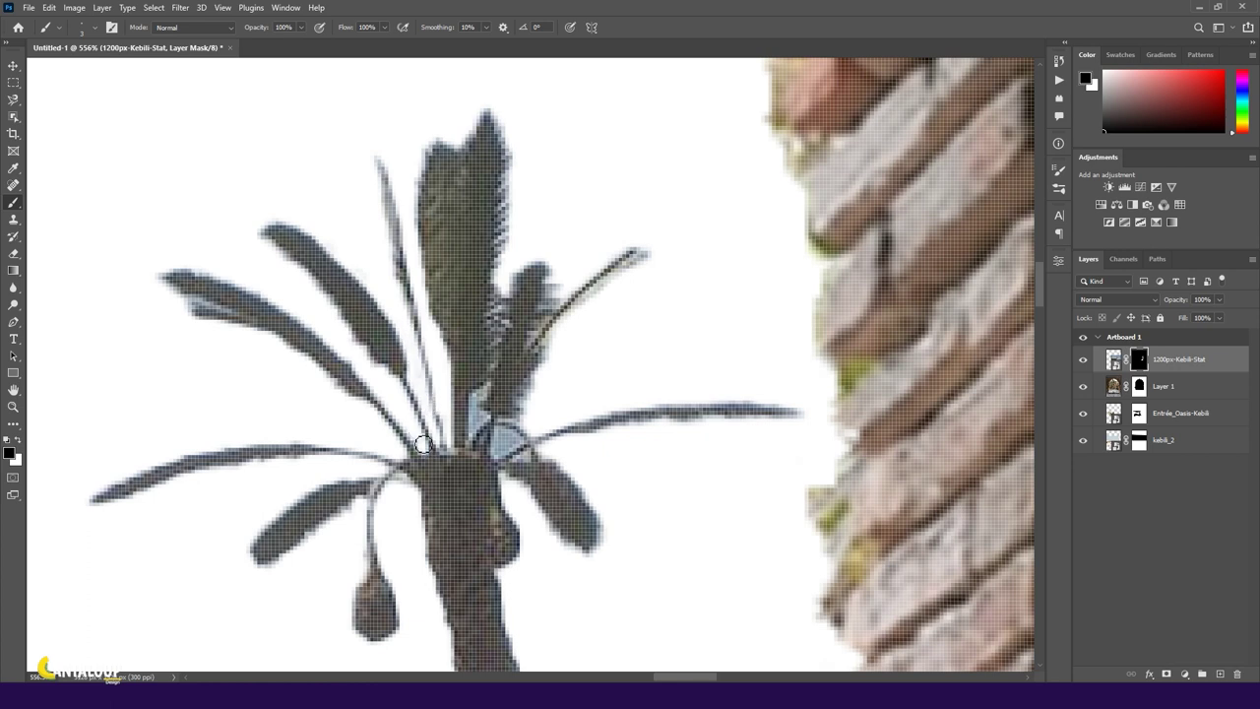
pyautogui.moveTo(500, 459); pyautogui.dragTo(498, 434)
pyautogui.moveTo(650, 256)
pyautogui.mouseDown()
pyautogui.moveTo(614, 282)
pyautogui.moveTo(535, 388)
pyautogui.mouseUp()
pyautogui.moveTo(645, 253); pyautogui.dragTo(555, 309)
pyautogui.moveTo(616, 401)
pyautogui.mouseDown()
pyautogui.moveTo(813, 411)
pyautogui.moveTo(600, 430)
pyautogui.moveTo(216, 280)
pyautogui.mouseUp()
# Step: Mask out the bicycle, chair and bench at the statue's base
pyautogui.scroll(3, 330, 461)
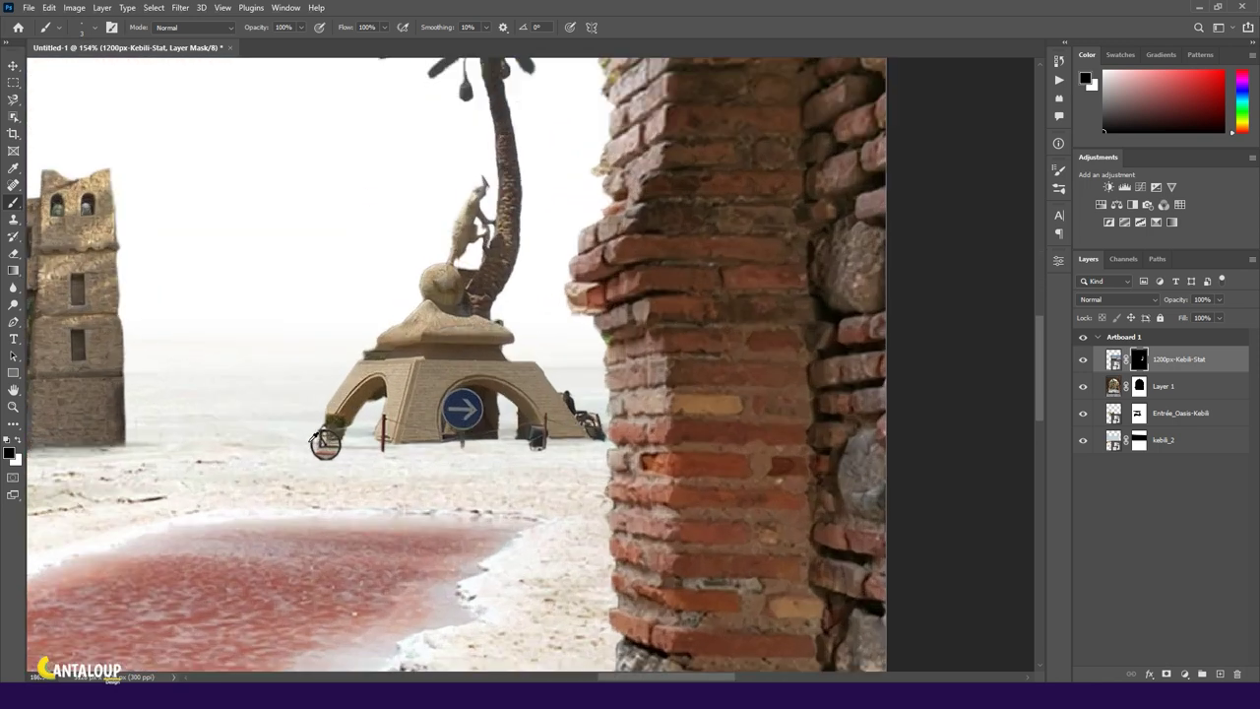
pyautogui.scroll(2, 329, 460)
pyautogui.press('x')
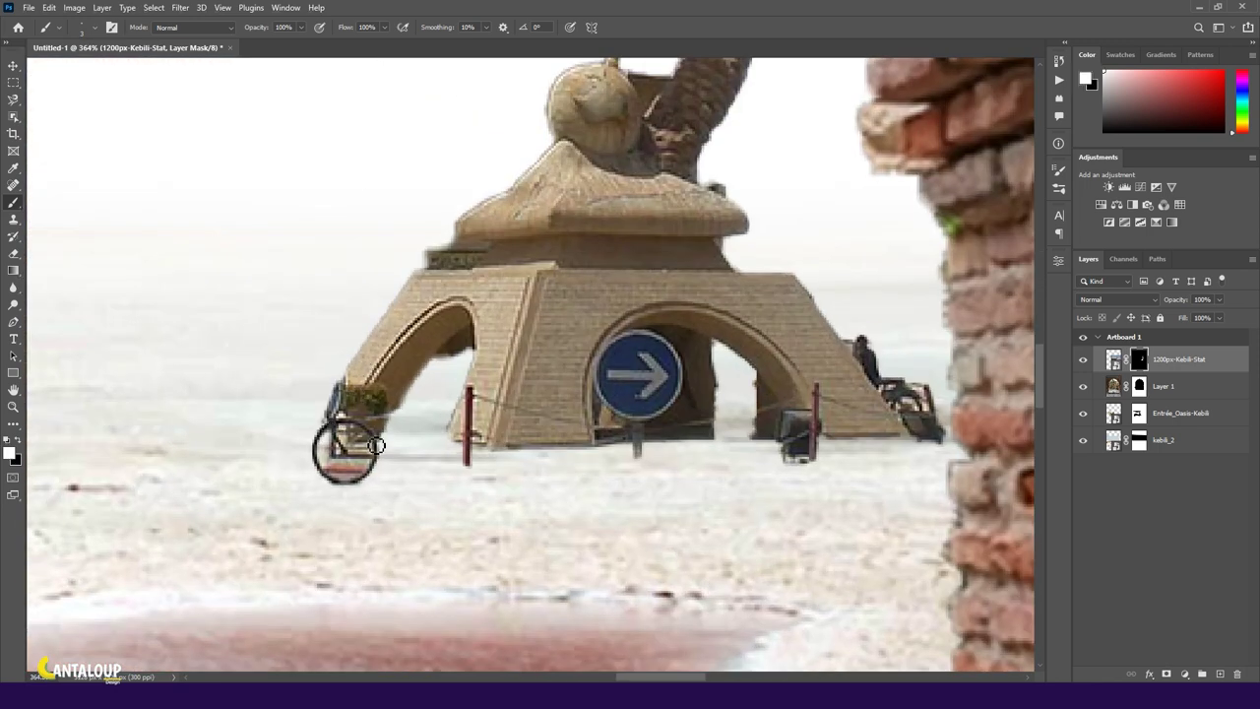
pyautogui.press('x')
pyautogui.moveTo(379, 461); pyautogui.dragTo(310, 445)
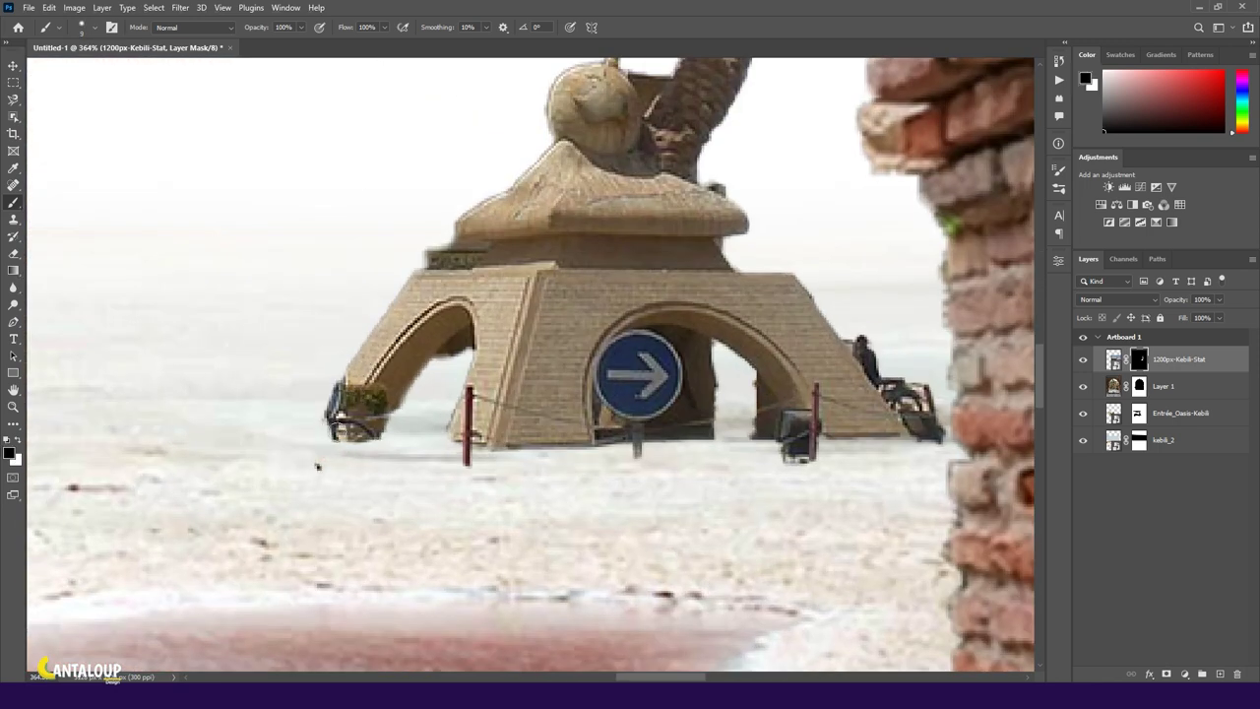
pyautogui.moveTo(810, 463)
pyautogui.mouseDown()
pyautogui.moveTo(935, 438)
pyautogui.moveTo(857, 344)
pyautogui.moveTo(933, 414)
pyautogui.mouseUp()
pyautogui.hscroll(2, 663, 468)
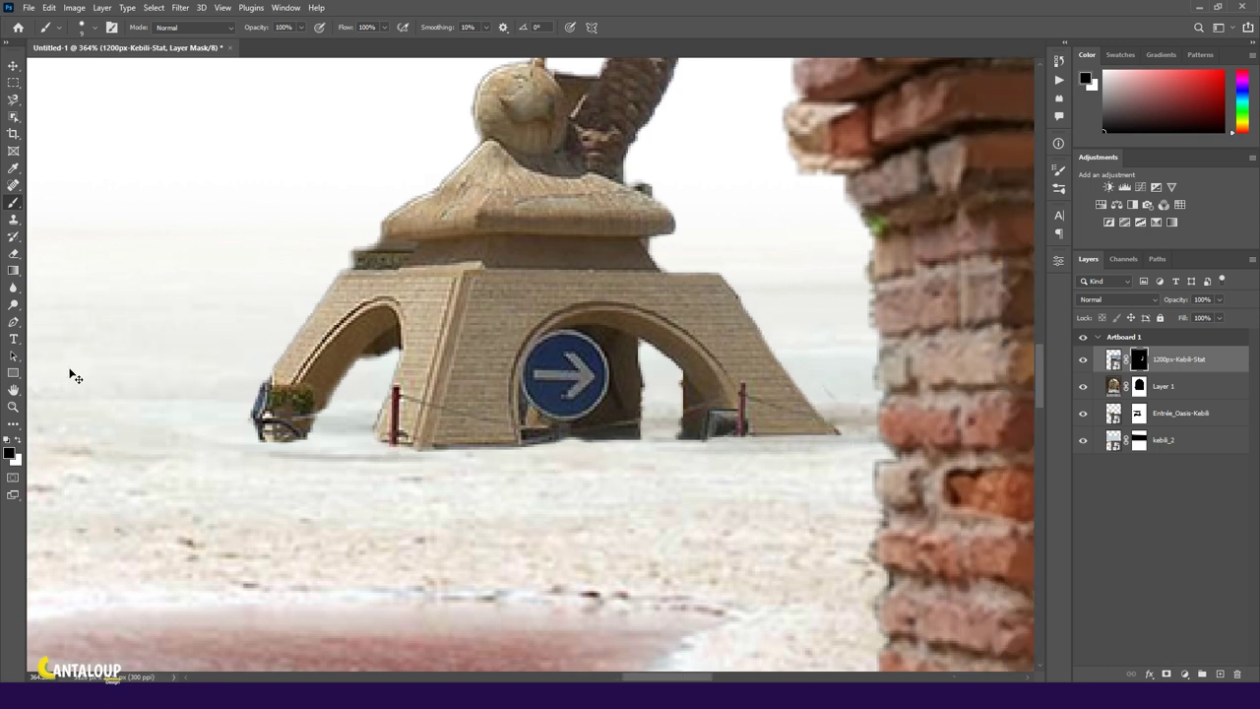
# Step: Try Content-Aware Fill on an elliptical selection of the blue arrow sign, then delete the fill
pyautogui.rightClick(13, 82)
pyautogui.click(69, 102)
pyautogui.moveTo(518, 329); pyautogui.dragTo(611, 423)
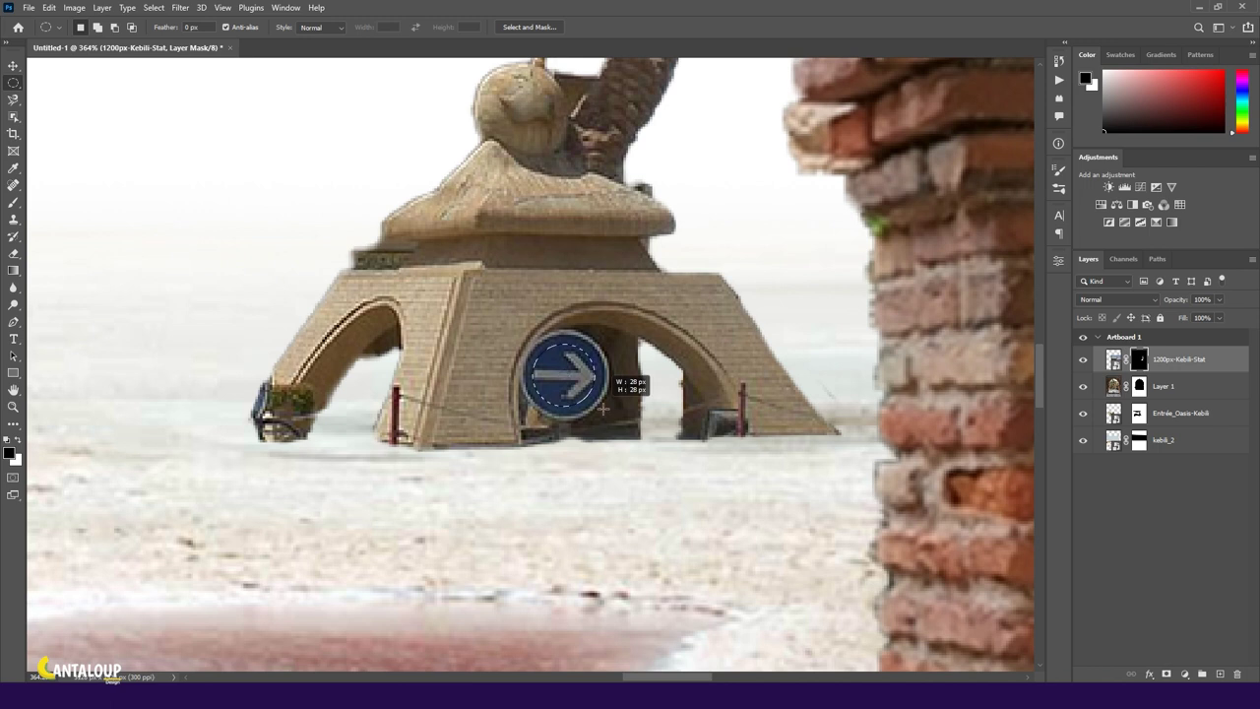
pyautogui.rightClick(556, 376)
pyautogui.click(1114, 359)
pyautogui.rightClick(1114, 359)
pyautogui.rightClick(1172, 359)
pyautogui.press('Escape')
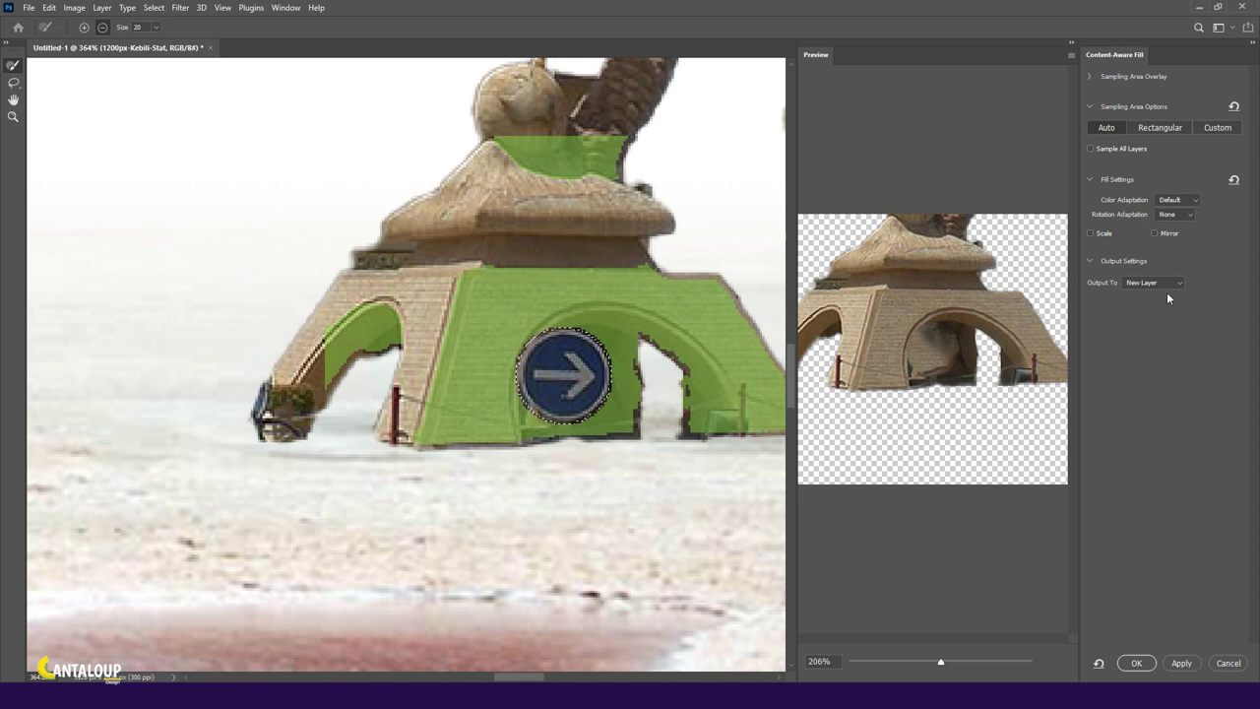
pyautogui.click(1136, 662)
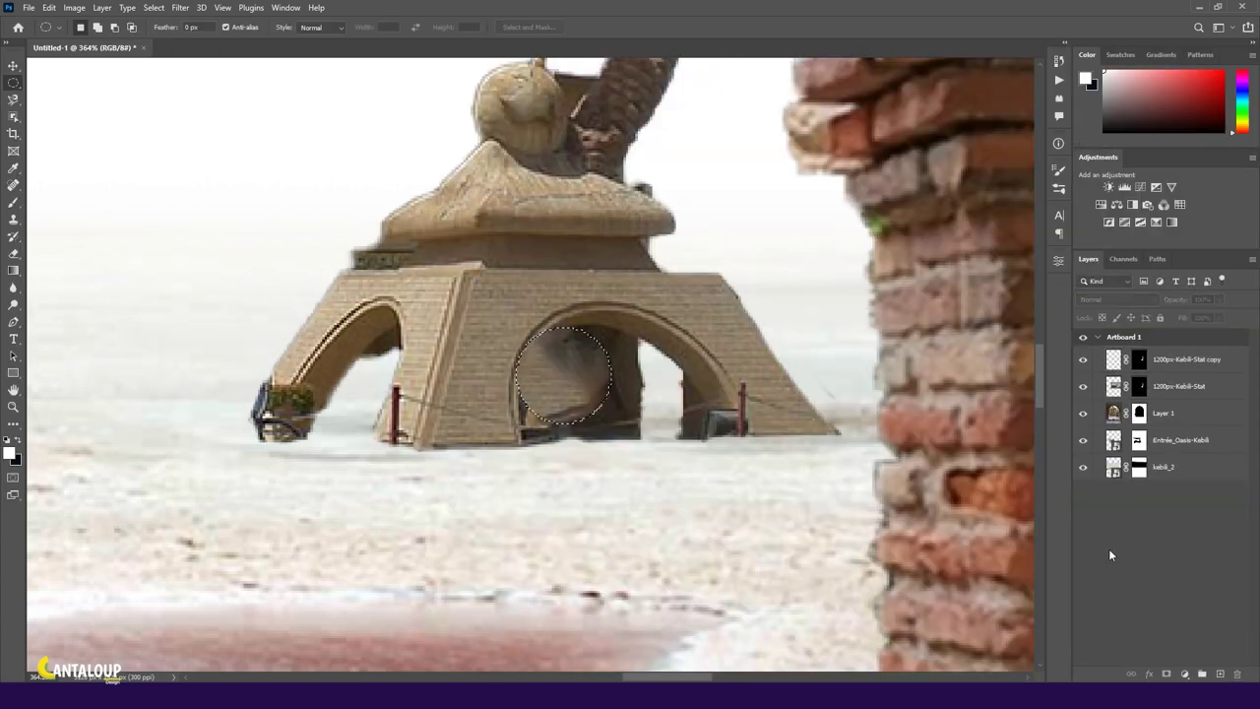
pyautogui.click(1084, 360)
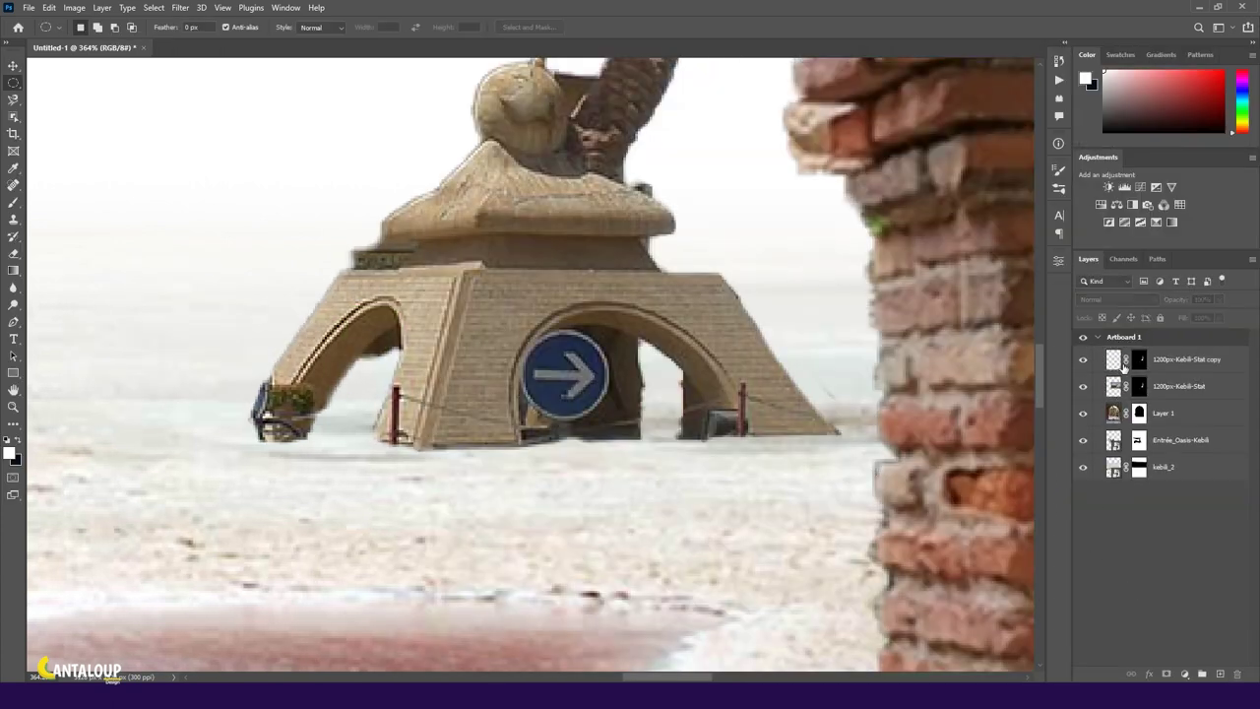
pyautogui.press('Delete')
pyautogui.hotkey('ctrl', '0')
pyautogui.hotkey('ctrl', '0')
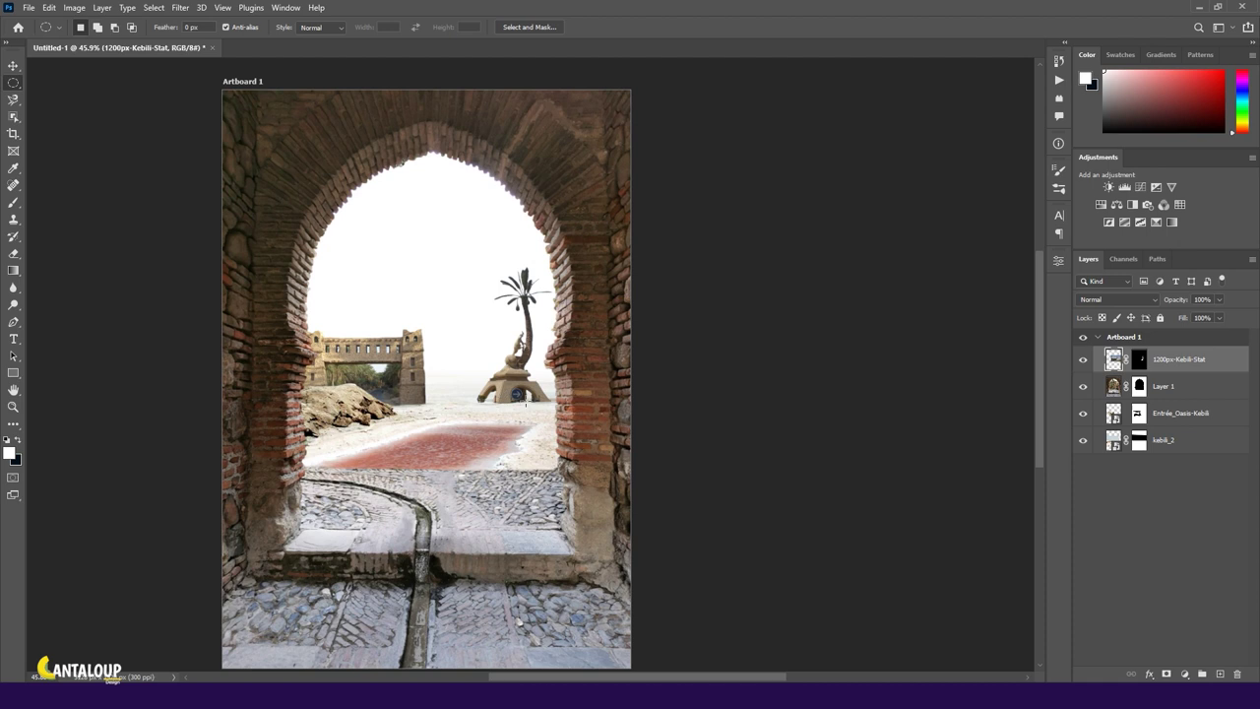
# Step: Scale the statue layer down to about 88% and commit
pyautogui.hotkey('ctrl', 't')
pyautogui.moveTo(647, 442); pyautogui.dragTo(637, 426)
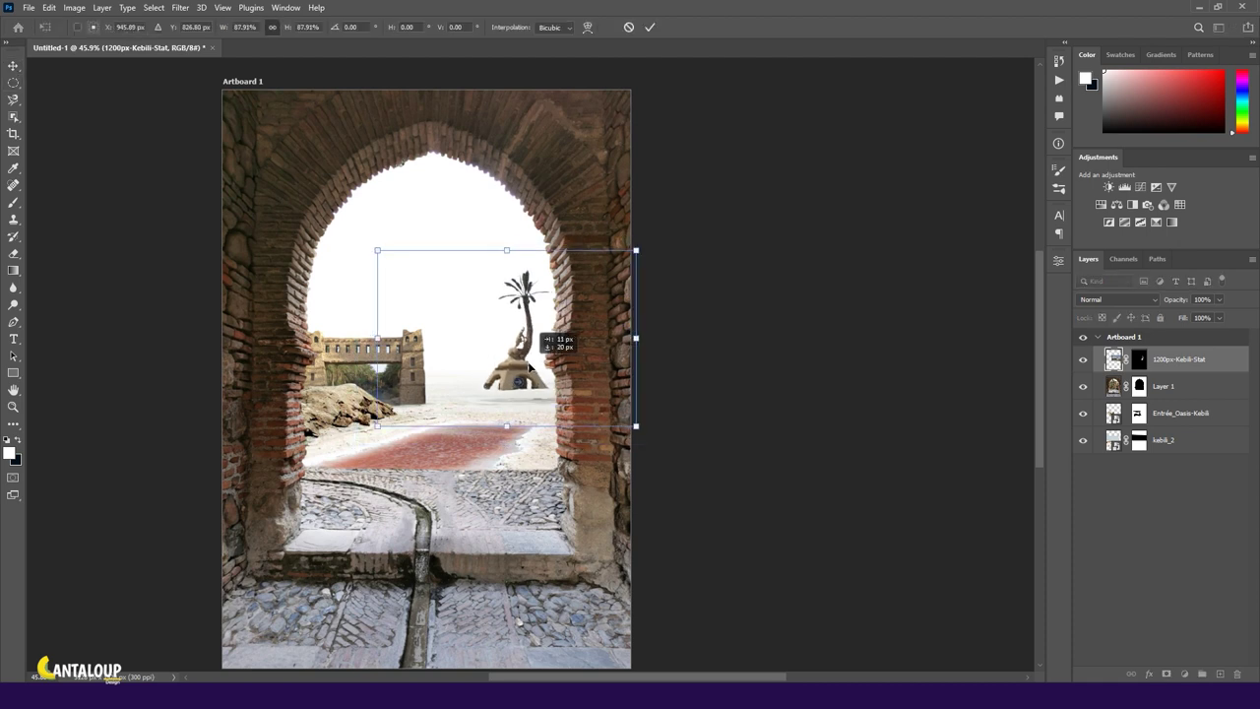
pyautogui.press('Return')
pyautogui.click(1132, 514)
# Step: Place the palm-tree photo, shrink it over the arch at 70% opacity
pyautogui.hotkey('alt', 'Tab')
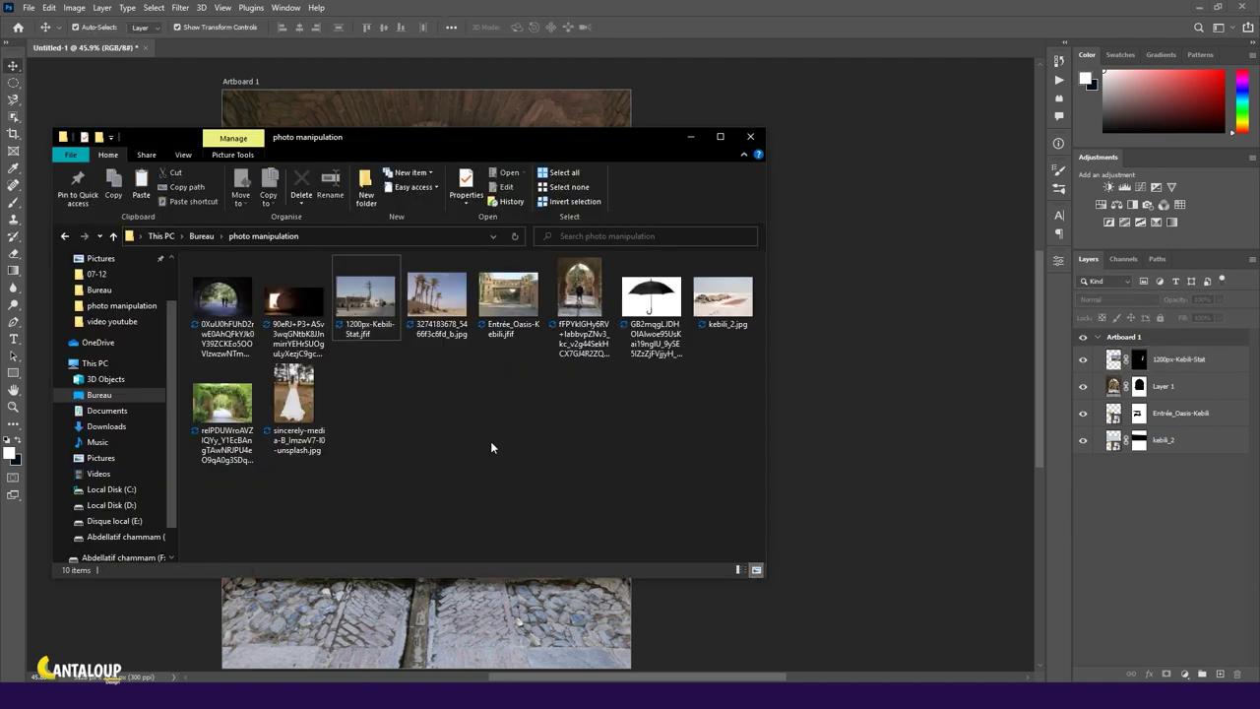
pyautogui.moveTo(436, 295); pyautogui.dragTo(492, 601)
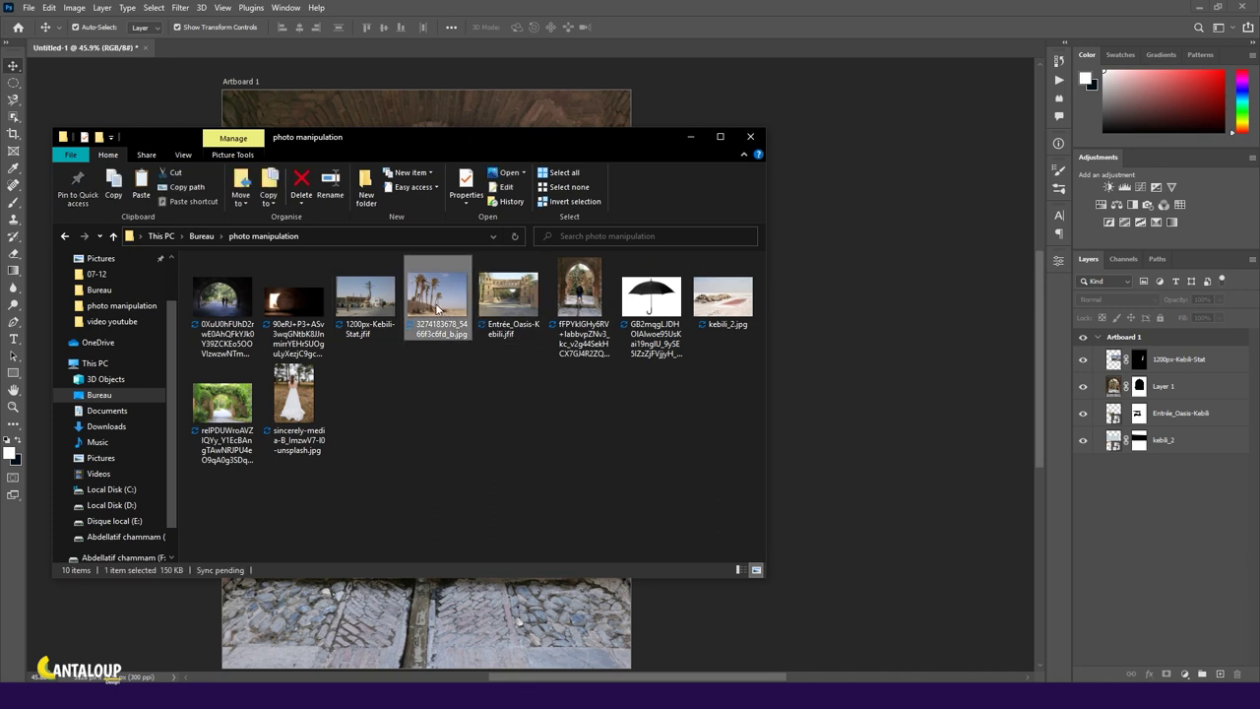
pyautogui.moveTo(849, 384); pyautogui.dragTo(380, 375)
pyautogui.moveTo(195, 434)
pyautogui.mouseDown()
pyautogui.moveTo(487, 340)
pyautogui.moveTo(743, 441)
pyautogui.mouseUp()
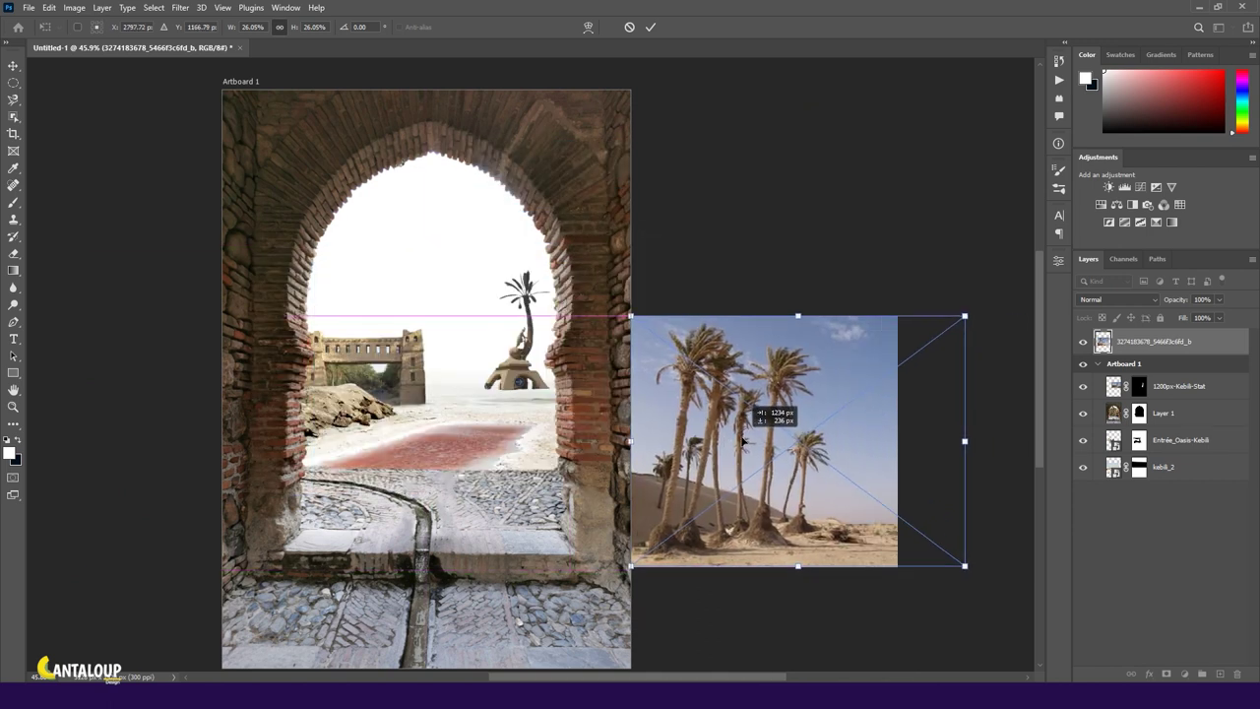
pyautogui.moveTo(742, 440); pyautogui.dragTo(407, 313)
pyautogui.press('7')
pyautogui.press('7')
pyautogui.moveTo(539, 384); pyautogui.dragTo(532, 374)
# Step: Flip the palm photo horizontally, move it behind the arch and restore 100% opacity
pyautogui.rightClick(472, 352)
pyautogui.click(552, 588)
pyautogui.moveTo(598, 399); pyautogui.dragTo(537, 394)
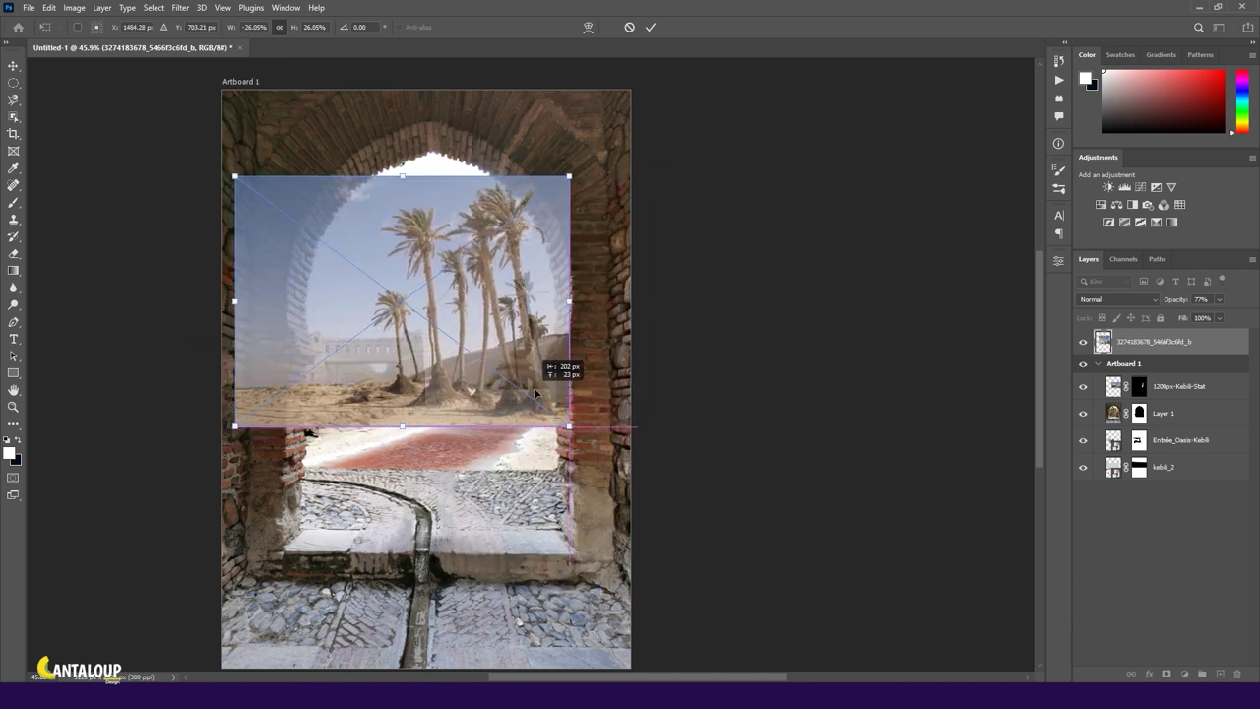
pyautogui.click(651, 26)
pyautogui.moveTo(1162, 413)
pyautogui.mouseDown()
pyautogui.moveTo(1162, 376)
pyautogui.moveTo(1123, 558)
pyautogui.mouseUp()
pyautogui.press('0')
# Step: Nudge the palm photo, drop the statue layer below kebili_2, and shift the palm background right
pyautogui.hotkey('shift', 'Right')
pyautogui.hotkey('shift', 'Up')
pyautogui.hotkey('shift', 'Right')
pyautogui.hotkey('shift', 'Right')
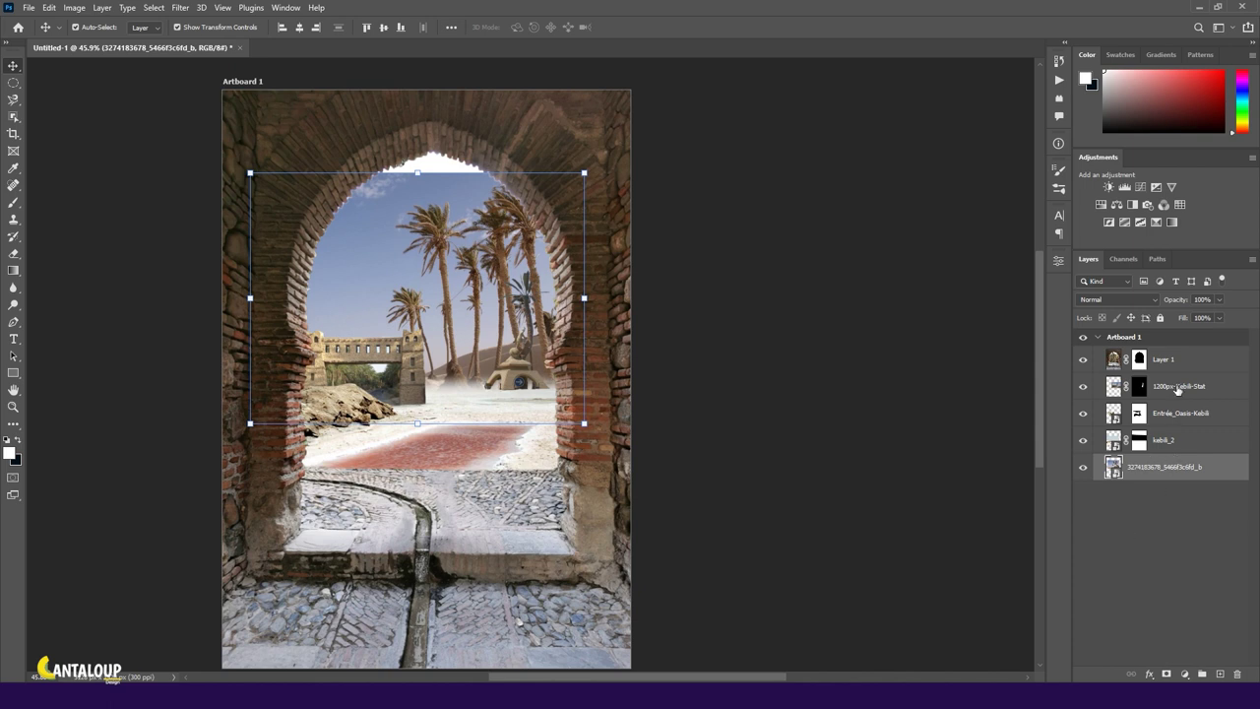
pyautogui.moveTo(1177, 387); pyautogui.dragTo(1162, 455)
pyautogui.click(1146, 472)
pyautogui.hotkey('ctrl', 't')
pyautogui.moveTo(443, 264)
pyautogui.mouseDown()
pyautogui.moveTo(522, 264)
pyautogui.moveTo(481, 219)
pyautogui.mouseUp()
pyautogui.click(650, 27)
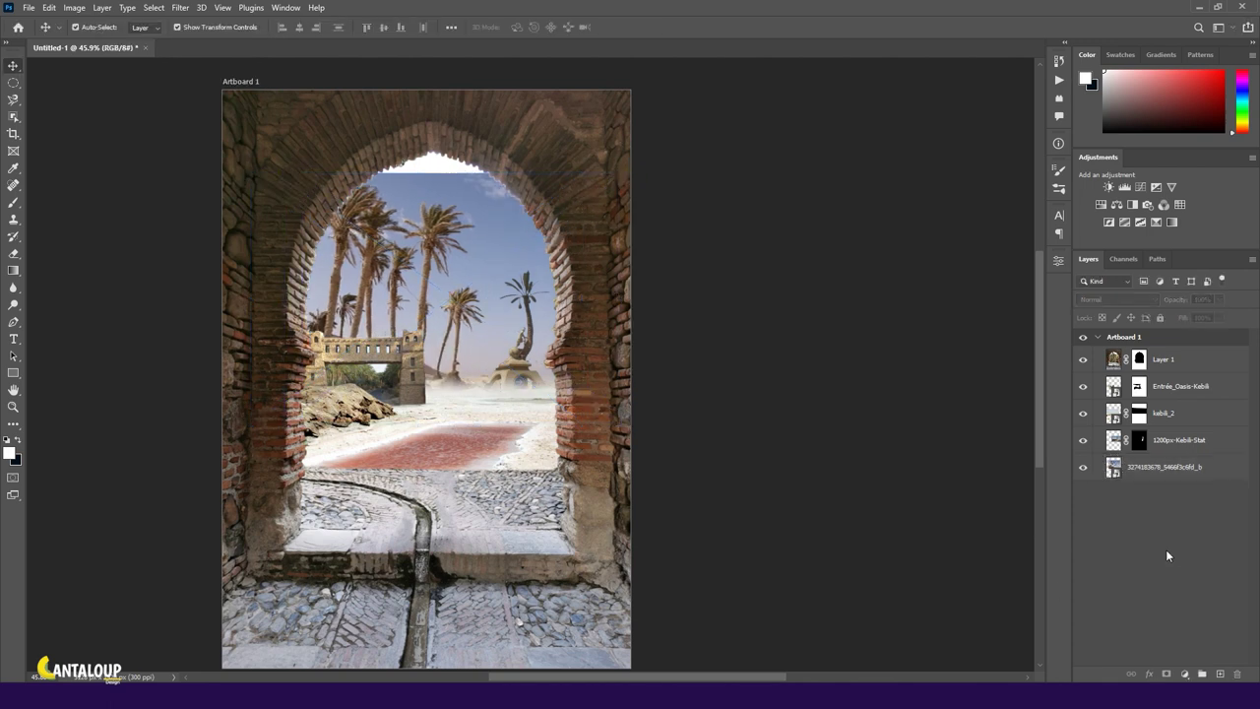
pyautogui.scroll(-1, 679, 340)
# Step: Open Sky Replacement on the palm background layer and choose the soft cloudy sky preset
pyautogui.click(1203, 463)
pyautogui.click(48, 8)
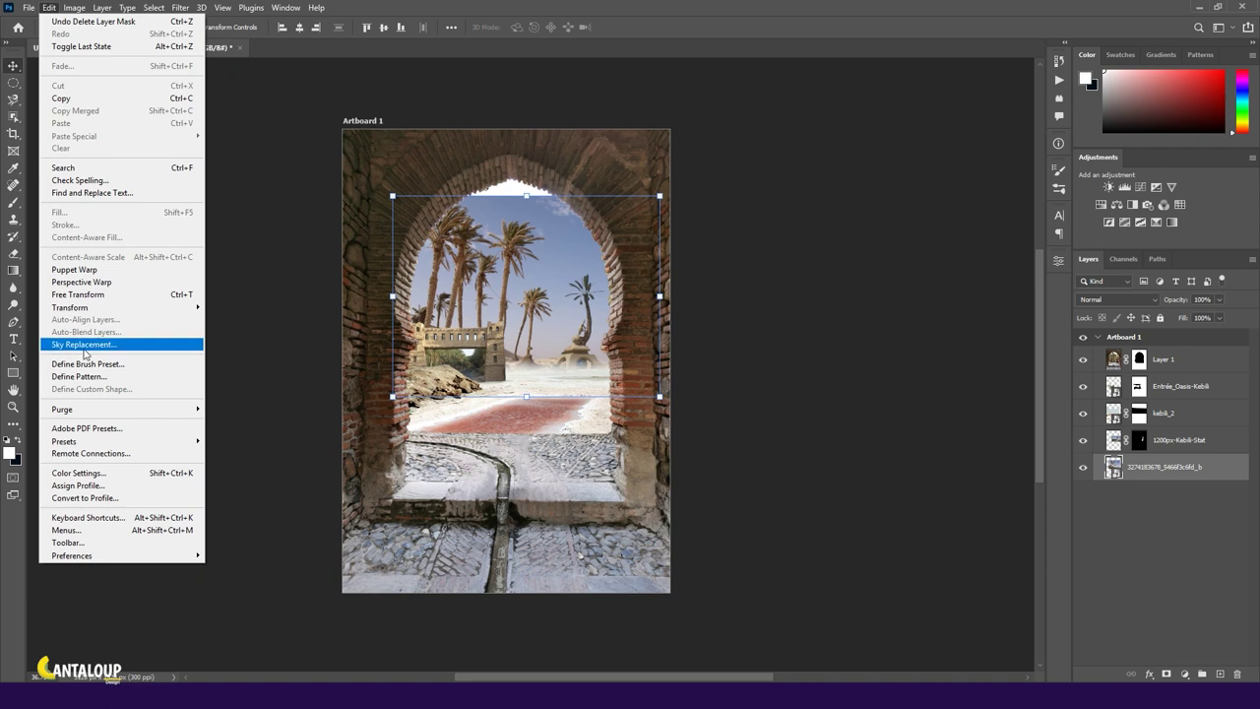
pyautogui.click(85, 346)
pyautogui.moveTo(418, 148); pyautogui.dragTo(276, 144)
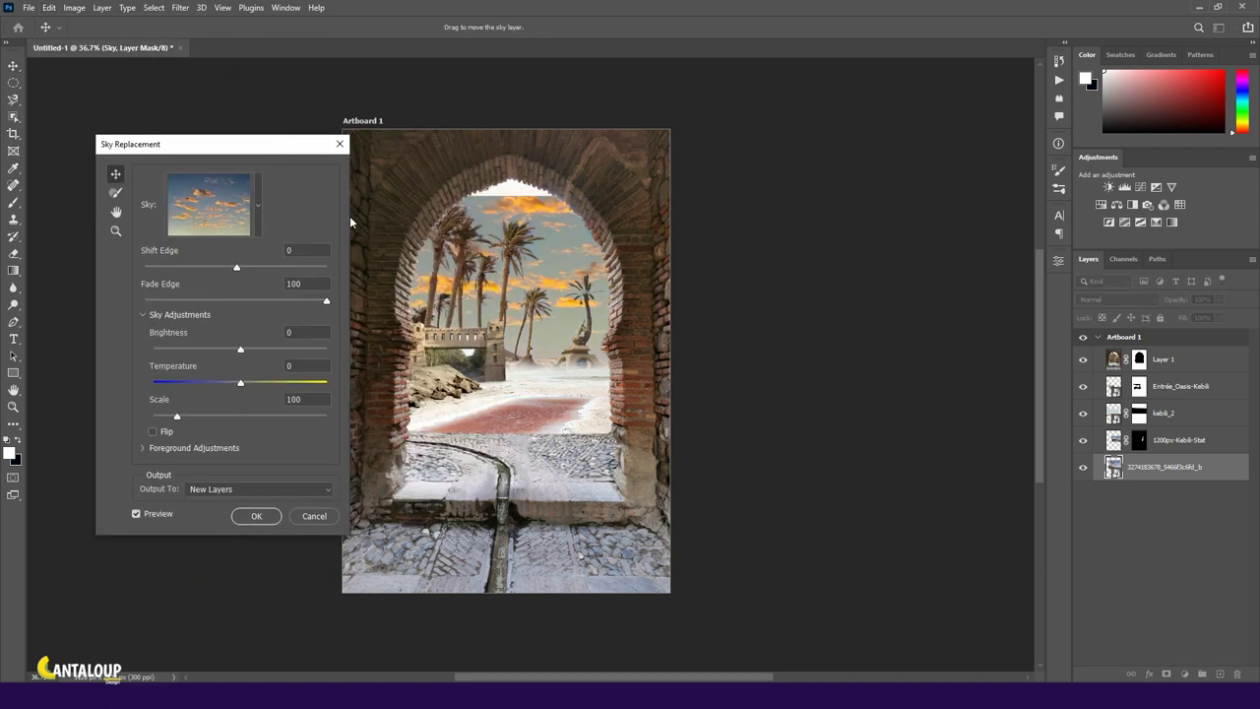
pyautogui.click(256, 236)
pyautogui.click(205, 419)
pyautogui.moveTo(280, 326); pyautogui.dragTo(281, 498)
pyautogui.click(193, 361)
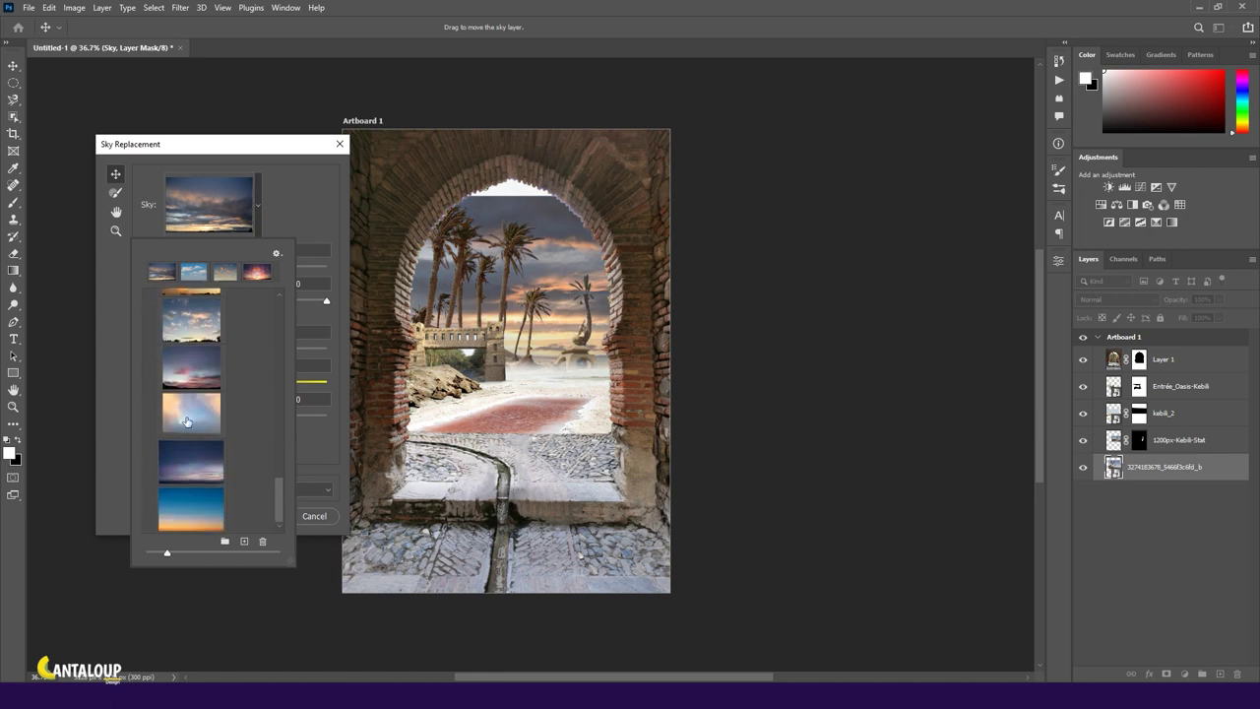
pyautogui.click(187, 422)
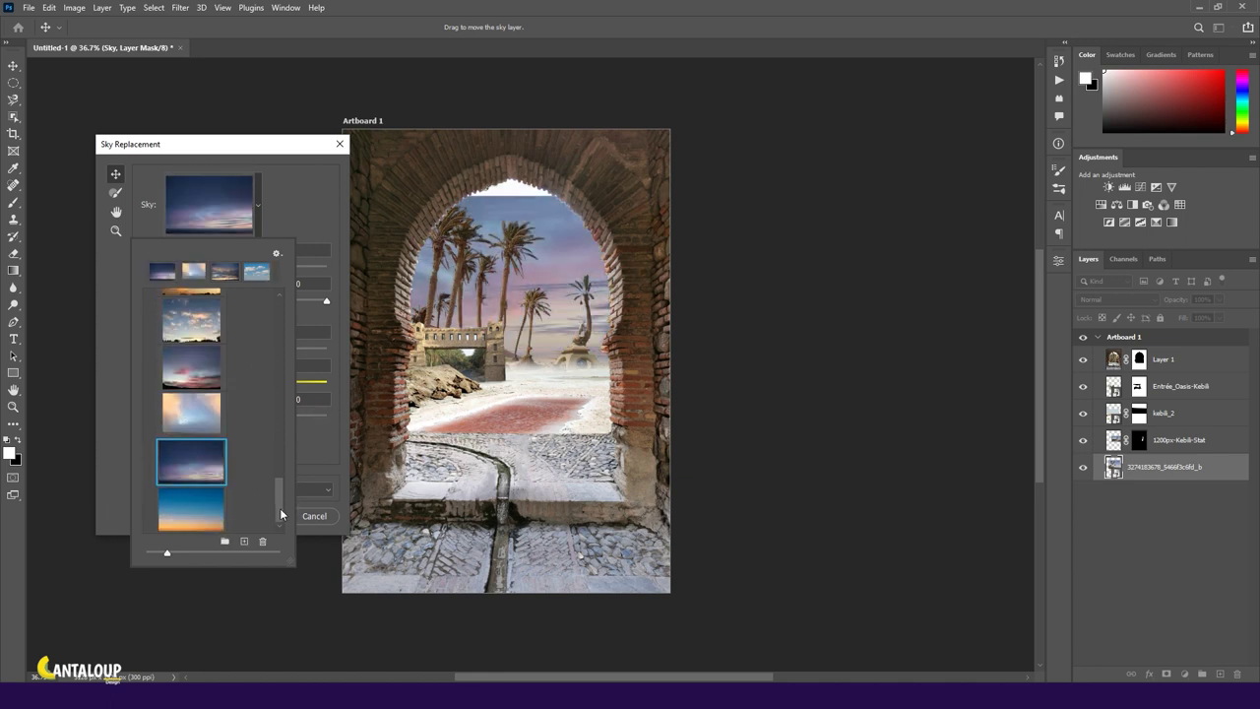
pyautogui.click(209, 322)
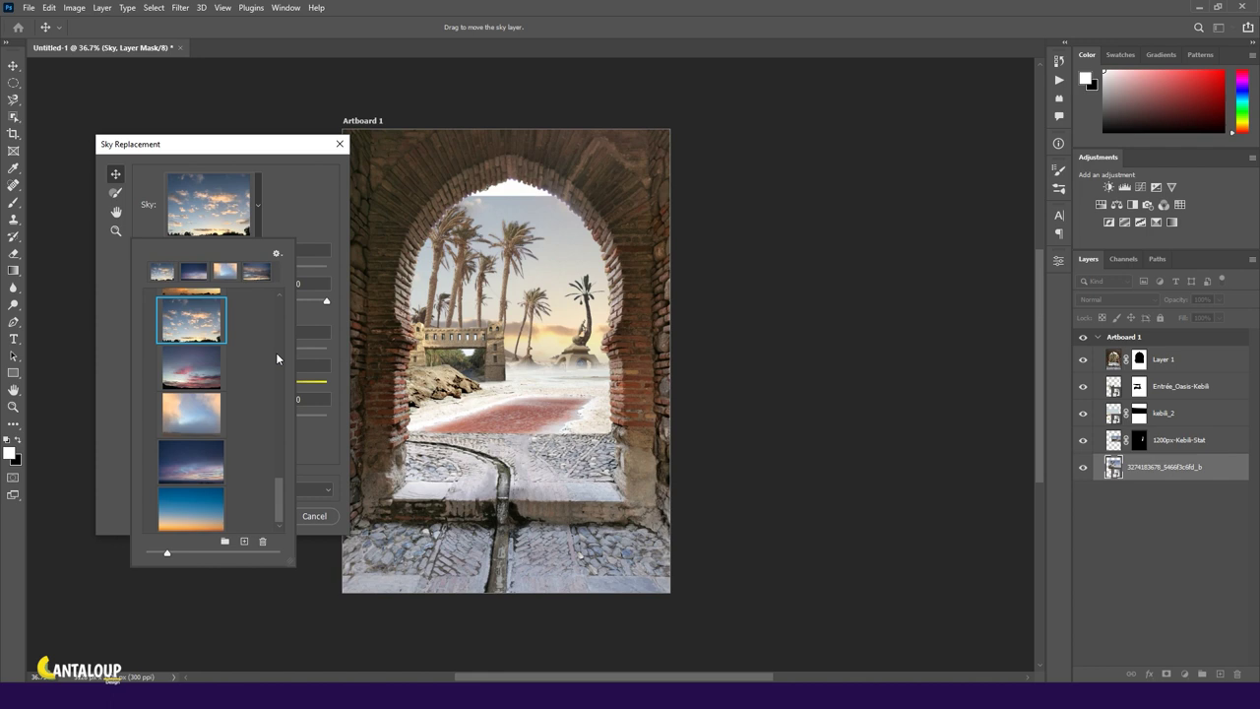
pyautogui.click(299, 209)
# Step: Pull in the sky edge, slightly darken and cool it, scale to 96, and apply
pyautogui.moveTo(267, 272); pyautogui.dragTo(194, 272)
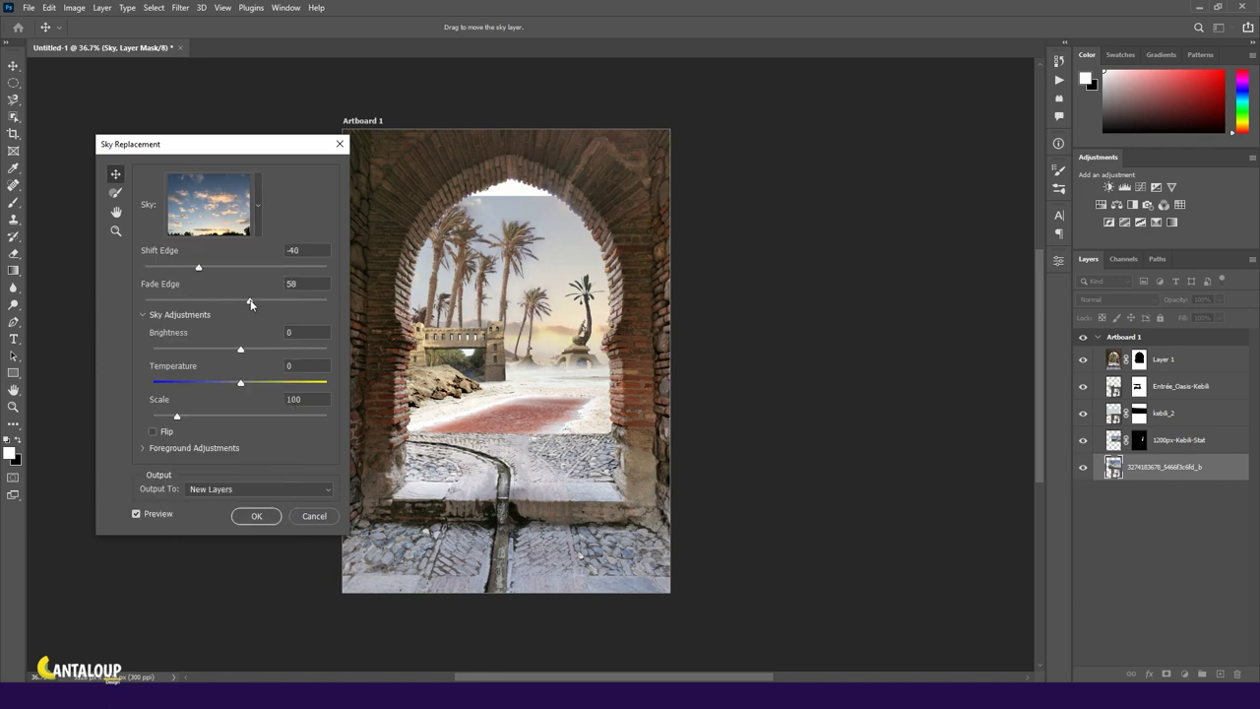
pyautogui.moveTo(240, 350)
pyautogui.mouseDown()
pyautogui.moveTo(261, 348)
pyautogui.moveTo(238, 348)
pyautogui.moveTo(237, 384)
pyautogui.mouseUp()
pyautogui.moveTo(194, 419)
pyautogui.mouseDown()
pyautogui.moveTo(172, 423)
pyautogui.moveTo(185, 419)
pyautogui.mouseUp()
pyautogui.click(253, 517)
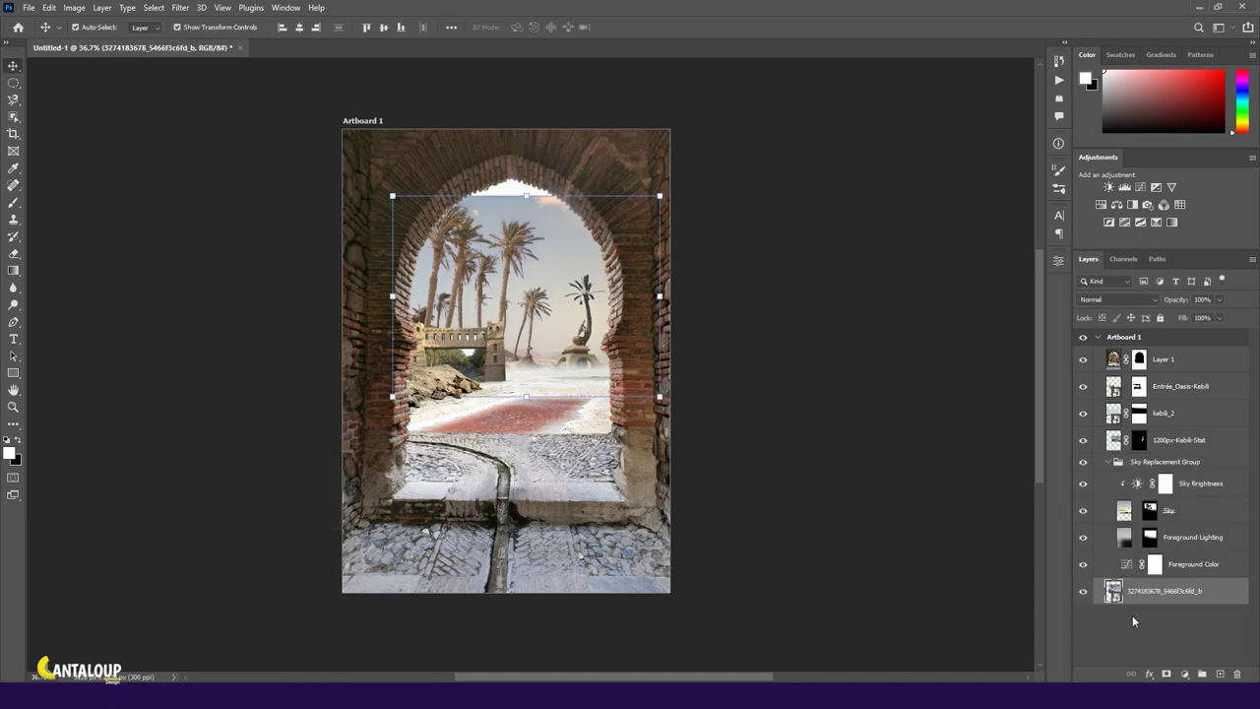
# Step: Place the desert sand photo at 73% opacity and nudge it into alignment
pyautogui.click(1132, 615)
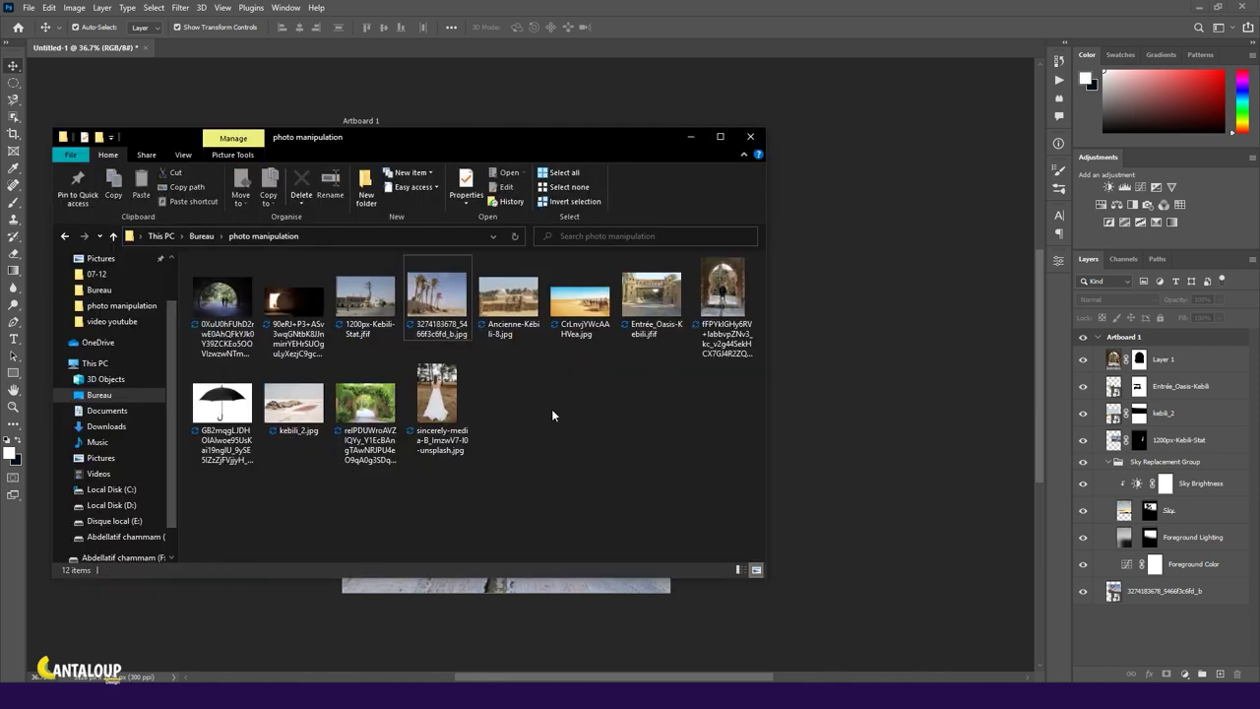
pyautogui.moveTo(577, 307)
pyautogui.mouseDown()
pyautogui.moveTo(628, 446)
pyautogui.moveTo(836, 437)
pyautogui.mouseUp()
pyautogui.click(649, 28)
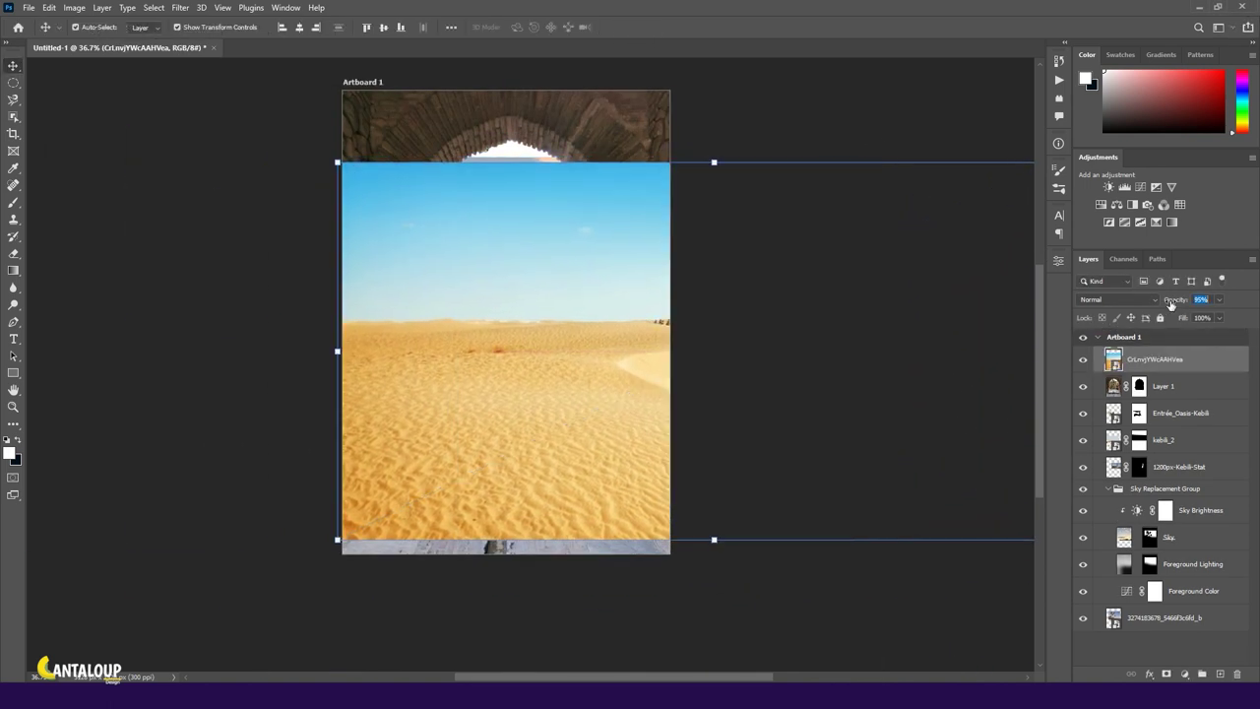
pyautogui.press('7')
pyautogui.press('3')
pyautogui.moveTo(629, 443); pyautogui.dragTo(685, 445)
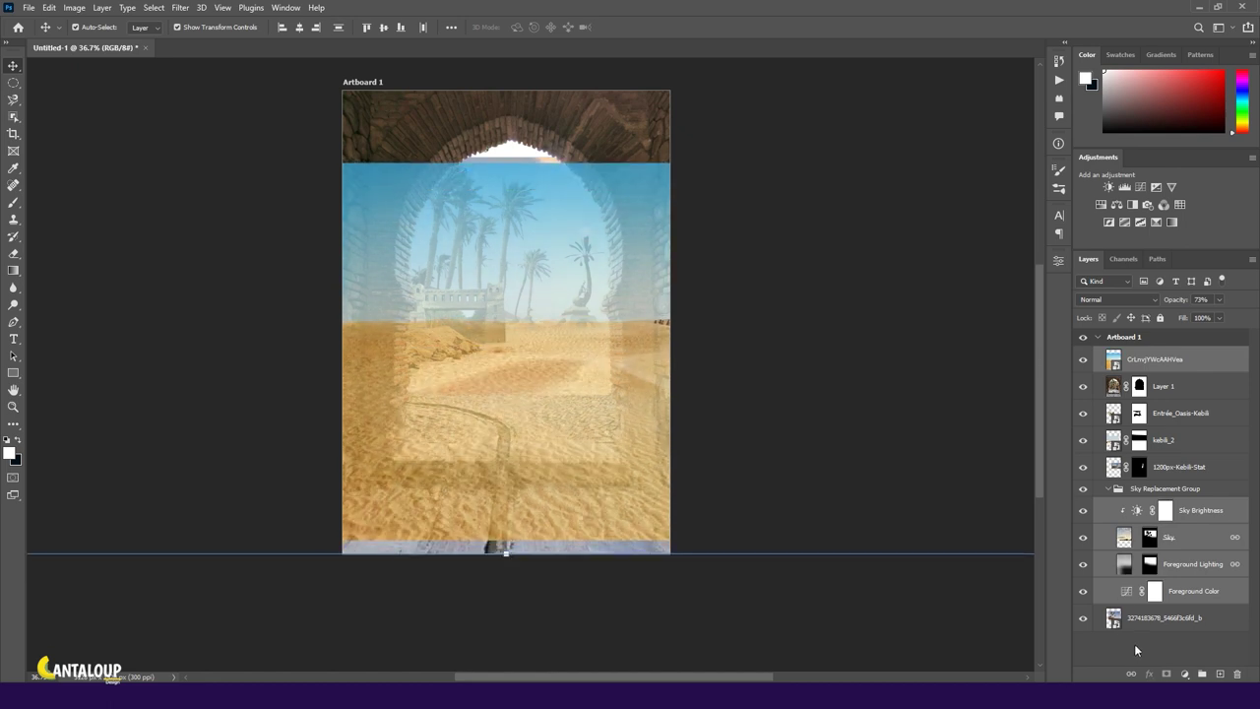
# Step: Move the desert photo below Entrée_Oasis-Kebili, hide kebili_2, and raise opacity to 97%
pyautogui.click(1109, 489)
pyautogui.moveTo(1159, 361)
pyautogui.mouseDown()
pyautogui.moveTo(1152, 497)
pyautogui.moveTo(1154, 425)
pyautogui.mouseUp()
pyautogui.click(1083, 440)
pyautogui.click(1085, 442)
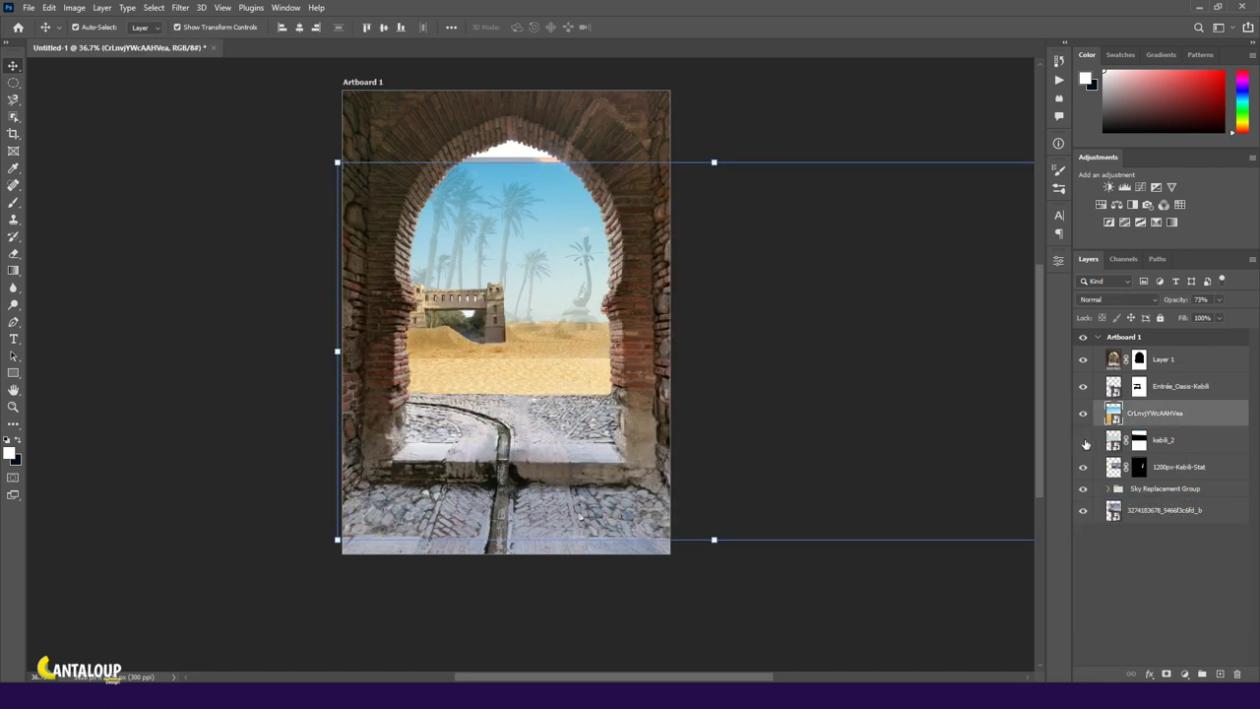
pyautogui.scroll(3, 433, 308)
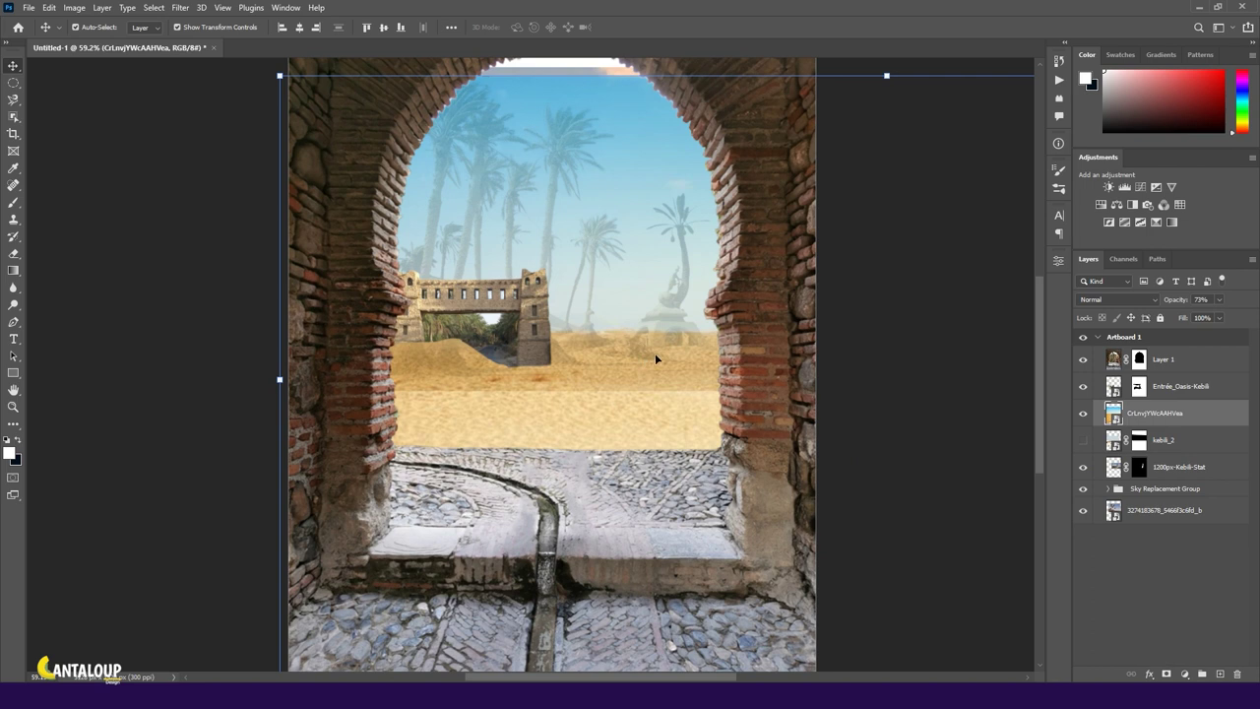
pyautogui.click(1083, 442)
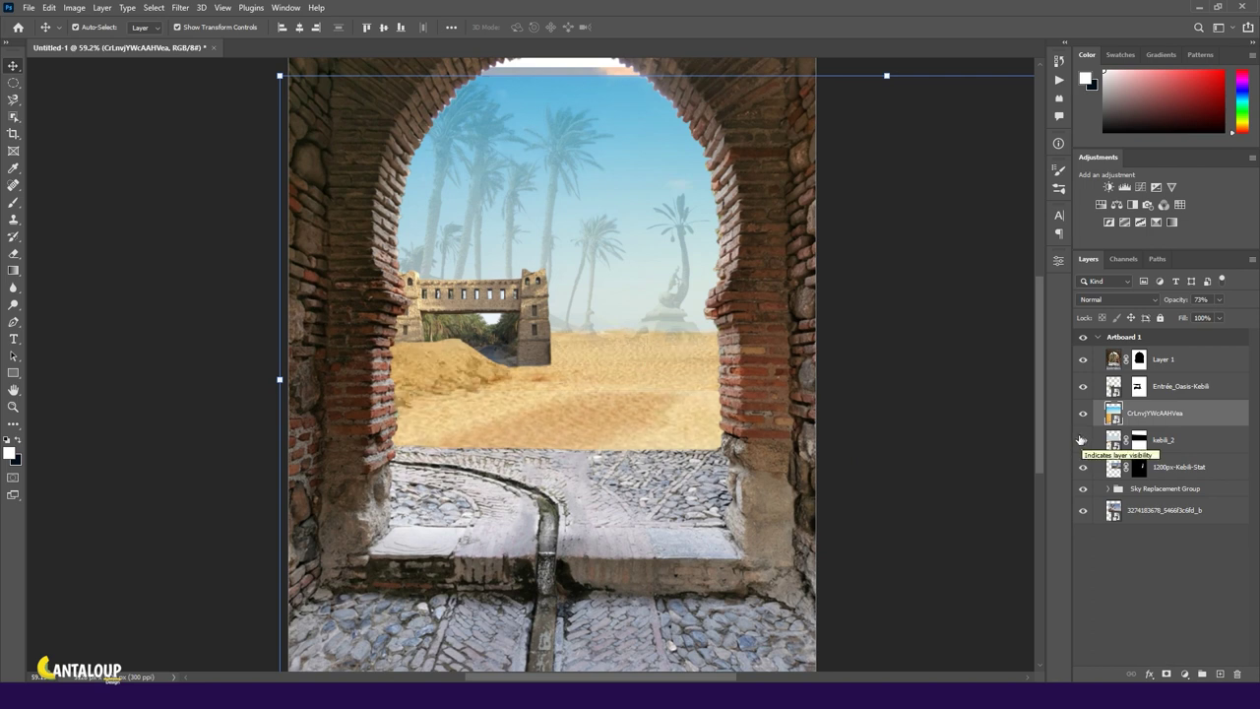
pyautogui.moveTo(1172, 302); pyautogui.dragTo(1178, 303)
# Step: Mask the desert photo and paint black over its sky, palm bases, statue and mist
pyautogui.click(1167, 674)
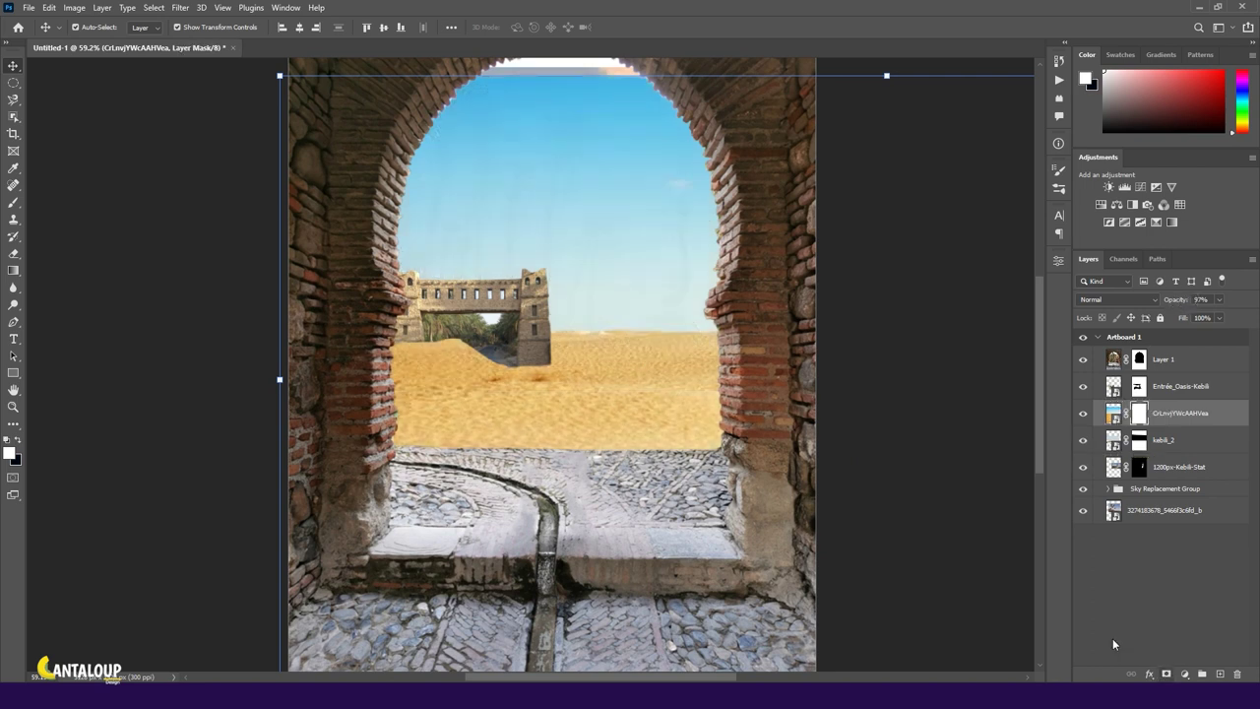
pyautogui.press('b')
pyautogui.press('x')
pyautogui.moveTo(443, 99)
pyautogui.mouseDown()
pyautogui.moveTo(689, 286)
pyautogui.moveTo(551, 317)
pyautogui.moveTo(711, 325)
pyautogui.moveTo(551, 327)
pyautogui.mouseUp()
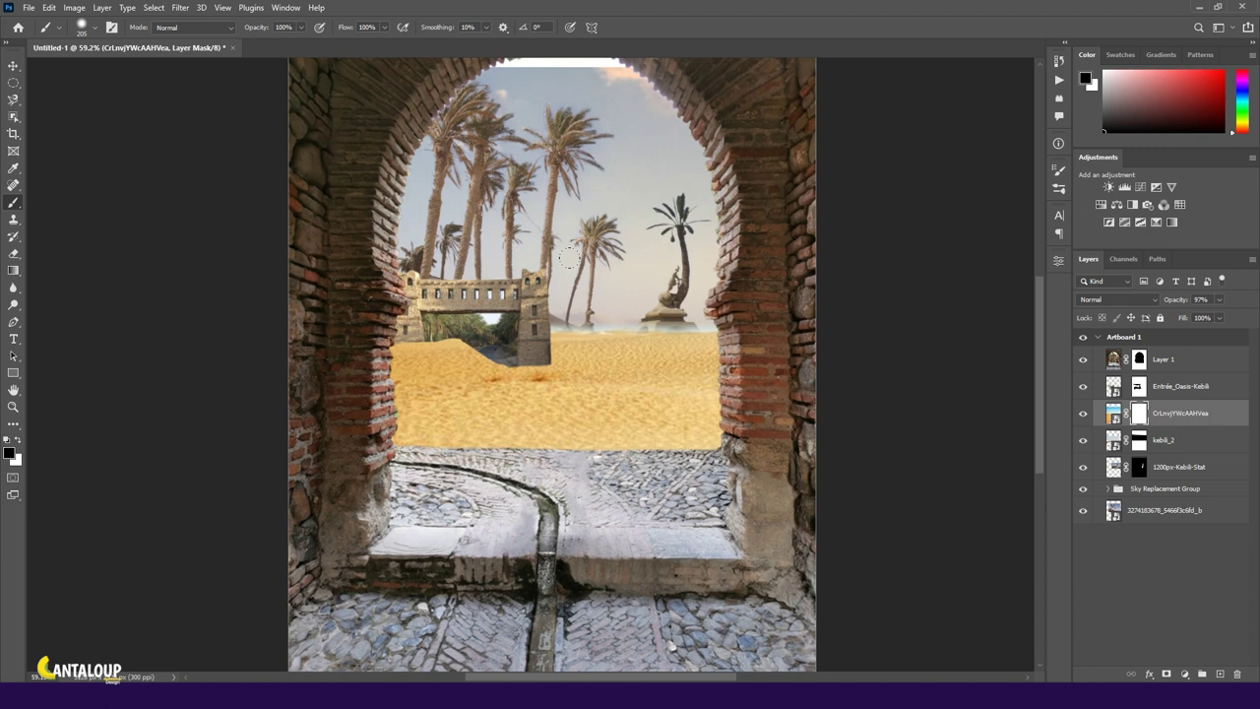
pyautogui.moveTo(689, 330)
pyautogui.mouseDown()
pyautogui.moveTo(552, 328)
pyautogui.moveTo(715, 332)
pyautogui.moveTo(531, 362)
pyautogui.mouseUp()
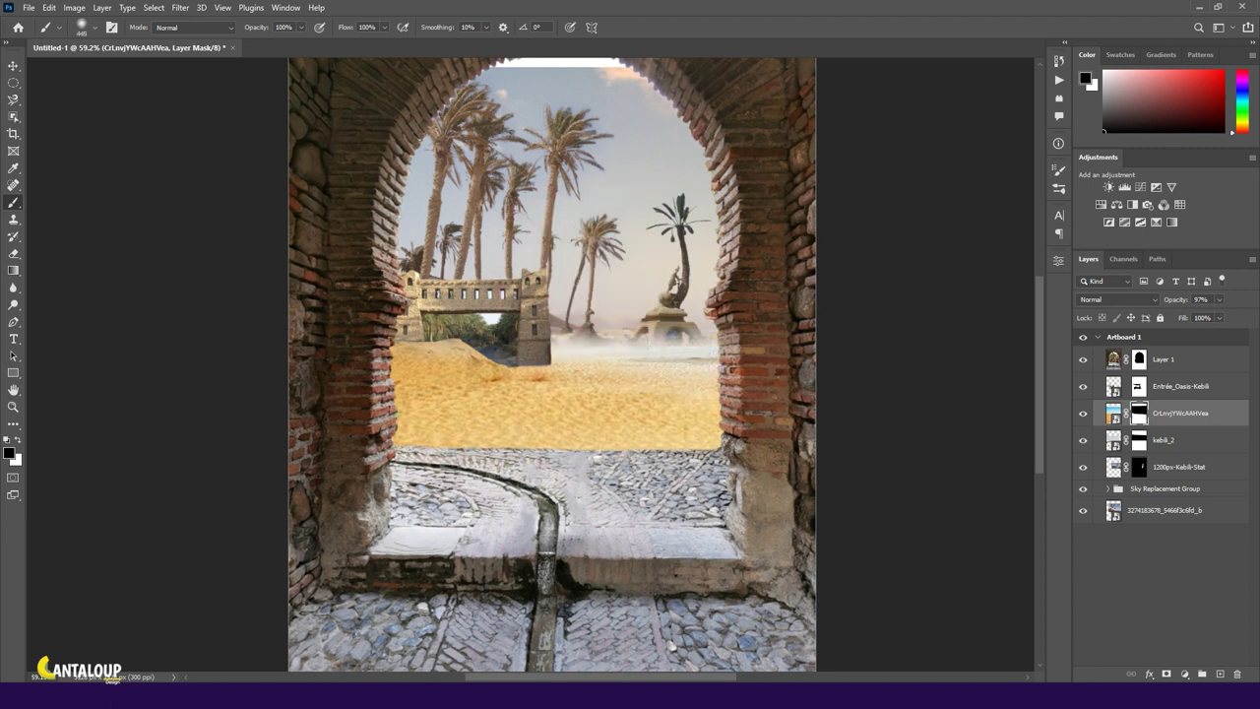
pyautogui.moveTo(611, 371); pyautogui.dragTo(689, 394)
# Step: Reselect the desert photo's mask and set the brush blending to Multiply
pyautogui.press('x')
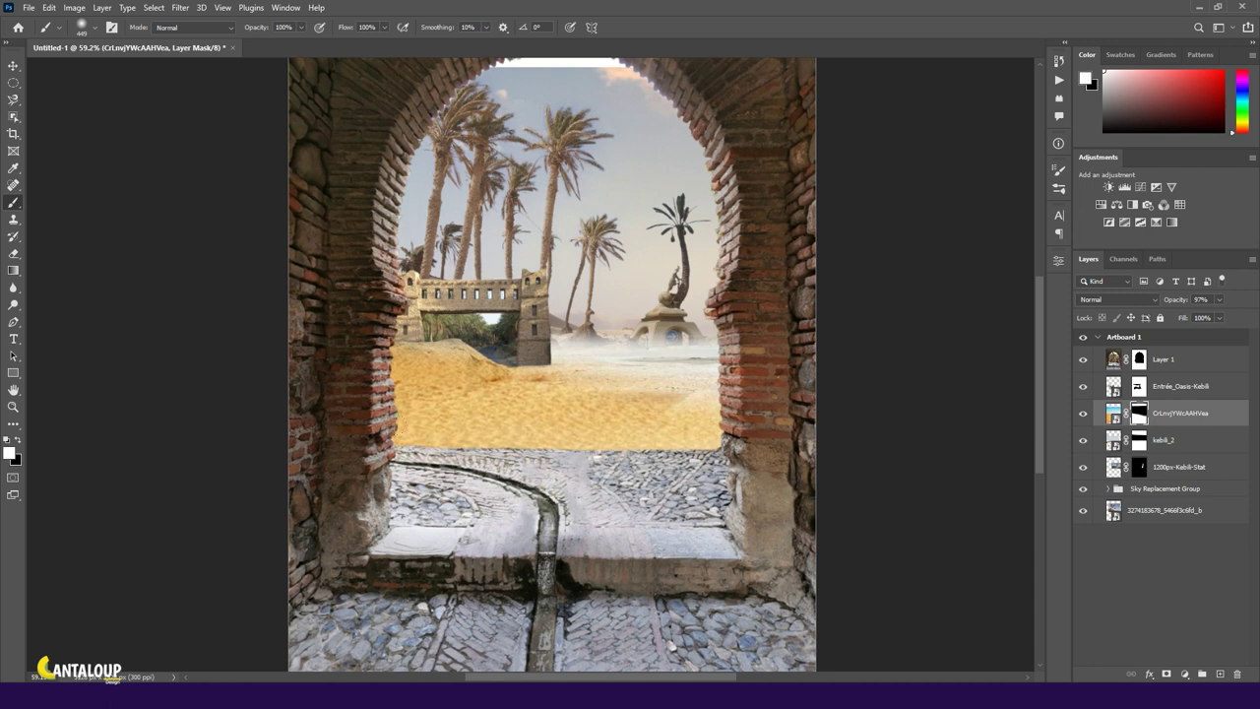
pyautogui.click(13, 66)
pyautogui.click(1117, 562)
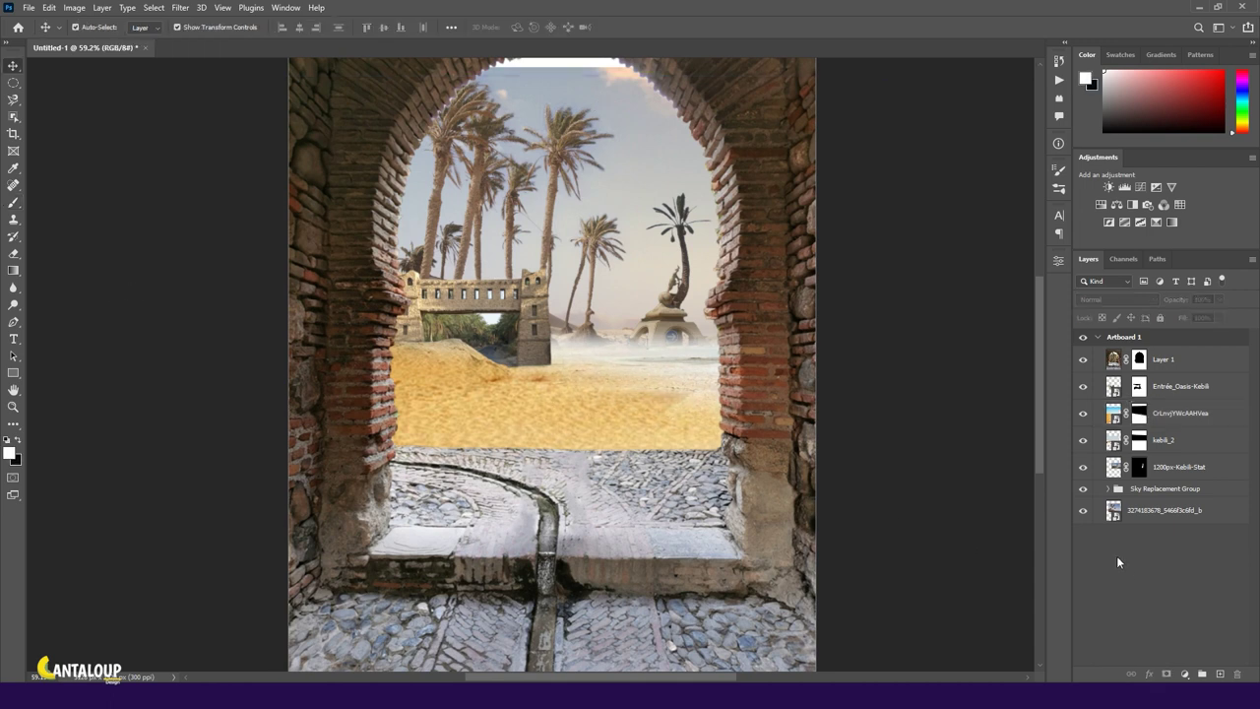
pyautogui.click(1140, 413)
pyautogui.press('b')
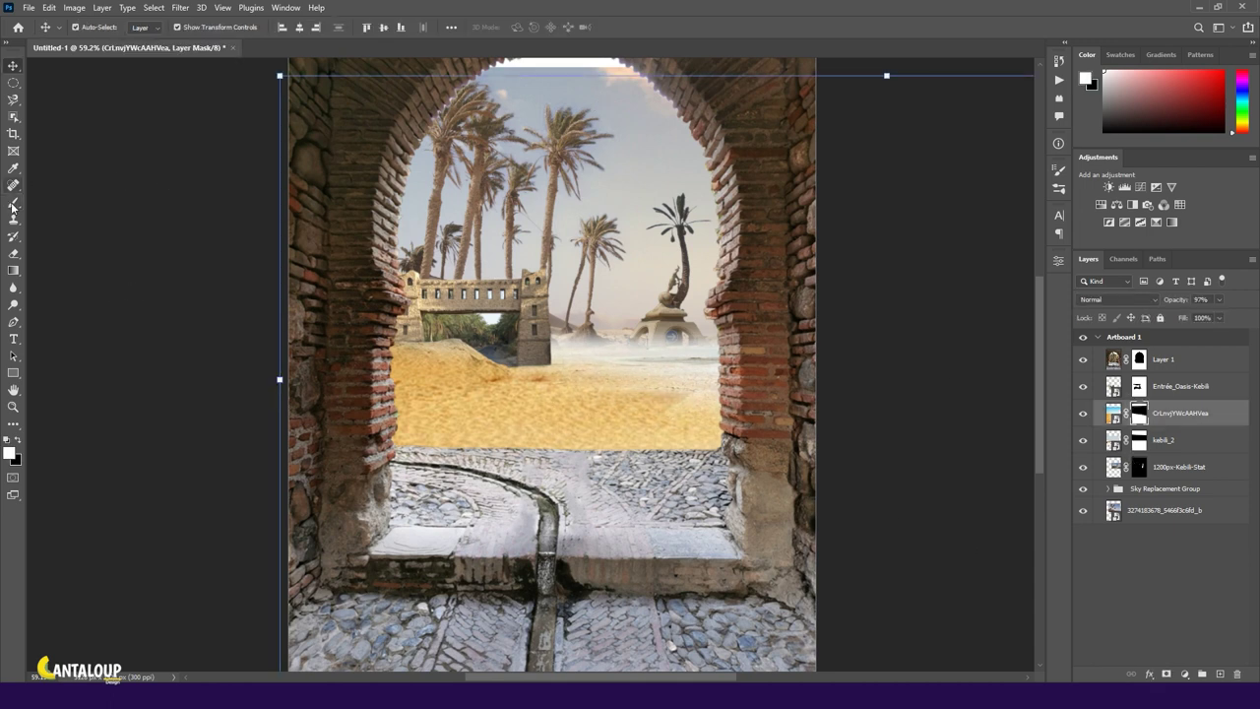
pyautogui.scroll(2, 412, 325)
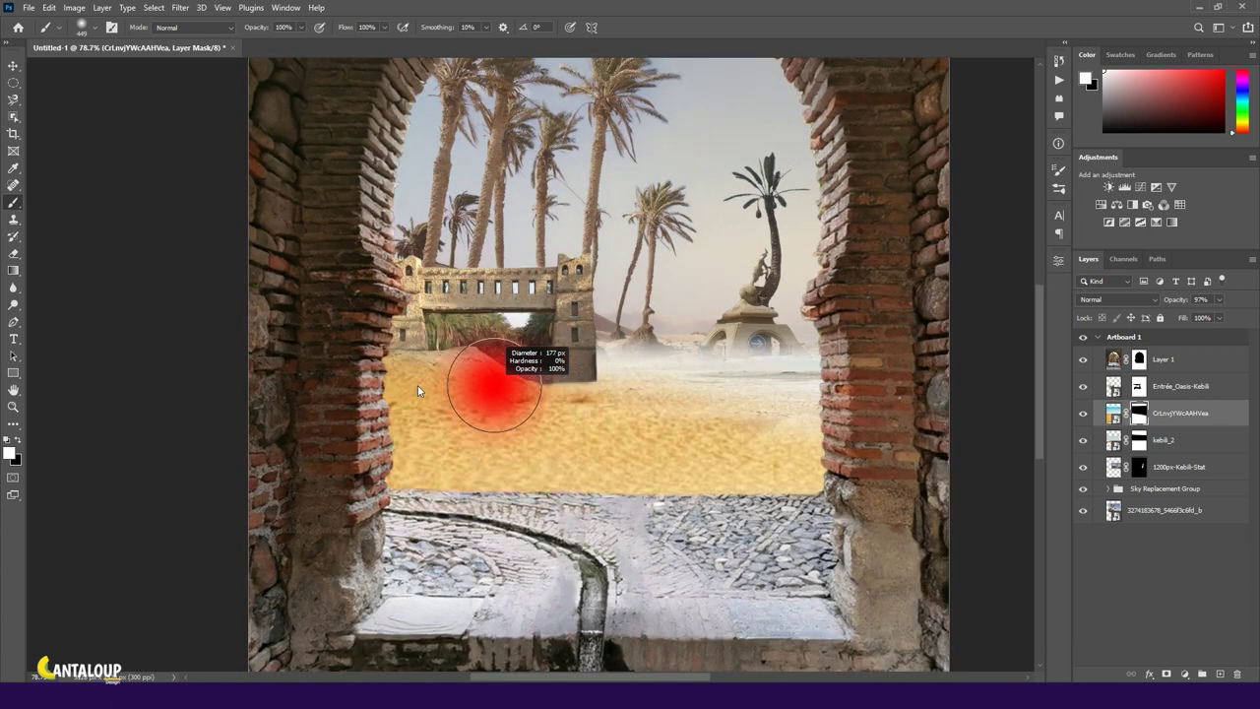
pyautogui.click(252, 32)
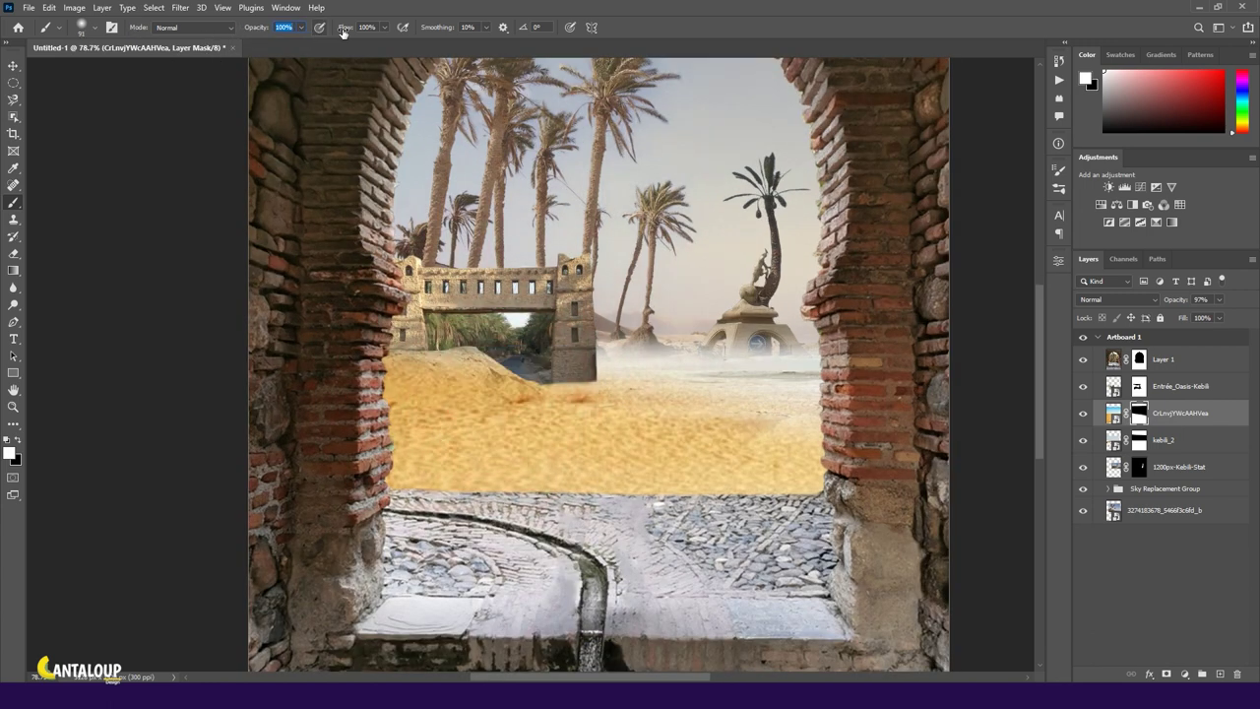
pyautogui.click(192, 27)
pyautogui.click(187, 95)
# Step: Return the black brush to Normal blending at 37% opacity
pyautogui.press('x')
pyautogui.hotkey('ctrl', 'w')
pyautogui.click(681, 261)
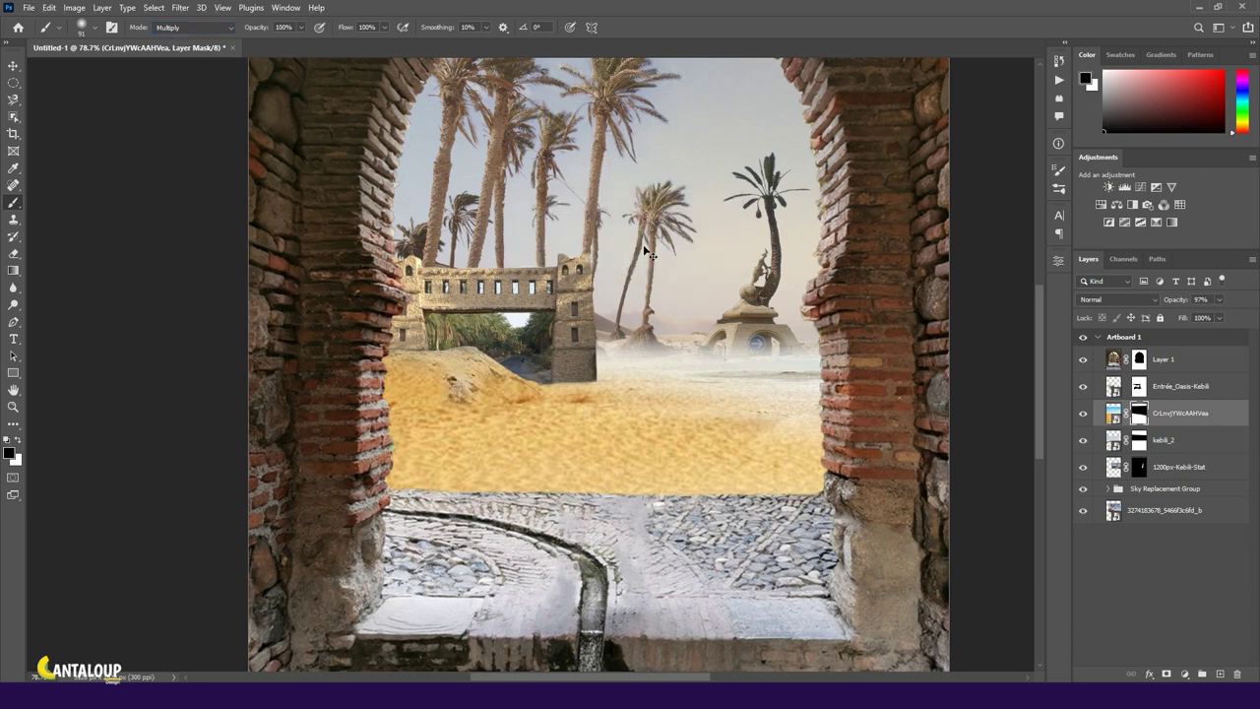
pyautogui.write('54')
pyautogui.click(192, 27)
pyautogui.click(302, 27)
pyautogui.moveTo(301, 39); pyautogui.dragTo(261, 39)
pyautogui.scroll(-3, 626, 383)
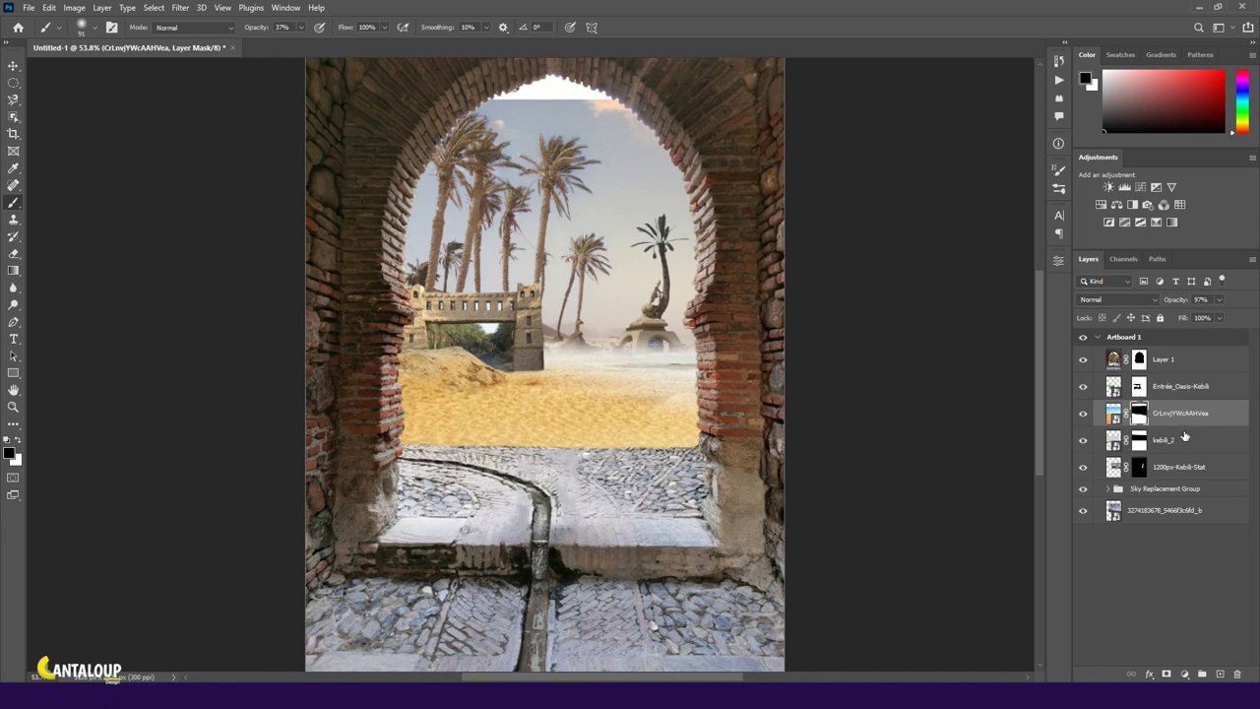
# Step: Inspect the Sky Replacement Group's layers and reset the brush to 100% opacity, 150 px
pyautogui.click(1122, 510)
pyautogui.press('x')
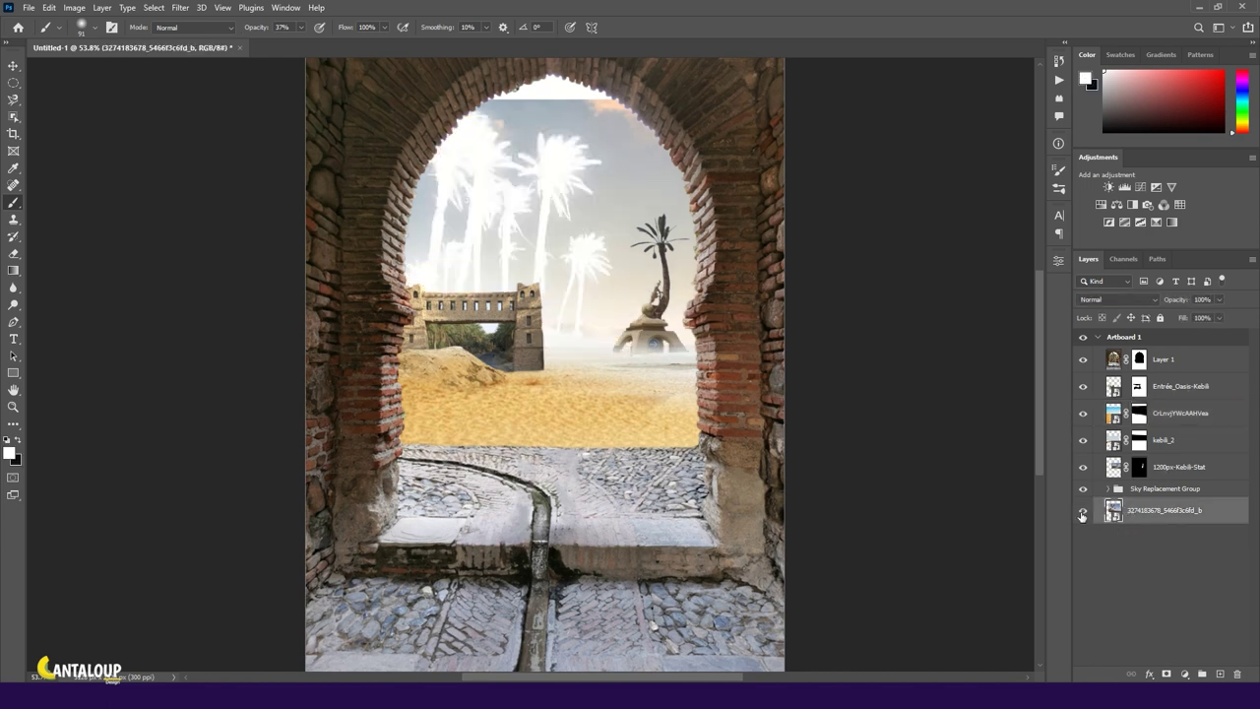
pyautogui.click(1108, 489)
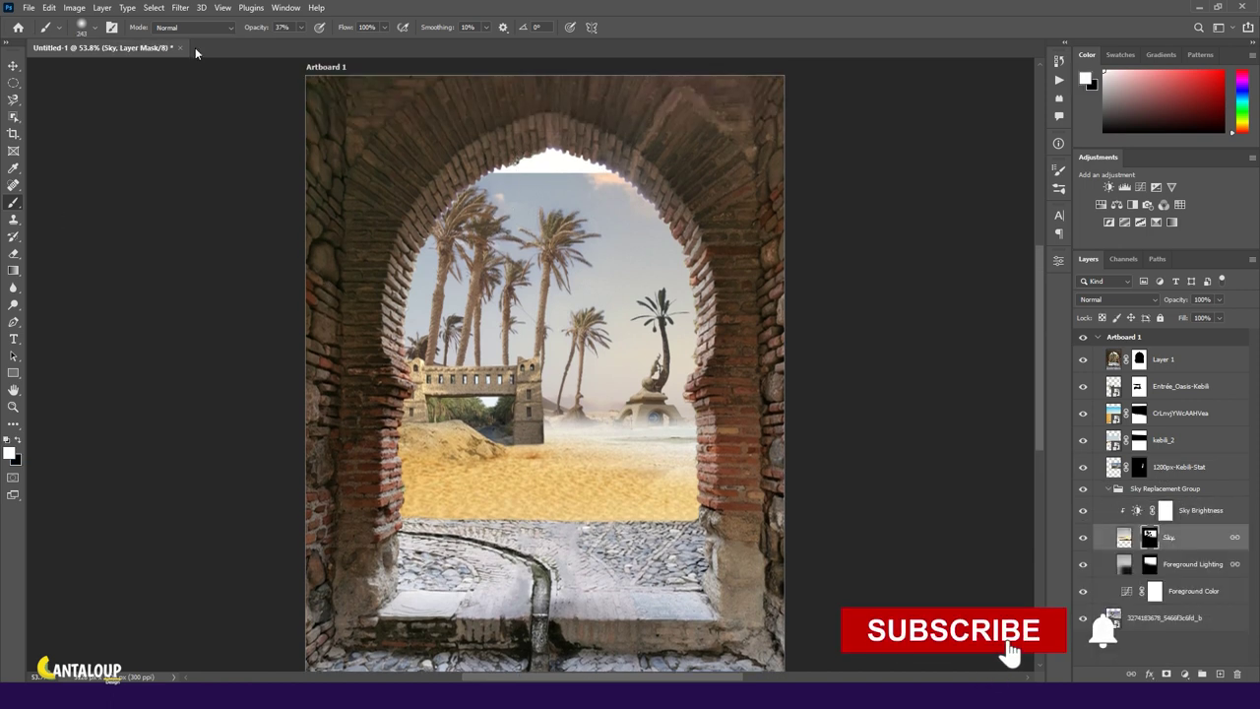
pyautogui.press('0')
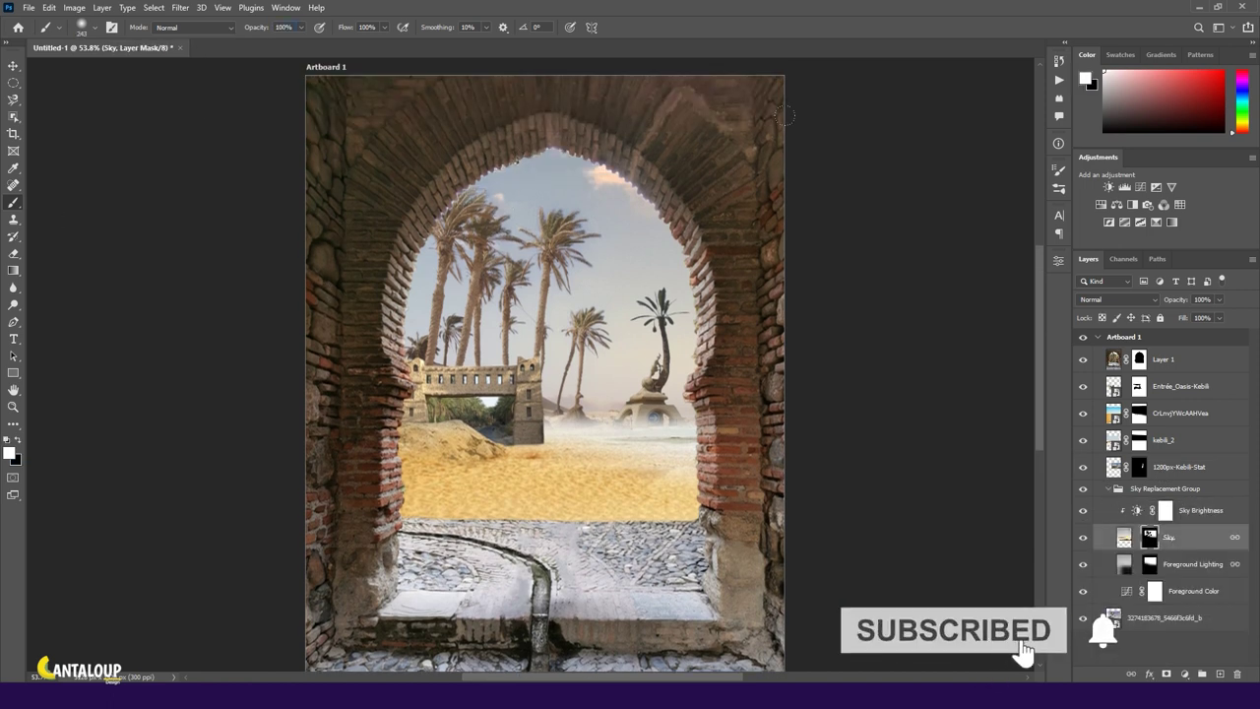
pyautogui.moveTo(566, 147); pyautogui.dragTo(731, 106)
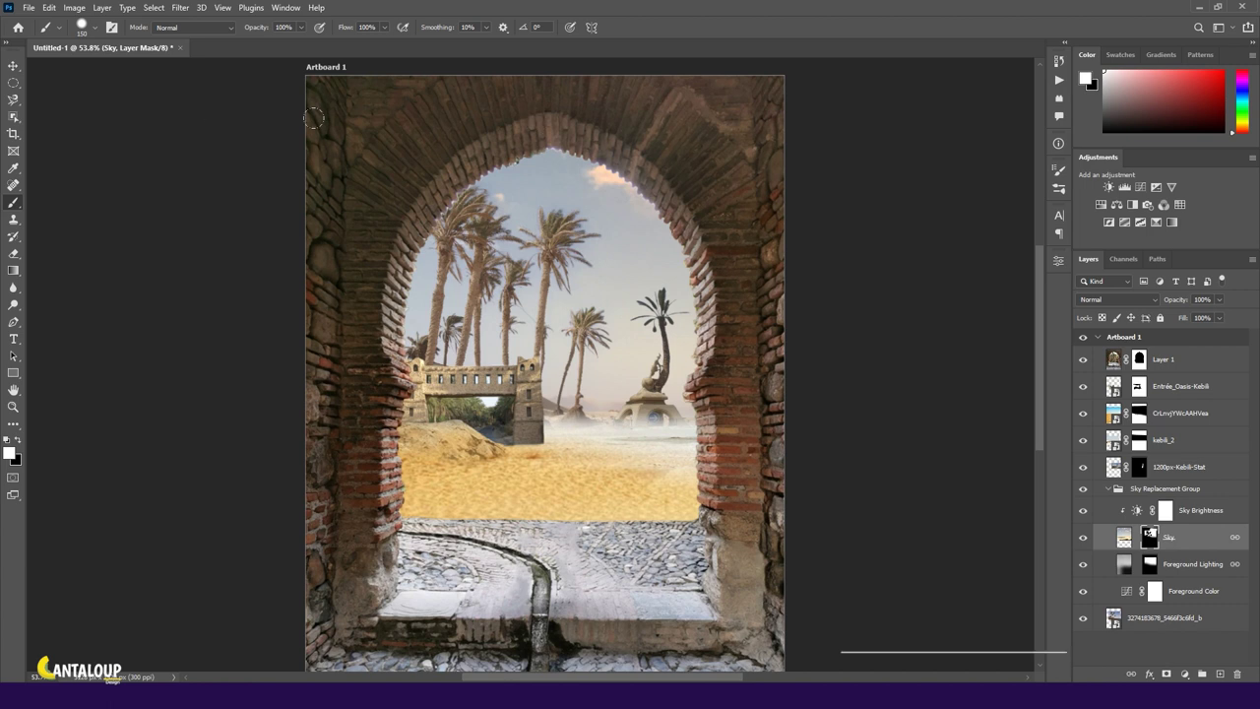
pyautogui.hotkey('alt', '[')
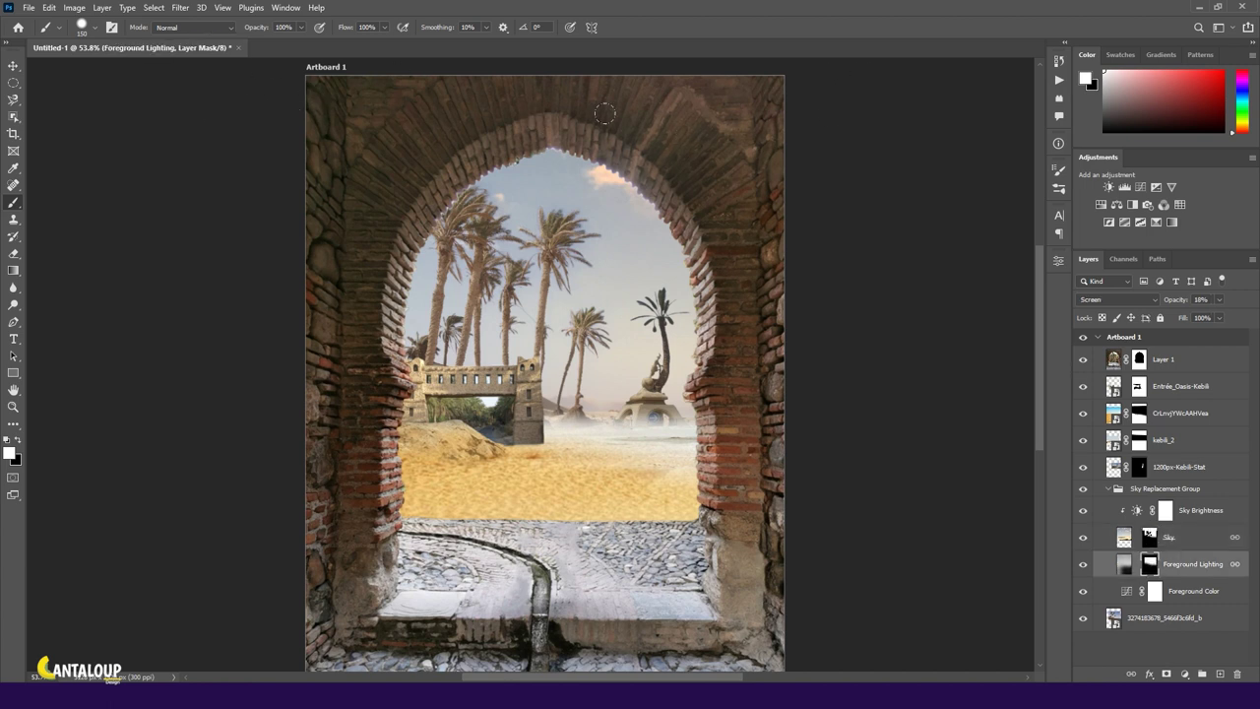
pyautogui.click(1104, 489)
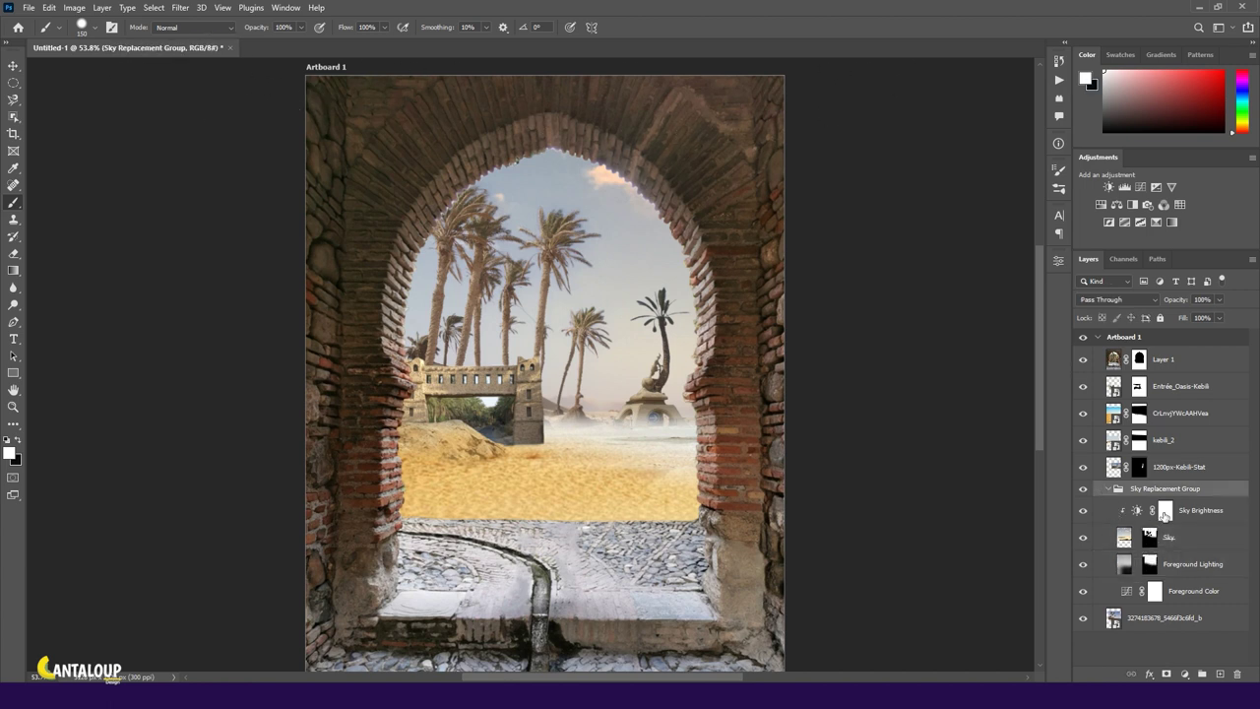
pyautogui.click(1166, 511)
pyautogui.click(1108, 488)
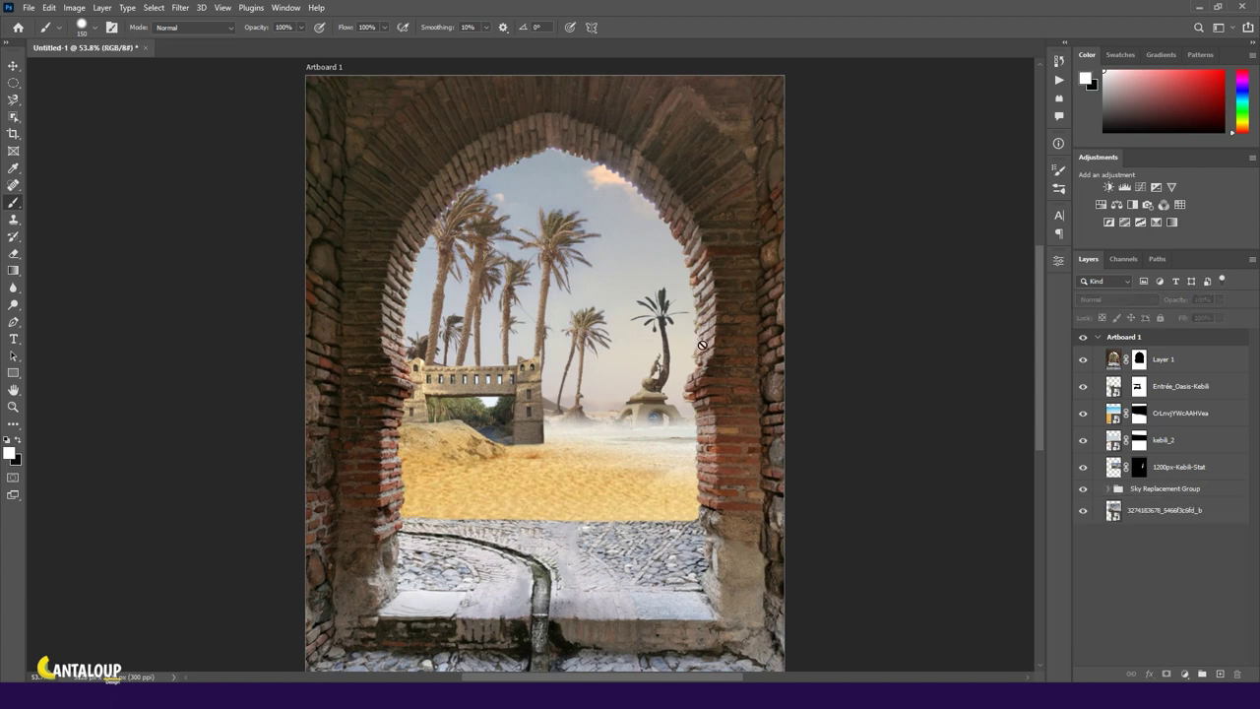
pyautogui.press('v')
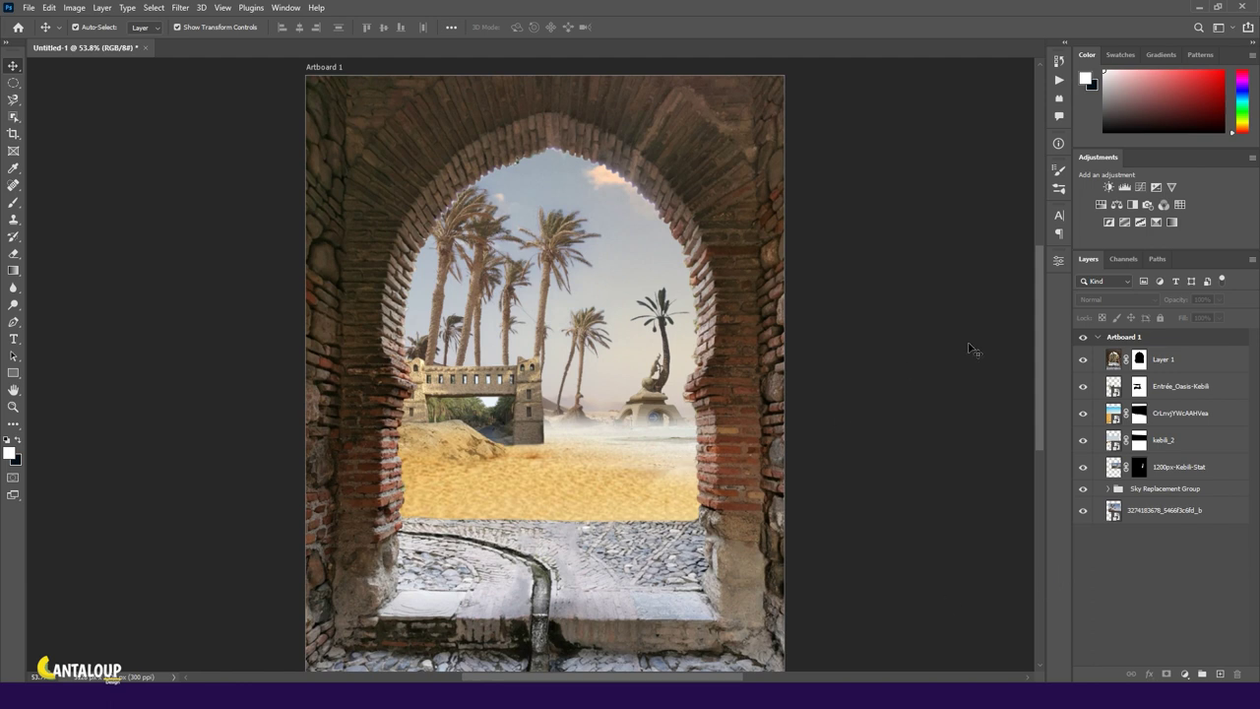
# Step: Load the sky outline, mask the bottom palm photo with it, and drop the group below
pyautogui.click(1104, 492)
pyautogui.keyDown('ctrl'); pyautogui.click(1150, 543); pyautogui.keyUp('ctrl')
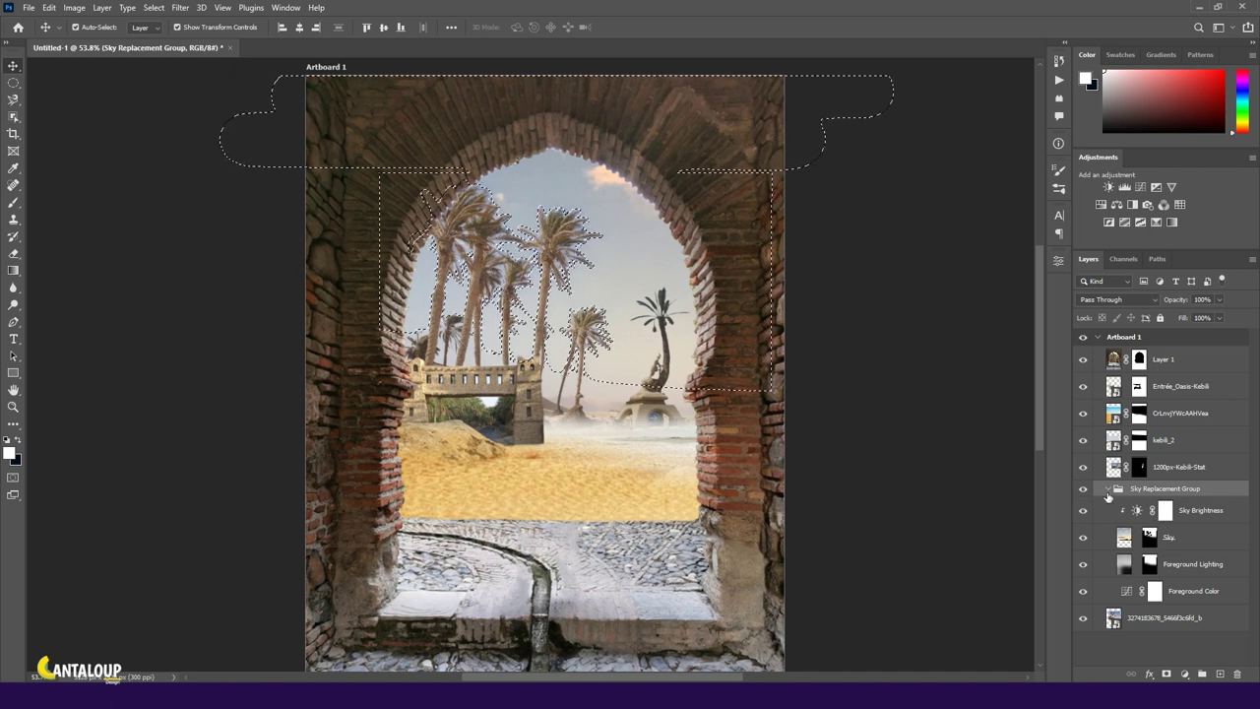
pyautogui.click(1157, 630)
pyautogui.click(1167, 674)
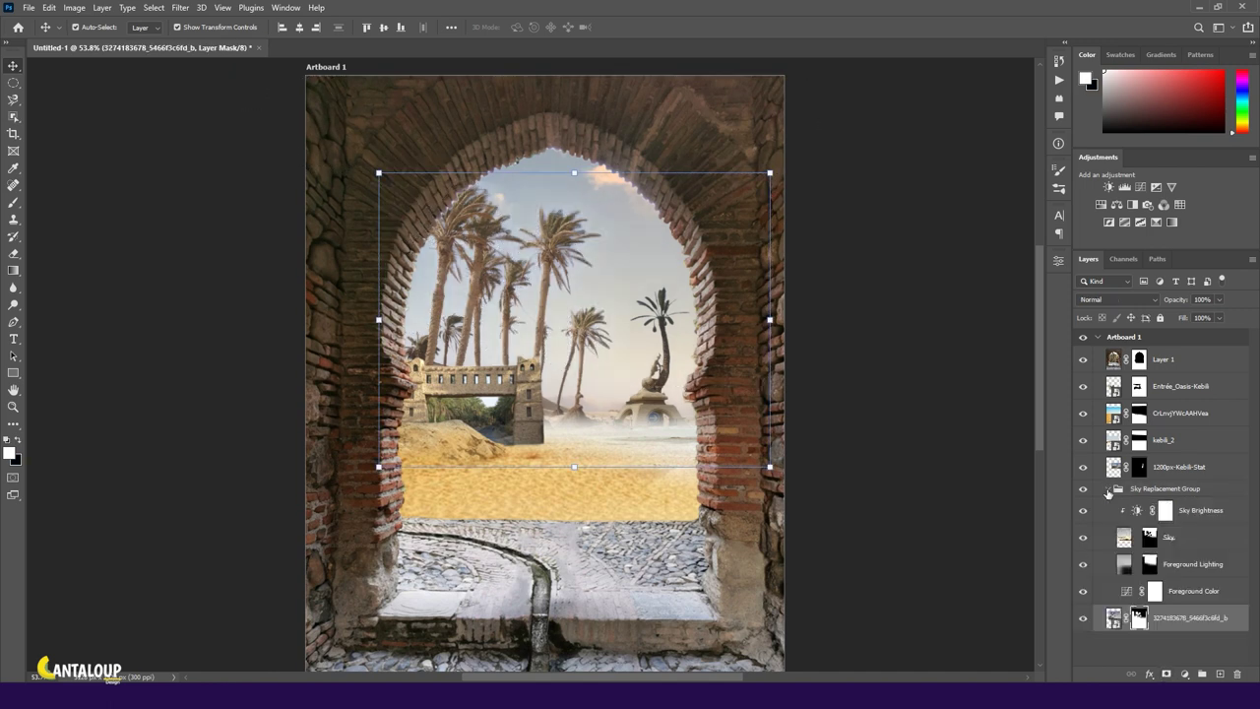
pyautogui.moveTo(1162, 488); pyautogui.dragTo(1165, 525)
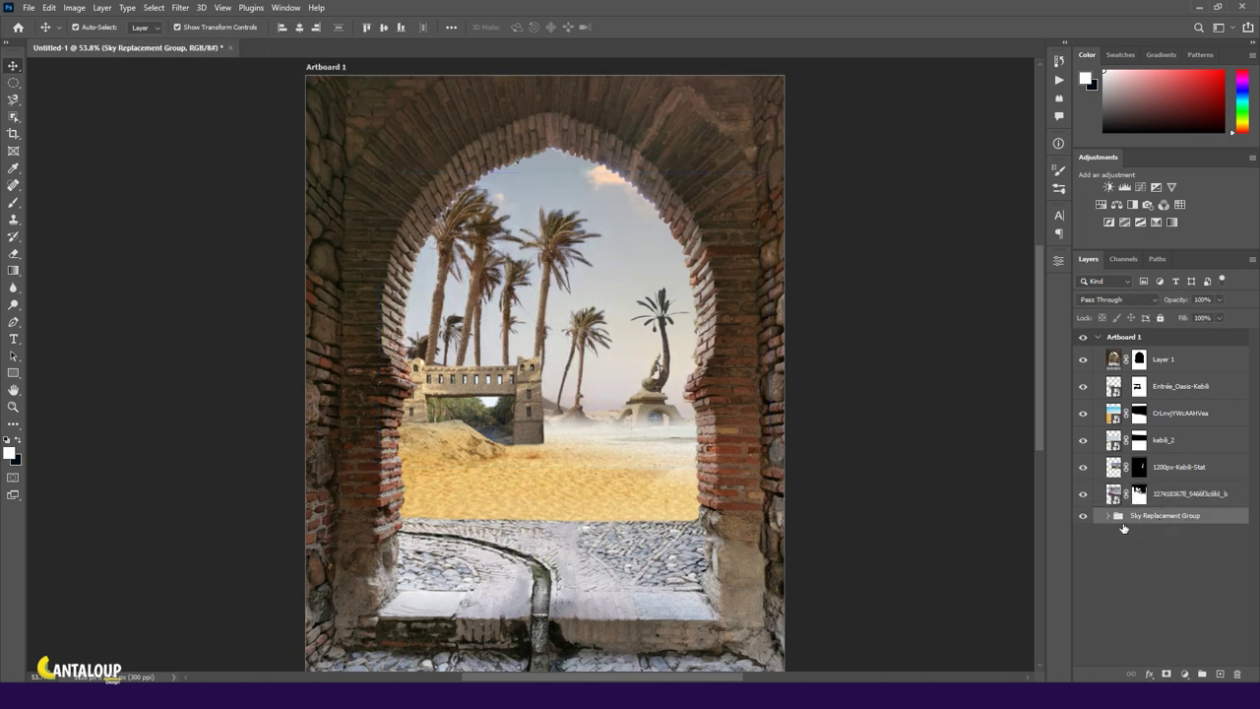
pyautogui.click(1109, 516)
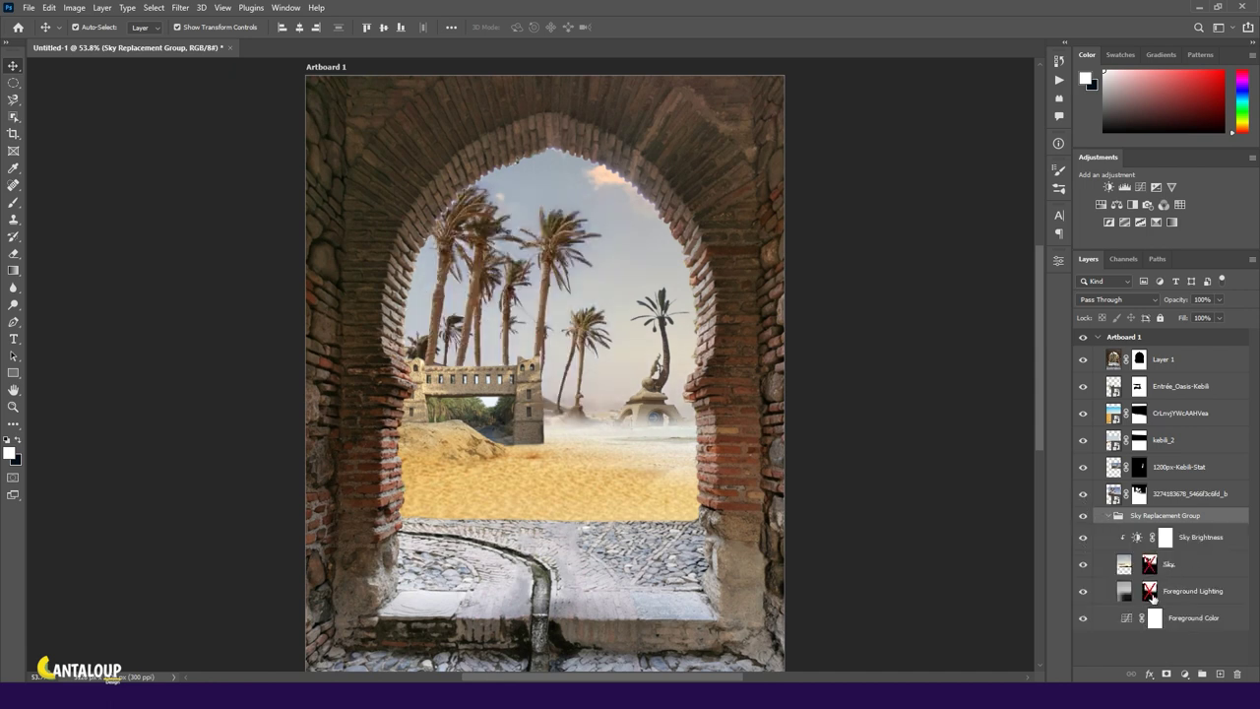
pyautogui.click(1175, 586)
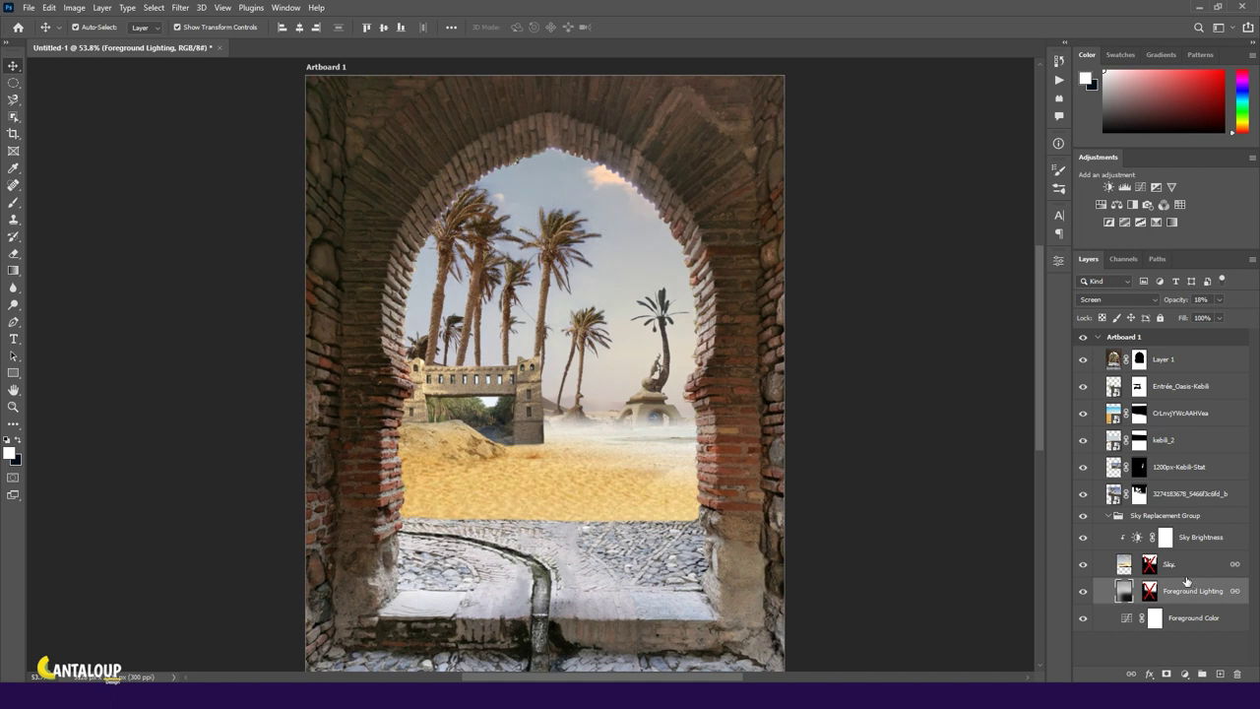
pyautogui.click(1162, 650)
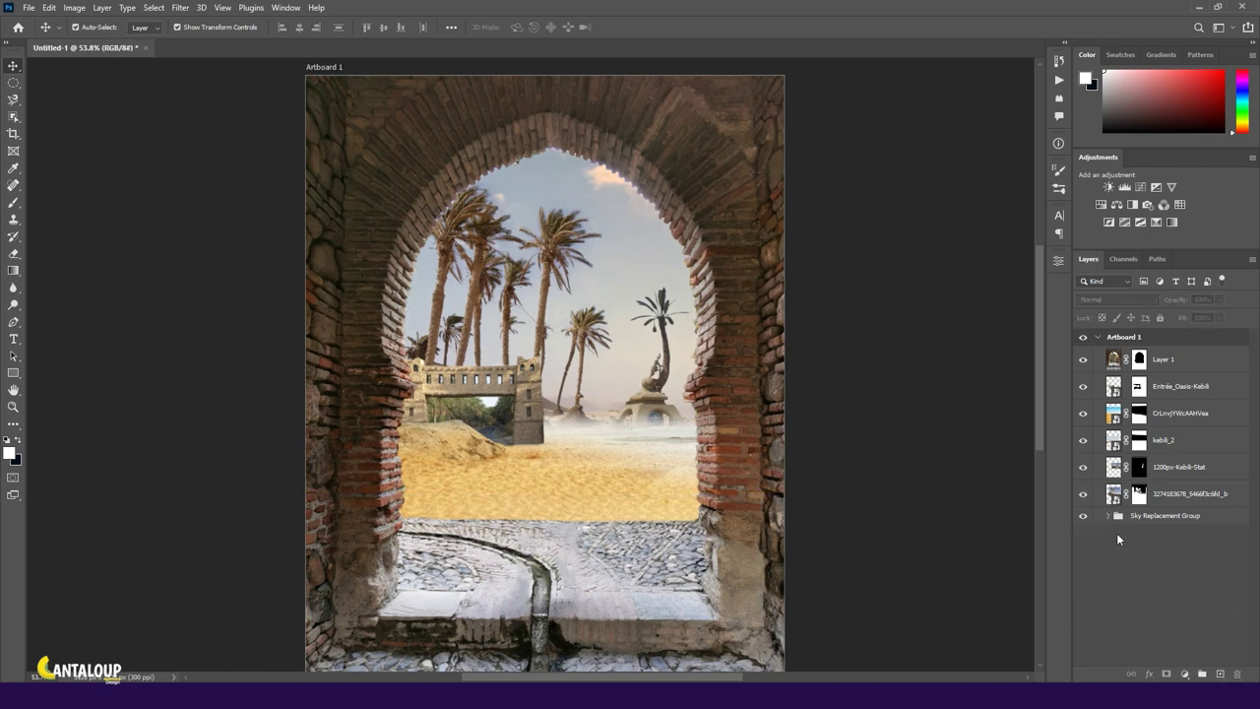
# Step: Paint black on Layer 1's mask over the arch and enlarge the brush to 408 px
pyautogui.click(1140, 358)
pyautogui.press('b')
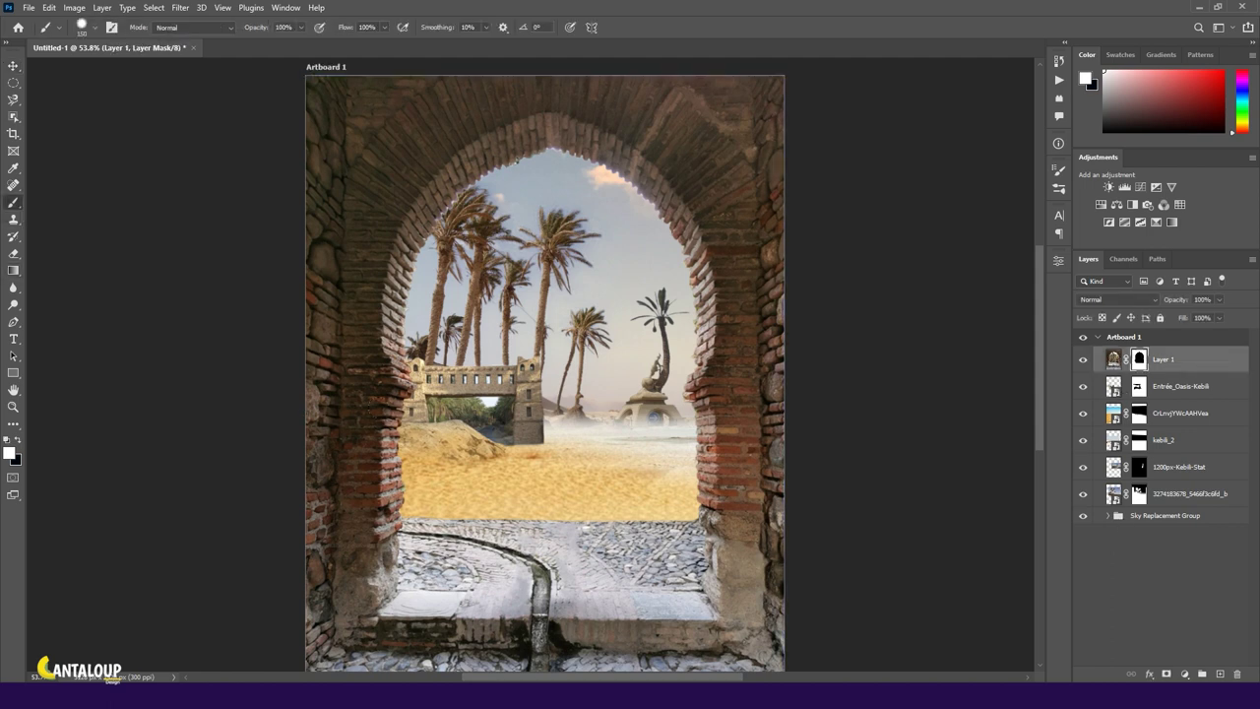
pyautogui.scroll(2, 578, 394)
pyautogui.press('x')
pyautogui.moveTo(738, 443); pyautogui.dragTo(738, 497)
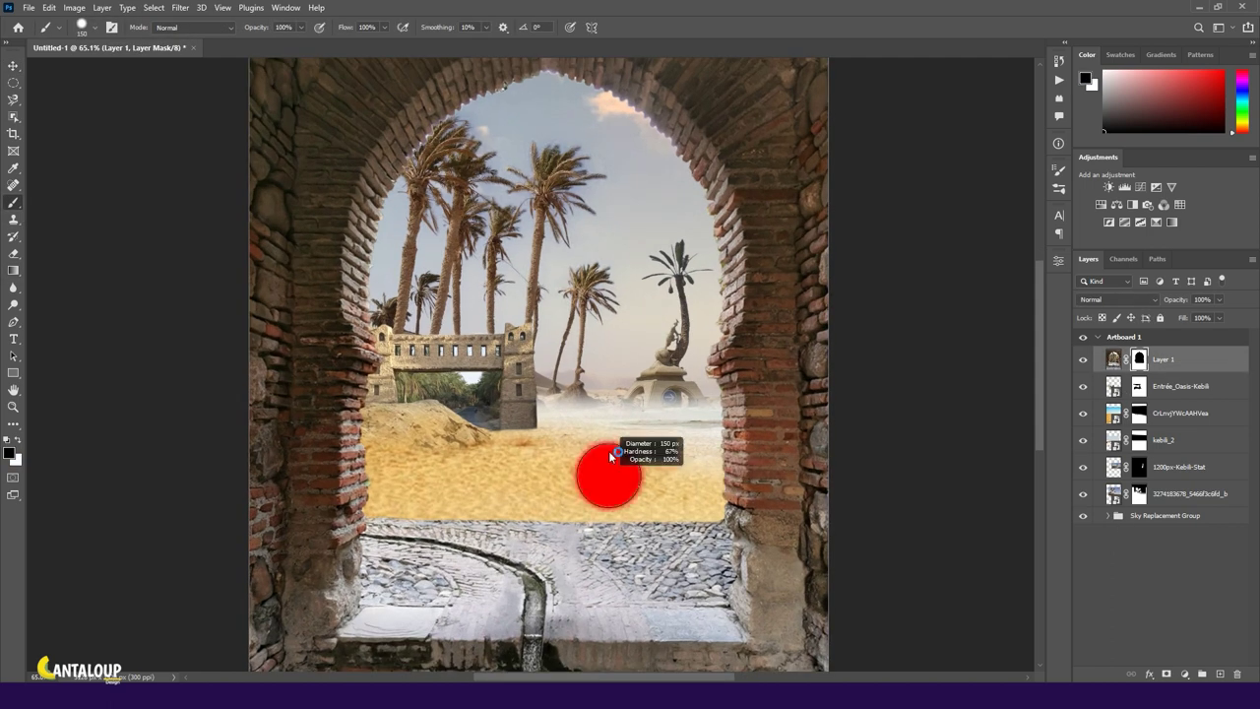
pyautogui.rightClick(614, 426)
pyautogui.press('Escape')
pyautogui.rightClick(615, 426)
pyautogui.moveTo(668, 405); pyautogui.dragTo(680, 405)
pyautogui.press('Return')
# Step: Paint sand over the cobblestones, undo two strokes, and check Layer 1's mask
pyautogui.moveTo(486, 500); pyautogui.dragTo(478, 512)
pyautogui.moveTo(611, 537); pyautogui.dragTo(354, 542)
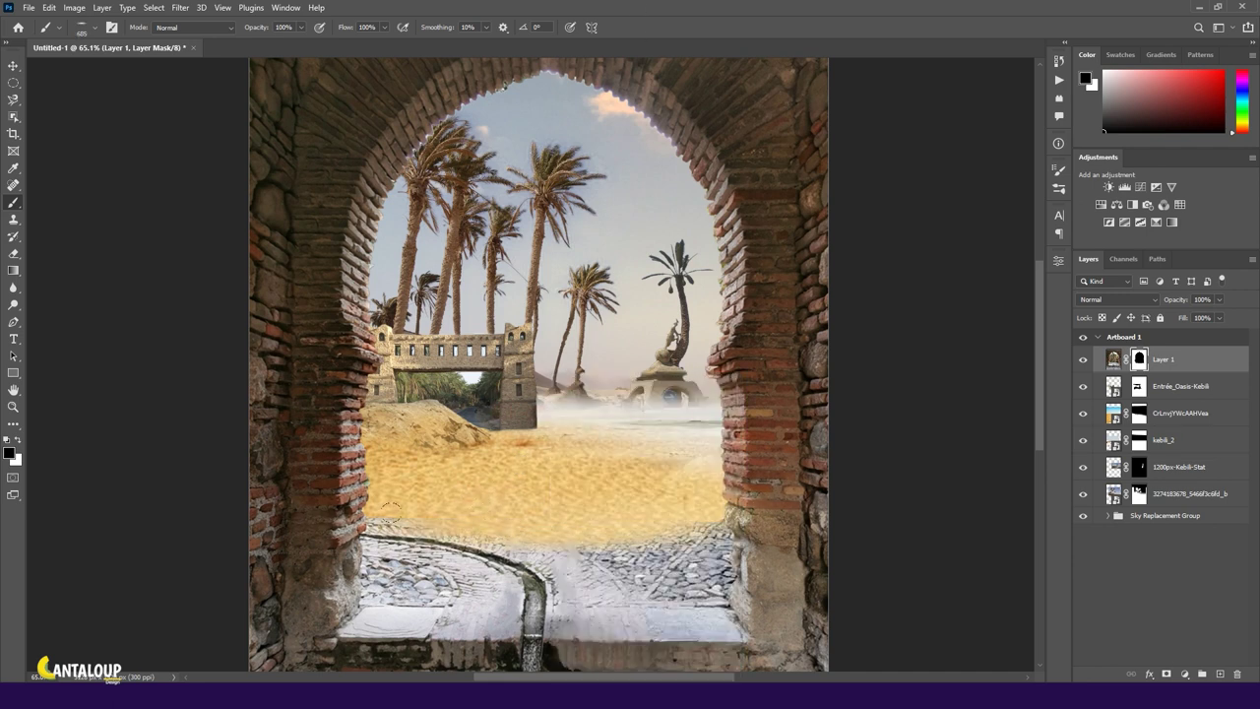
pyautogui.moveTo(719, 540); pyautogui.dragTo(325, 557)
pyautogui.hotkey('ctrl', 'z')
pyautogui.hotkey('ctrl', 'z')
pyautogui.hotkey('ctrl', 'z')
pyautogui.hotkey('ctrl', 'z')
pyautogui.hotkey('ctrl', 'z')
pyautogui.hotkey('ctrl', 'z')
pyautogui.hotkey('ctrl', 'z')
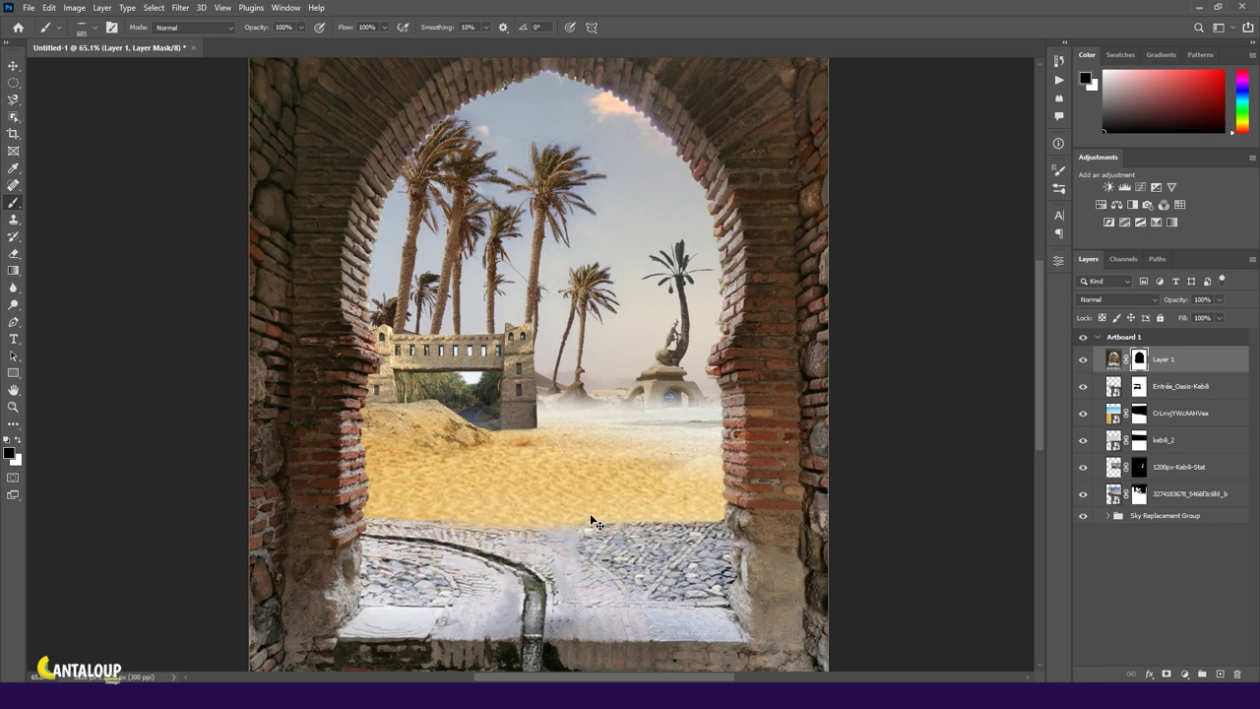
pyautogui.hotkey('ctrl', 'z')
pyautogui.hotkey('ctrl', 'z')
pyautogui.hotkey('ctrl', 'z')
pyautogui.keyDown('shift'); pyautogui.click(1138, 362); pyautogui.keyUp('shift')
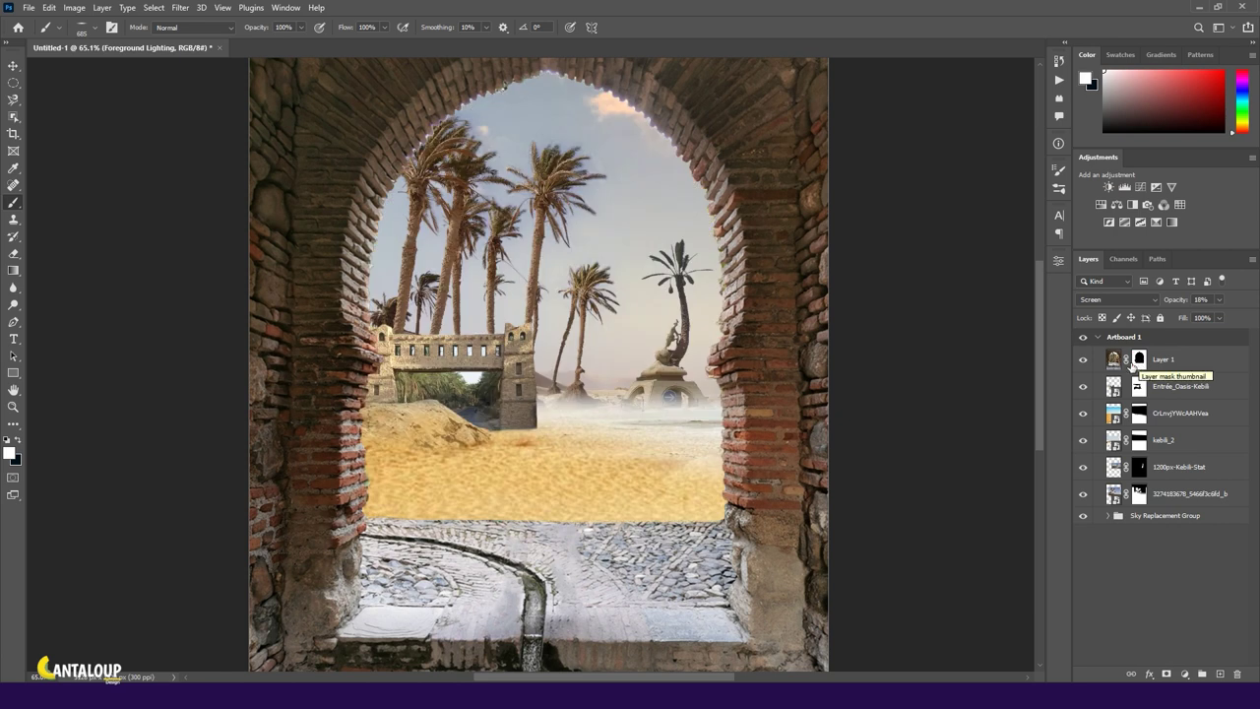
pyautogui.keyDown('ctrl'); pyautogui.click(1138, 361); pyautogui.keyUp('ctrl')
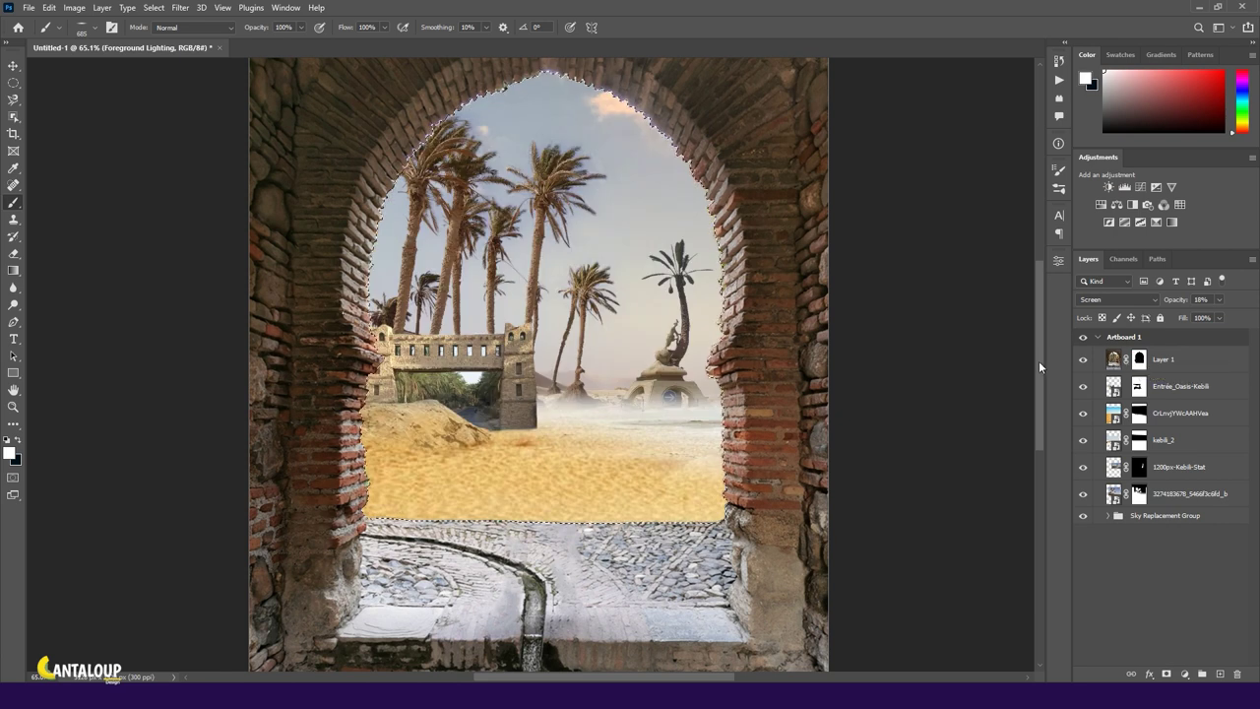
pyautogui.hotkey('ctrl', 'd')
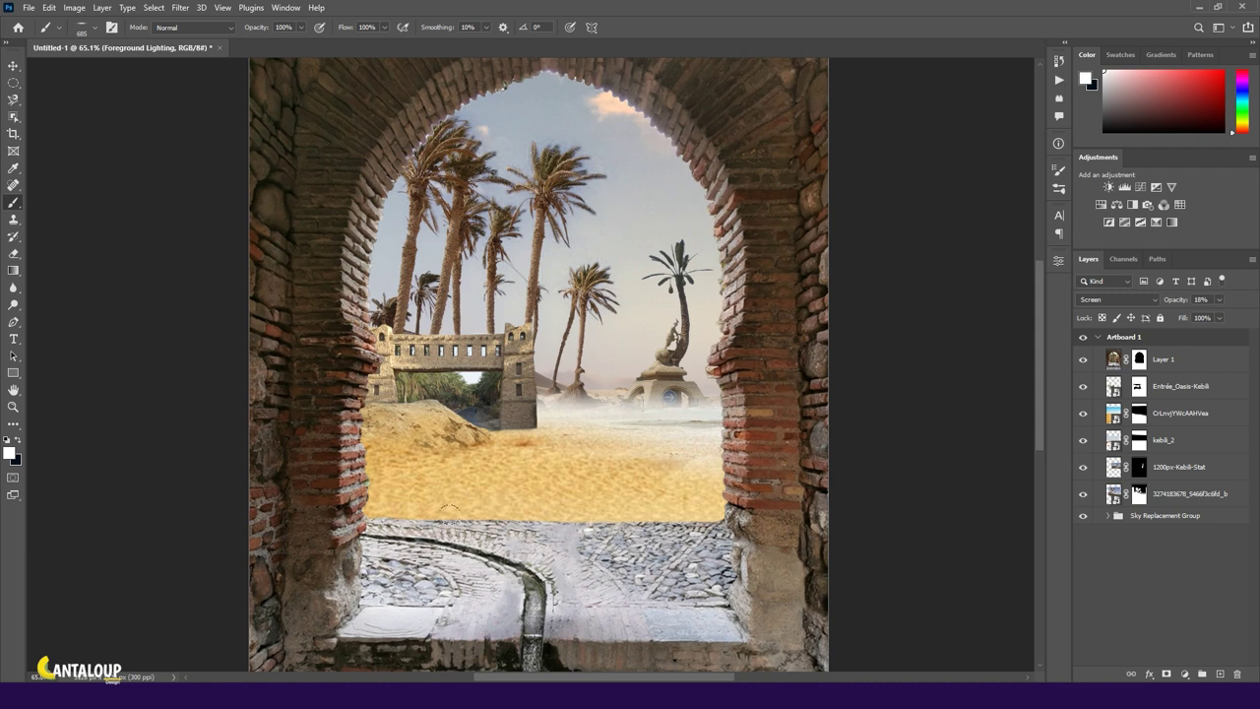
# Step: Blend the sand edge into the cobblestones using a 49% opacity, 267 px soft brush
pyautogui.click(1140, 359)
pyautogui.press('x')
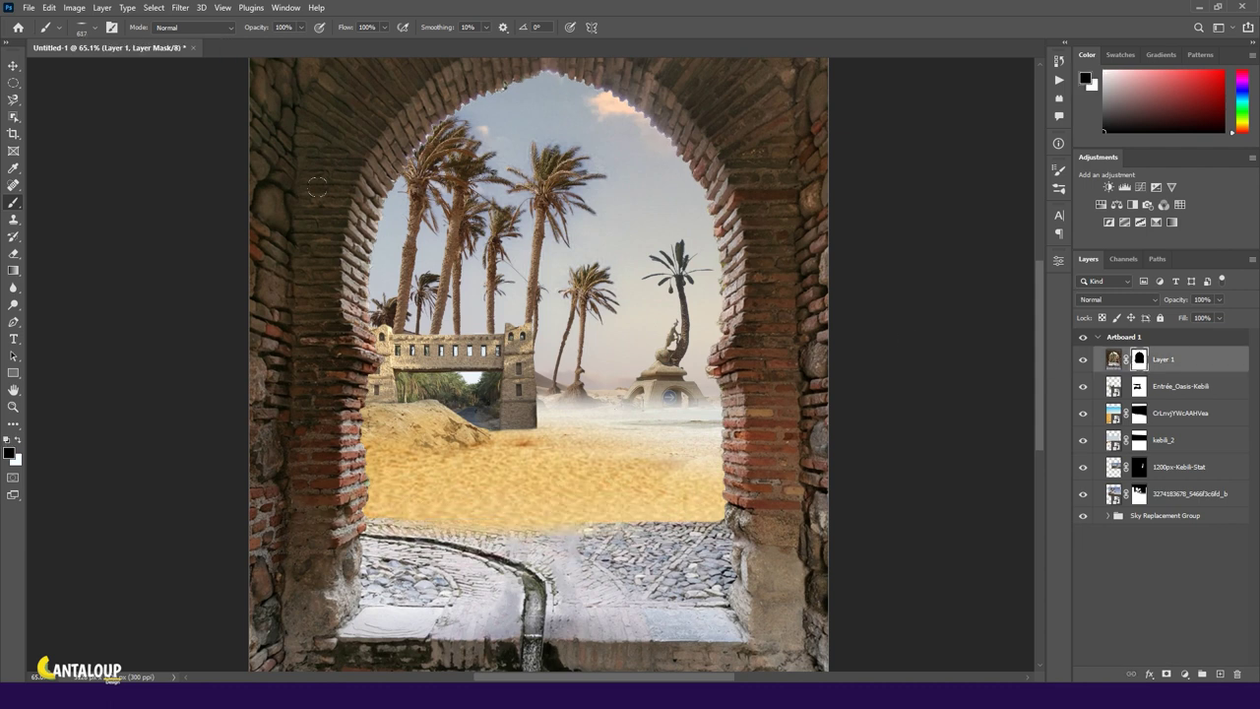
pyautogui.moveTo(705, 533); pyautogui.dragTo(581, 536)
pyautogui.press('[')
pyautogui.moveTo(423, 530); pyautogui.dragTo(493, 547)
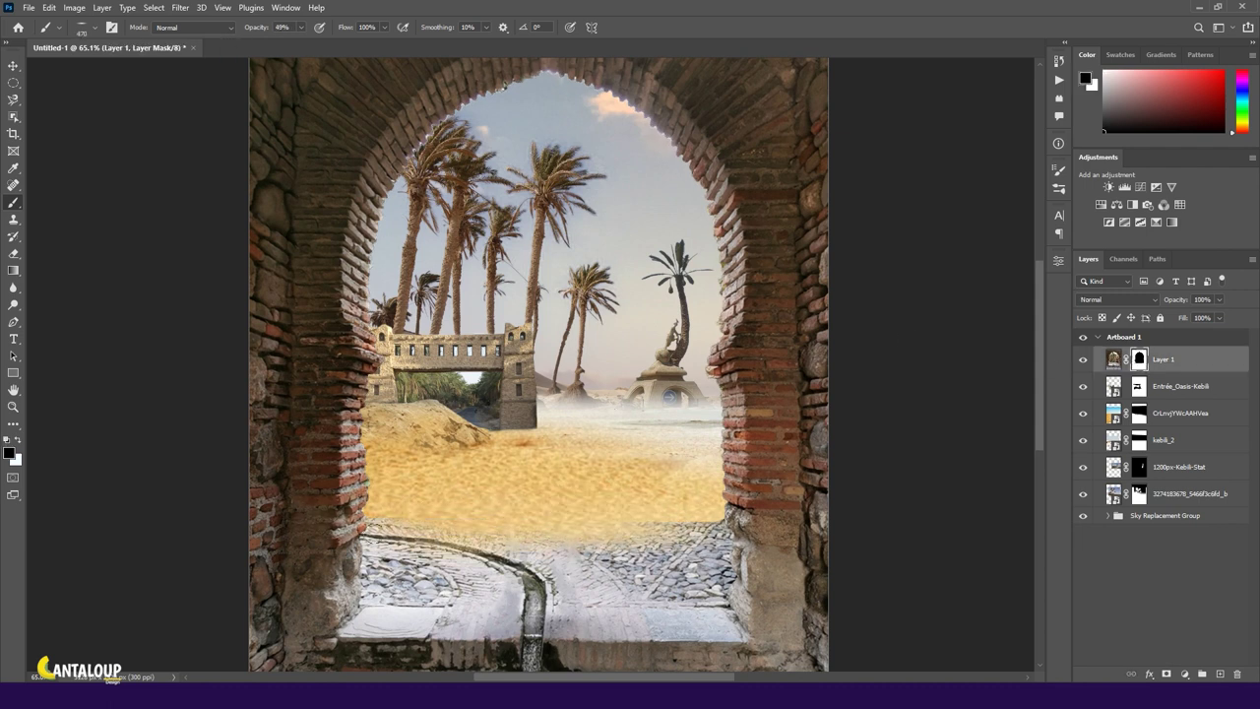
pyautogui.moveTo(729, 532); pyautogui.dragTo(384, 540)
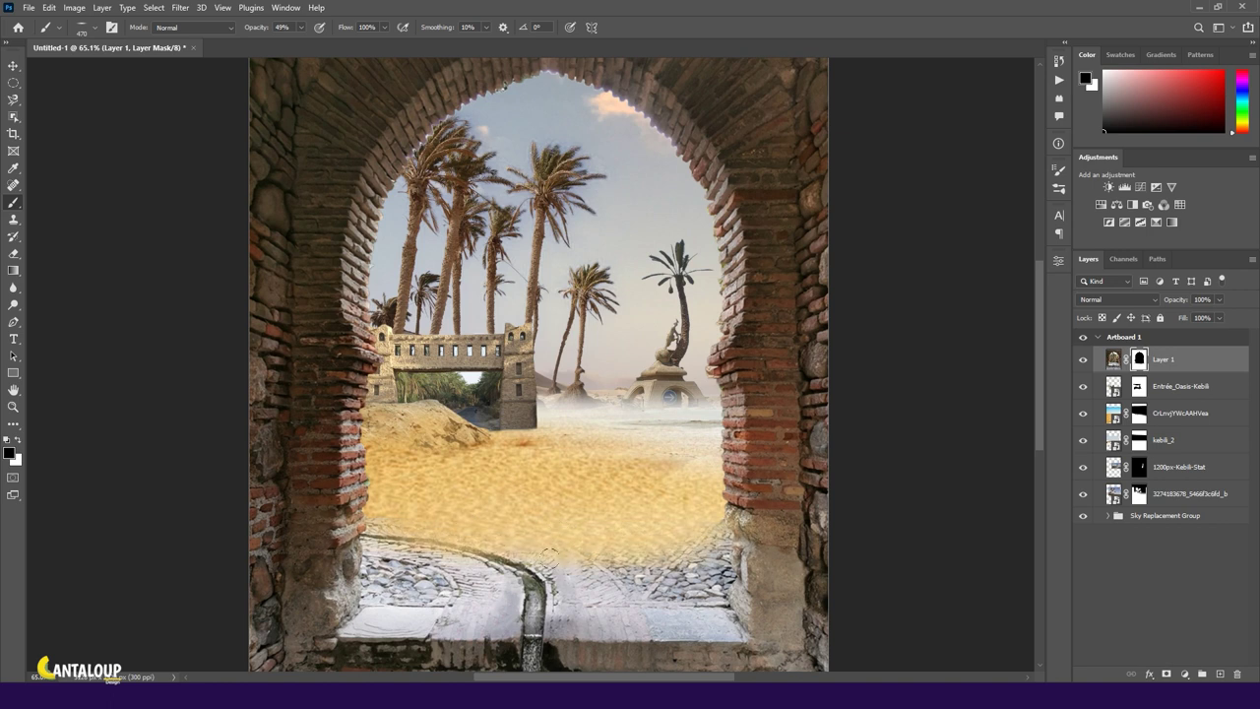
pyautogui.press('x')
pyautogui.press('x')
pyautogui.press('x')
pyautogui.moveTo(559, 574); pyautogui.dragTo(600, 602)
pyautogui.press('x')
pyautogui.scroll(-2, 572, 567)
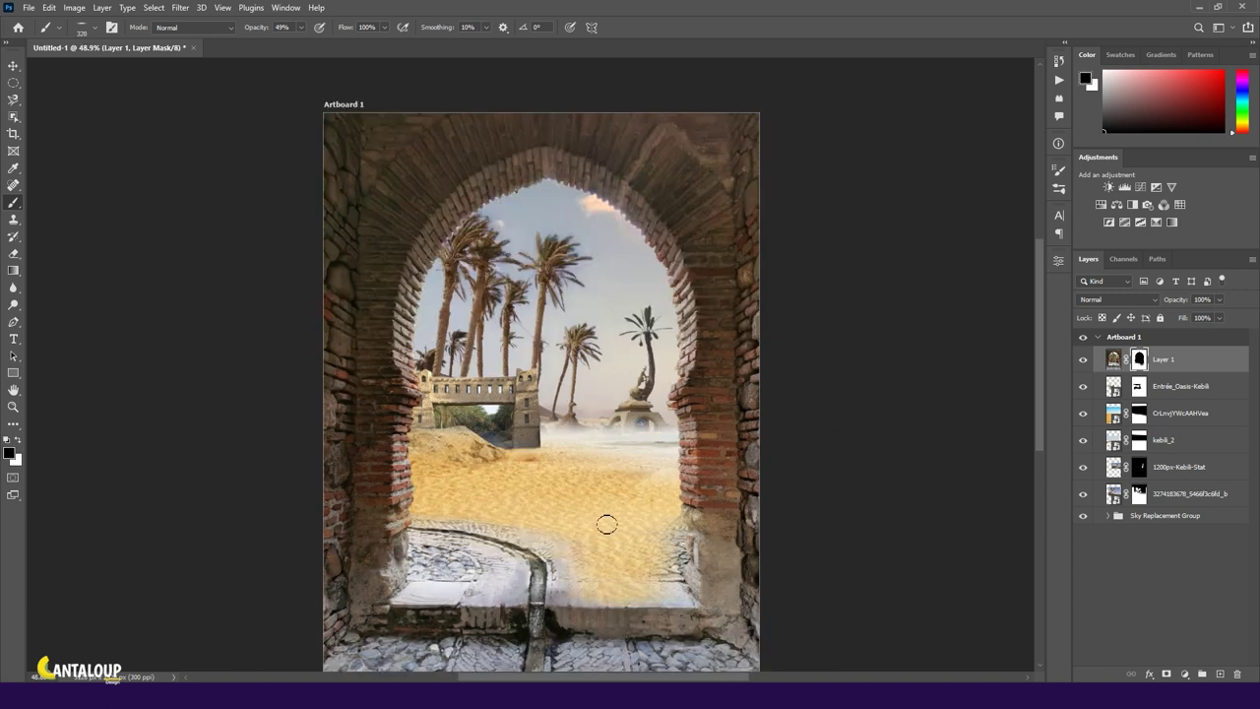
# Step: Refine the sand's lower edge near the drain and right side, alternating black and white
pyautogui.moveTo(599, 535)
pyautogui.mouseDown()
pyautogui.moveTo(607, 589)
pyautogui.moveTo(665, 612)
pyautogui.mouseUp()
pyautogui.scroll(2, 665, 612)
pyautogui.press('x')
pyautogui.moveTo(572, 552); pyautogui.dragTo(594, 612)
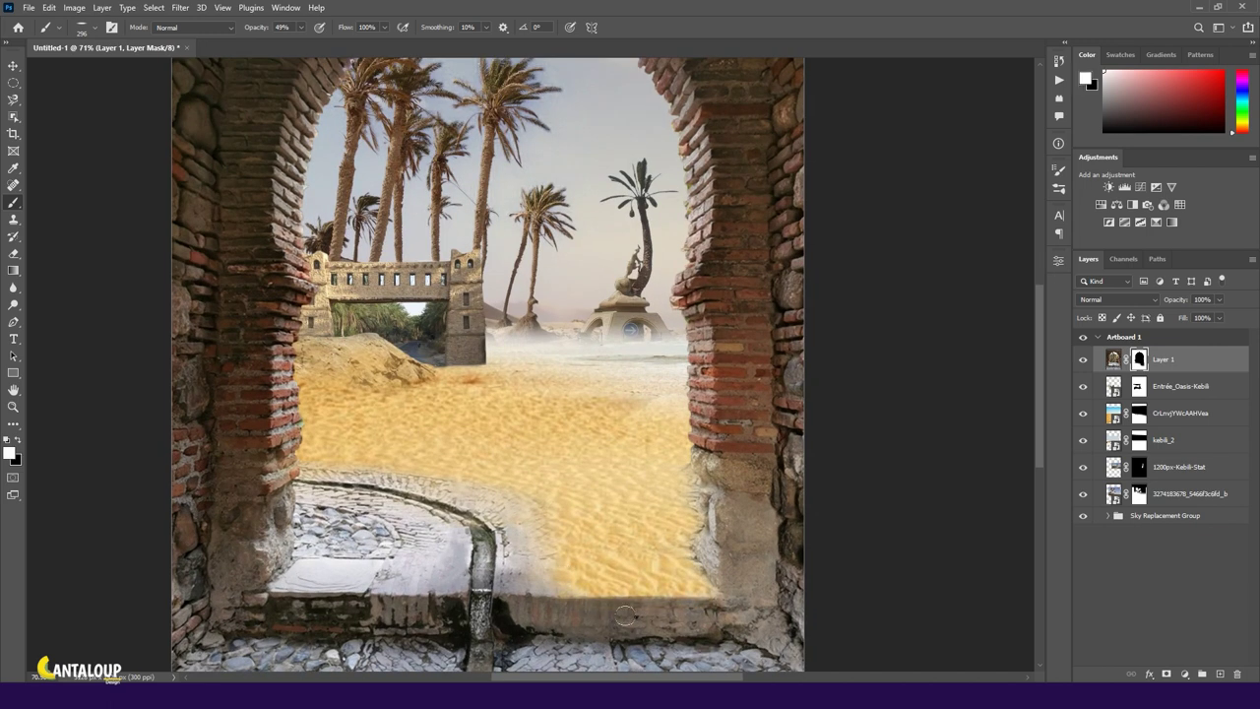
pyautogui.press('x')
pyautogui.moveTo(516, 581); pyautogui.dragTo(626, 590)
pyautogui.press('x')
pyautogui.moveTo(516, 599); pyautogui.dragTo(624, 601)
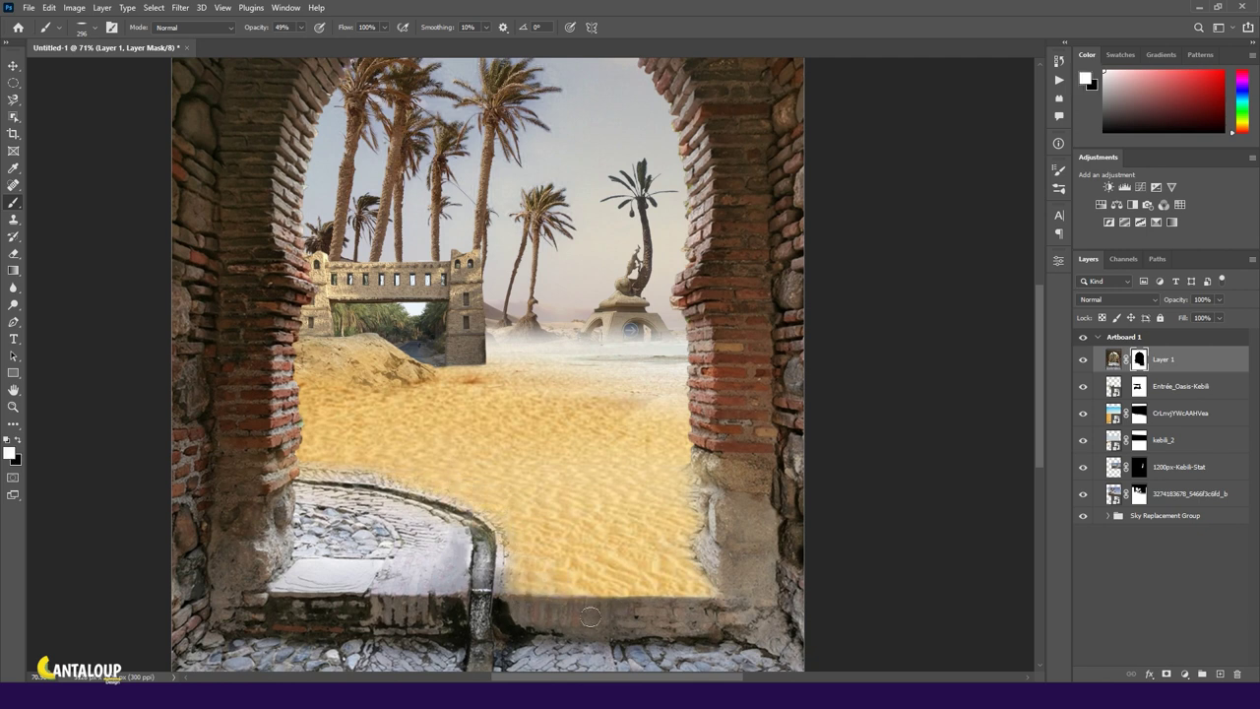
pyautogui.scroll(-3, 482, 532)
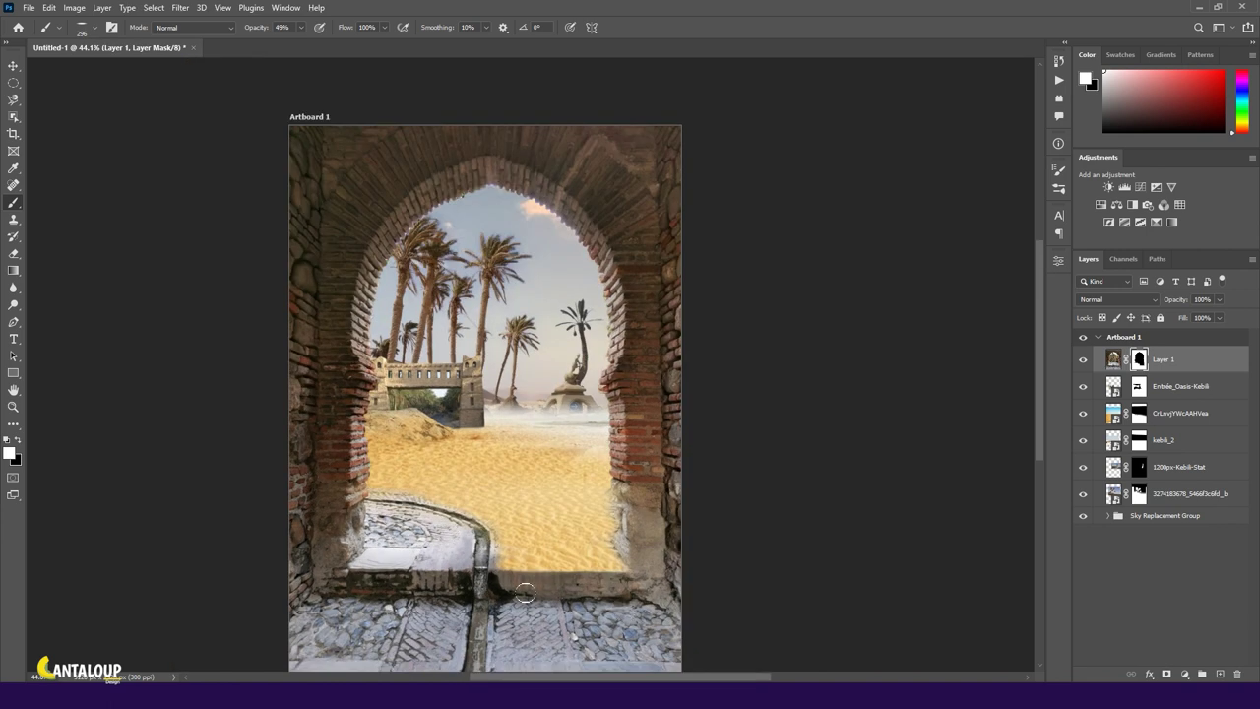
pyautogui.scroll(2, 389, 566)
pyautogui.press('x')
pyautogui.moveTo(552, 556)
pyautogui.mouseDown()
pyautogui.moveTo(446, 509)
pyautogui.moveTo(409, 557)
pyautogui.moveTo(339, 571)
pyautogui.moveTo(586, 573)
pyautogui.mouseUp()
pyautogui.press('0')
# Step: Paint sand over the pale stone along the left and right walls of the arch
pyautogui.scroll(3, 379, 477)
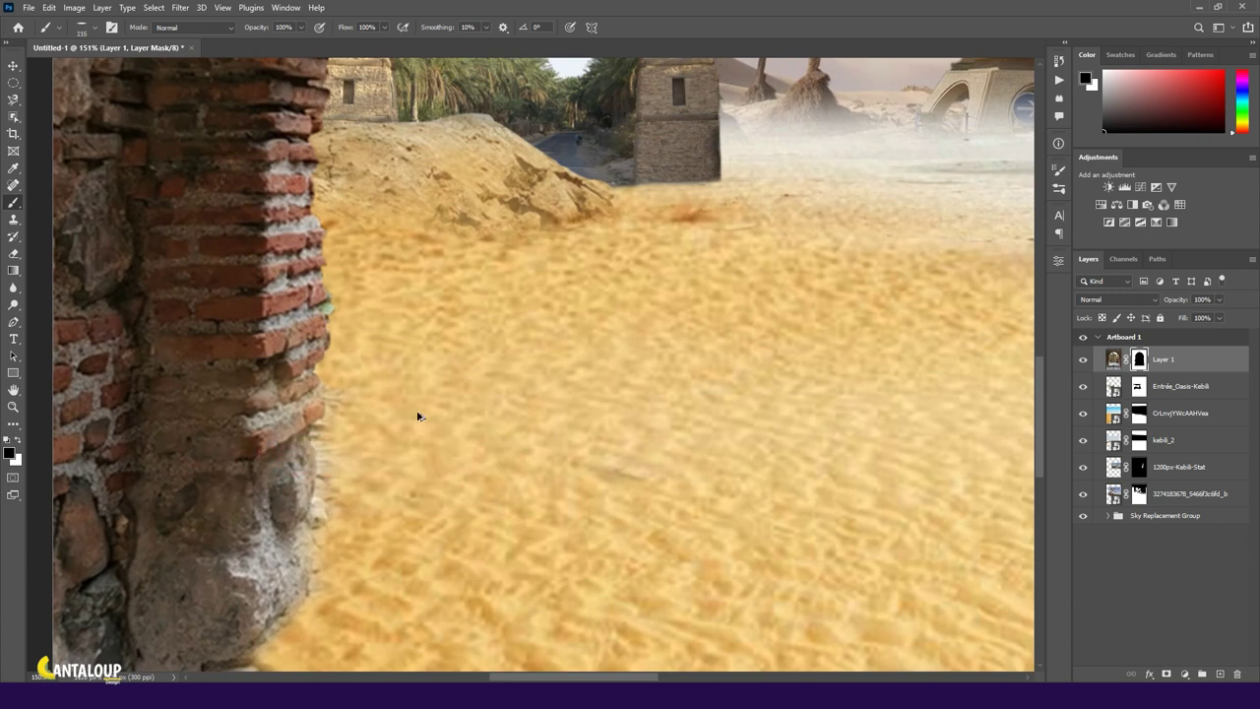
pyautogui.moveTo(320, 446); pyautogui.dragTo(318, 575)
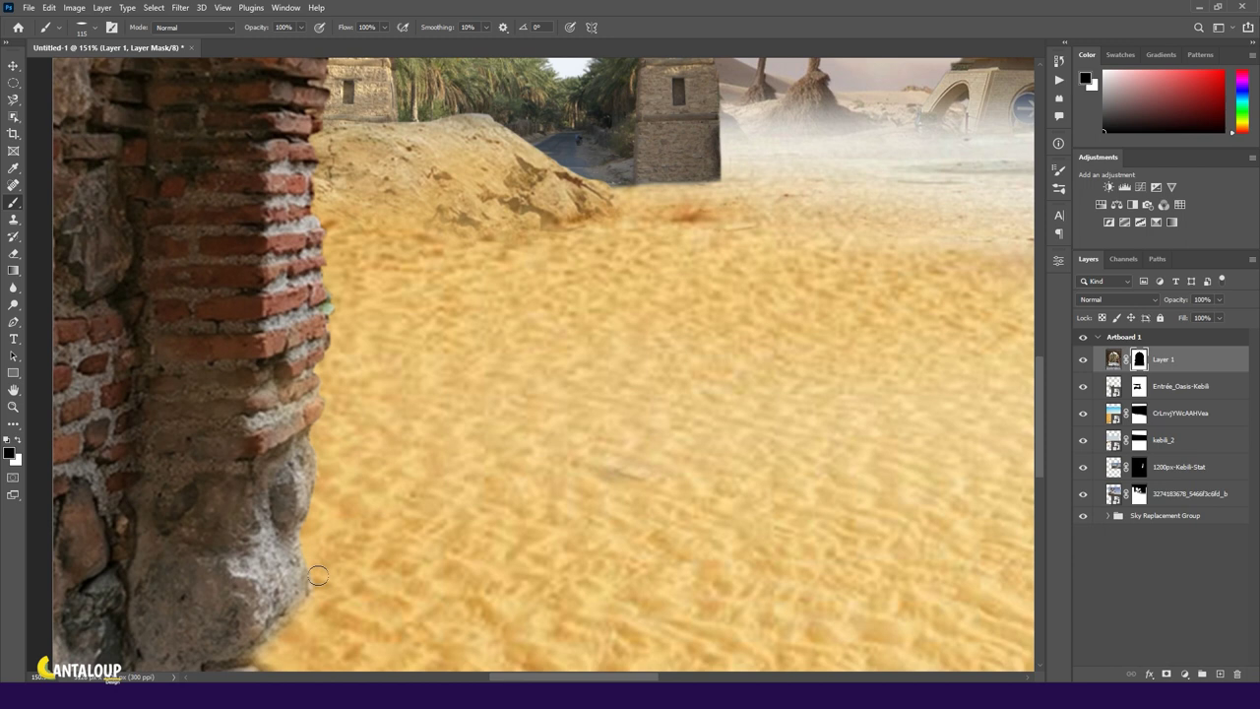
pyautogui.scroll(-4, 318, 575)
pyautogui.scroll(4, 518, 444)
pyautogui.moveTo(626, 300)
pyautogui.mouseDown()
pyautogui.moveTo(642, 338)
pyautogui.moveTo(632, 423)
pyautogui.moveTo(652, 468)
pyautogui.moveTo(626, 534)
pyautogui.moveTo(684, 611)
pyautogui.mouseUp()
pyautogui.moveTo(625, 519); pyautogui.dragTo(673, 590)
pyautogui.hotkey('ctrl', '0')
# Step: Paint white on the mask to restore stone wall along the sand edge
pyautogui.scroll(3, 766, 467)
pyautogui.scroll(-2, 741, 497)
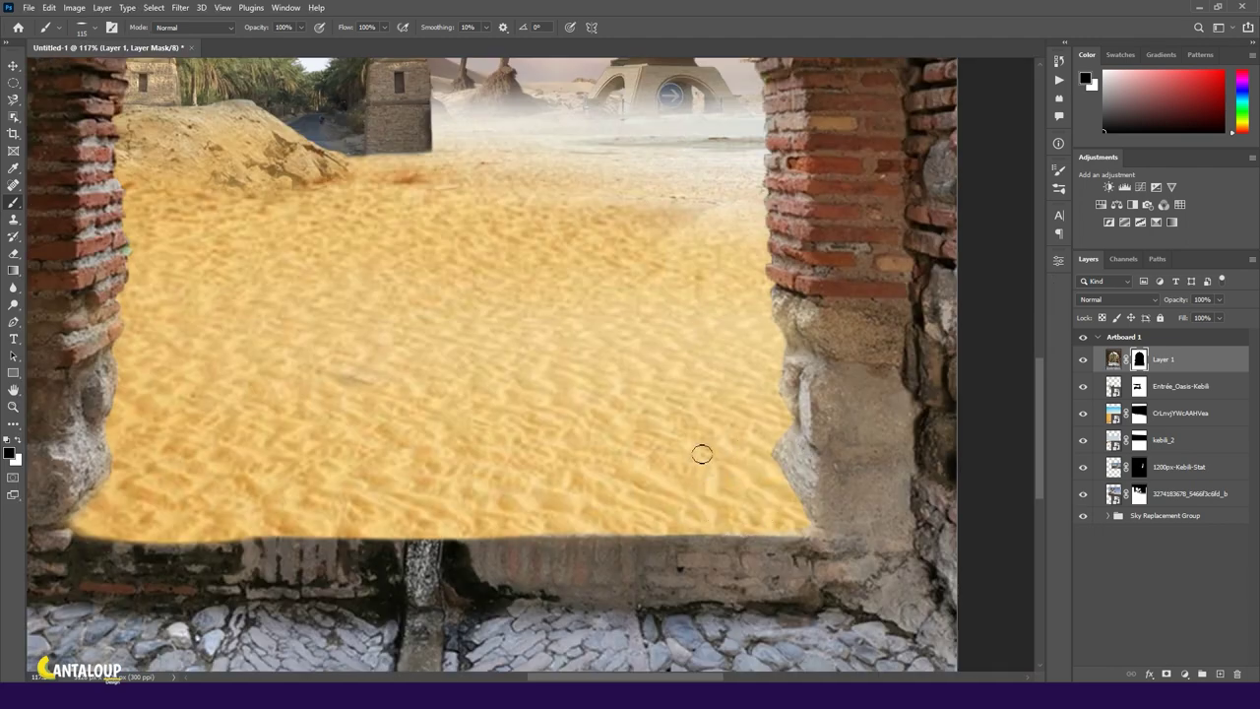
pyautogui.scroll(-2, 633, 478)
pyautogui.scroll(3, 305, 463)
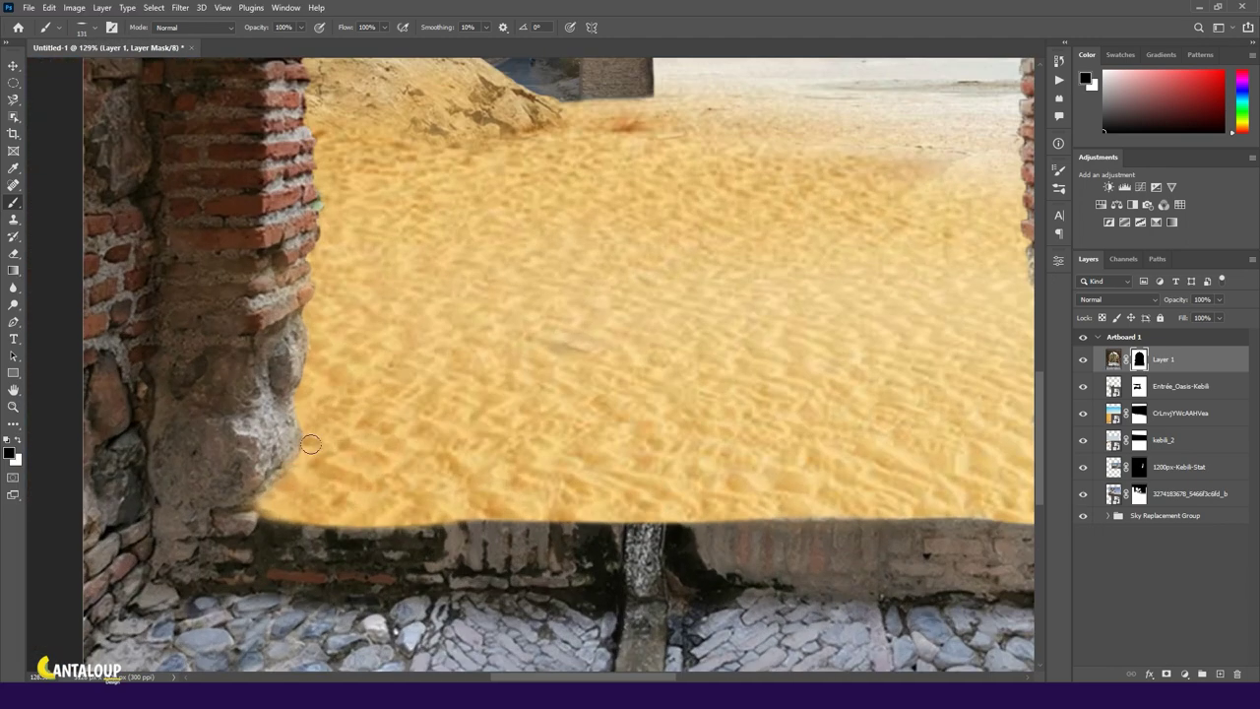
pyautogui.scroll(1, 295, 433)
pyautogui.press('x')
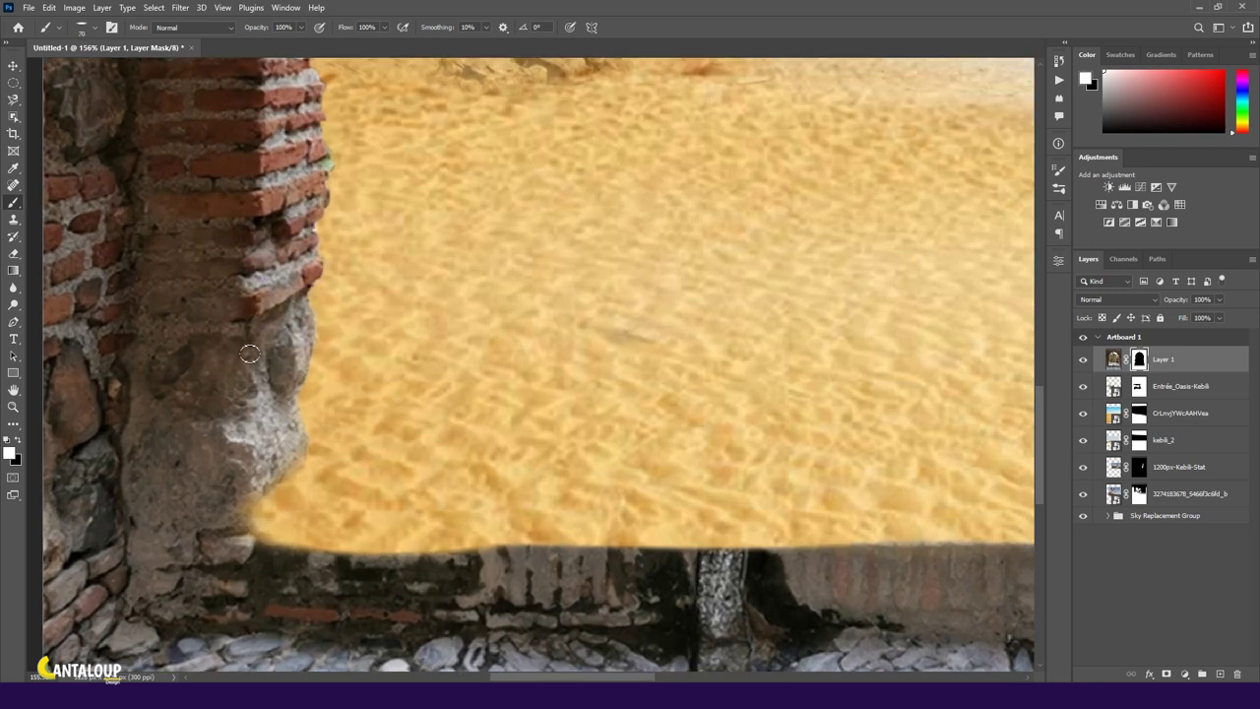
pyautogui.scroll(-3, 187, 450)
pyautogui.scroll(2, 776, 301)
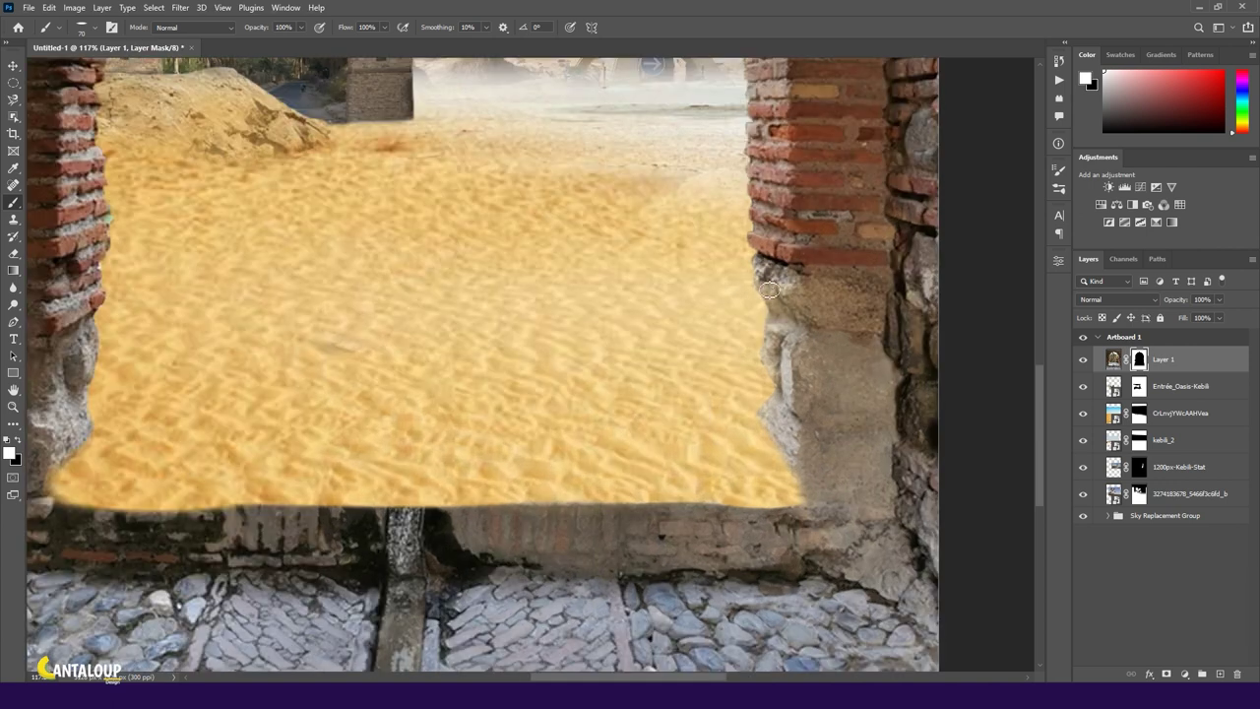
pyautogui.moveTo(776, 304); pyautogui.dragTo(783, 451)
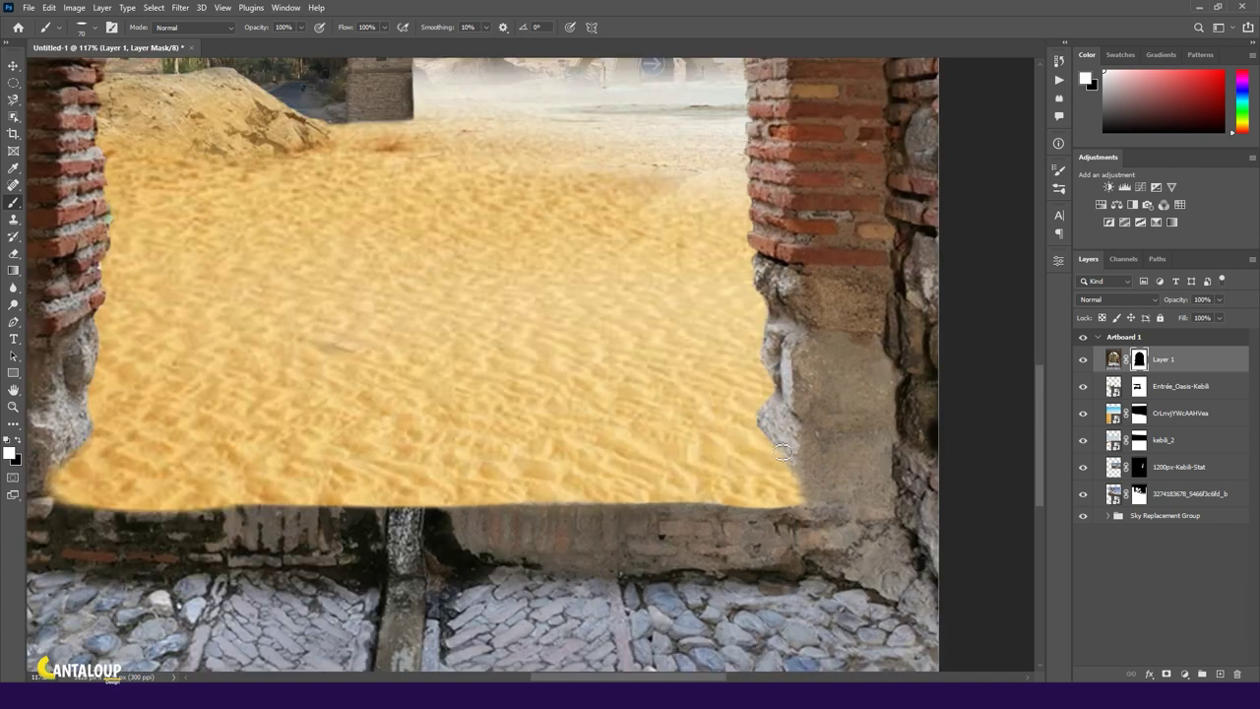
pyautogui.scroll(-3, 853, 453)
pyautogui.scroll(2, 547, 425)
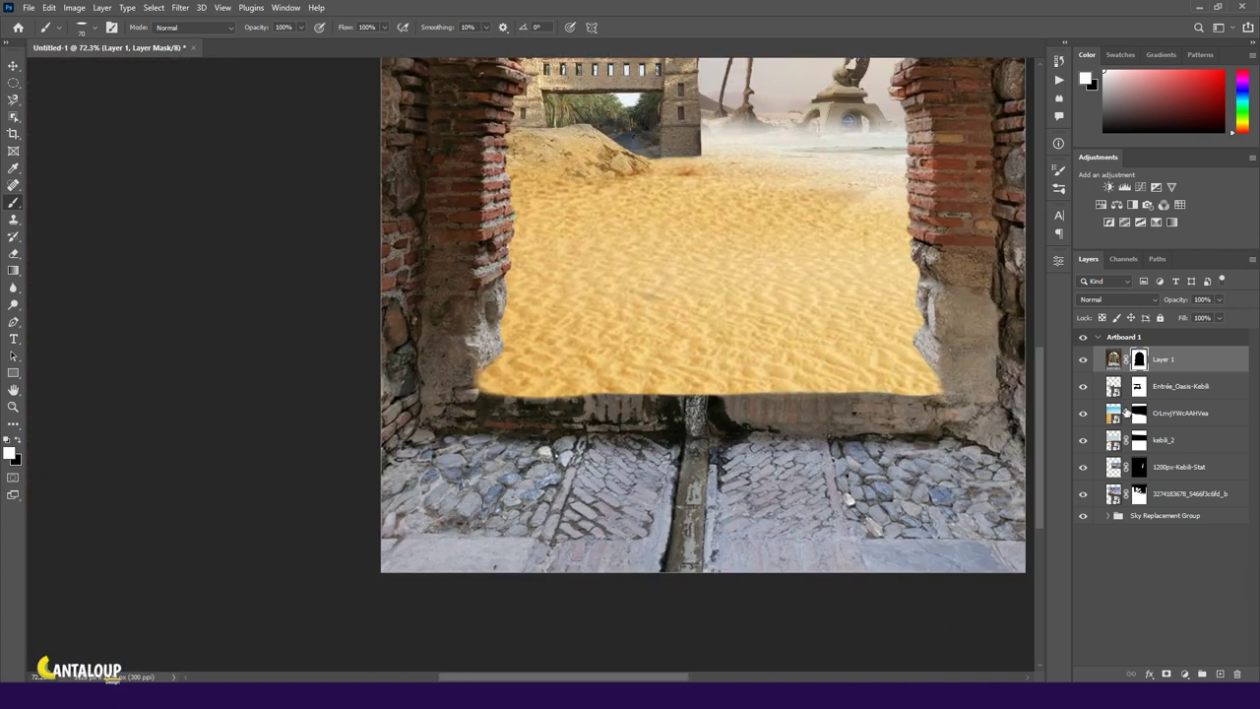
# Step: Remove the white fringe under the sand on the sand photo's mask with a softer brush
pyautogui.keyDown('ctrl'); pyautogui.click(923, 408); pyautogui.keyUp('ctrl')
pyautogui.scroll(1, 497, 404)
pyautogui.press('x')
pyautogui.moveTo(492, 382); pyautogui.dragTo(311, 383)
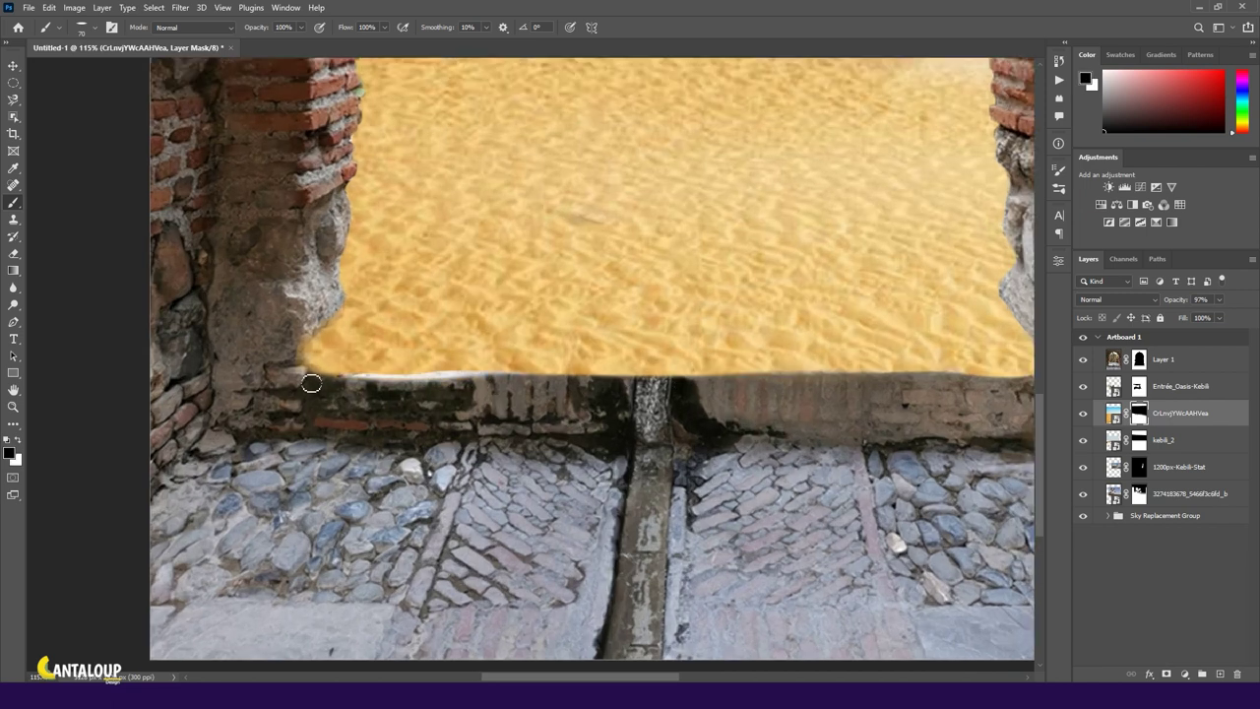
pyautogui.press('x')
pyautogui.moveTo(471, 361); pyautogui.dragTo(303, 388)
pyautogui.rightClick(394, 372)
pyautogui.moveTo(443, 423); pyautogui.dragTo(414, 423)
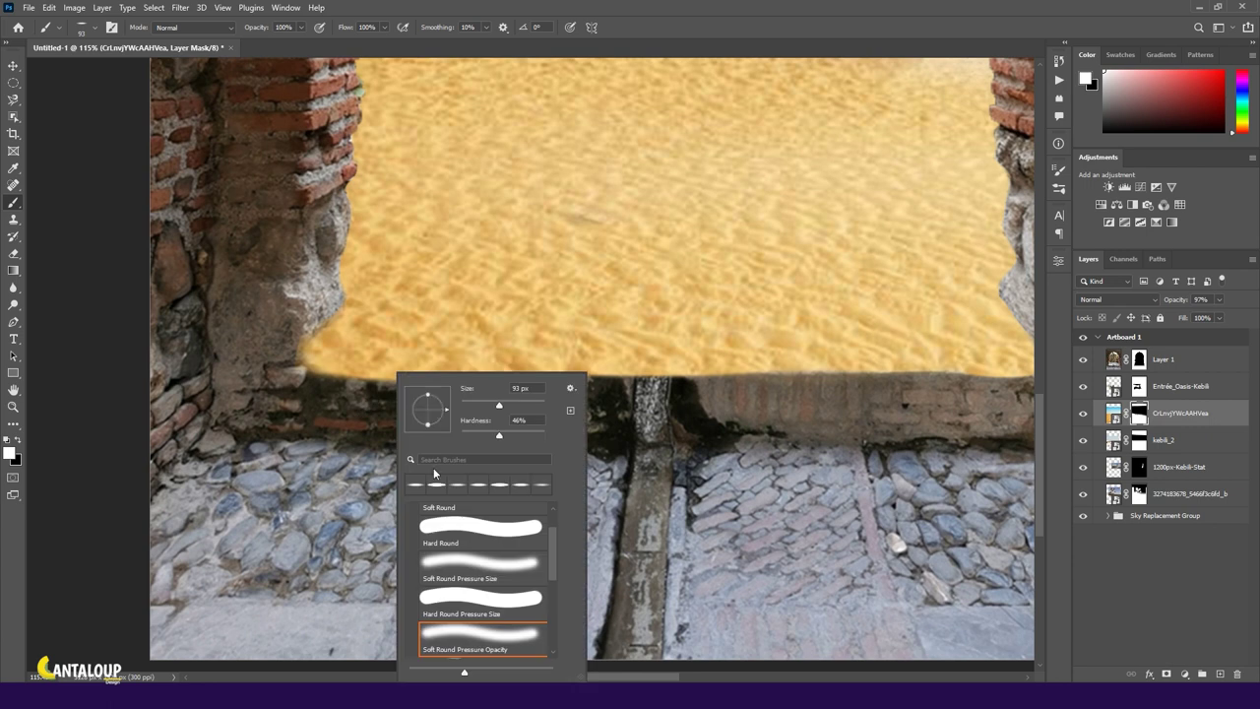
pyautogui.press('Return')
pyautogui.press('x')
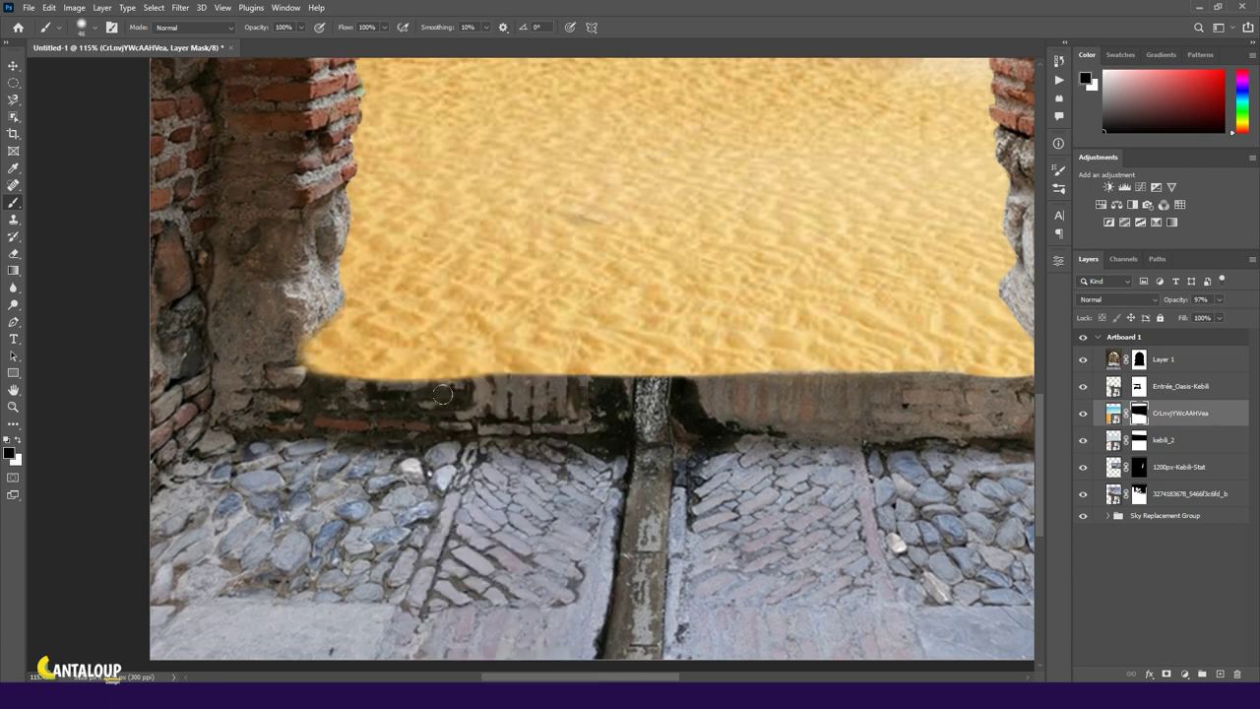
pyautogui.moveTo(872, 430); pyautogui.dragTo(675, 455)
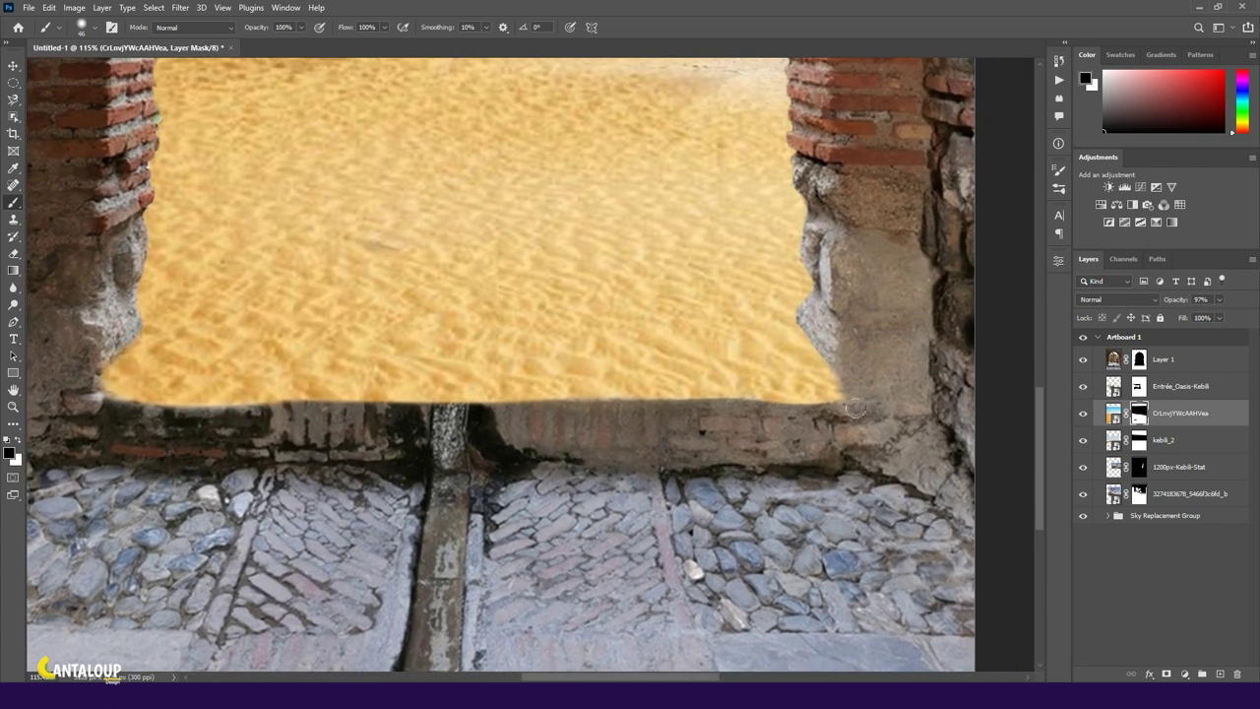
pyautogui.press('x')
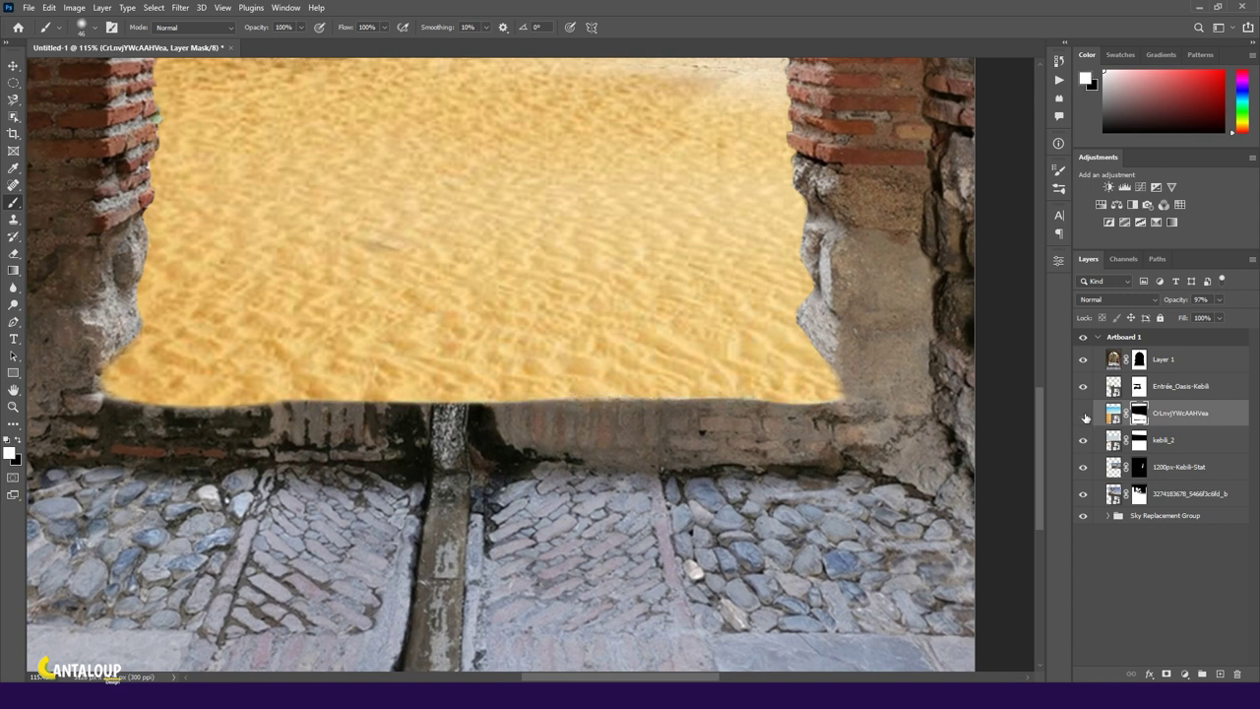
pyautogui.hotkey('ctrl', '0')
# Step: Place the camel caravan desert photo into the composition and scale it down
pyautogui.press('v')
pyautogui.click(1131, 595)
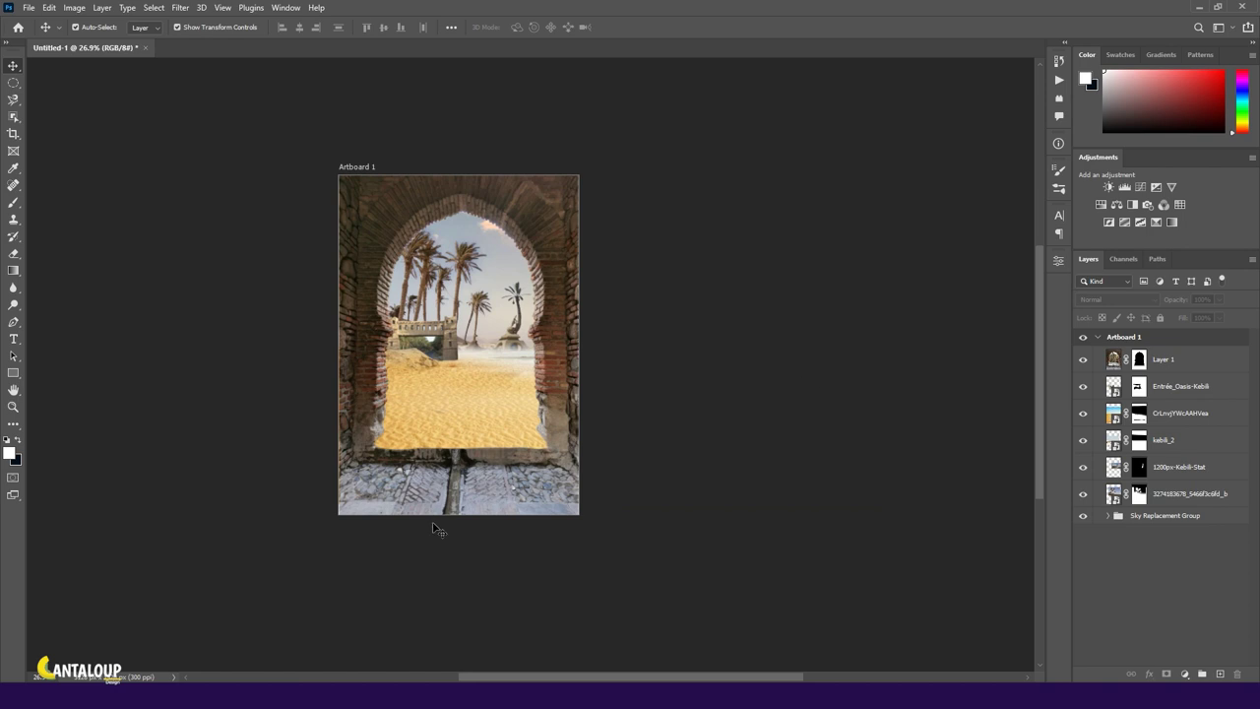
pyautogui.moveTo(435, 529); pyautogui.dragTo(599, 472)
pyautogui.scroll(10, 598, 473)
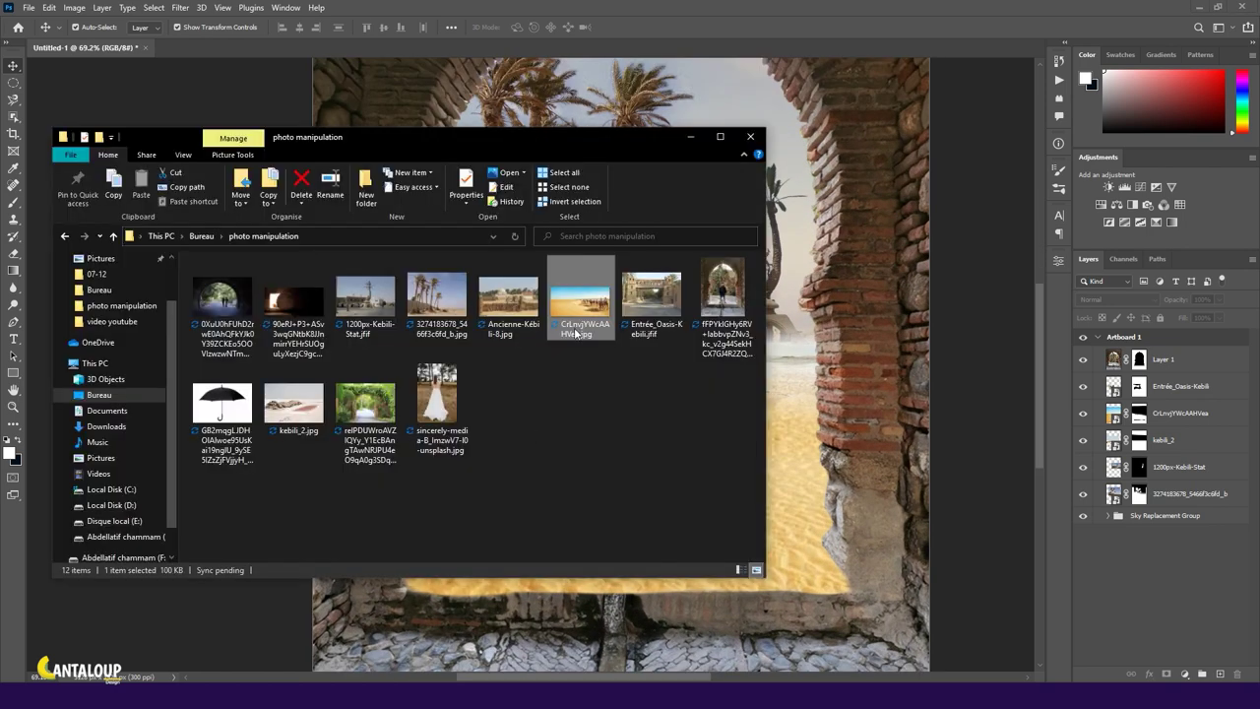
pyautogui.moveTo(577, 333); pyautogui.dragTo(580, 280)
pyautogui.moveTo(931, 323)
pyautogui.mouseDown()
pyautogui.moveTo(640, 321)
pyautogui.moveTo(726, 252)
pyautogui.mouseUp()
pyautogui.moveTo(726, 132); pyautogui.dragTo(664, 157)
pyautogui.moveTo(591, 256); pyautogui.dragTo(677, 275)
pyautogui.click(650, 27)
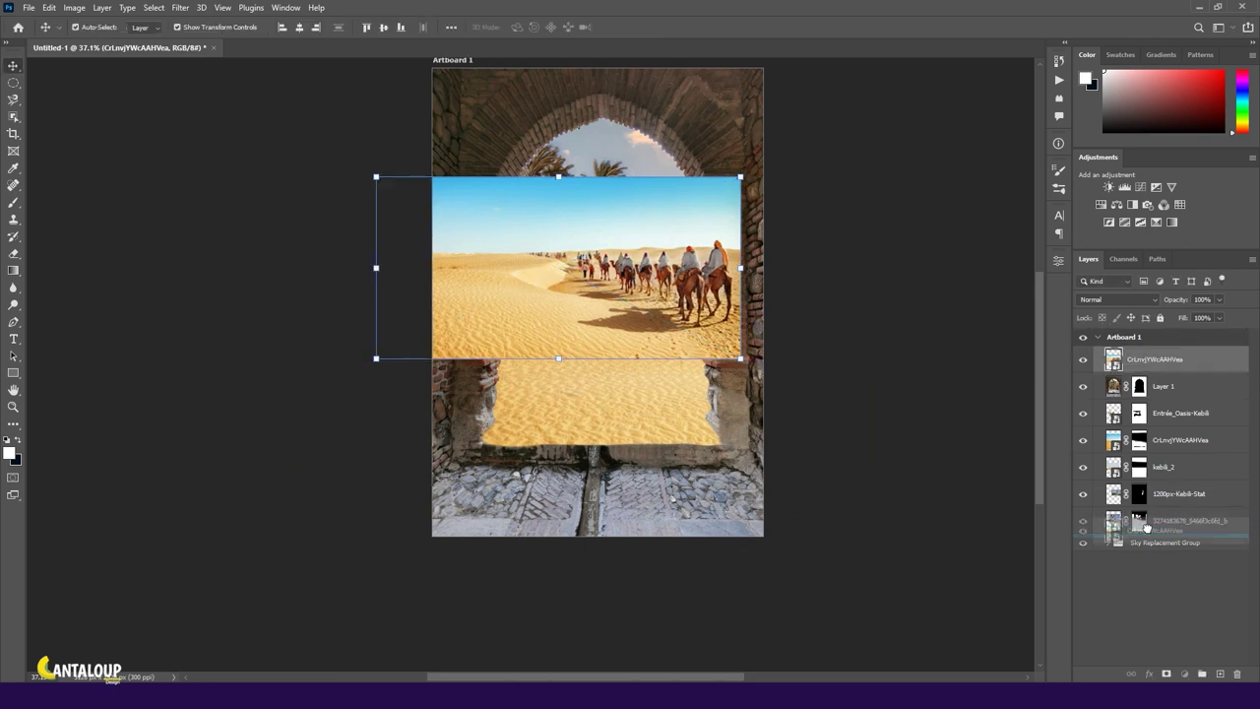
# Step: Move the camel photo layer to the bottom of the stack and fit it inside the arch
pyautogui.moveTo(1142, 341); pyautogui.dragTo(1150, 522)
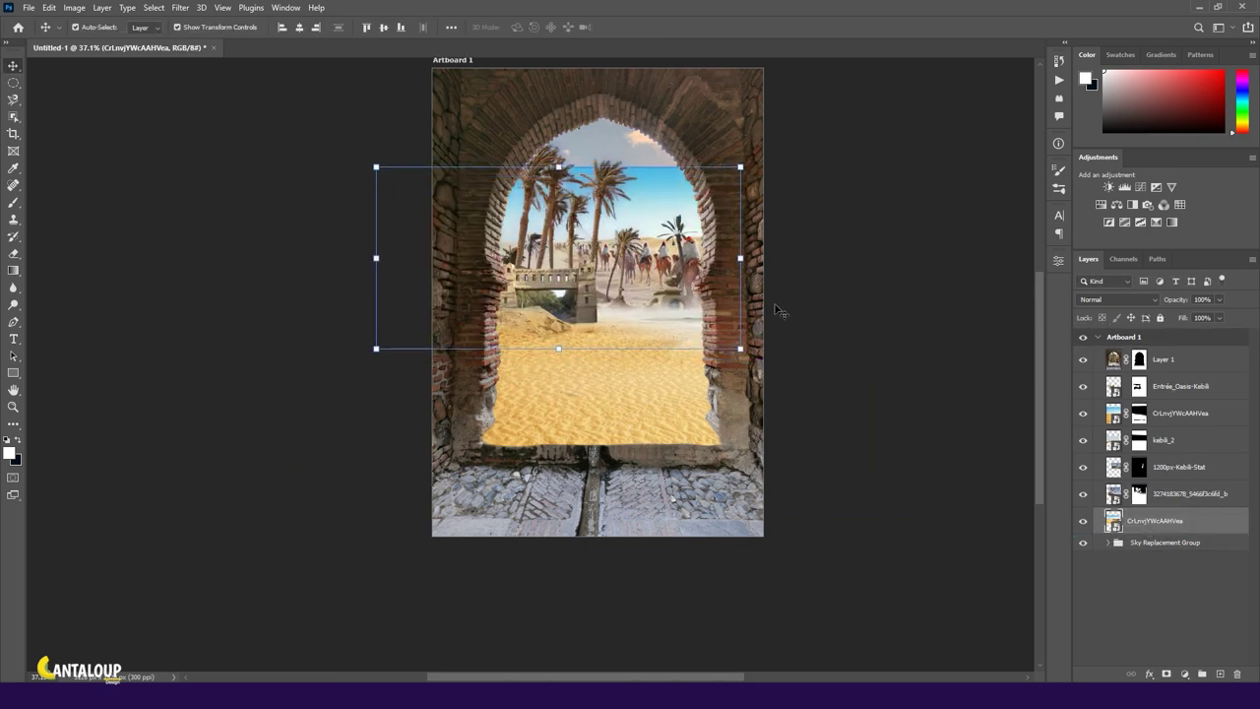
pyautogui.hotkey('ctrl', 't')
pyautogui.moveTo(741, 178); pyautogui.dragTo(690, 203)
pyautogui.moveTo(559, 205)
pyautogui.mouseDown()
pyautogui.moveTo(561, 218)
pyautogui.moveTo(606, 214)
pyautogui.mouseUp()
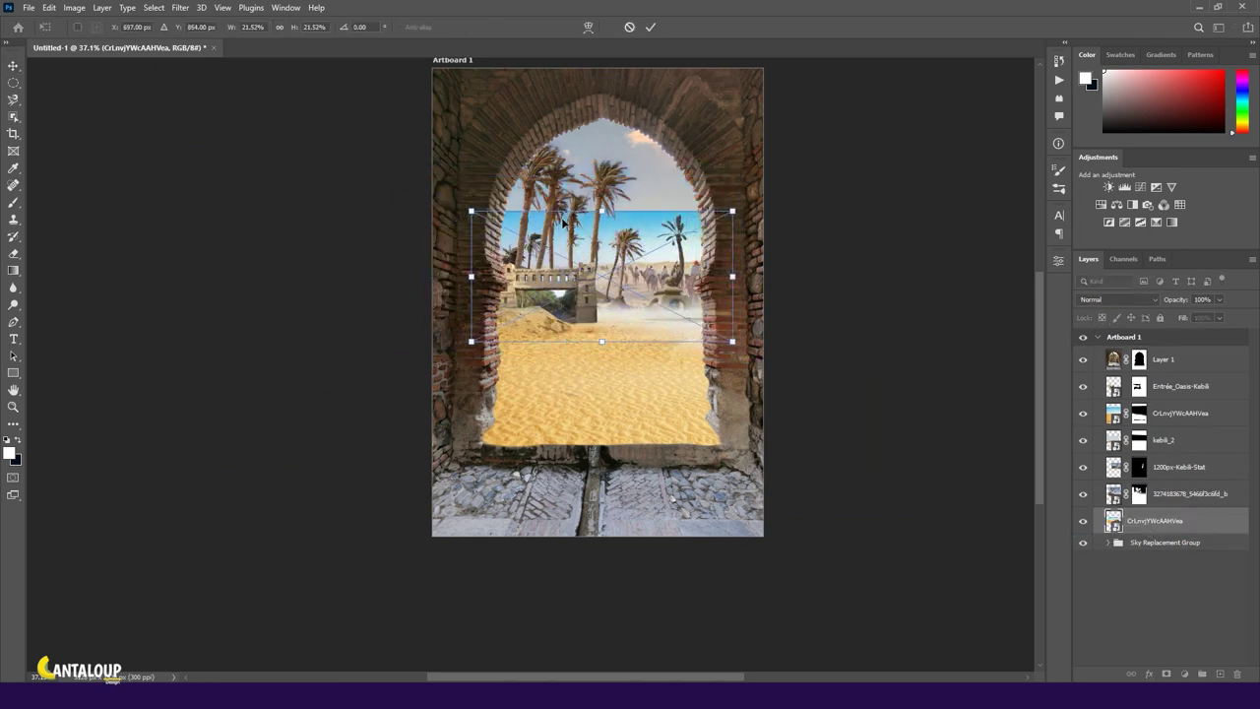
pyautogui.click(651, 27)
pyautogui.click(1144, 591)
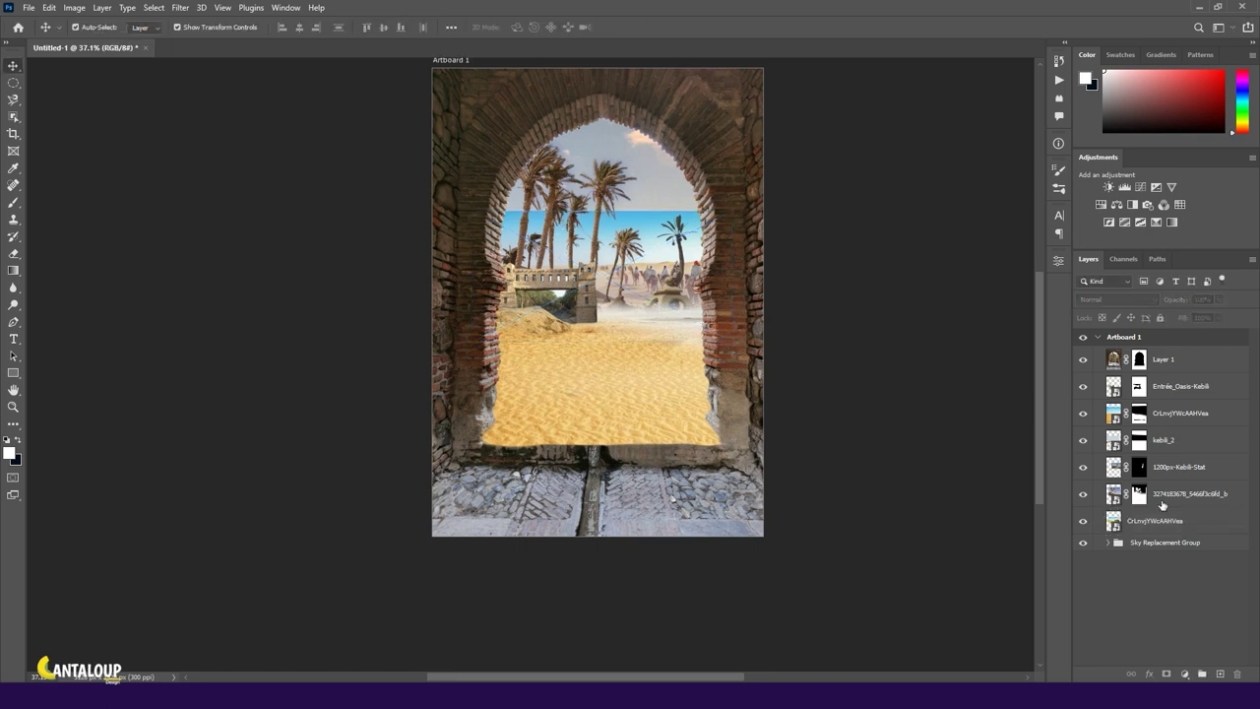
# Step: Mask the camel layer and brush the hard sky seam into the arch's sky
pyautogui.click(1181, 520)
pyautogui.click(1167, 675)
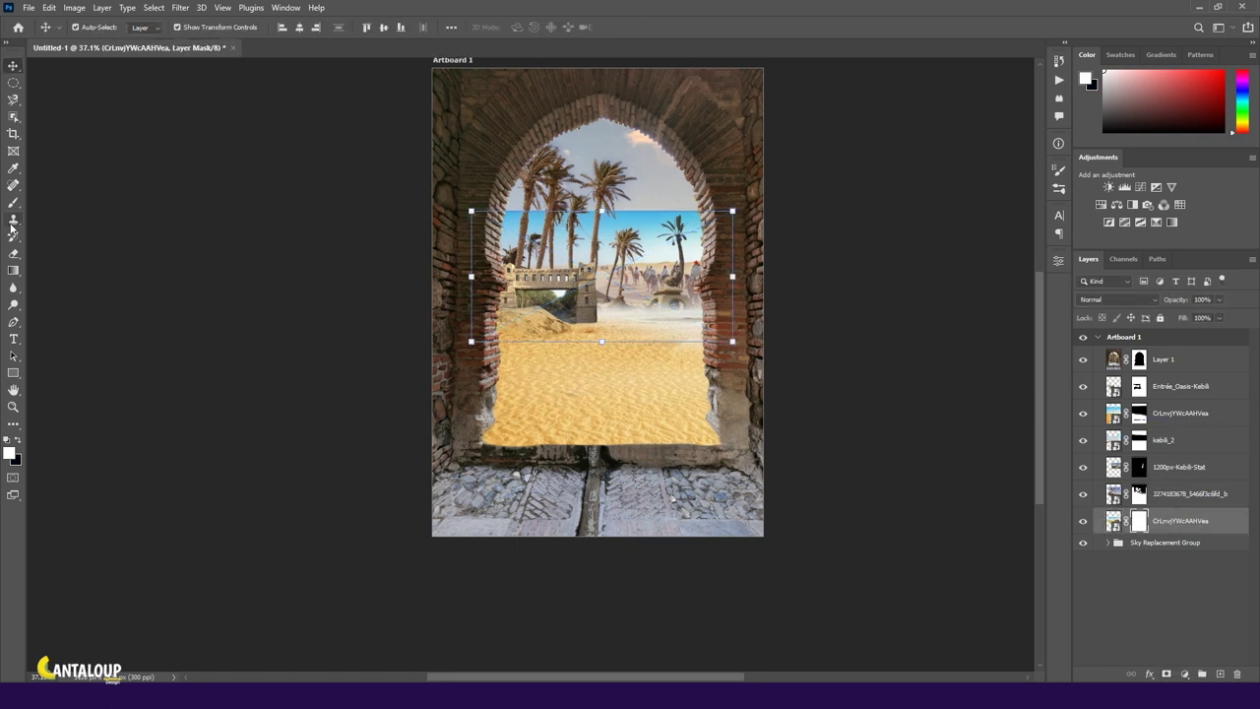
pyautogui.press('b')
pyautogui.scroll(3, 512, 267)
pyautogui.scroll(3, 512, 268)
pyautogui.moveTo(886, 138); pyautogui.dragTo(512, 189)
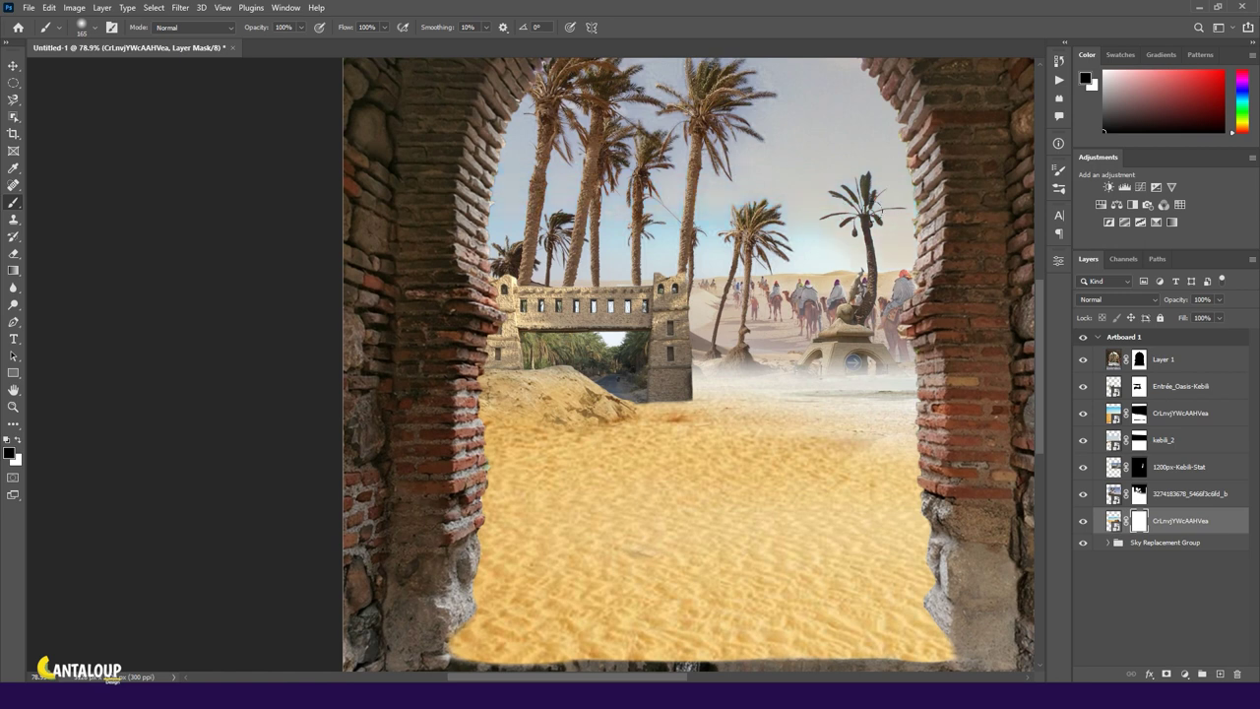
pyautogui.scroll(-3, 527, 110)
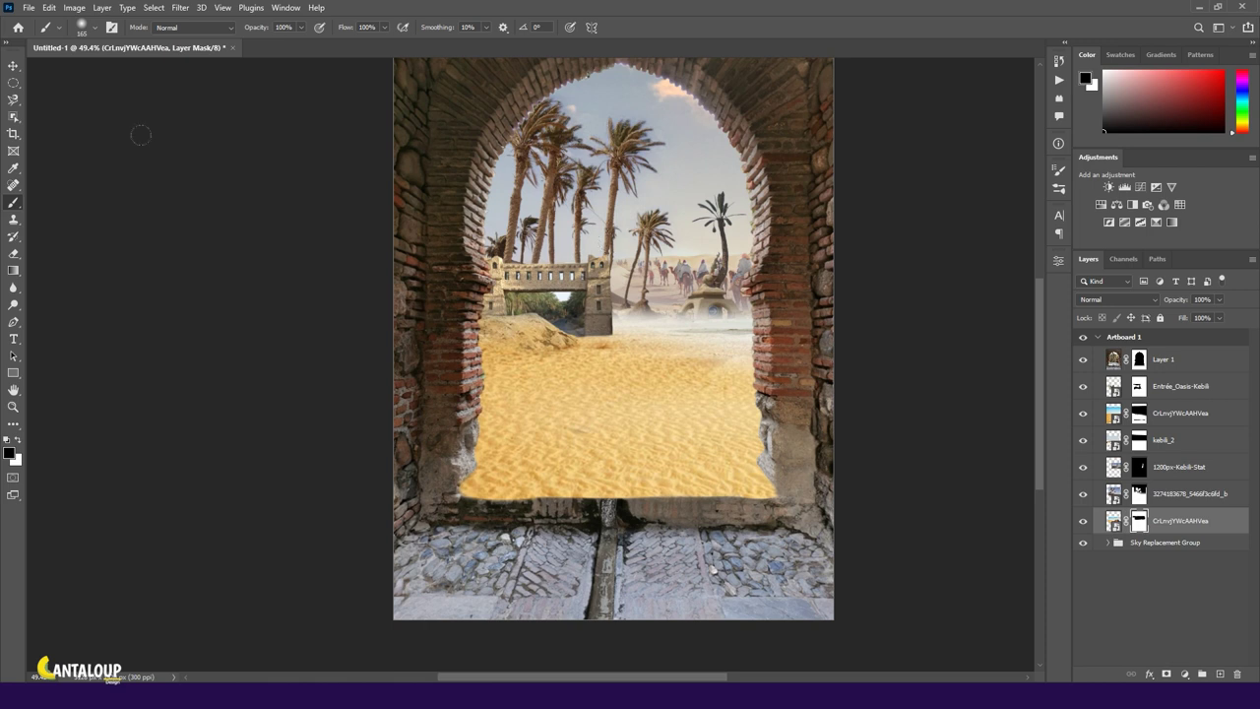
pyautogui.press('v')
pyautogui.click(1115, 571)
pyautogui.hotkey('alt', 'Tab')
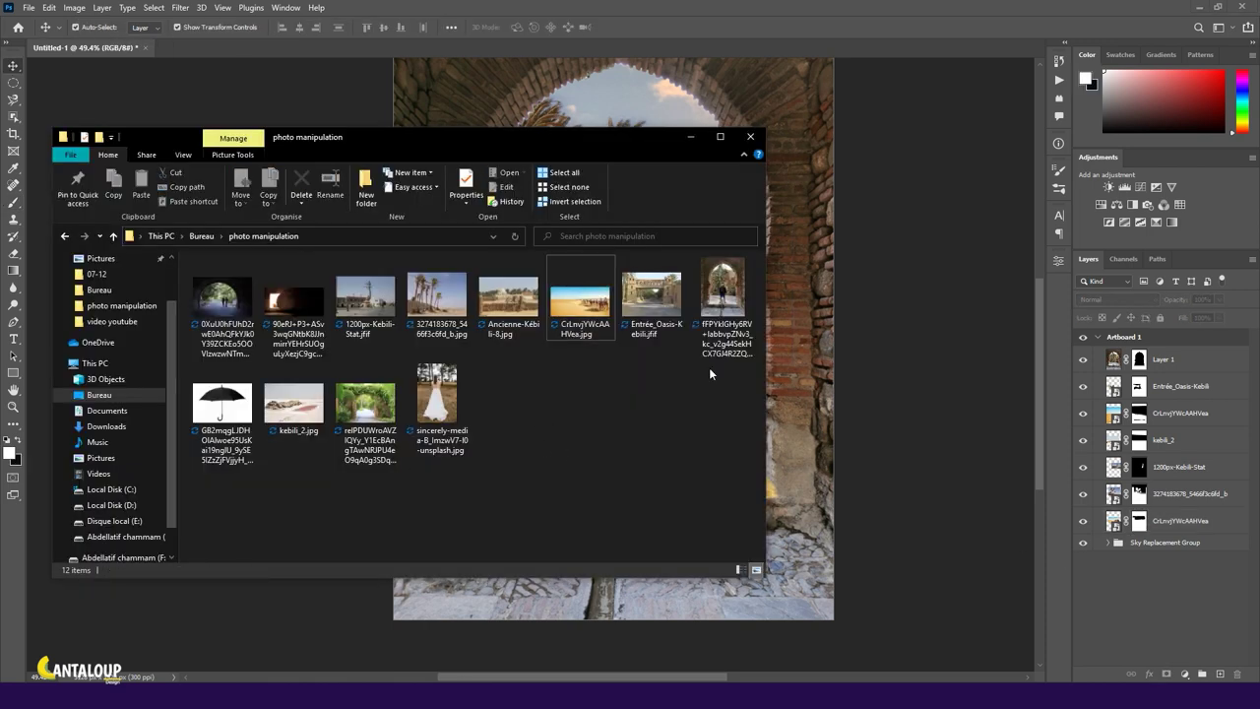
# Step: Place the Ancienne-Kebili-8 photo and stack its layer just above Sky Replacement Group
pyautogui.moveTo(508, 295)
pyautogui.mouseDown()
pyautogui.moveTo(549, 276)
pyautogui.moveTo(584, 304)
pyautogui.mouseUp()
pyautogui.click(650, 26)
pyautogui.moveTo(1143, 342); pyautogui.dragTo(1173, 573)
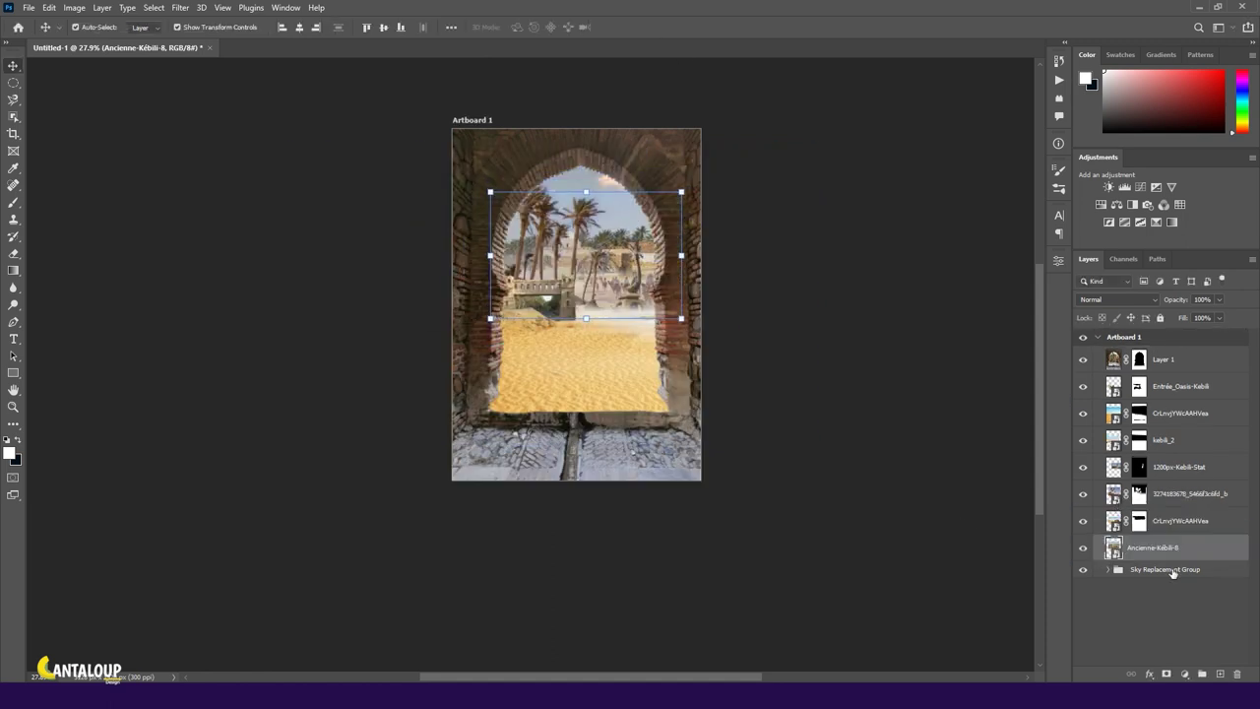
pyautogui.keyDown('alt'); pyautogui.scroll(2, 610, 271); pyautogui.keyUp('alt')
pyautogui.keyDown('alt'); pyautogui.scroll(3, 620, 261); pyautogui.keyUp('alt')
# Step: Nudge the old-town photo up, down and right so its domes sit between the palms
pyautogui.hotkey('shift', 'Up')
pyautogui.hotkey('shift', 'Up')
pyautogui.hotkey('shift', 'Up')
pyautogui.hotkey('shift', 'Up')
pyautogui.hotkey('shift', 'Up')
pyautogui.hotkey('shift', 'Up')
pyautogui.hotkey('shift', 'Down')
pyautogui.hotkey('shift', 'Down')
pyautogui.hotkey('shift', 'Down')
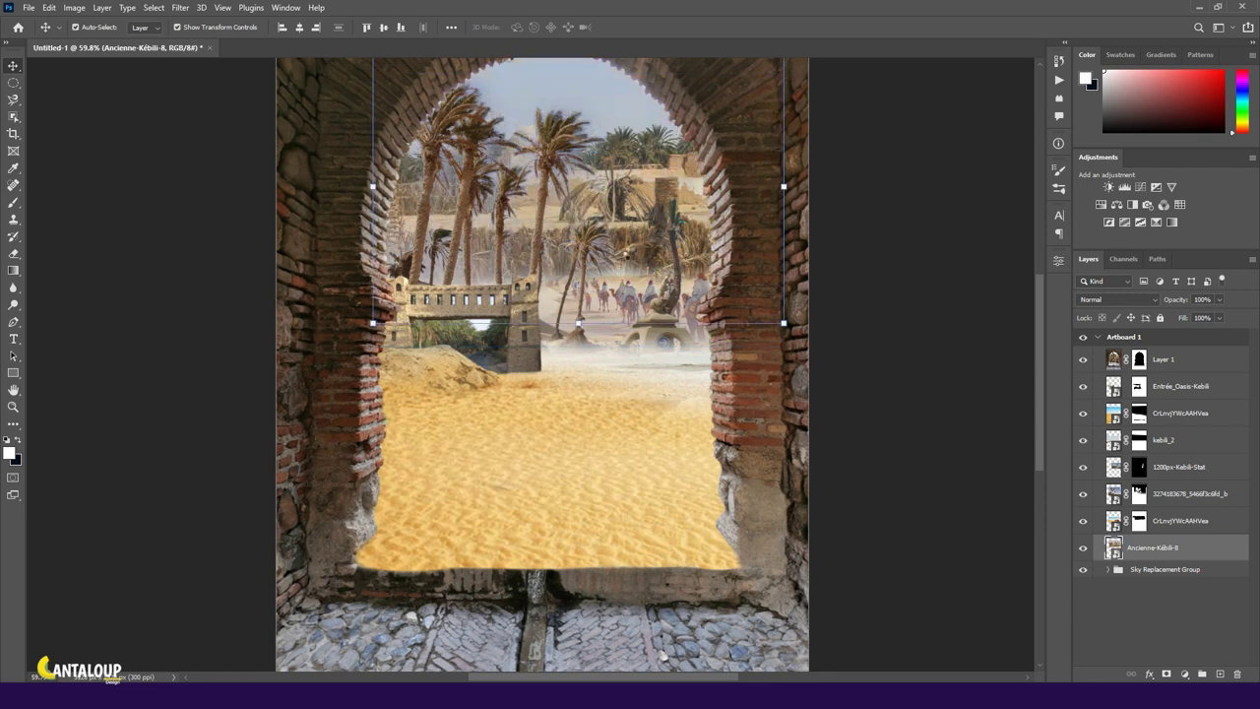
pyautogui.hotkey('shift', 'Down')
pyautogui.hotkey('shift', 'Down')
pyautogui.hotkey('shift', 'Down')
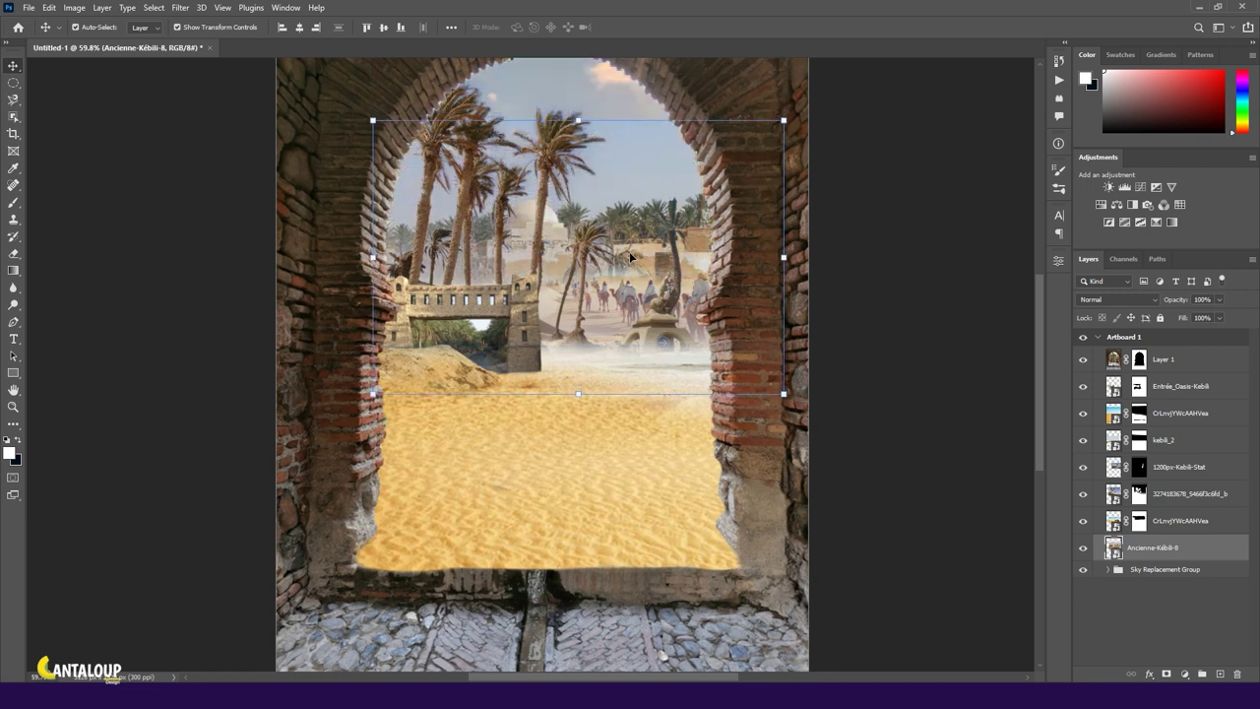
pyautogui.hotkey('shift', 'Right')
pyautogui.hotkey('shift', 'Right')
pyautogui.click(1170, 623)
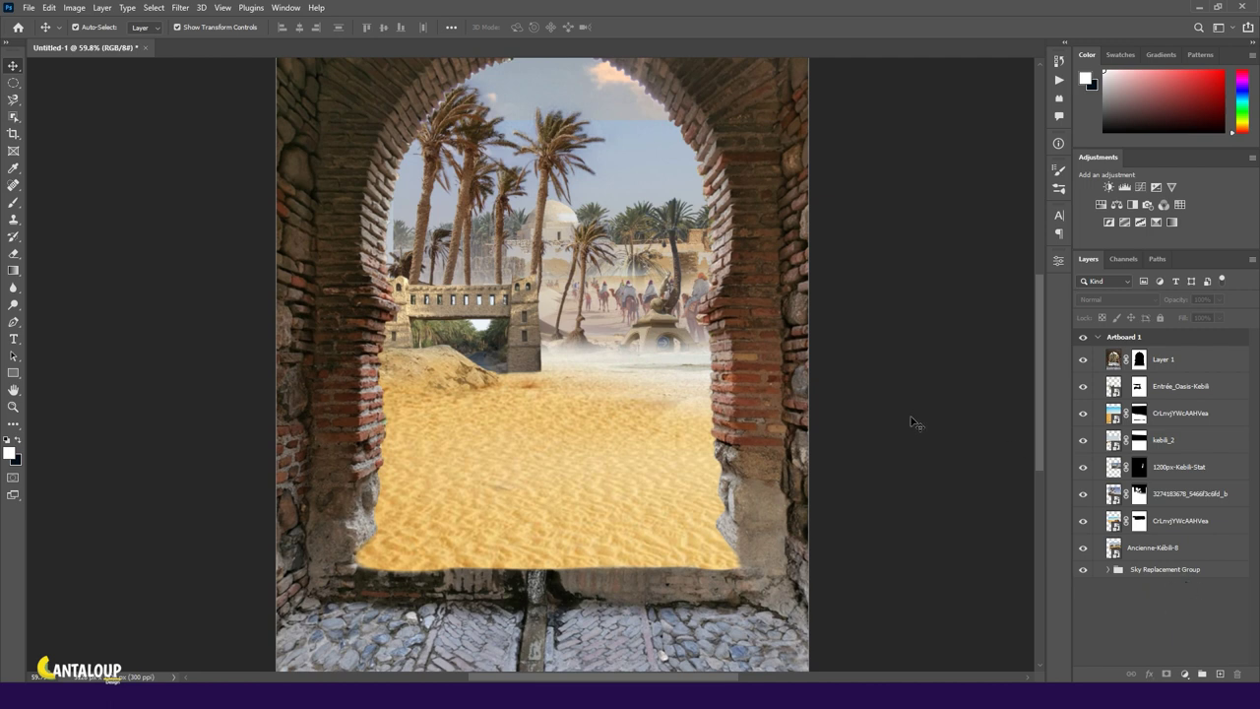
# Step: Add a layer mask to the Ancienne-Kebili-8 layer and paint it with black
pyautogui.click(1172, 547)
pyautogui.click(1167, 673)
pyautogui.press('b')
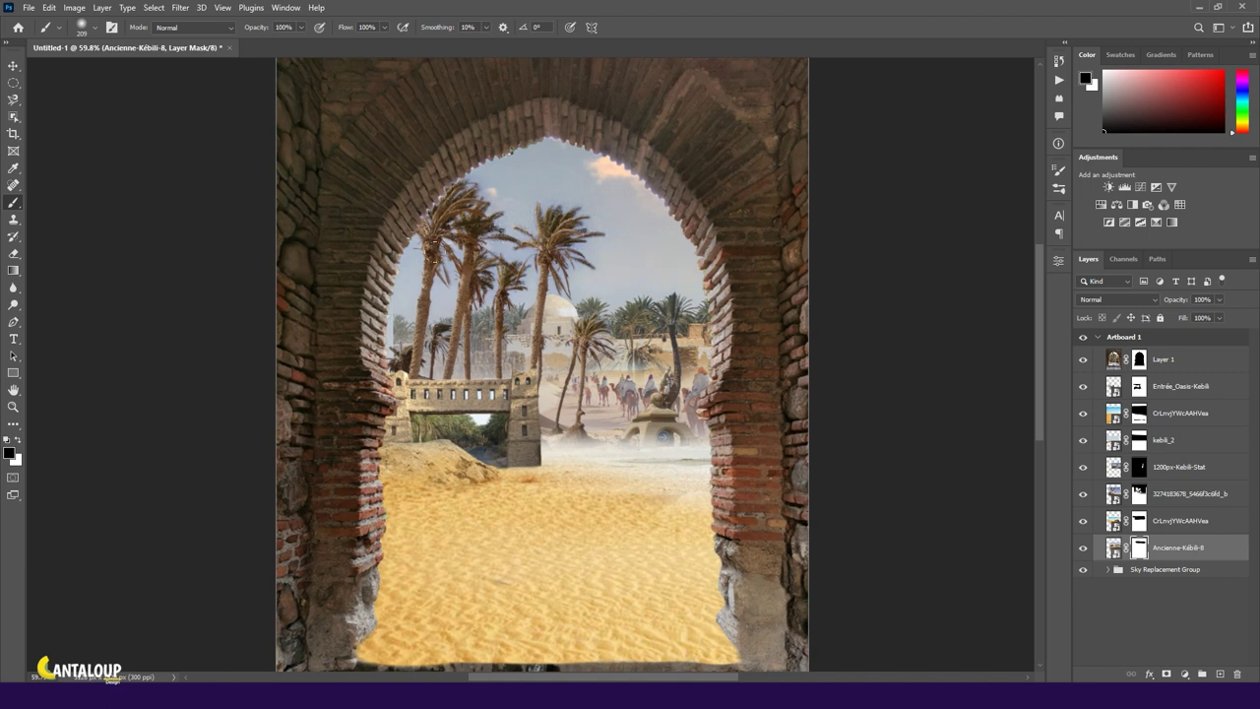
# Step: Hide the gate layer and inspect the 1200px-Kebili-Stat layer to check the blend
pyautogui.press('v')
pyautogui.click(1084, 386)
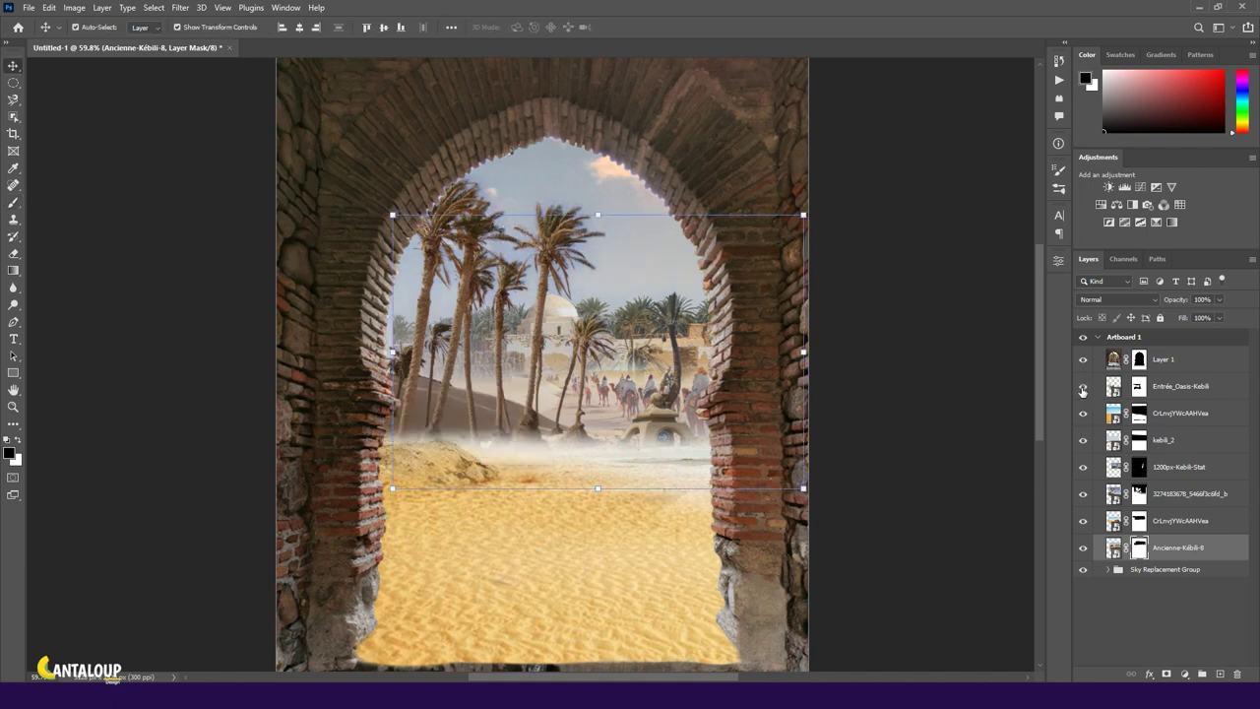
pyautogui.click(1189, 469)
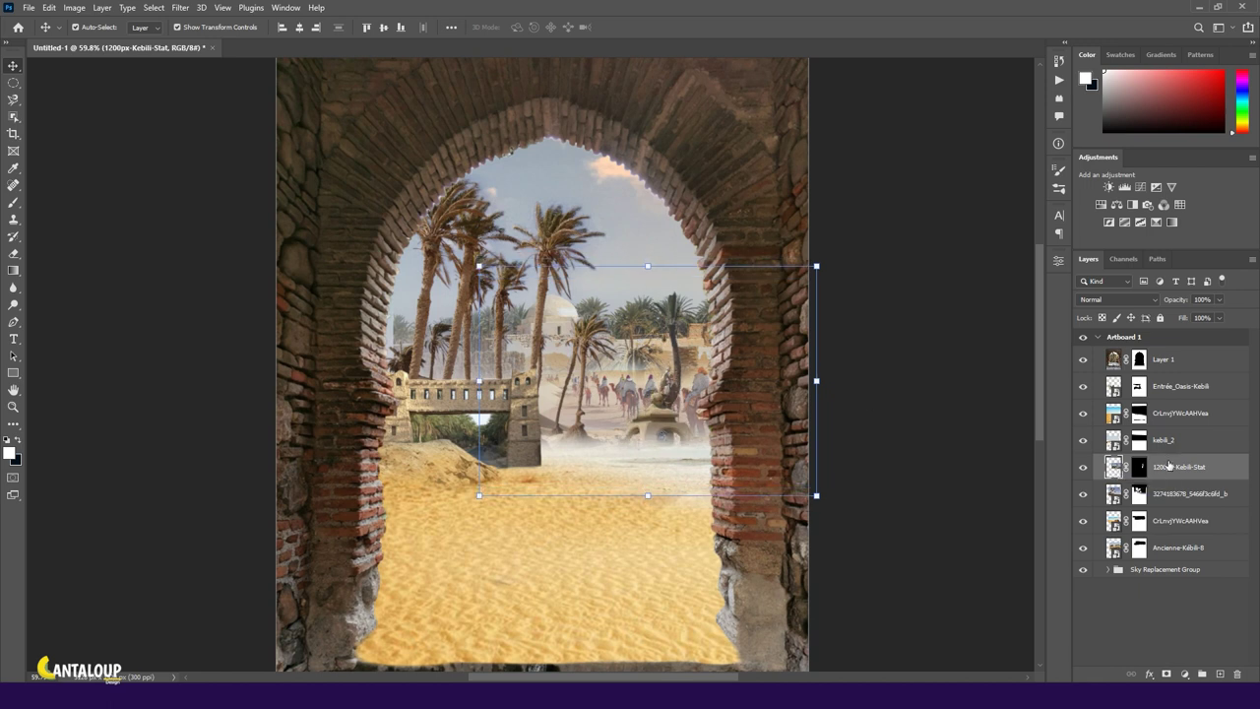
pyautogui.click(1135, 612)
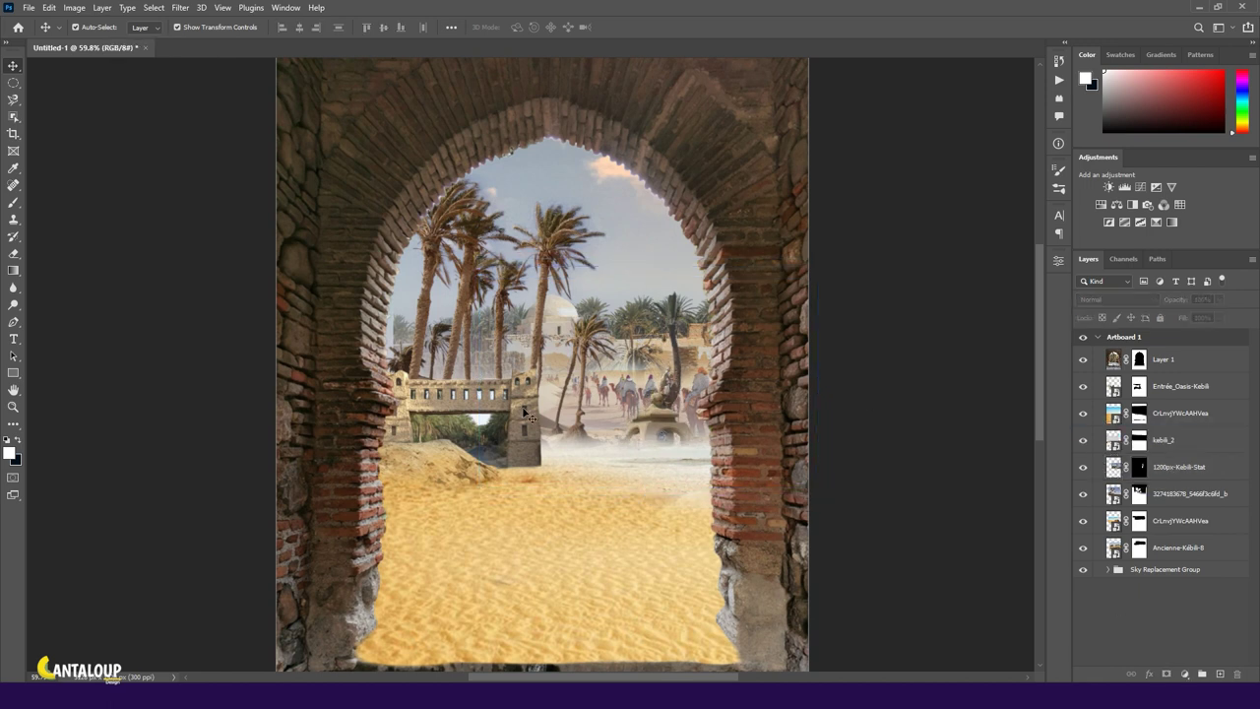
pyautogui.scroll(-3, 776, 497)
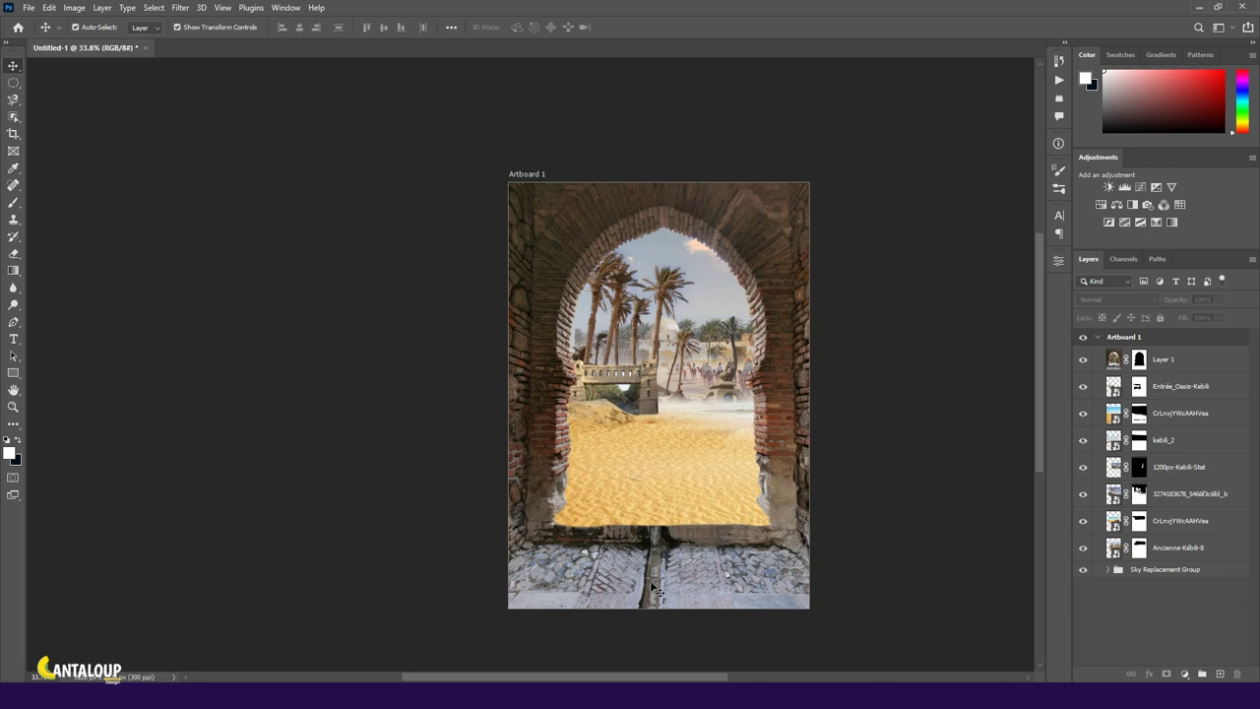
pyautogui.scroll(2, 693, 505)
pyautogui.scroll(1, 693, 505)
# Step: Select the sand layer's mask with a white brush and toggle Layer 1 to inspect the sand
pyautogui.click(1140, 412)
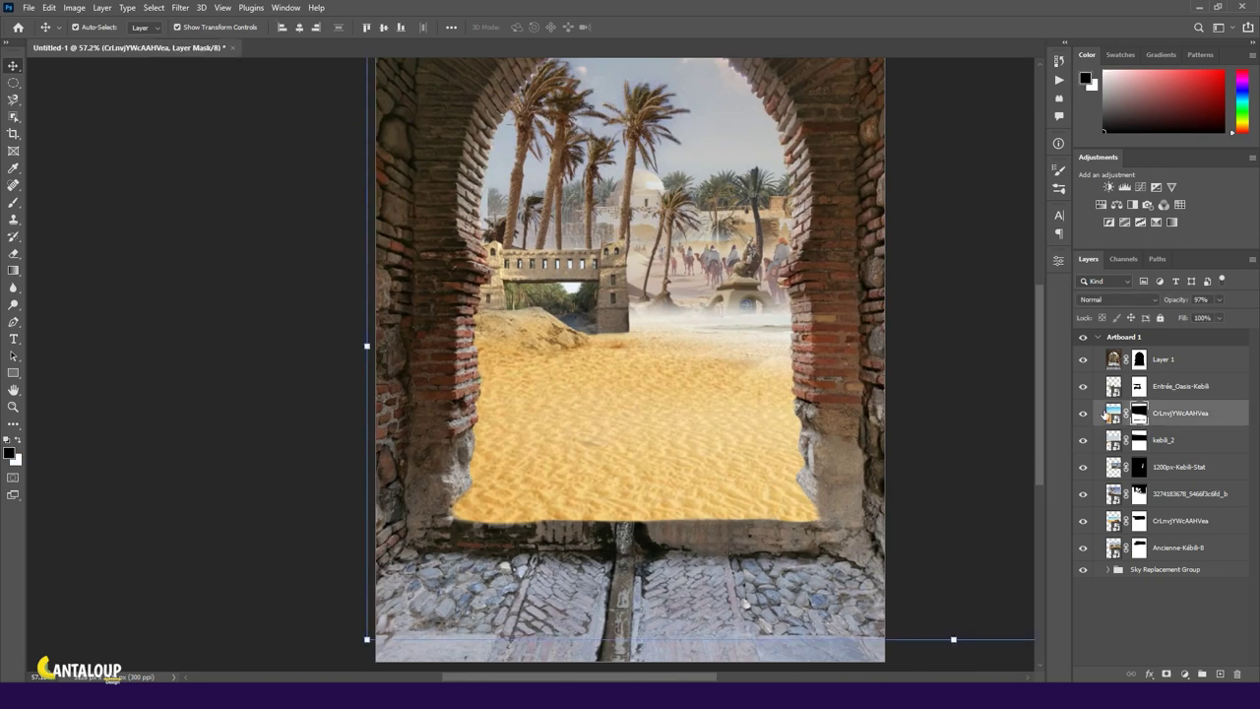
pyautogui.press('b')
pyautogui.press('x')
pyautogui.scroll(2, 679, 581)
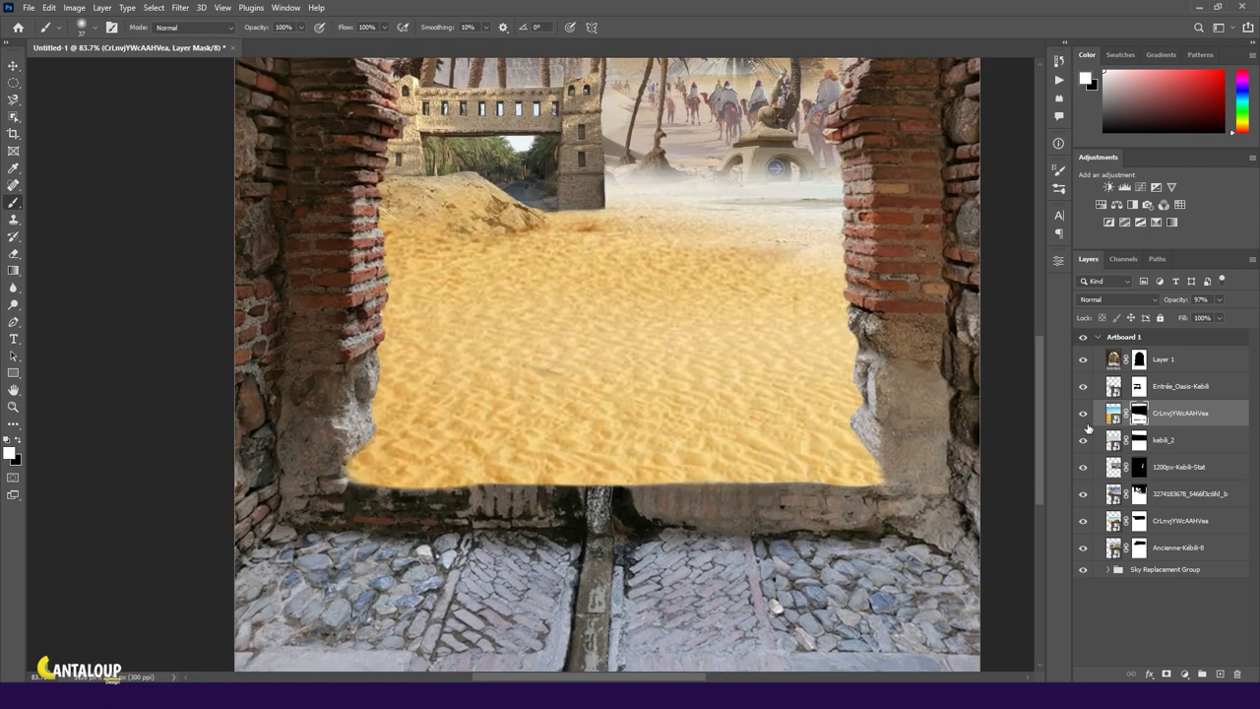
pyautogui.hscroll(2, 352, 310)
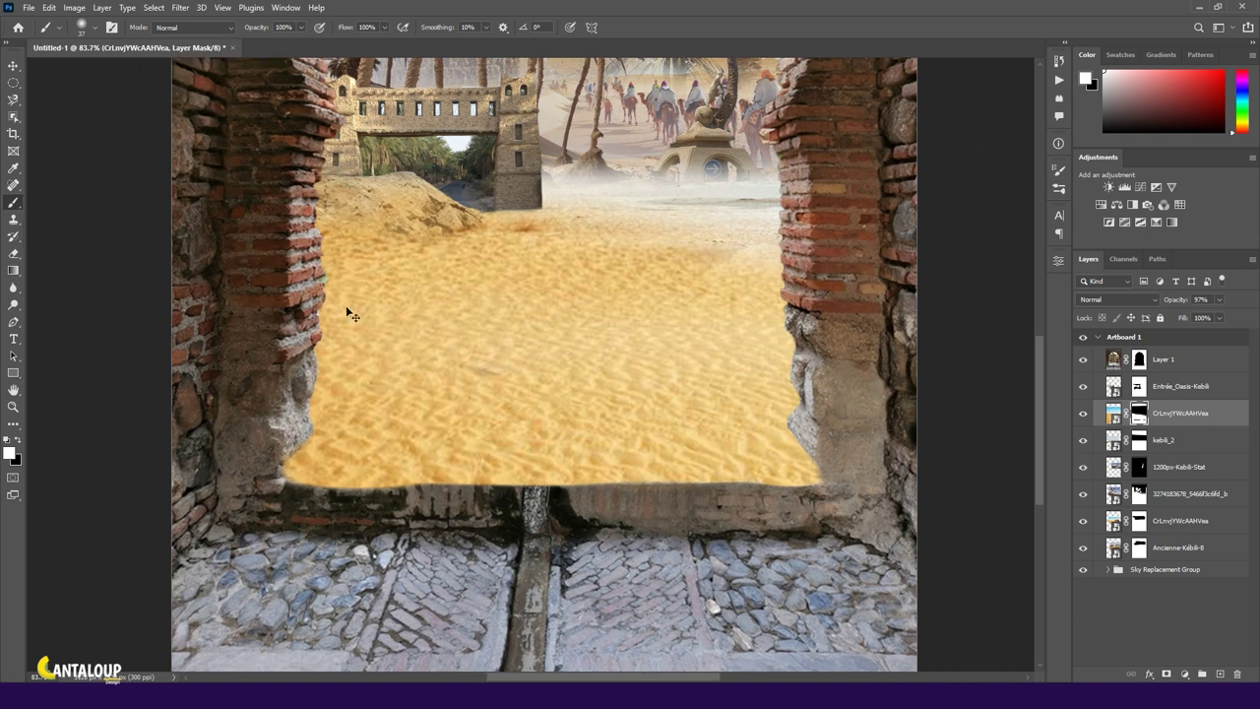
pyautogui.click(1084, 358)
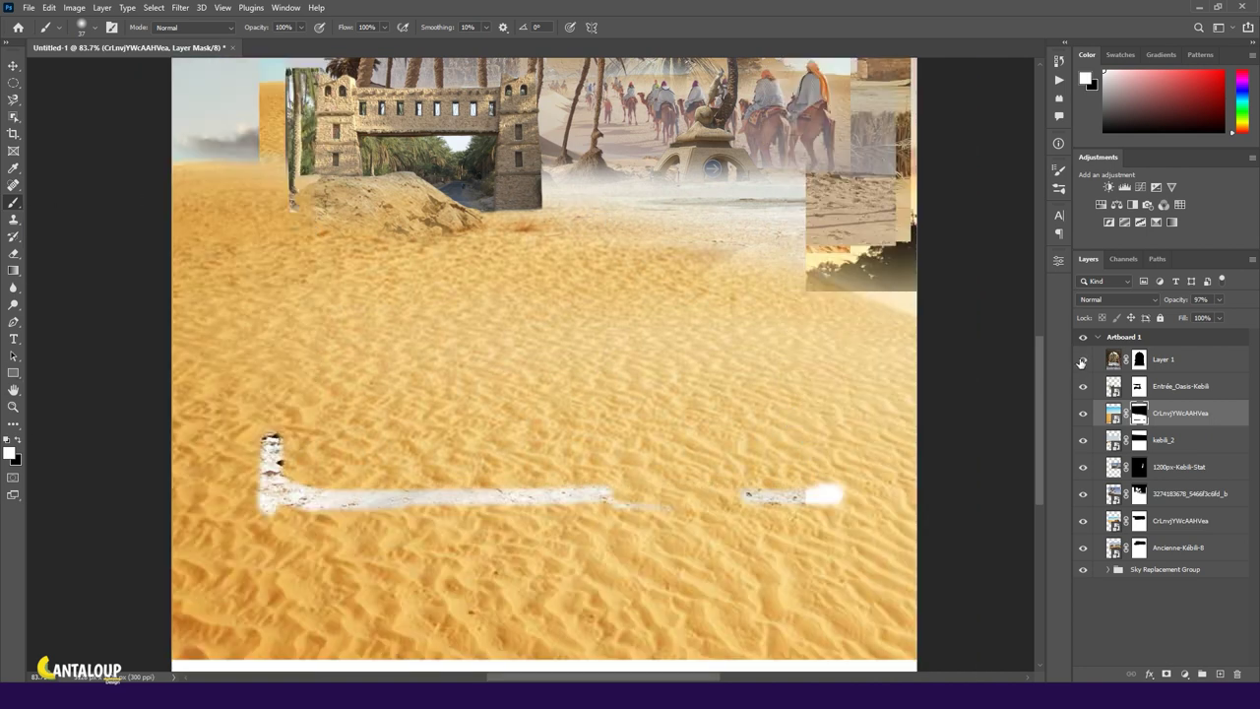
pyautogui.click(1084, 359)
# Step: Soften the sand's bottom and lower-left edges by painting black on Layer 1's mask
pyautogui.click(1140, 359)
pyautogui.press('x')
pyautogui.moveTo(764, 505)
pyautogui.mouseDown()
pyautogui.moveTo(554, 461)
pyautogui.moveTo(301, 468)
pyautogui.moveTo(762, 458)
pyautogui.moveTo(522, 464)
pyautogui.mouseUp()
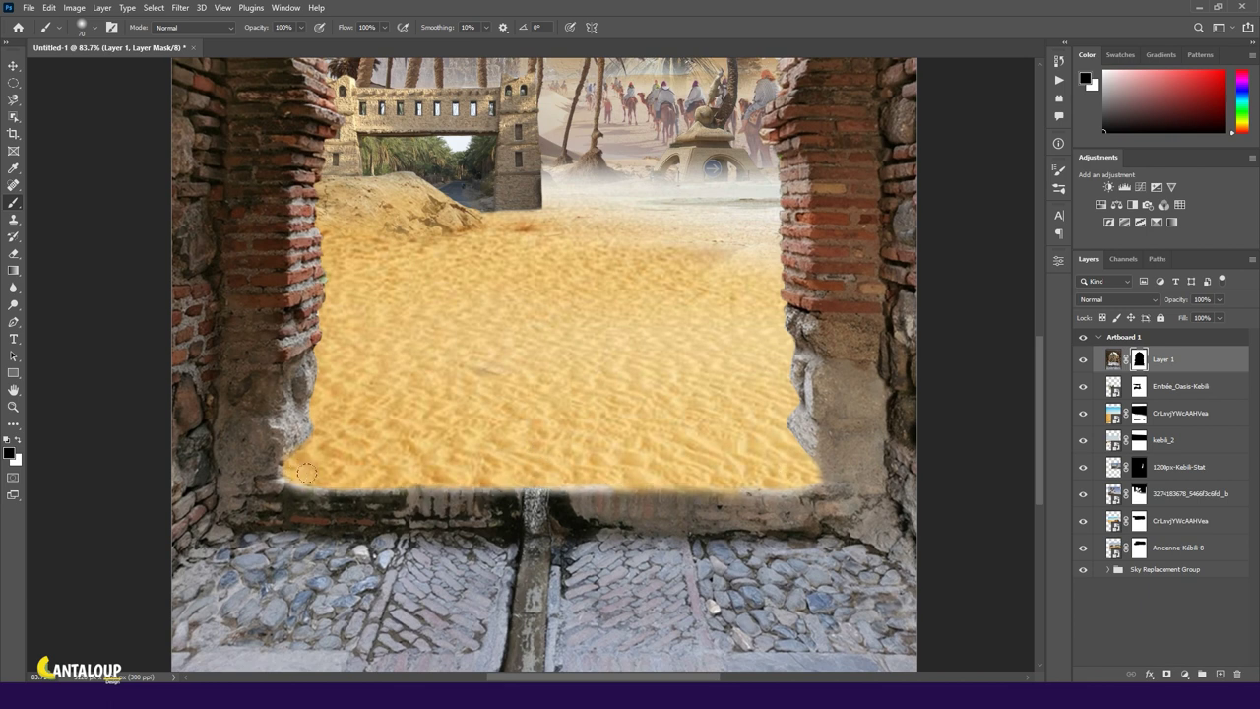
pyautogui.moveTo(306, 474); pyautogui.dragTo(580, 463)
pyautogui.click(1140, 415)
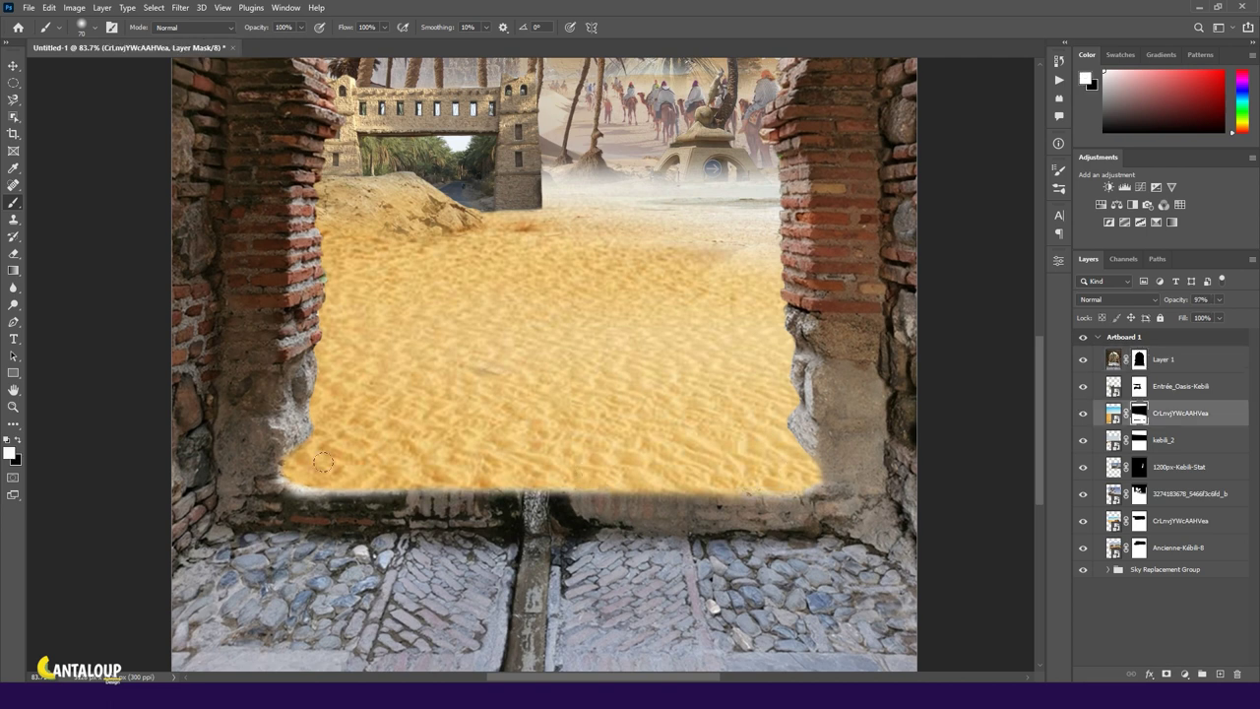
pyautogui.scroll(-3, 562, 381)
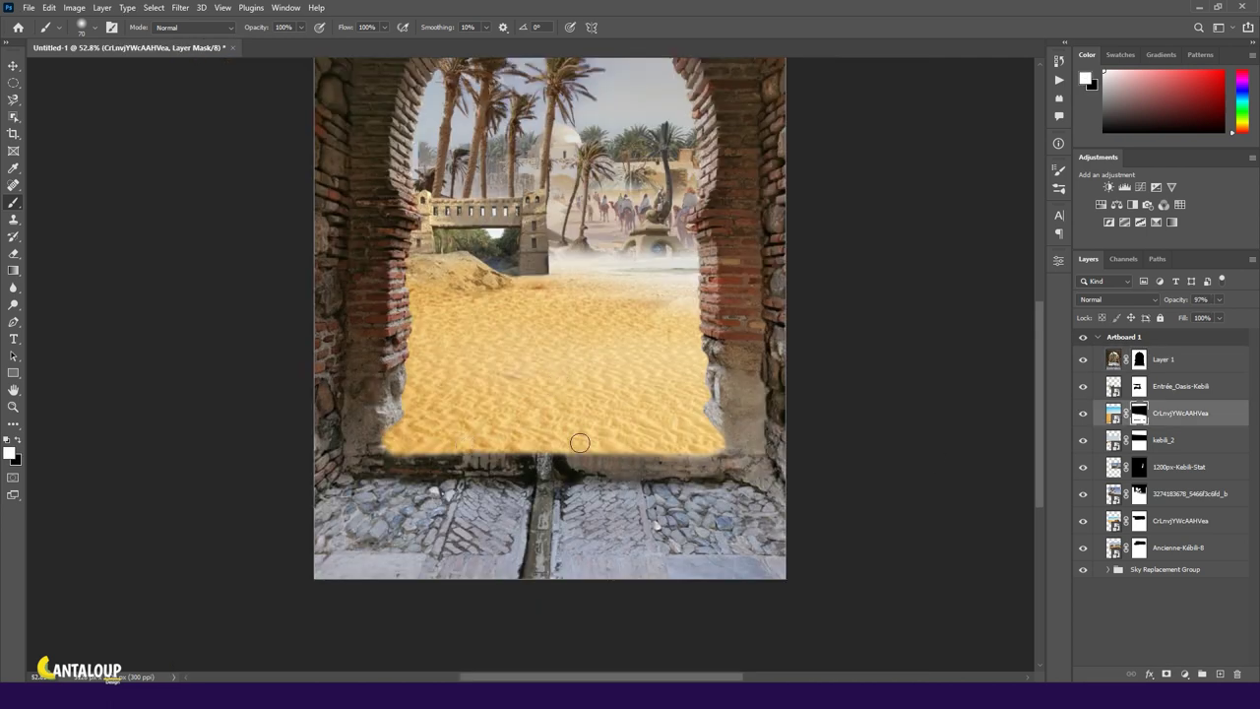
pyautogui.scroll(3, 580, 443)
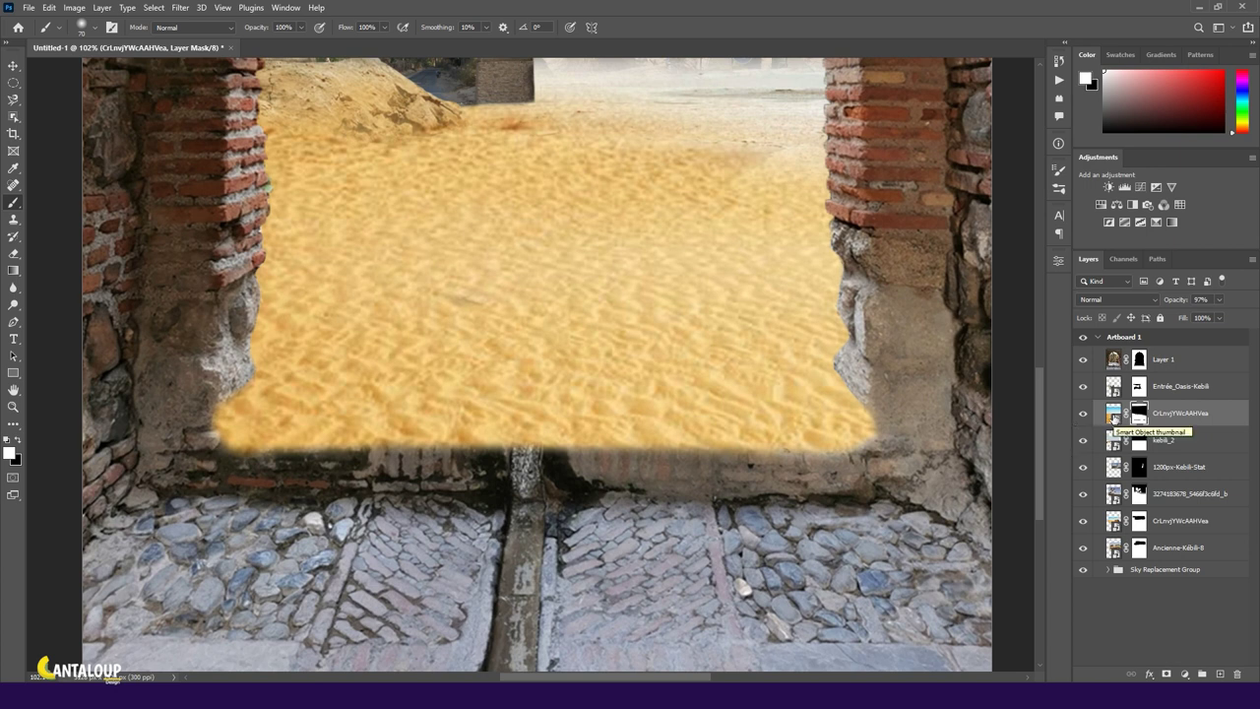
# Step: With a soft black brush on Layer 1's mask, reveal sand down the floor gutter
pyautogui.click(1140, 360)
pyautogui.rightClick(502, 463)
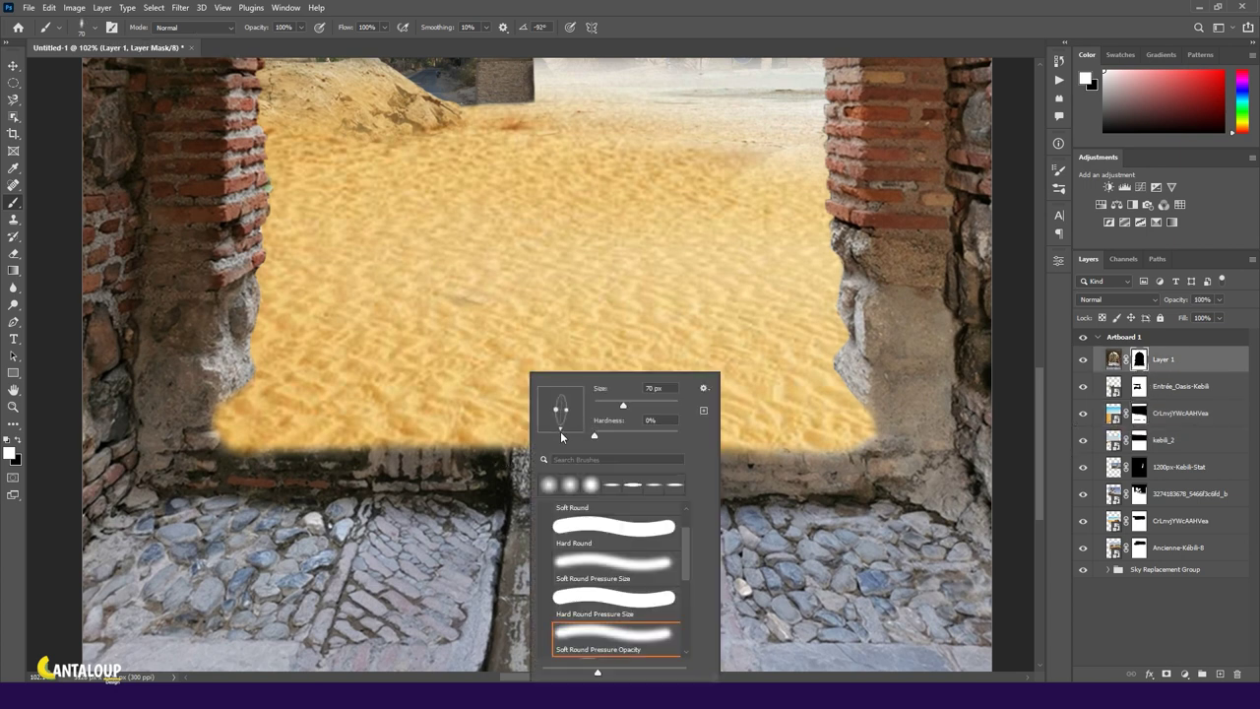
pyautogui.press('Escape')
pyautogui.press('x')
pyautogui.moveTo(524, 512)
pyautogui.mouseDown()
pyautogui.moveTo(522, 440)
pyautogui.moveTo(521, 476)
pyautogui.mouseUp()
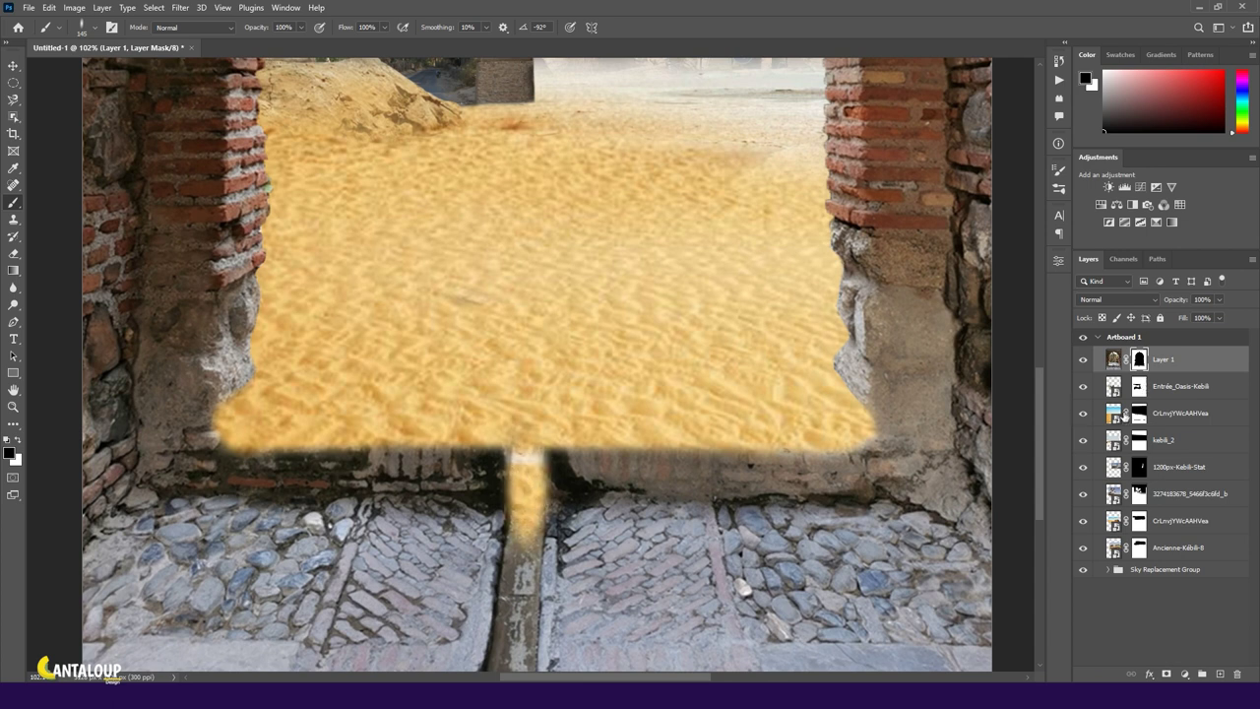
pyautogui.click(1135, 413)
pyautogui.press('x')
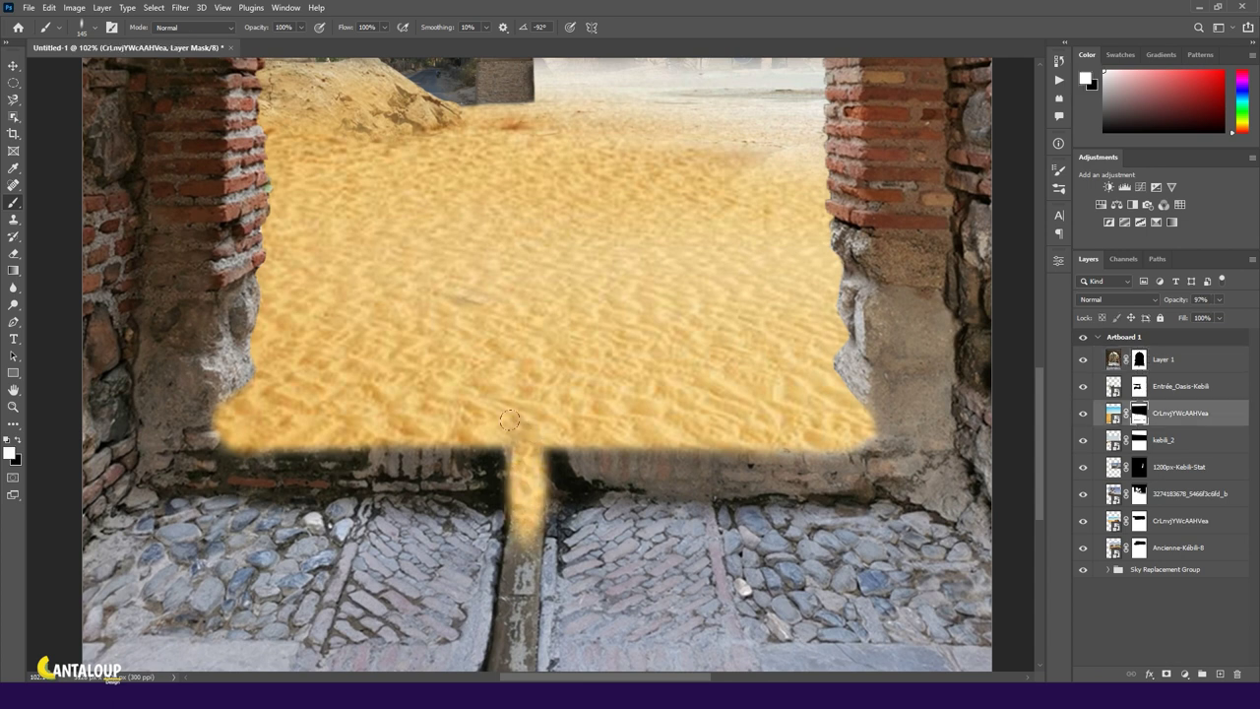
# Step: Widen the sand patch across the cobbled floor on Layer 1's mask
pyautogui.click(1140, 359)
pyautogui.press('x')
pyautogui.moveTo(547, 473)
pyautogui.mouseDown()
pyautogui.moveTo(502, 489)
pyautogui.moveTo(551, 489)
pyautogui.mouseUp()
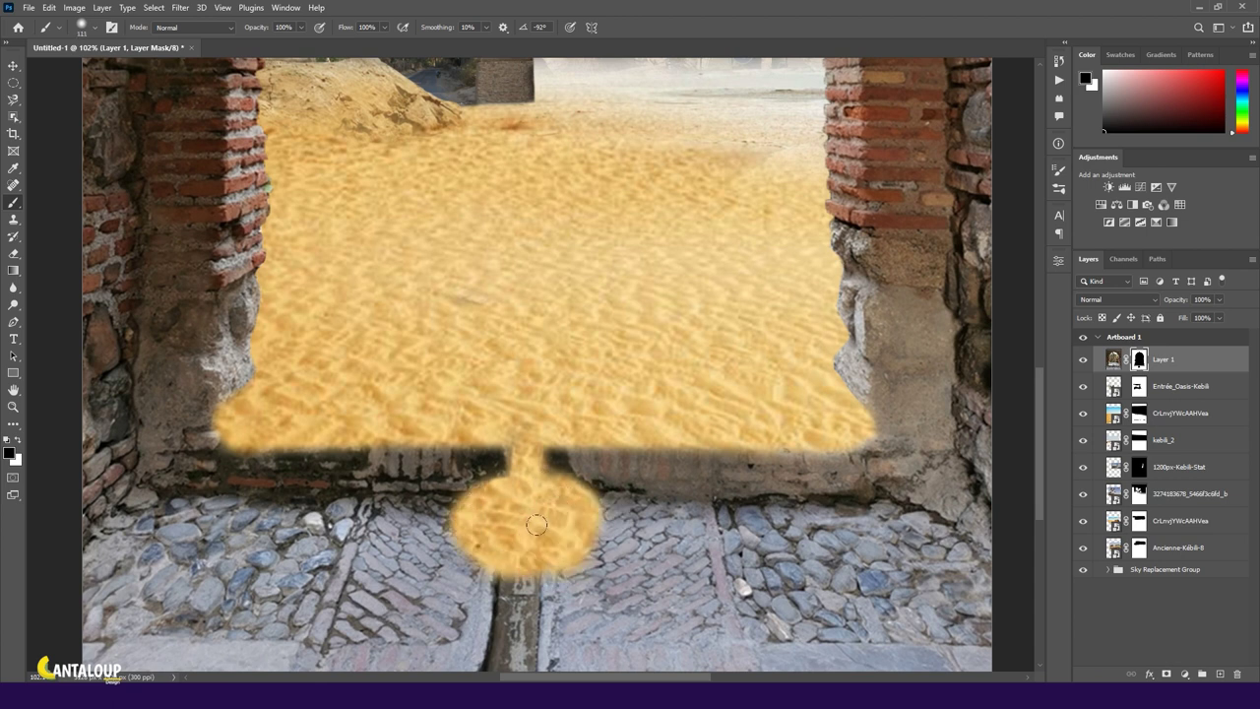
pyautogui.moveTo(546, 581); pyautogui.dragTo(537, 497)
pyautogui.scroll(-5, 536, 497)
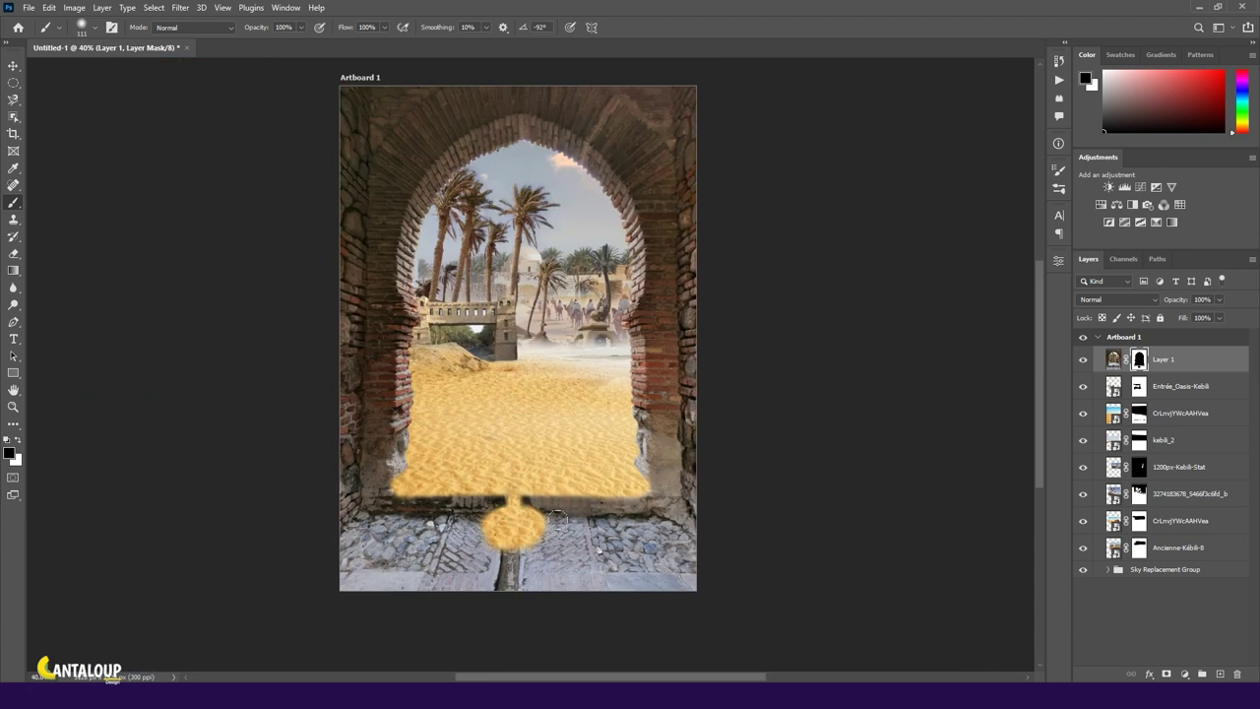
pyautogui.scroll(3, 463, 535)
pyautogui.moveTo(522, 532); pyautogui.dragTo(571, 531)
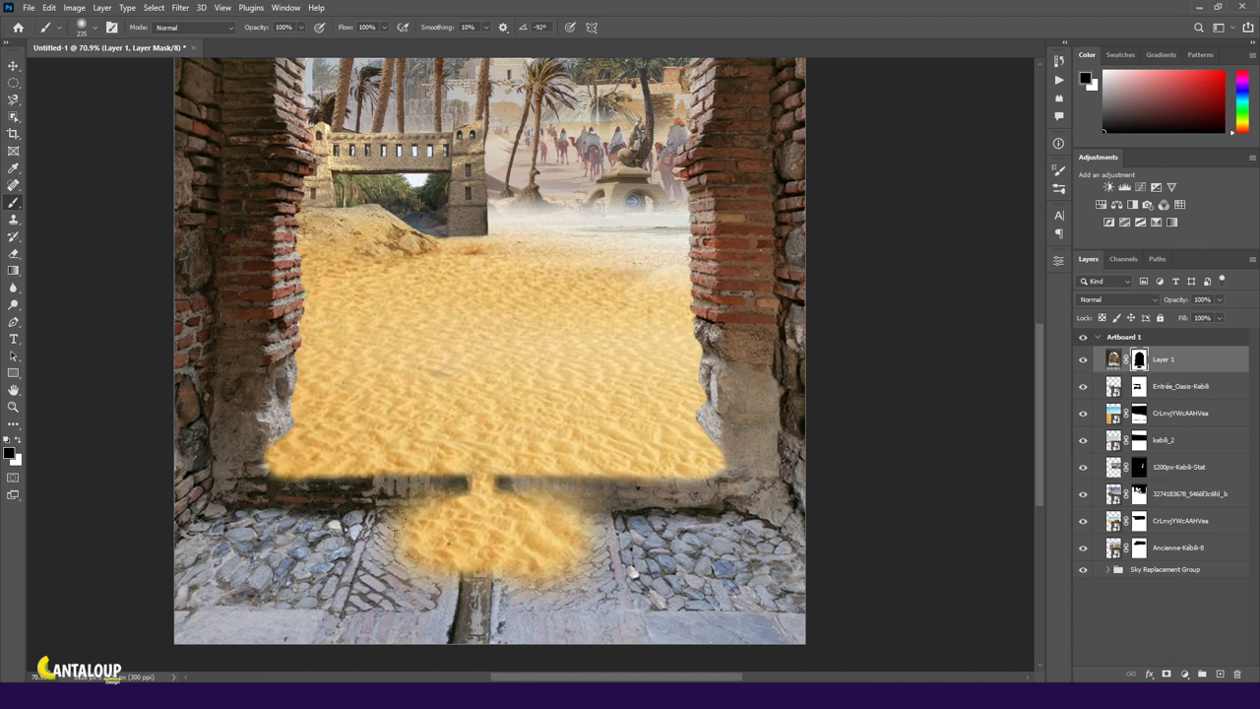
pyautogui.moveTo(399, 542); pyautogui.dragTo(482, 591)
pyautogui.scroll(3, 537, 450)
# Step: Paint white at lower opacity to restore the stone threshold over the sand
pyautogui.press('x')
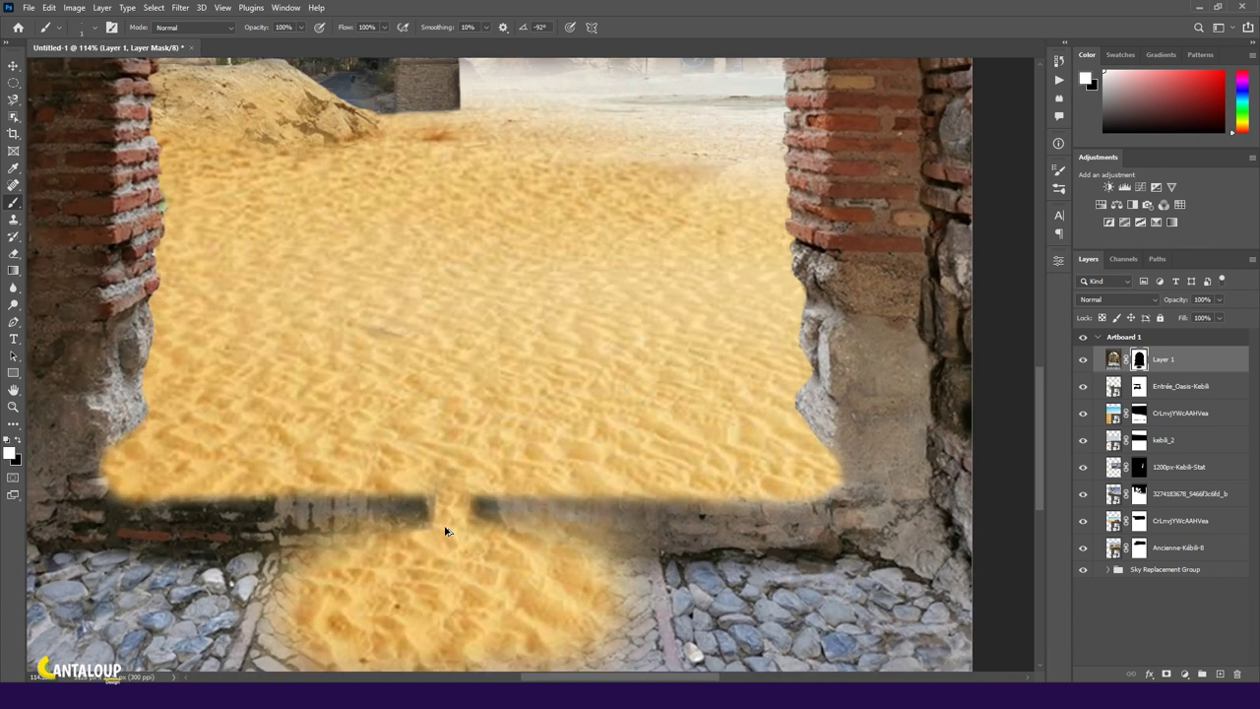
pyautogui.press('x')
pyautogui.moveTo(557, 524)
pyautogui.mouseDown()
pyautogui.moveTo(472, 509)
pyautogui.moveTo(635, 522)
pyautogui.mouseUp()
pyautogui.moveTo(414, 507); pyautogui.dragTo(292, 515)
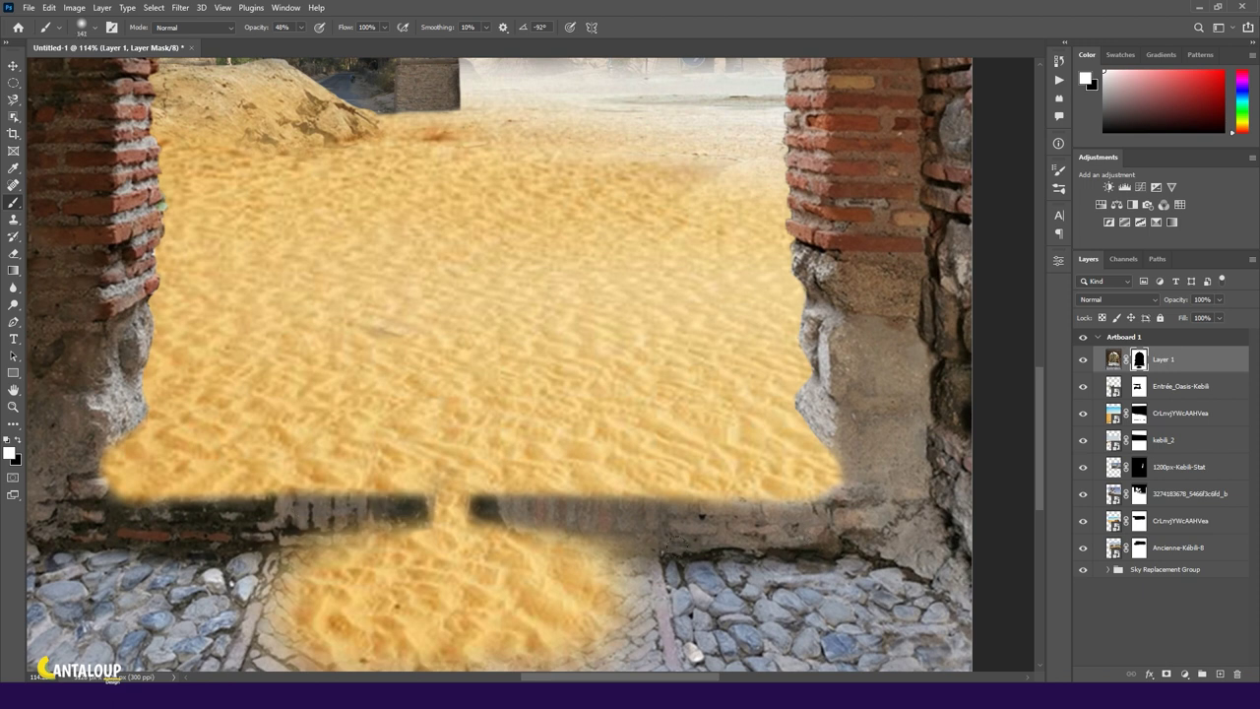
pyautogui.scroll(-5, 477, 403)
pyautogui.press('v')
pyautogui.scroll(-2, 285, 305)
pyautogui.scroll(3, 286, 305)
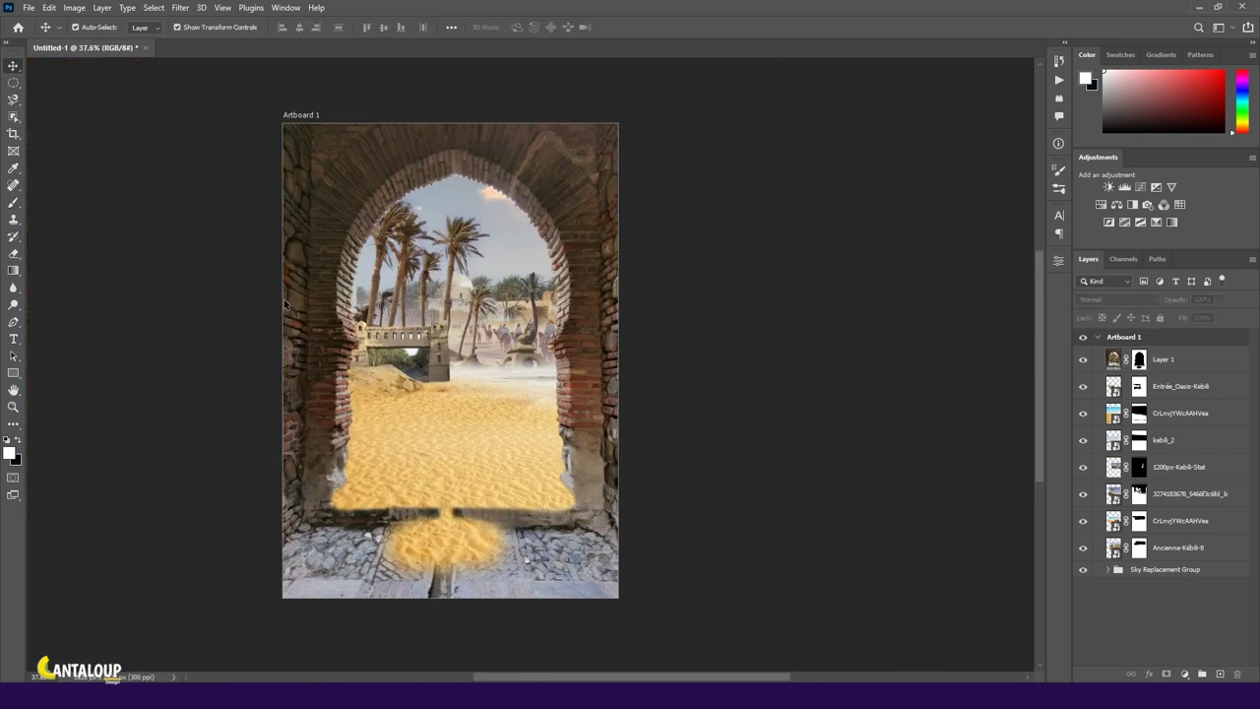
pyautogui.hscroll(-2, 540, 472)
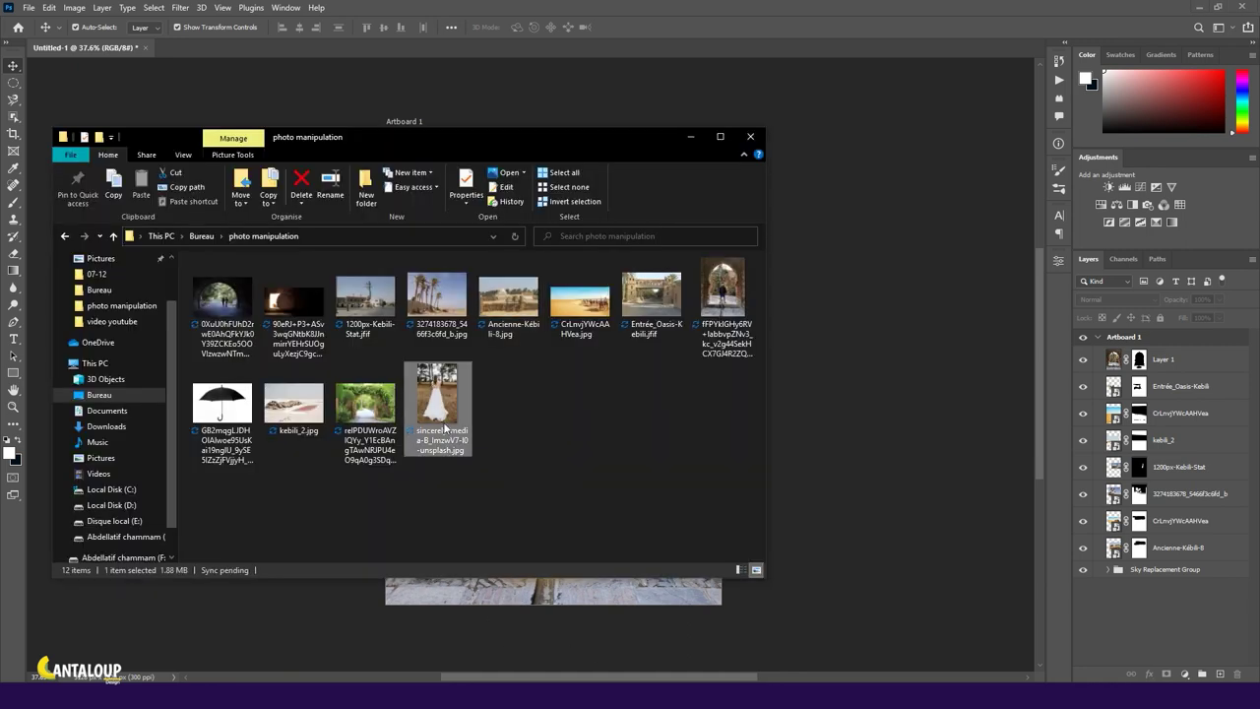
# Step: Open the wedding photo and box-select the bride with Object Selection
pyautogui.moveTo(437, 408); pyautogui.dragTo(345, 99)
pyautogui.press('w')
pyautogui.moveTo(395, 183); pyautogui.dragTo(655, 622)
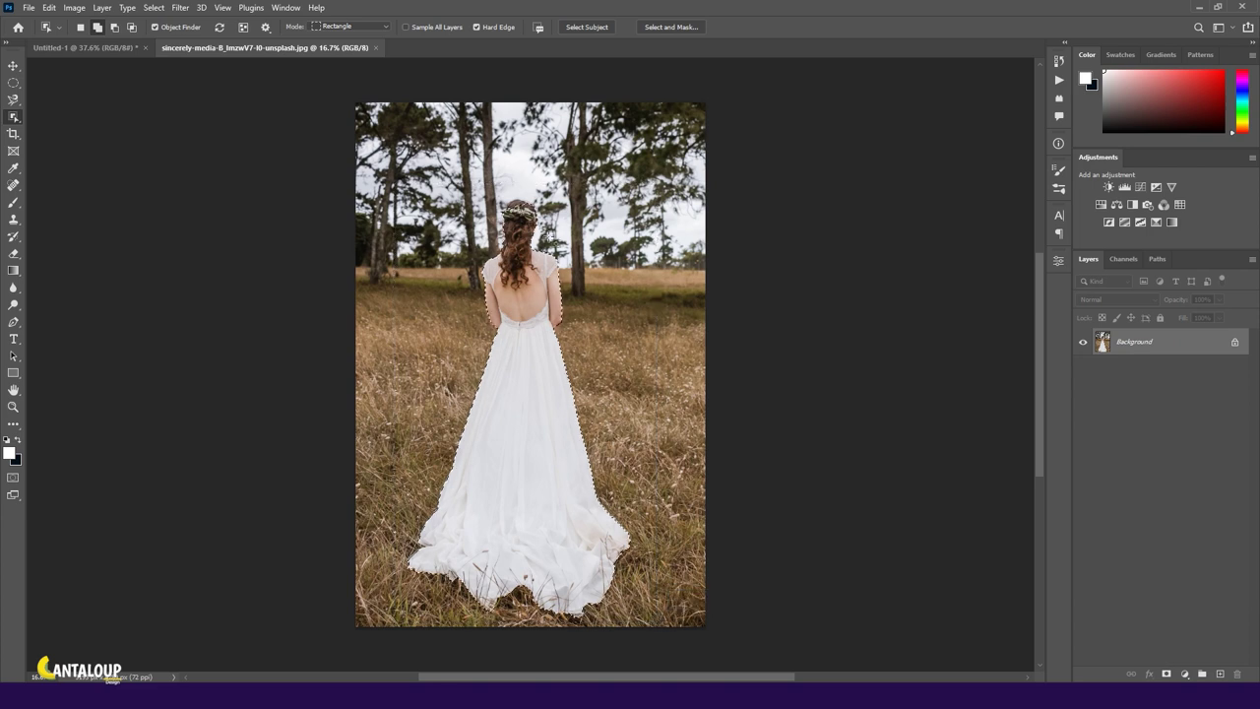
pyautogui.scroll(5, 517, 212)
# Step: In Quick Mask, brush the top, top-left and loose left hair strands into the selection
pyautogui.press('q')
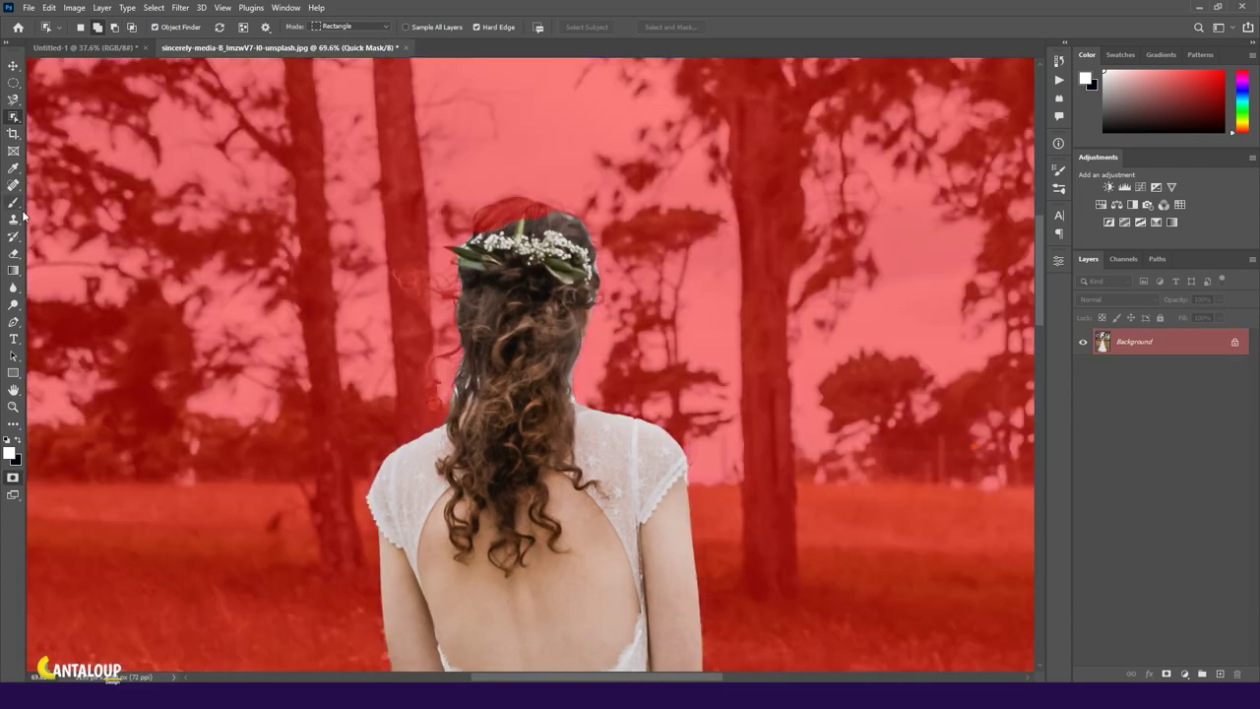
pyautogui.click(12, 201)
pyautogui.scroll(5, 495, 218)
pyautogui.press('[')
pyautogui.press('[')
pyautogui.press('[')
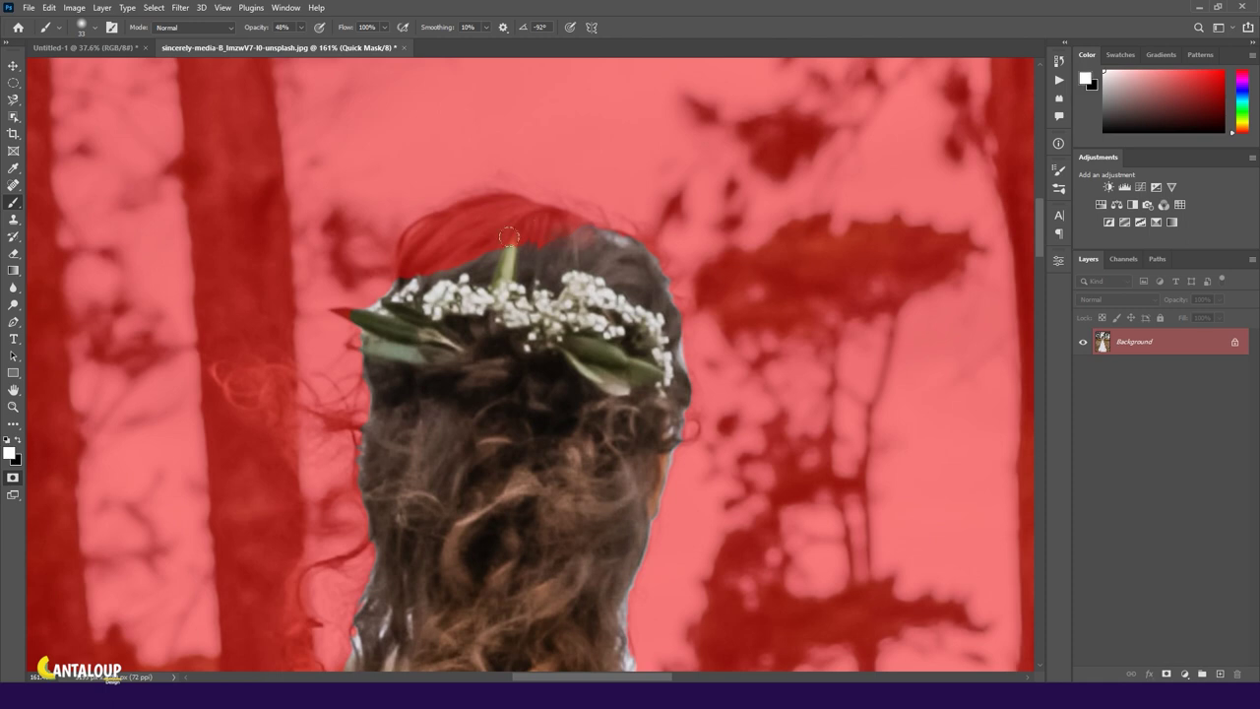
pyautogui.moveTo(507, 210); pyautogui.dragTo(591, 244)
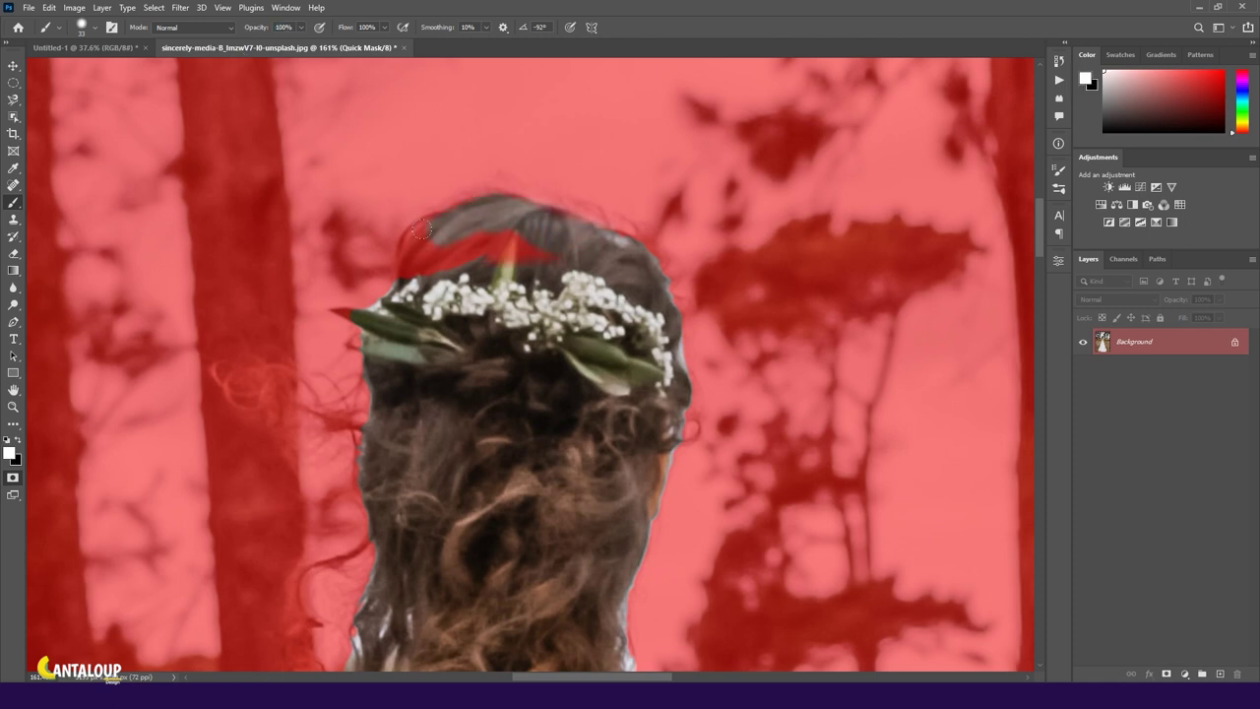
pyautogui.moveTo(422, 229); pyautogui.dragTo(533, 239)
pyautogui.scroll(-1, 391, 259)
pyautogui.scroll(-3, 474, 302)
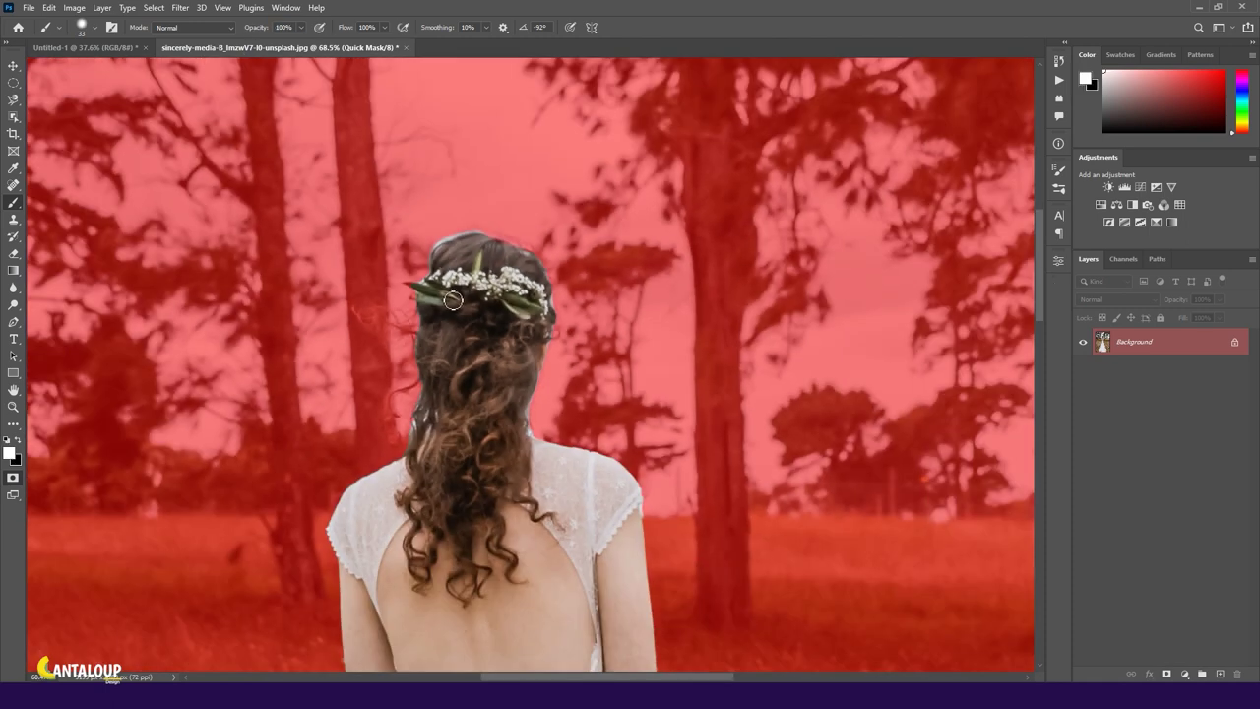
pyautogui.scroll(-1, 474, 301)
pyautogui.moveTo(409, 301); pyautogui.dragTo(336, 307)
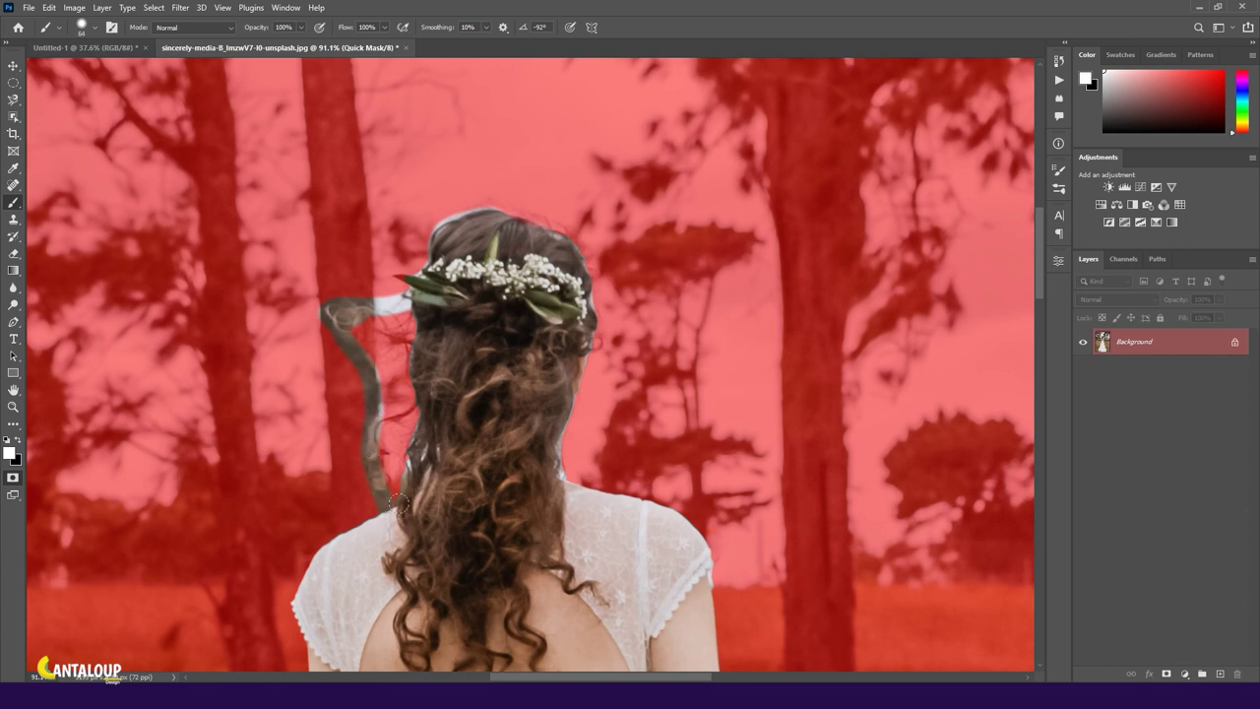
pyautogui.moveTo(399, 504); pyautogui.dragTo(419, 300)
# Step: Switch the Quick Mask brush to black and review the bride's selection edges
pyautogui.scroll(-2, 379, 463)
pyautogui.scroll(-2, 493, 414)
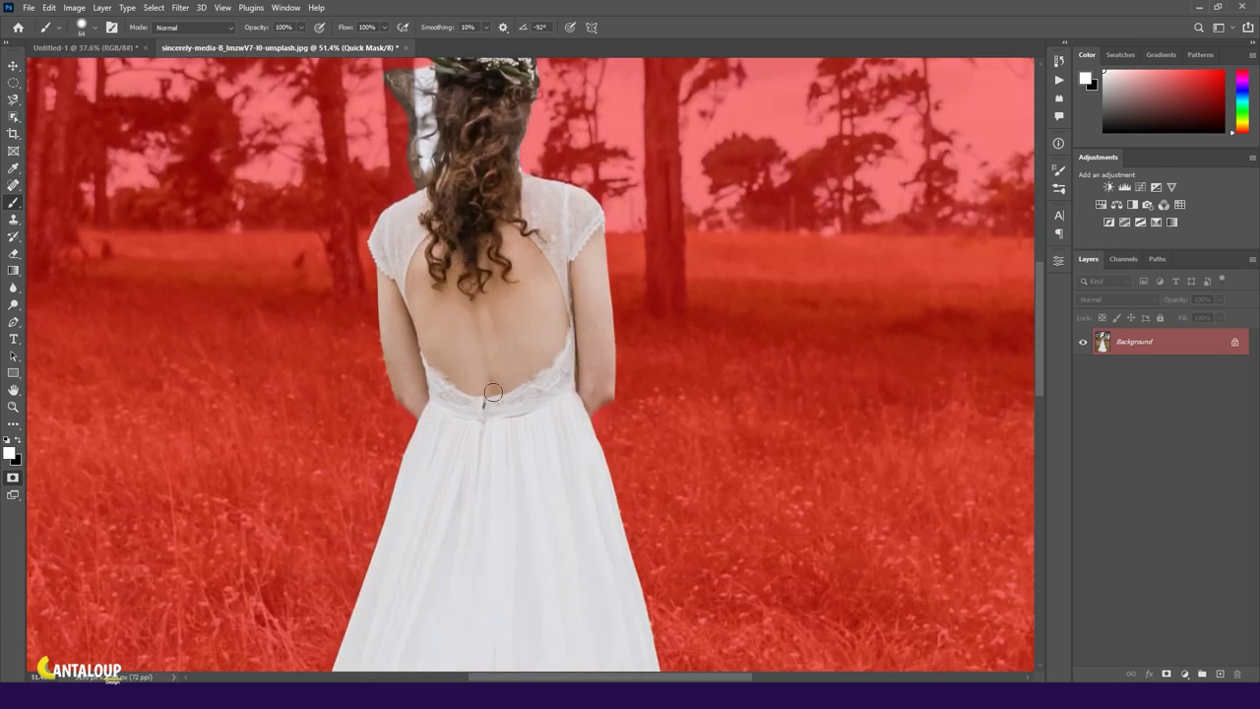
pyautogui.scroll(3, 581, 418)
pyautogui.press('x')
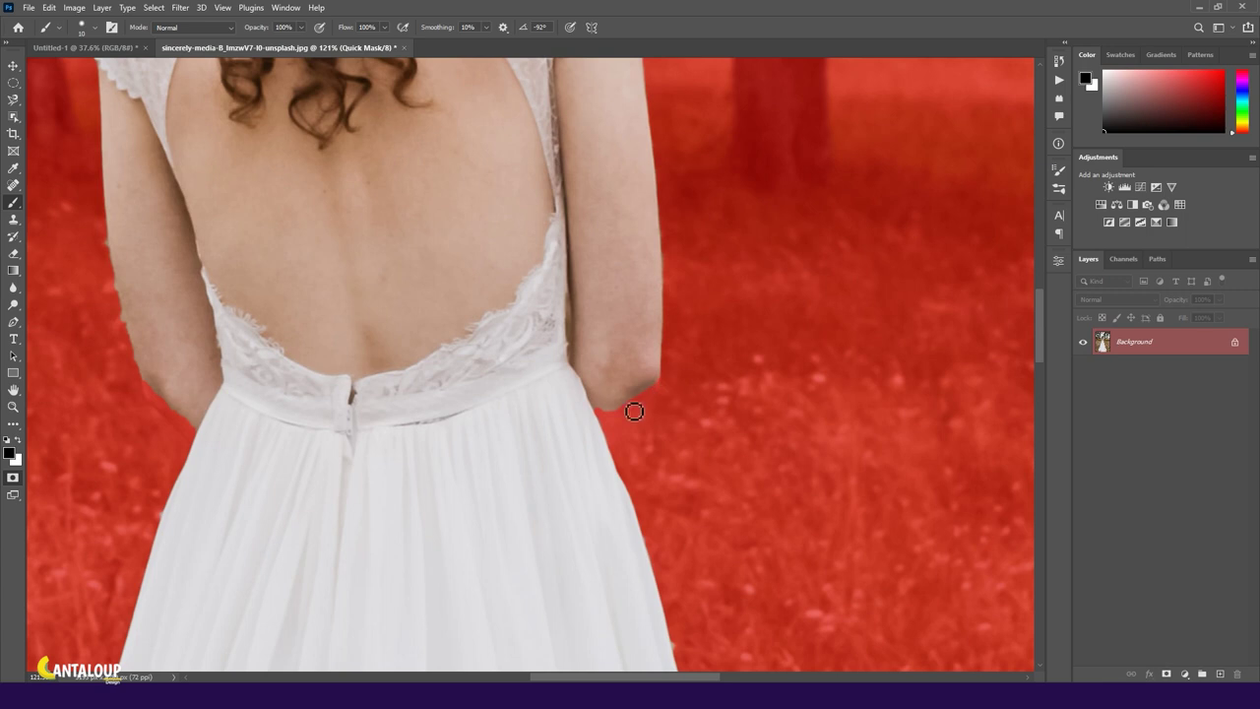
pyautogui.scroll(1, 555, 365)
pyautogui.scroll(3, 552, 365)
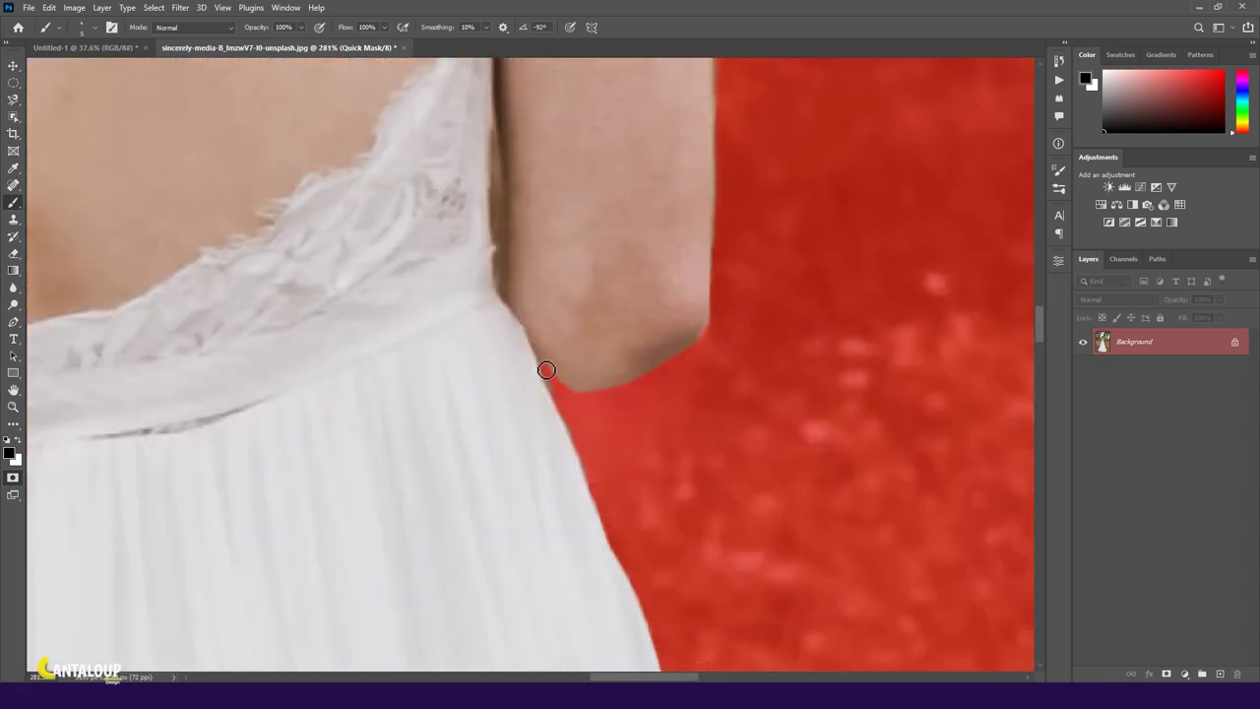
pyautogui.scroll(-2, 555, 374)
pyautogui.scroll(-5, 495, 341)
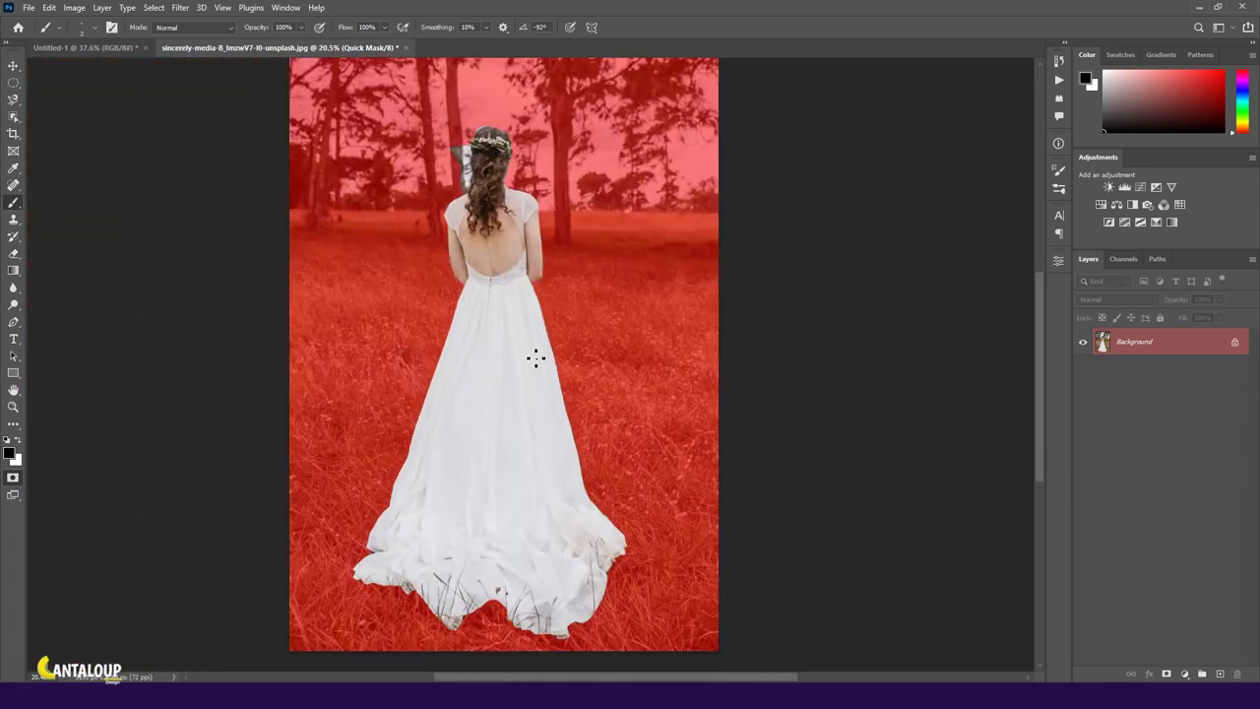
pyautogui.scroll(2, 475, 416)
pyautogui.scroll(3, 475, 416)
pyautogui.scroll(-2, 476, 417)
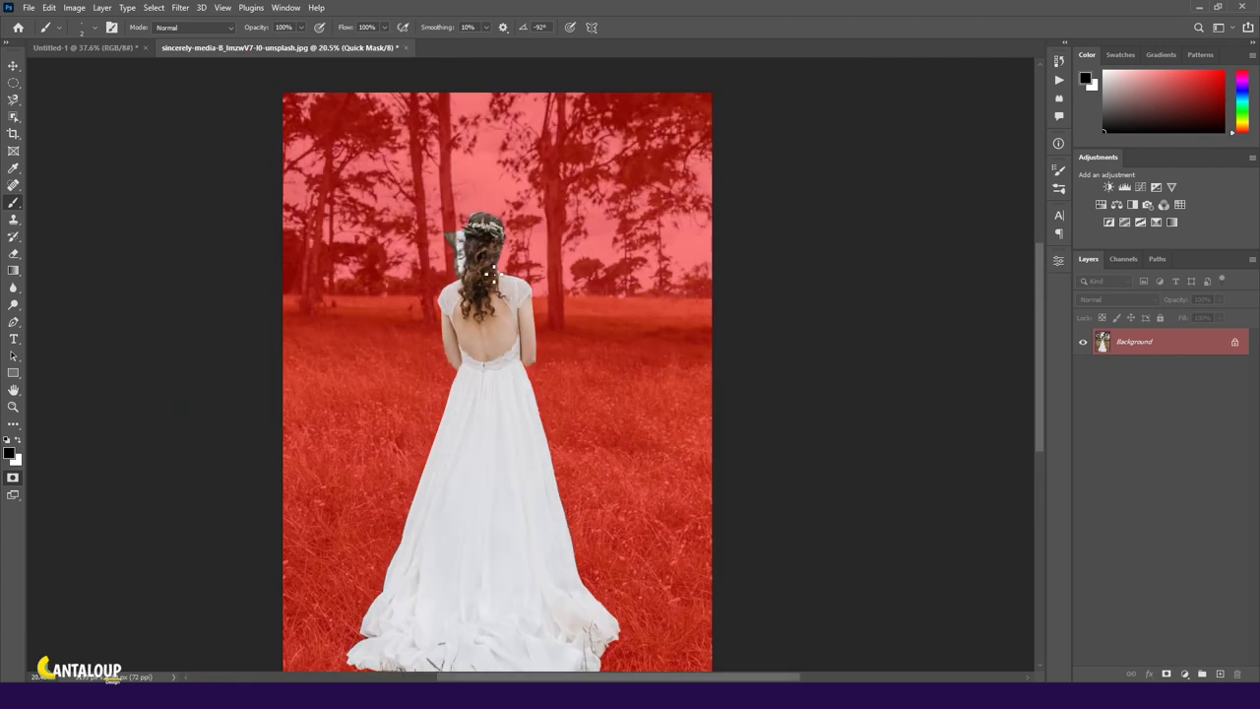
# Step: Exit Quick Mask and open Select and Mask with the On White view
pyautogui.press('q')
pyautogui.press('w')
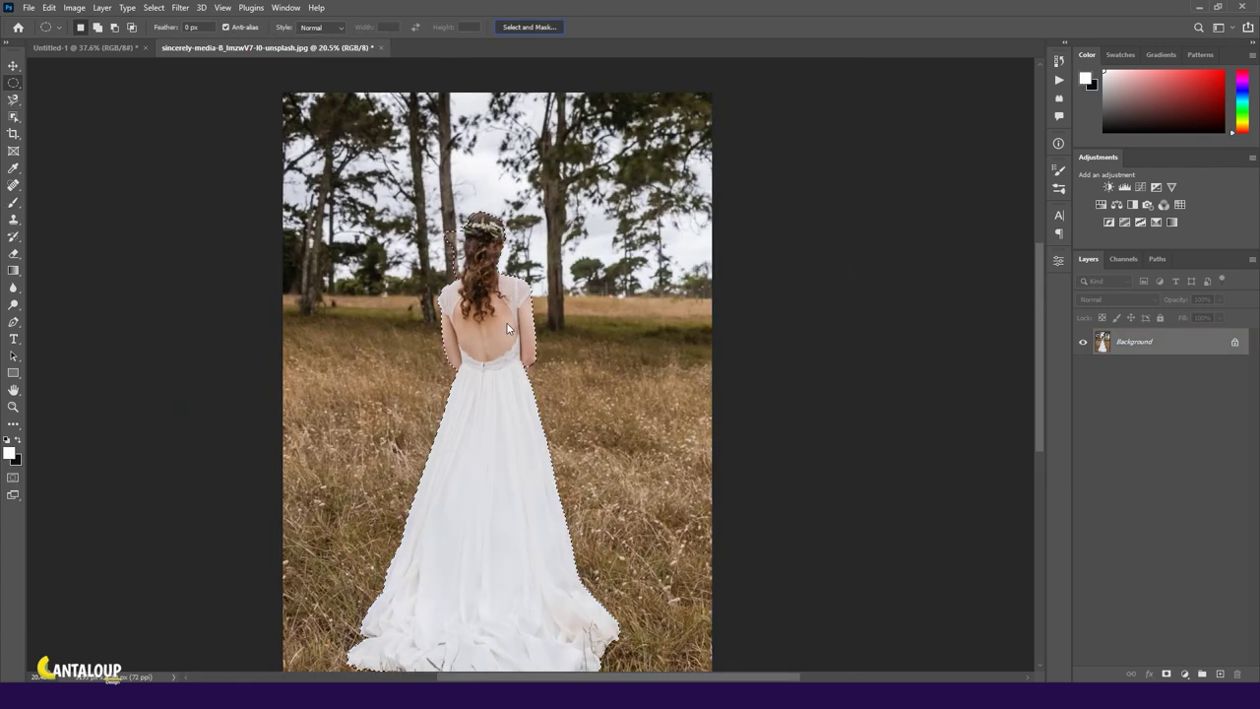
pyautogui.click(529, 27)
pyautogui.click(1127, 116)
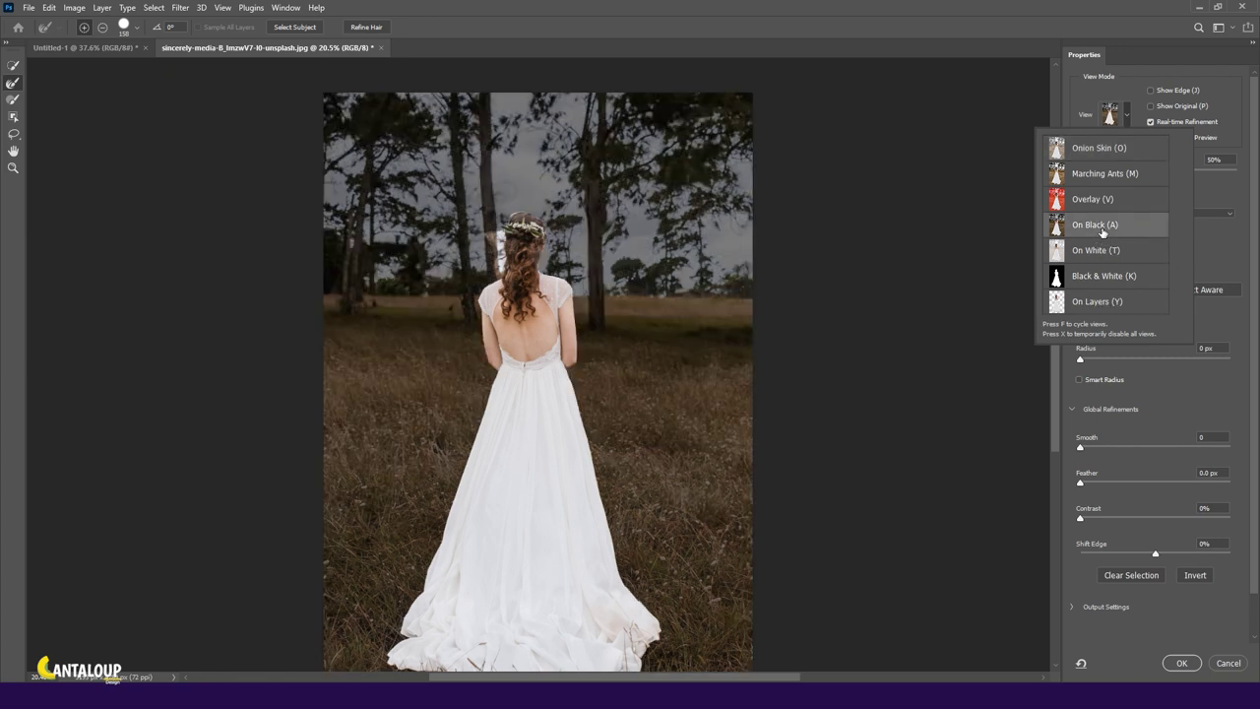
pyautogui.click(1096, 250)
# Step: Refine the hair edge by the tree trunk, removing the trunk and recovering the stray curl
pyautogui.scroll(1, 488, 256)
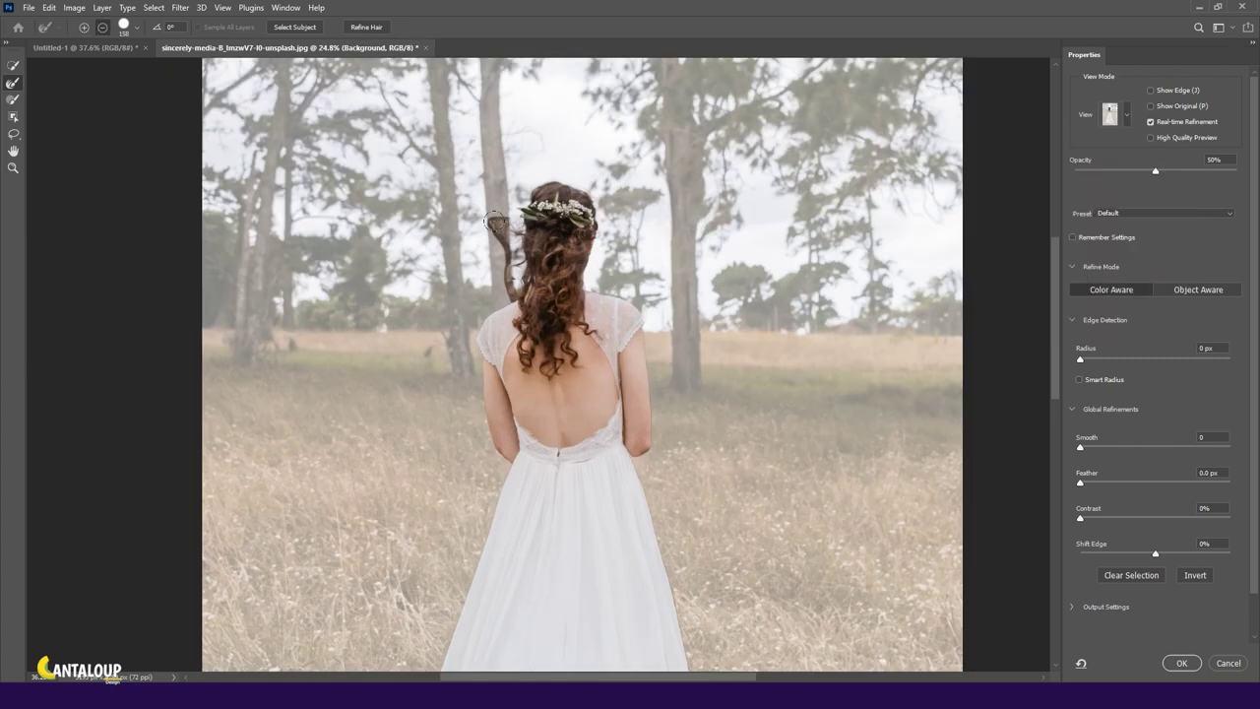
pyautogui.scroll(3, 487, 256)
pyautogui.scroll(1, 463, 285)
pyautogui.moveTo(457, 295); pyautogui.dragTo(540, 335)
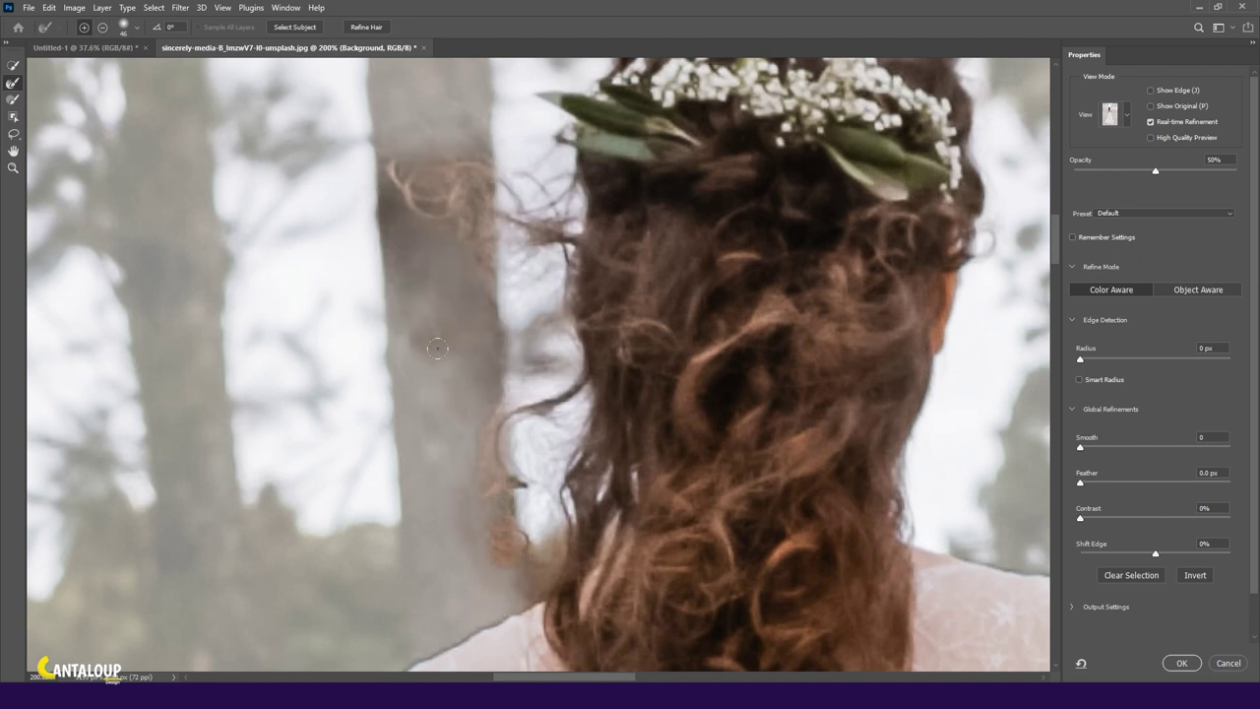
pyautogui.click(420, 266)
pyautogui.scroll(-3, 420, 265)
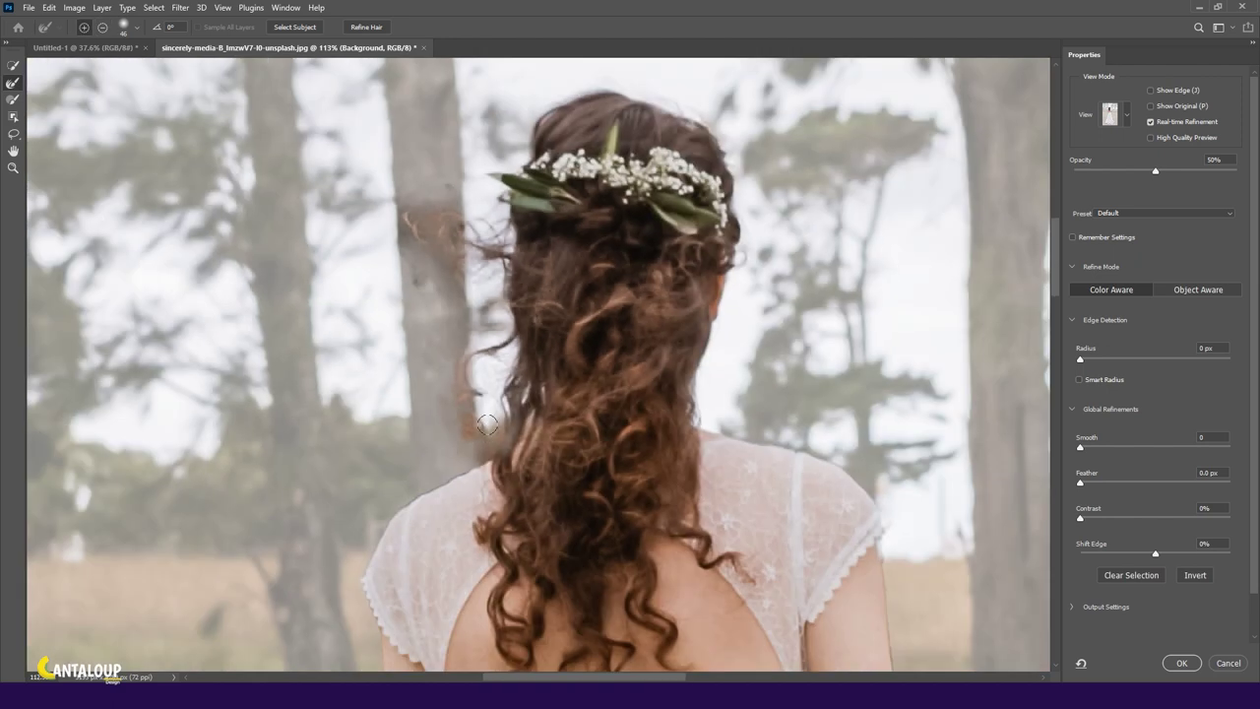
pyautogui.moveTo(428, 221); pyautogui.dragTo(508, 225)
pyautogui.scroll(-3, 440, 307)
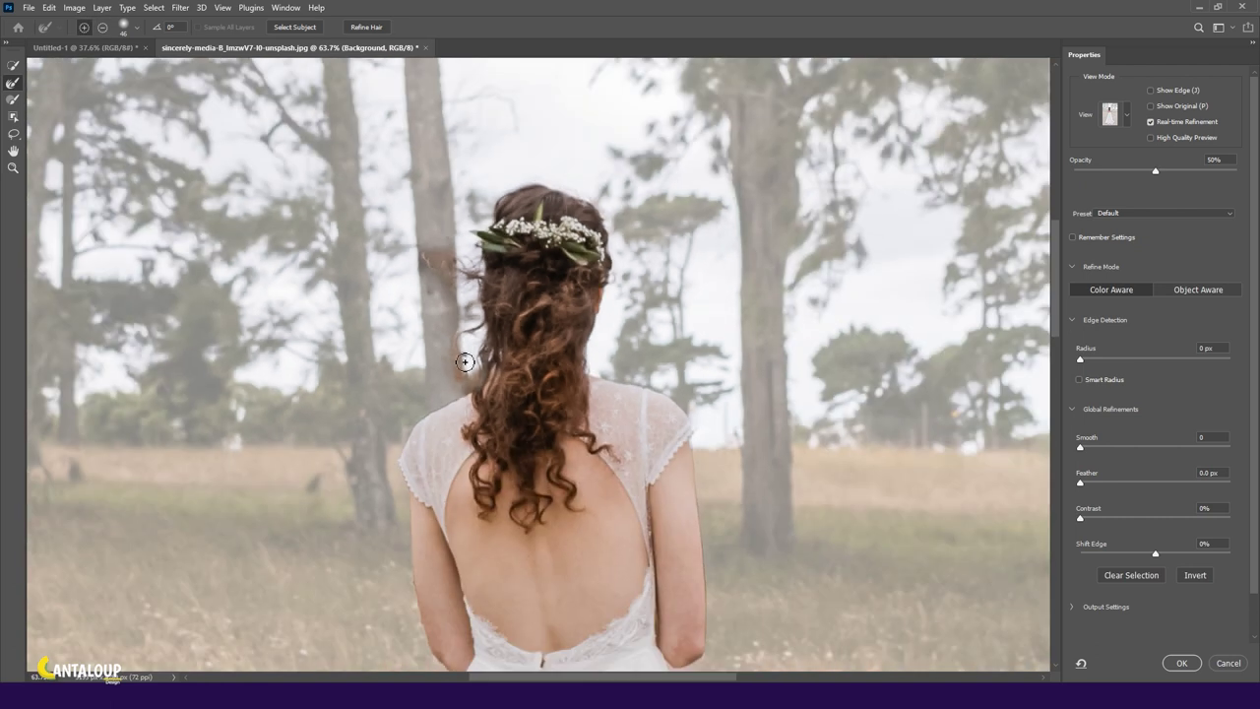
pyautogui.scroll(3, 536, 186)
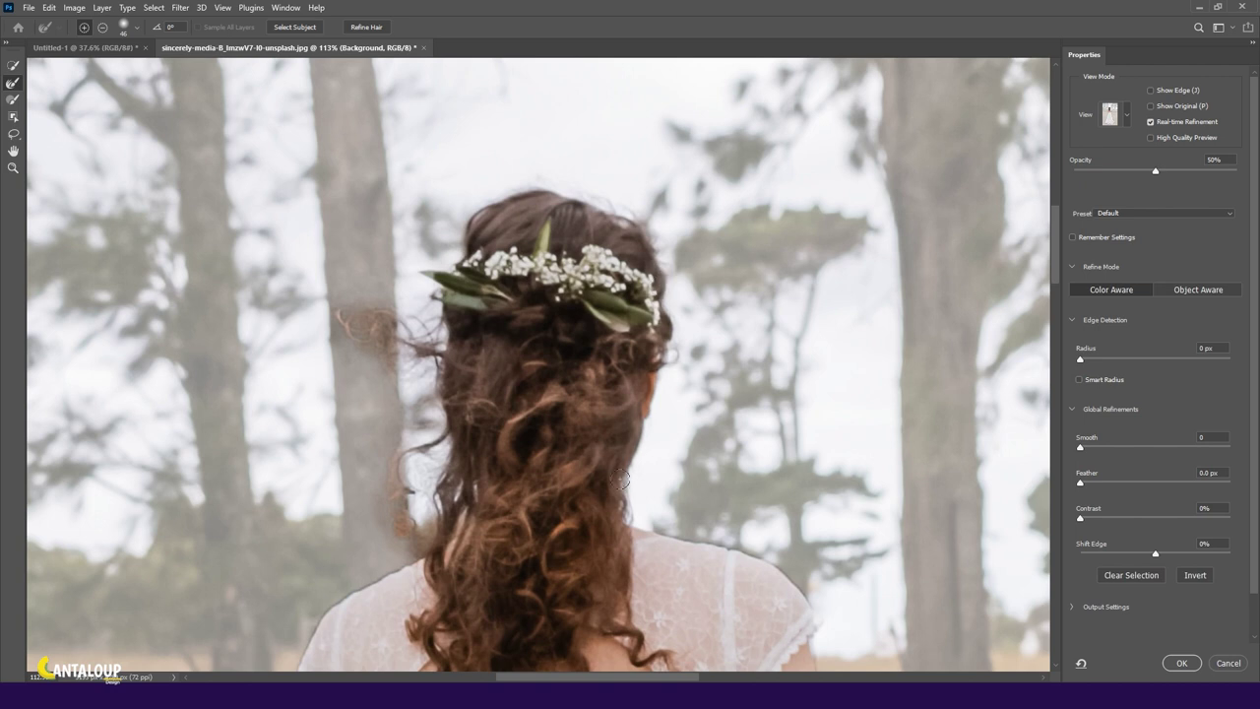
pyautogui.scroll(-1, 624, 489)
pyautogui.scroll(-1, 427, 337)
pyautogui.scroll(-2, 492, 365)
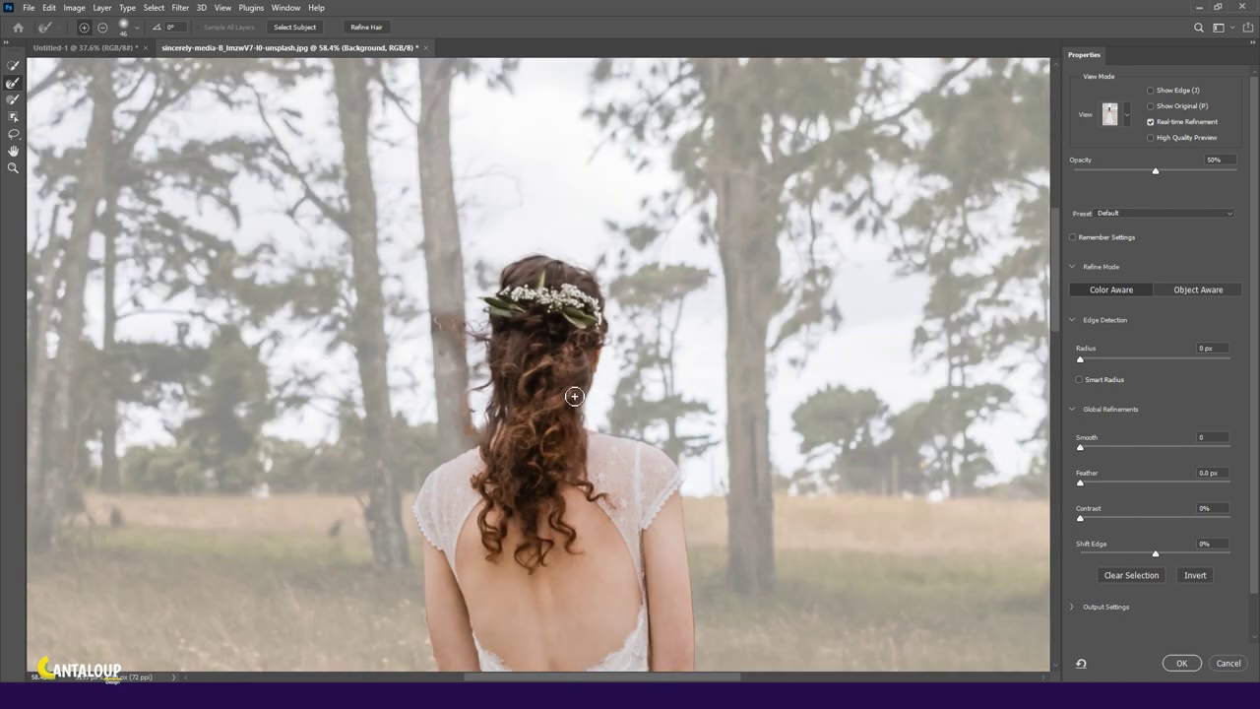
pyautogui.scroll(-2, 562, 393)
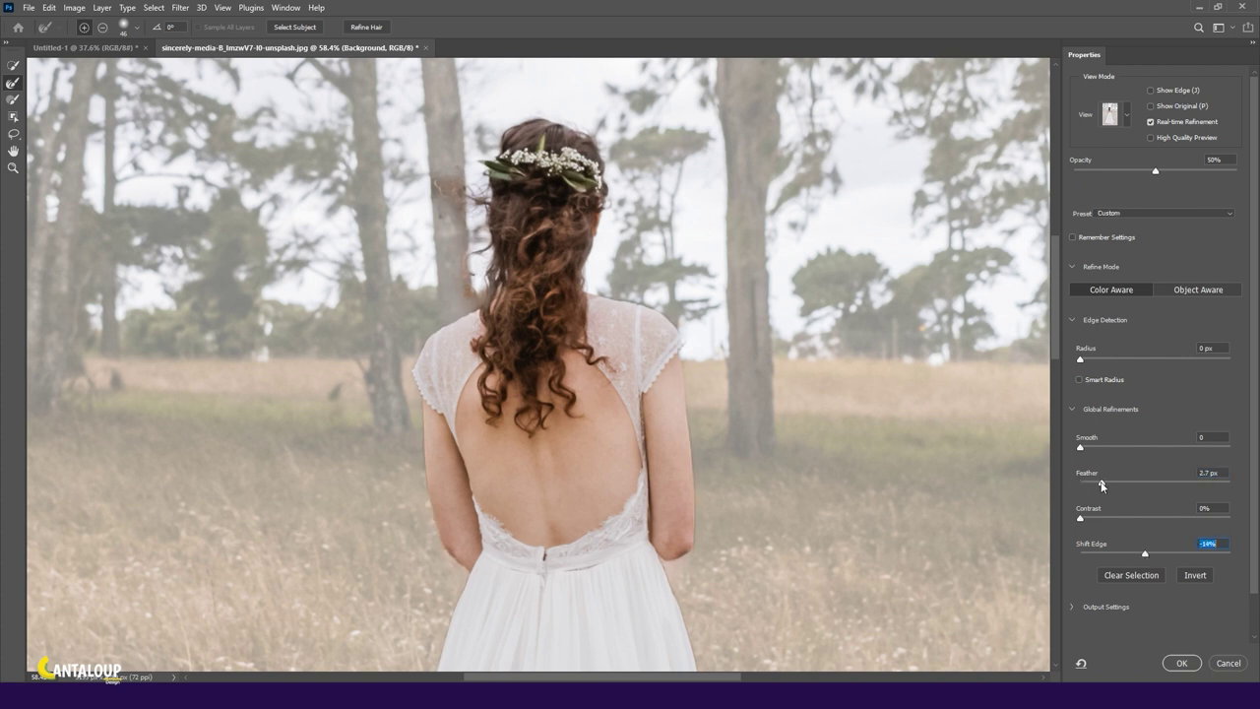
# Step: Apply the refined selection as a mask, then scale and place the bride inside the arch on the sand
pyautogui.click(1182, 663)
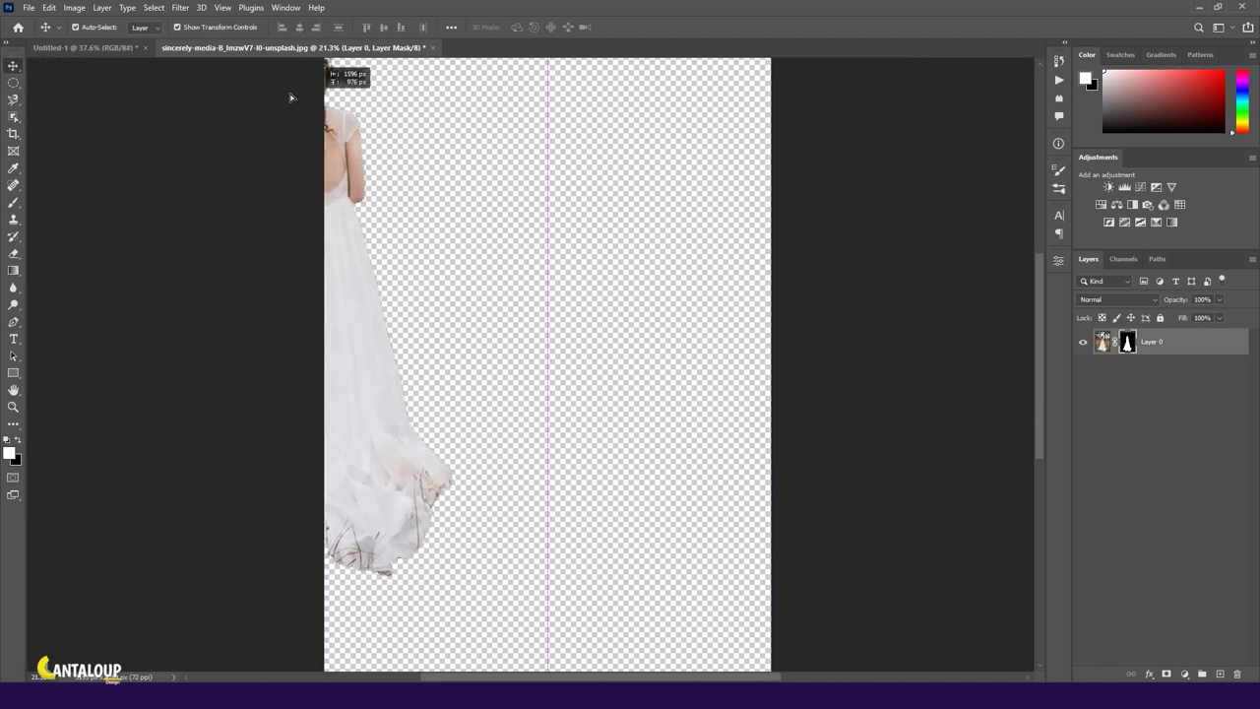
pyautogui.moveTo(332, 168); pyautogui.dragTo(699, 365)
pyautogui.hotkey('ctrl', 't')
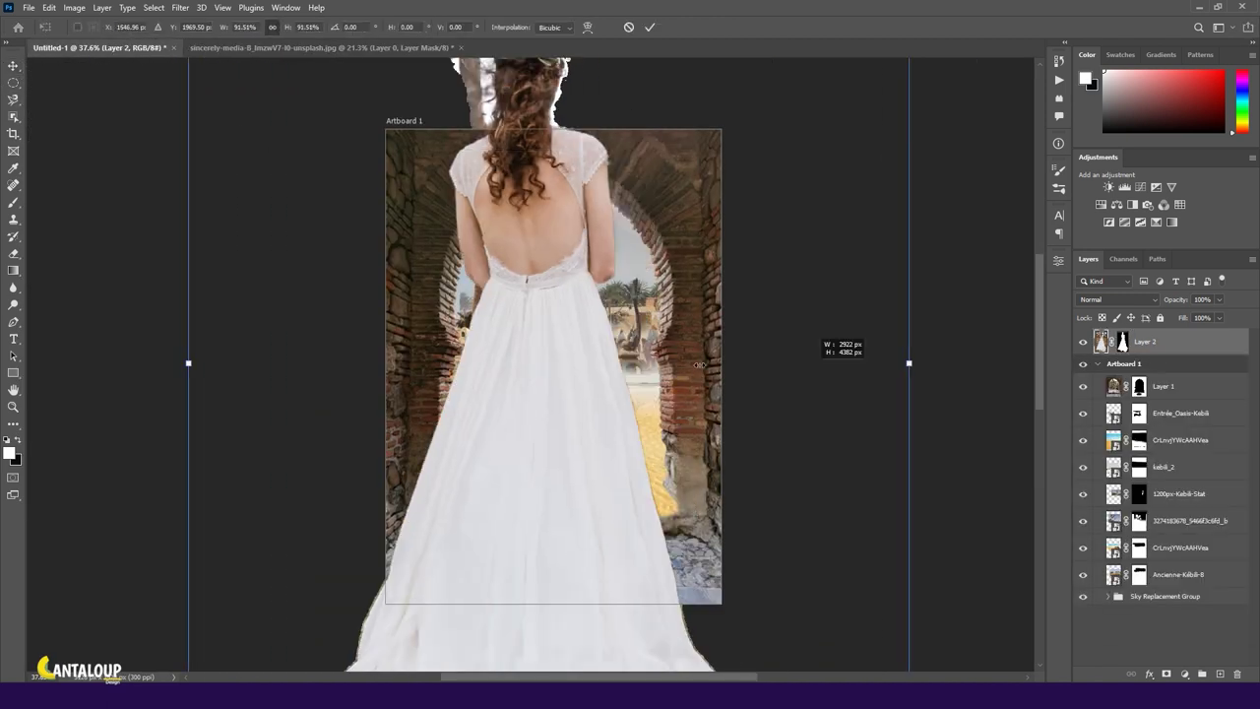
pyautogui.moveTo(822, 395); pyautogui.dragTo(676, 362)
pyautogui.scroll(3, 611, 404)
pyautogui.moveTo(539, 349); pyautogui.dragTo(519, 405)
pyautogui.moveTo(513, 227); pyautogui.dragTo(518, 196)
pyautogui.click(650, 27)
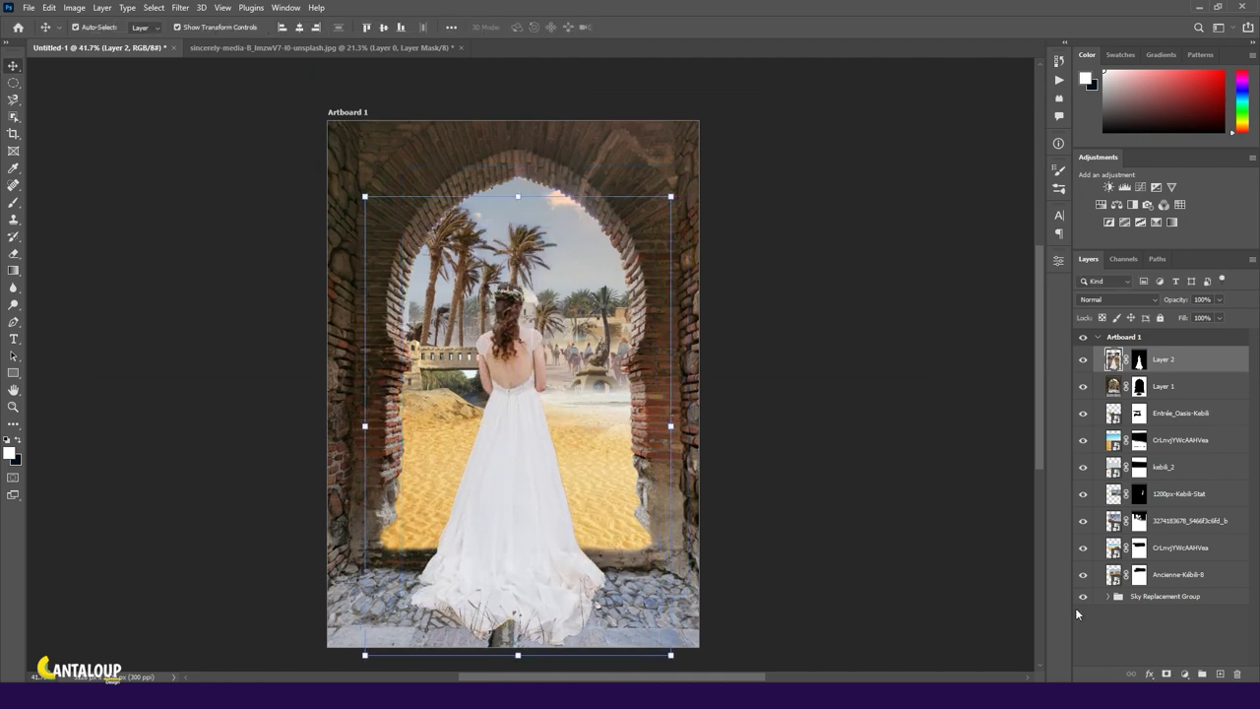
pyautogui.click(1119, 624)
pyautogui.click(1157, 362)
# Step: With the Spot Healing Brush, heal grass stalks over the centre, right and left hem
pyautogui.press('j')
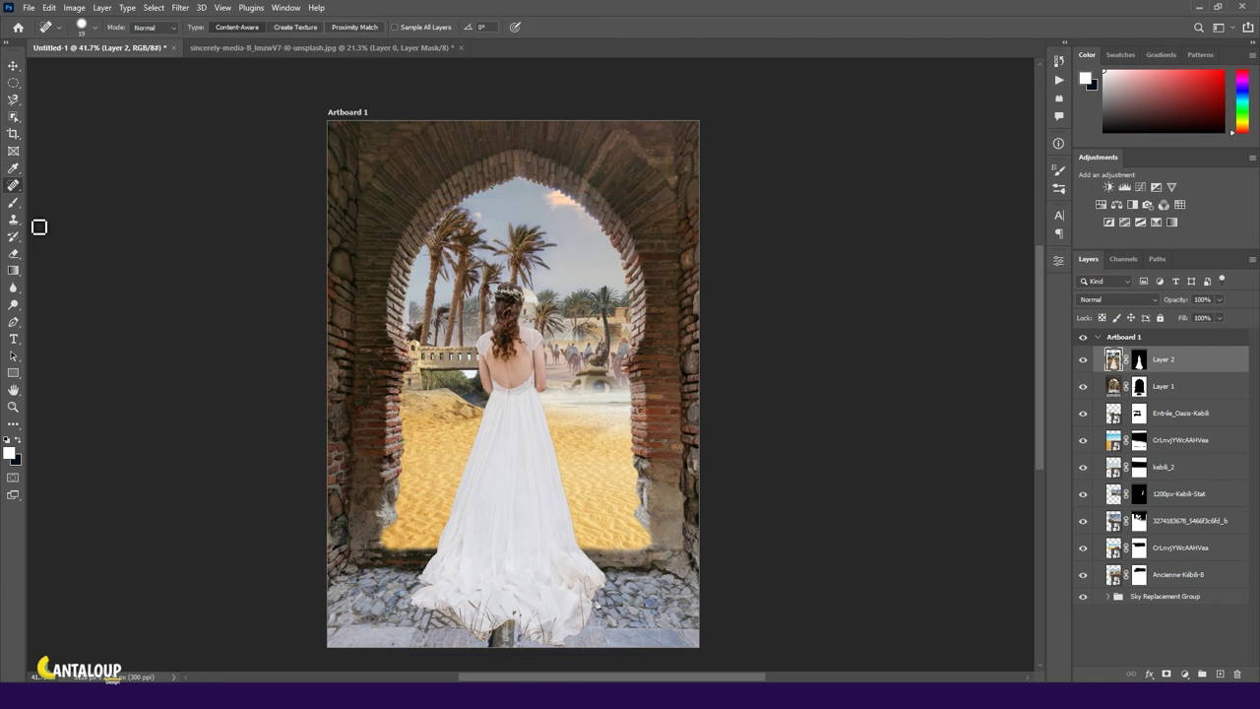
pyautogui.scroll(-2, 501, 431)
pyautogui.scroll(5, 493, 434)
pyautogui.scroll(1, 478, 450)
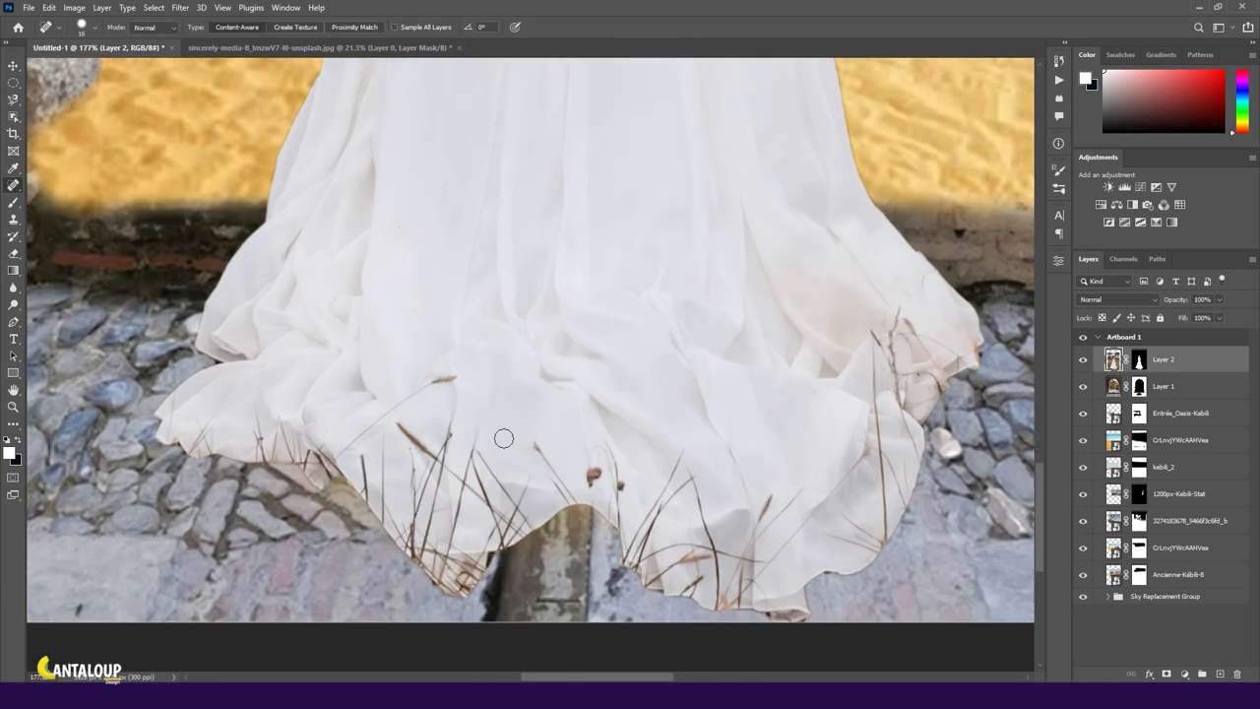
pyautogui.moveTo(457, 379)
pyautogui.mouseDown()
pyautogui.moveTo(432, 382)
pyautogui.moveTo(343, 451)
pyautogui.moveTo(448, 465)
pyautogui.moveTo(411, 510)
pyautogui.mouseUp()
pyautogui.moveTo(473, 461); pyautogui.dragTo(498, 507)
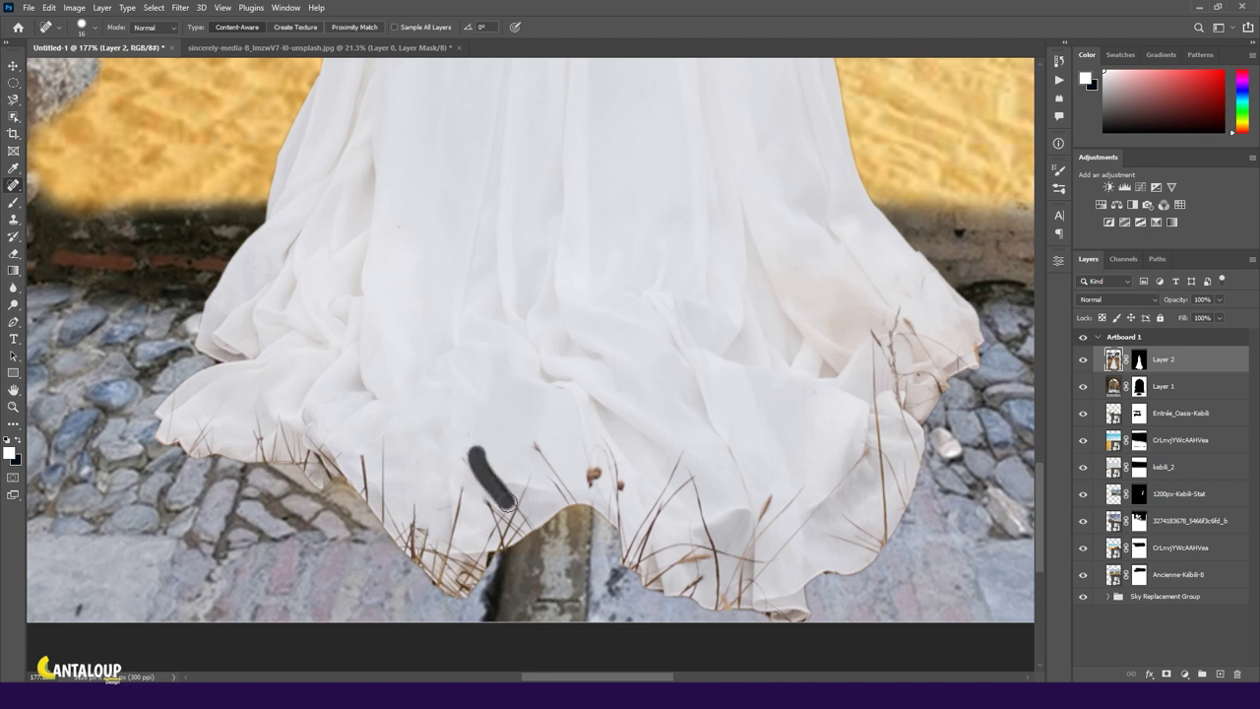
pyautogui.moveTo(539, 458)
pyautogui.mouseDown()
pyautogui.moveTo(574, 512)
pyautogui.moveTo(508, 535)
pyautogui.mouseUp()
pyautogui.moveTo(461, 486)
pyautogui.mouseDown()
pyautogui.moveTo(445, 559)
pyautogui.moveTo(480, 561)
pyautogui.moveTo(429, 574)
pyautogui.mouseUp()
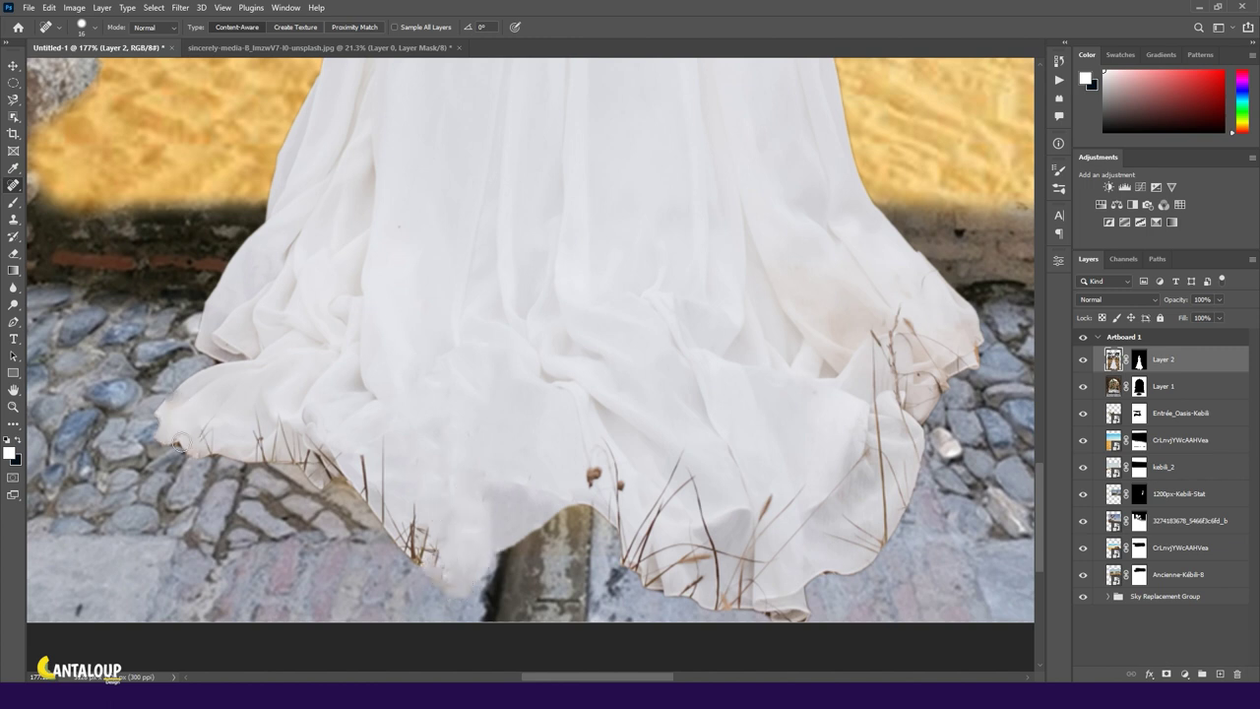
pyautogui.moveTo(261, 469)
pyautogui.mouseDown()
pyautogui.moveTo(277, 412)
pyautogui.moveTo(314, 489)
pyautogui.mouseUp()
pyautogui.moveTo(328, 444); pyautogui.dragTo(336, 478)
# Step: Heal leftover stalk fragments on the left and centre hem and its upper-left edge
pyautogui.scroll(3, 324, 448)
pyautogui.moveTo(285, 384); pyautogui.dragTo(201, 507)
pyautogui.moveTo(459, 431); pyautogui.dragTo(459, 628)
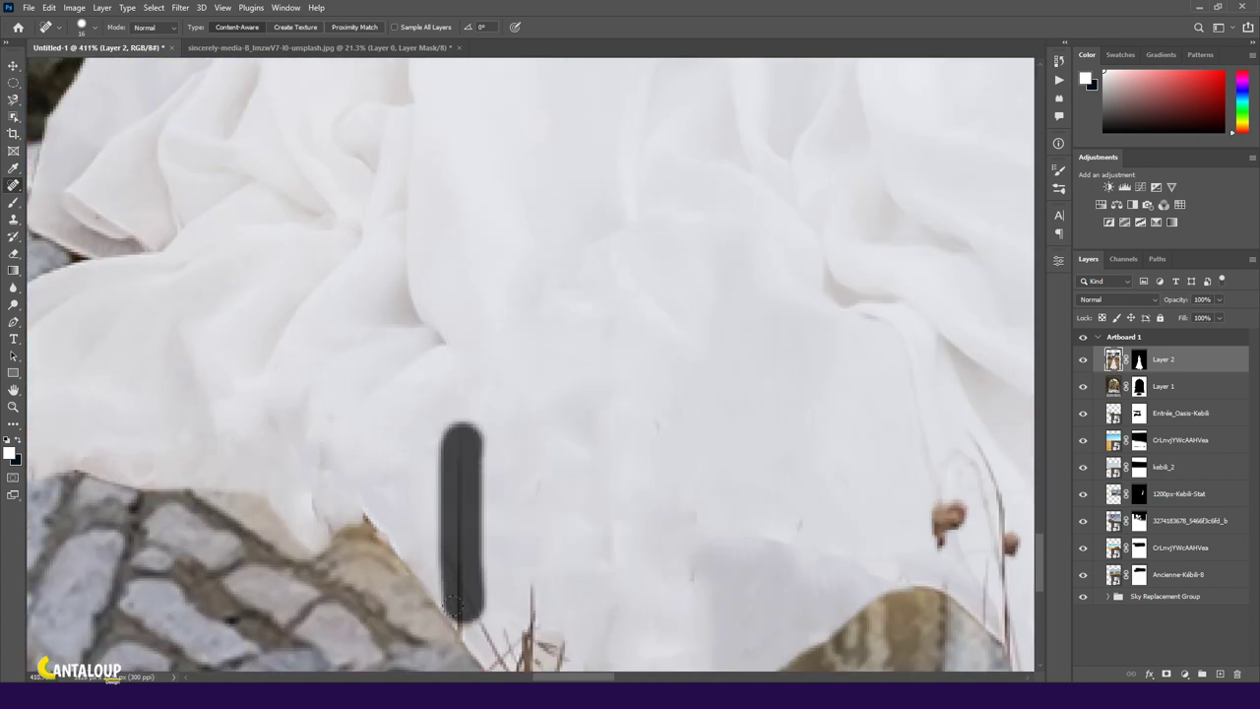
pyautogui.scroll(-3, 453, 493)
pyautogui.moveTo(414, 389); pyautogui.dragTo(487, 502)
pyautogui.moveTo(453, 355)
pyautogui.mouseDown()
pyautogui.moveTo(430, 402)
pyautogui.moveTo(561, 571)
pyautogui.mouseUp()
pyautogui.moveTo(310, 283); pyautogui.dragTo(345, 357)
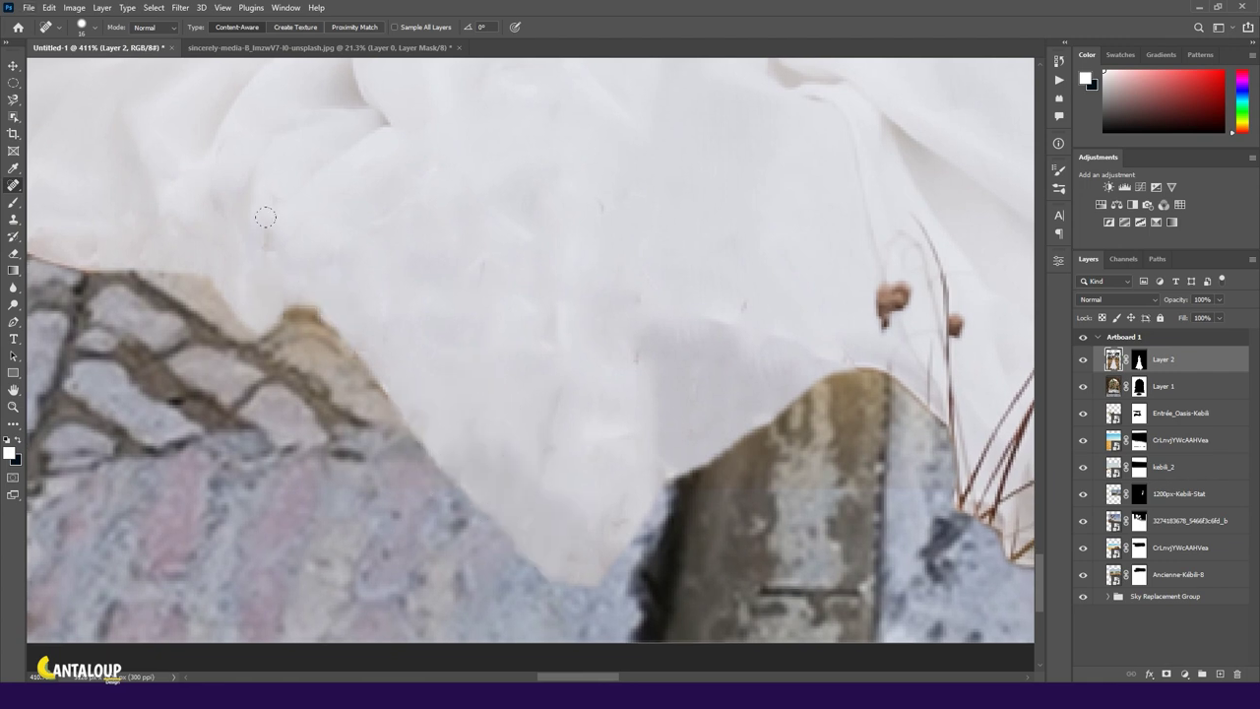
pyautogui.scroll(-3, 715, 278)
pyautogui.scroll(-2, 715, 277)
pyautogui.scroll(2, 714, 278)
pyautogui.scroll(2, 715, 277)
# Step: Heal the diagonal and vertical grass stalks along the right edge of the hem
pyautogui.moveTo(690, 192); pyautogui.dragTo(734, 271)
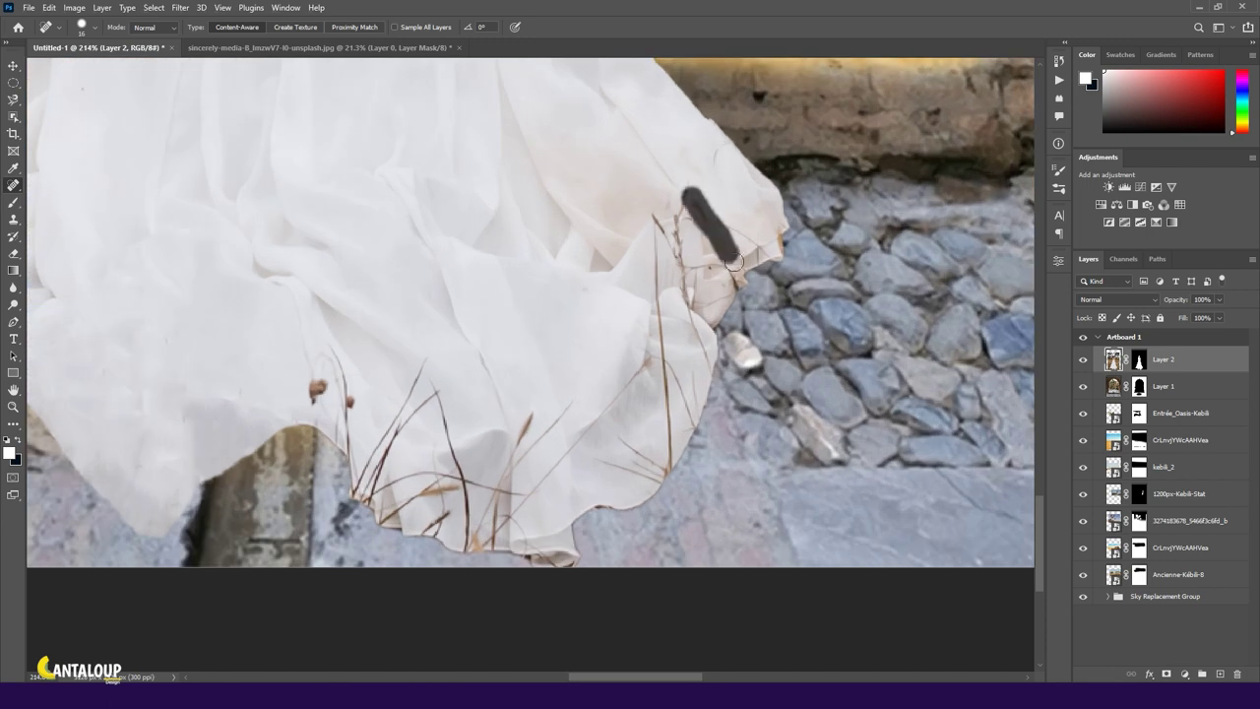
pyautogui.click(724, 145)
pyautogui.moveTo(686, 182)
pyautogui.mouseDown()
pyautogui.moveTo(689, 271)
pyautogui.moveTo(763, 279)
pyautogui.mouseUp()
pyautogui.scroll(3, 709, 256)
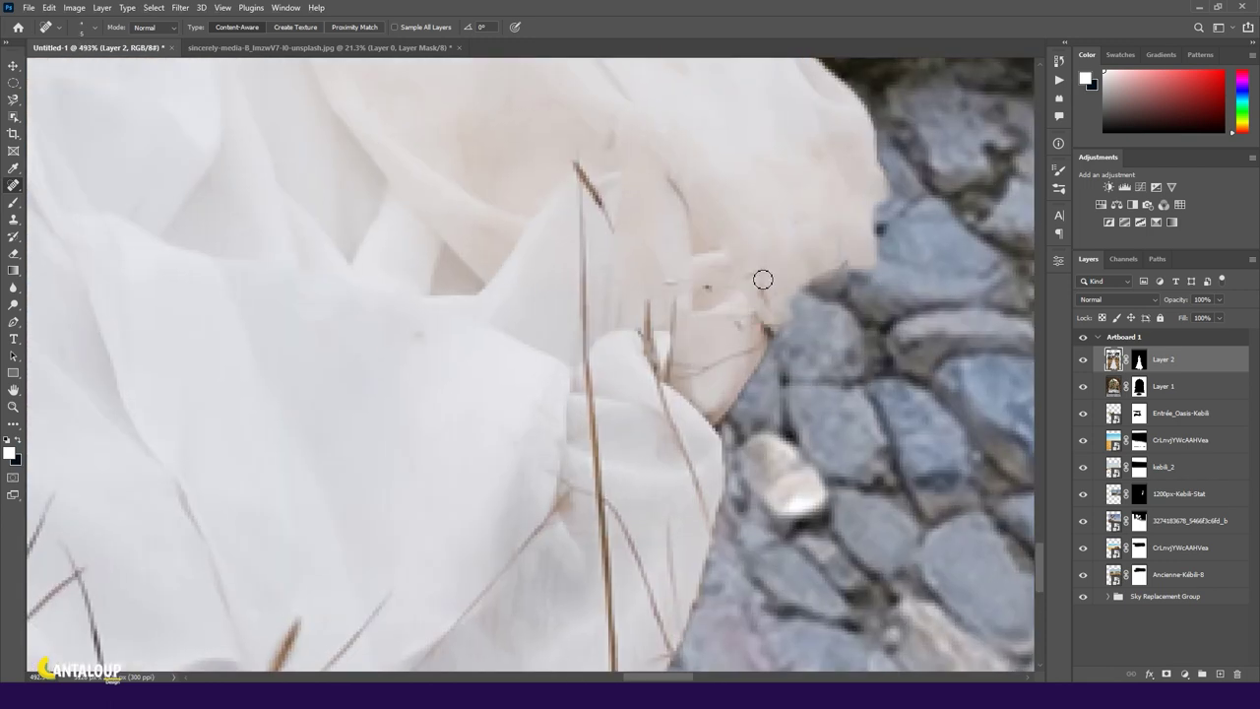
pyautogui.moveTo(675, 303)
pyautogui.mouseDown()
pyautogui.moveTo(688, 361)
pyautogui.moveTo(768, 340)
pyautogui.moveTo(664, 426)
pyautogui.mouseUp()
pyautogui.moveTo(664, 524); pyautogui.dragTo(676, 611)
pyautogui.moveTo(577, 163); pyautogui.dragTo(611, 232)
pyautogui.click(670, 179)
pyautogui.moveTo(584, 167); pyautogui.dragTo(588, 477)
pyautogui.scroll(-3, 582, 380)
pyautogui.moveTo(591, 259); pyautogui.dragTo(616, 650)
# Step: Heal the stalks running down the middle of the fabric to the hem edge
pyautogui.moveTo(607, 389); pyautogui.dragTo(662, 537)
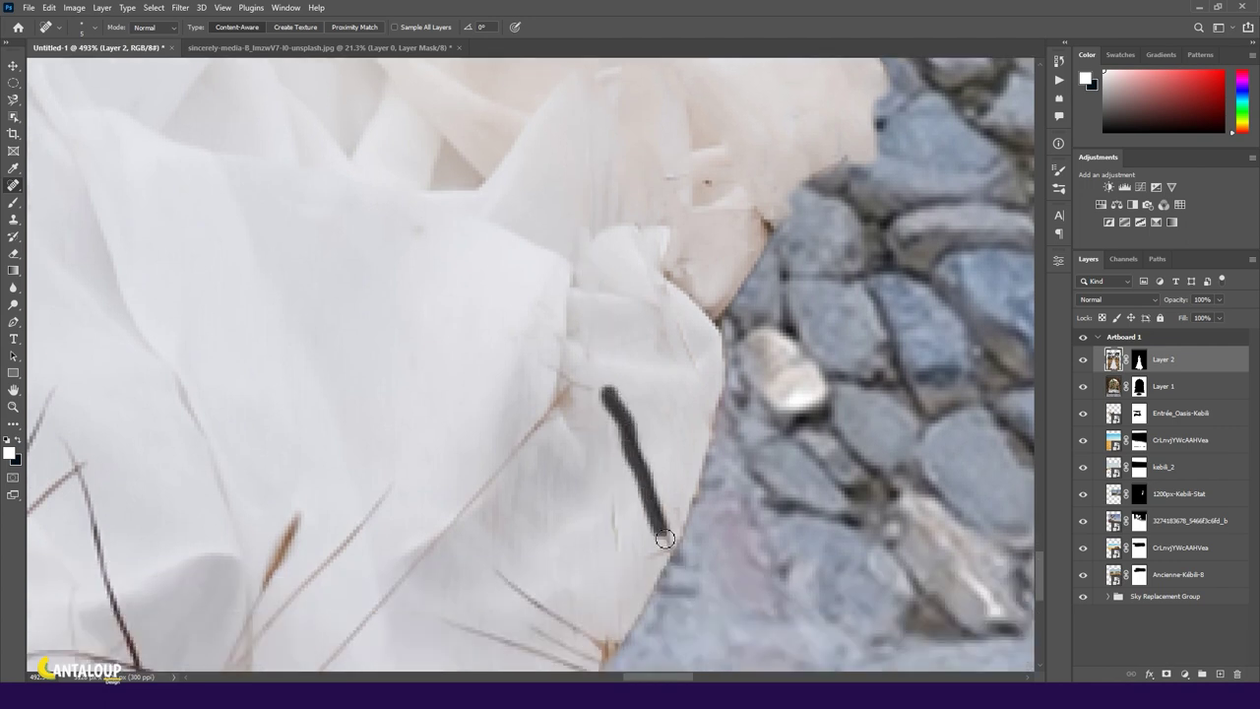
pyautogui.moveTo(574, 377); pyautogui.dragTo(370, 610)
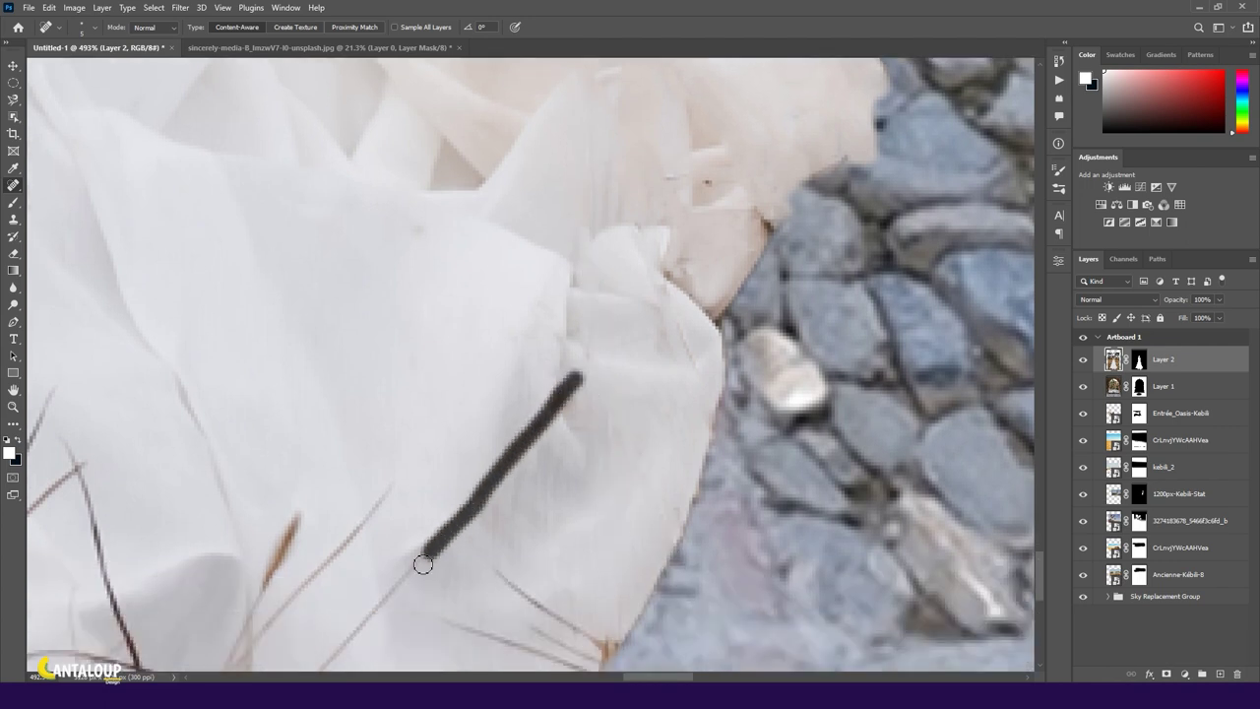
pyautogui.scroll(-2, 545, 374)
pyautogui.moveTo(471, 395); pyautogui.dragTo(364, 498)
pyautogui.moveTo(542, 366); pyautogui.dragTo(630, 426)
pyautogui.moveTo(517, 409); pyautogui.dragTo(602, 406)
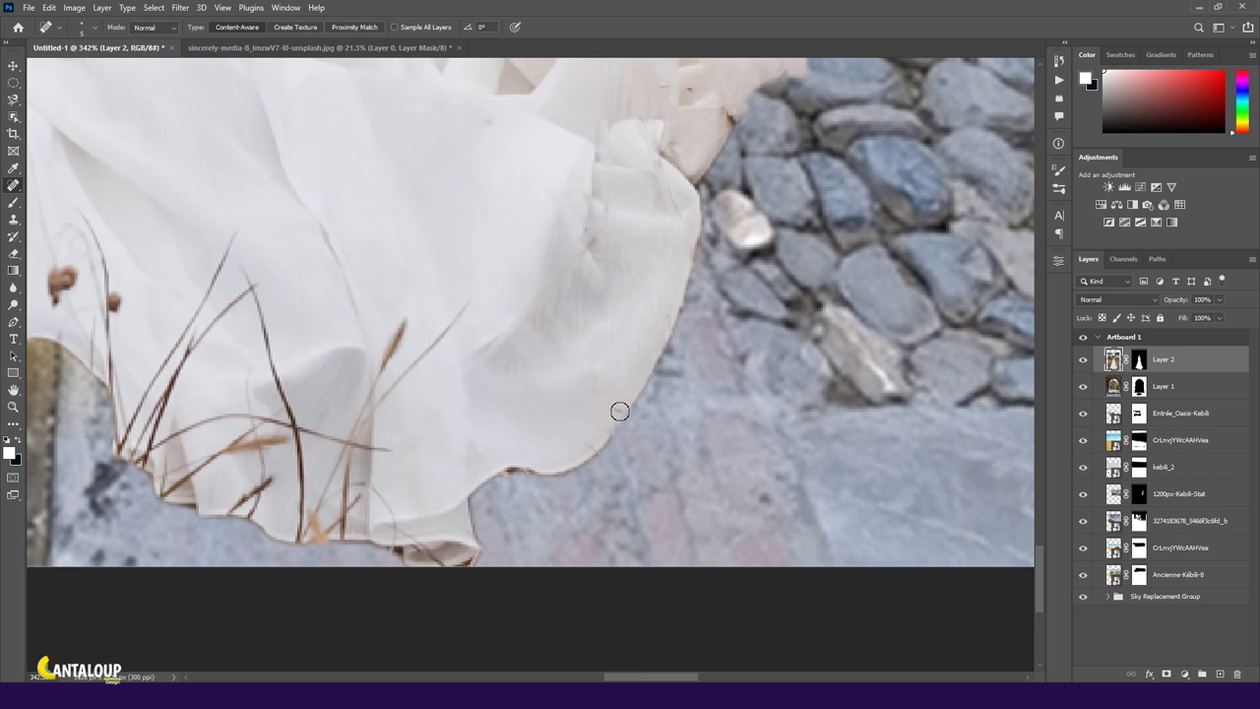
pyautogui.scroll(-1, 652, 381)
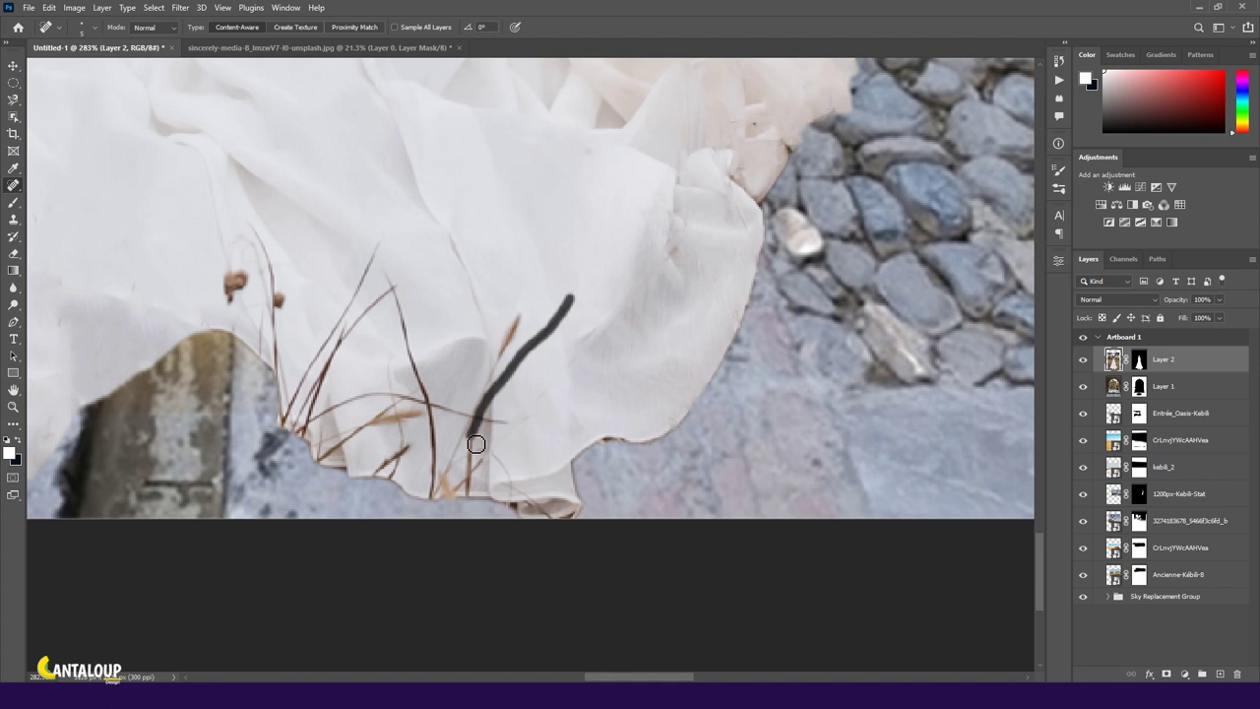
pyautogui.moveTo(476, 444); pyautogui.dragTo(480, 458)
pyautogui.moveTo(551, 521); pyautogui.dragTo(553, 519)
pyautogui.scroll(-1, 571, 492)
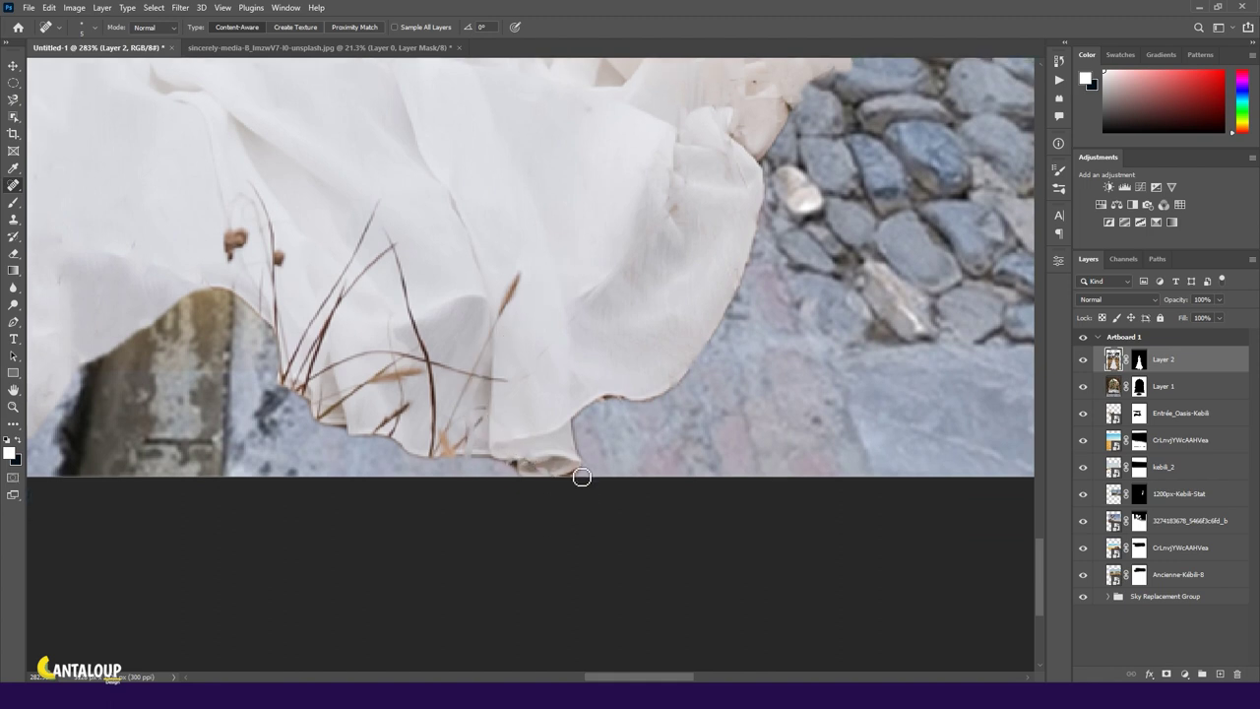
pyautogui.moveTo(506, 311)
pyautogui.mouseDown()
pyautogui.moveTo(445, 442)
pyautogui.moveTo(463, 435)
pyautogui.mouseUp()
pyautogui.moveTo(514, 378); pyautogui.dragTo(287, 382)
# Step: Heal the remaining grass stems and blades across the left hem folds
pyautogui.scroll(1, 343, 409)
pyautogui.moveTo(394, 313); pyautogui.dragTo(422, 356)
pyautogui.moveTo(389, 215); pyautogui.dragTo(440, 438)
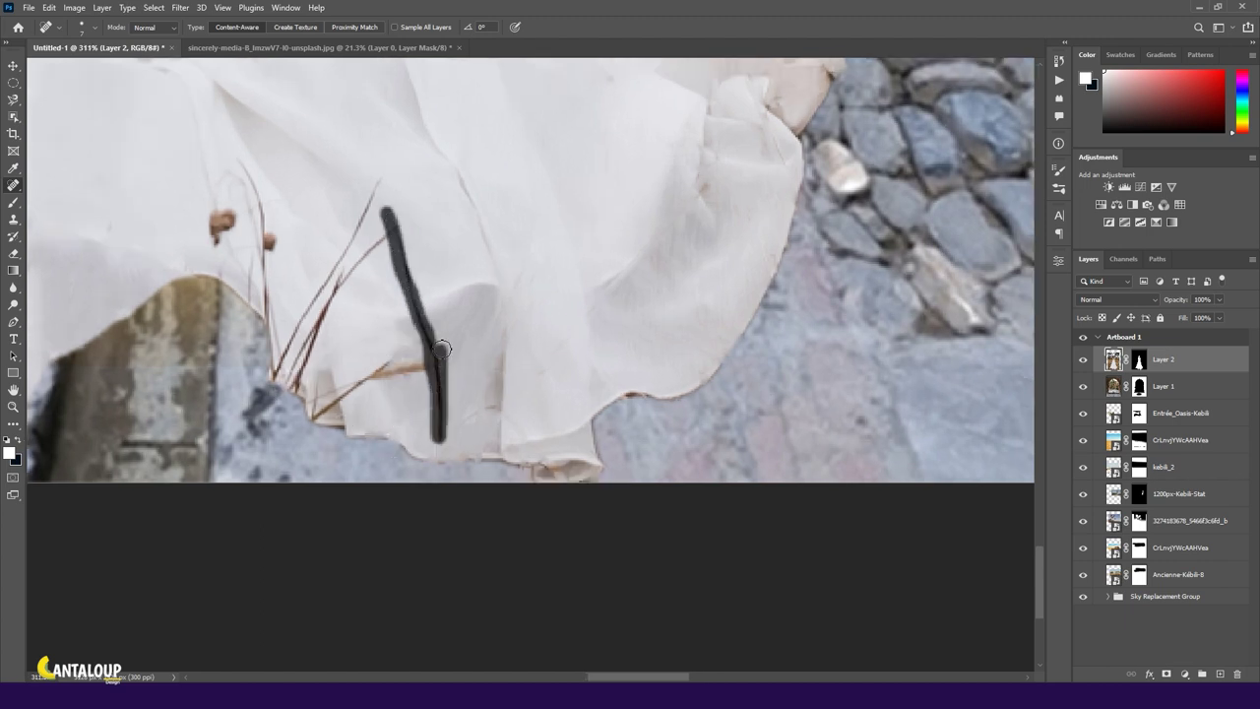
pyautogui.moveTo(443, 365); pyautogui.dragTo(349, 386)
pyautogui.moveTo(375, 380); pyautogui.dragTo(375, 388)
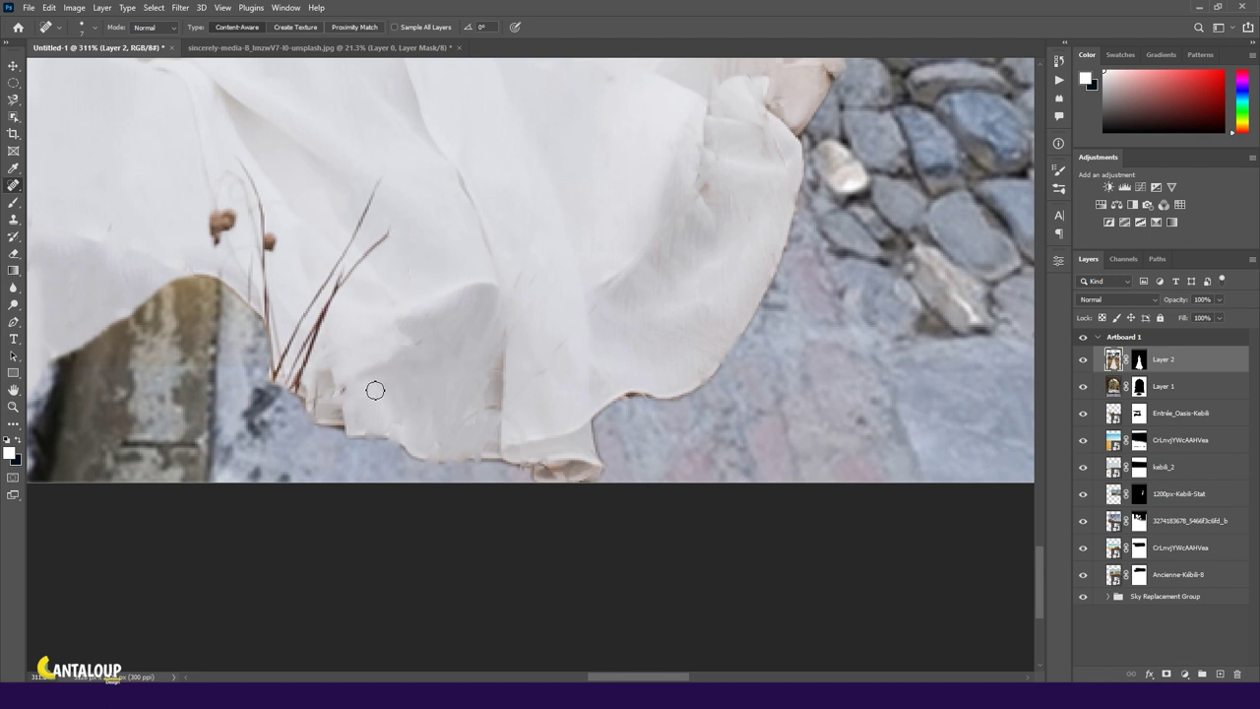
pyautogui.moveTo(383, 173); pyautogui.dragTo(284, 374)
pyautogui.moveTo(392, 218)
pyautogui.mouseDown()
pyautogui.moveTo(332, 281)
pyautogui.moveTo(293, 378)
pyautogui.mouseUp()
pyautogui.moveTo(313, 328); pyautogui.dragTo(298, 365)
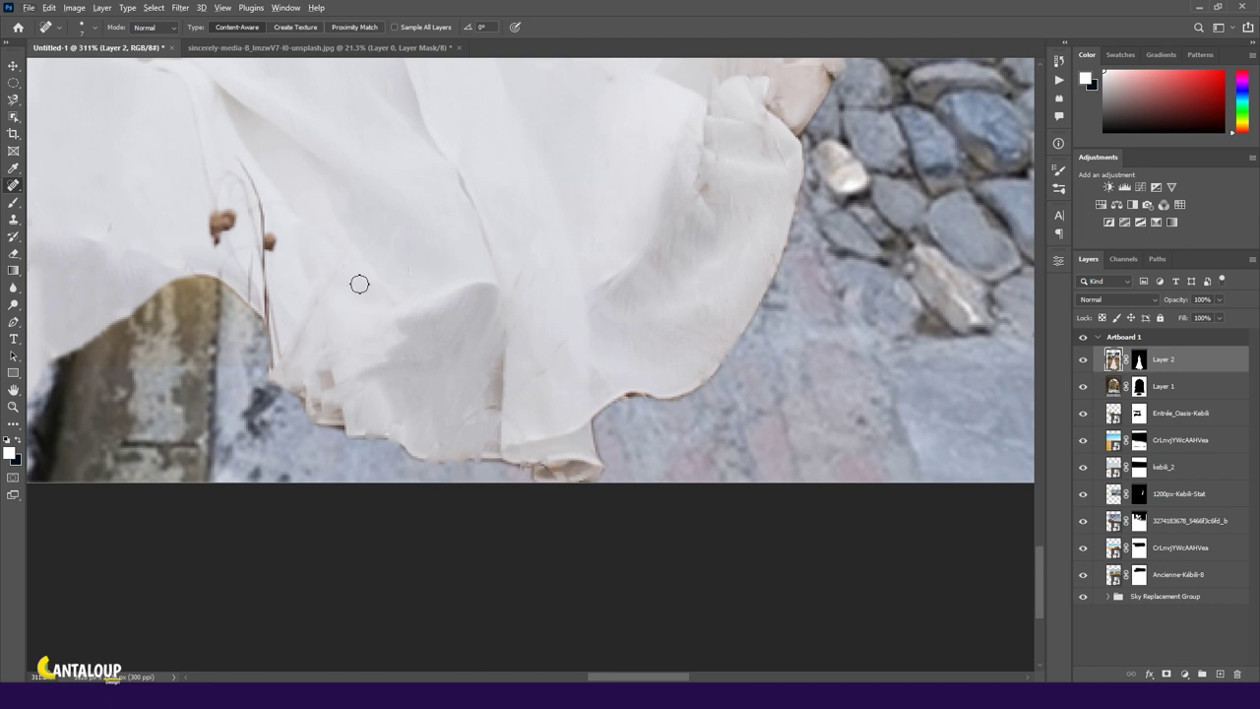
pyautogui.moveTo(236, 155); pyautogui.dragTo(271, 346)
pyautogui.click(247, 262)
pyautogui.moveTo(252, 268)
pyautogui.mouseDown()
pyautogui.moveTo(236, 177)
pyautogui.moveTo(233, 230)
pyautogui.moveTo(219, 229)
pyautogui.moveTo(262, 211)
pyautogui.moveTo(226, 273)
pyautogui.mouseUp()
pyautogui.moveTo(214, 202); pyautogui.dragTo(219, 216)
pyautogui.moveTo(162, 74); pyautogui.dragTo(203, 147)
pyautogui.scroll(-10, 382, 270)
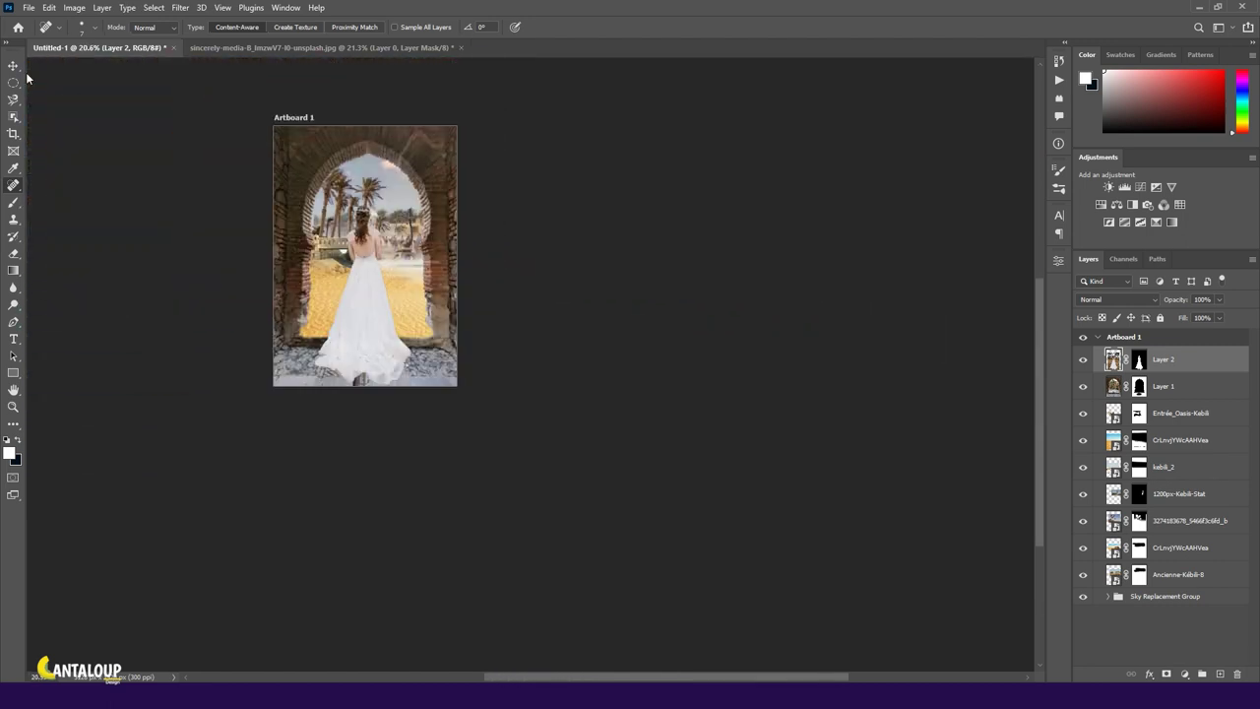
# Step: Darken arch Layer 1 with a Levels adjustment: midtones 0.79, output levels 21–237
pyautogui.click(14, 65)
pyautogui.hotkey('ctrl', '0')
pyautogui.click(783, 360)
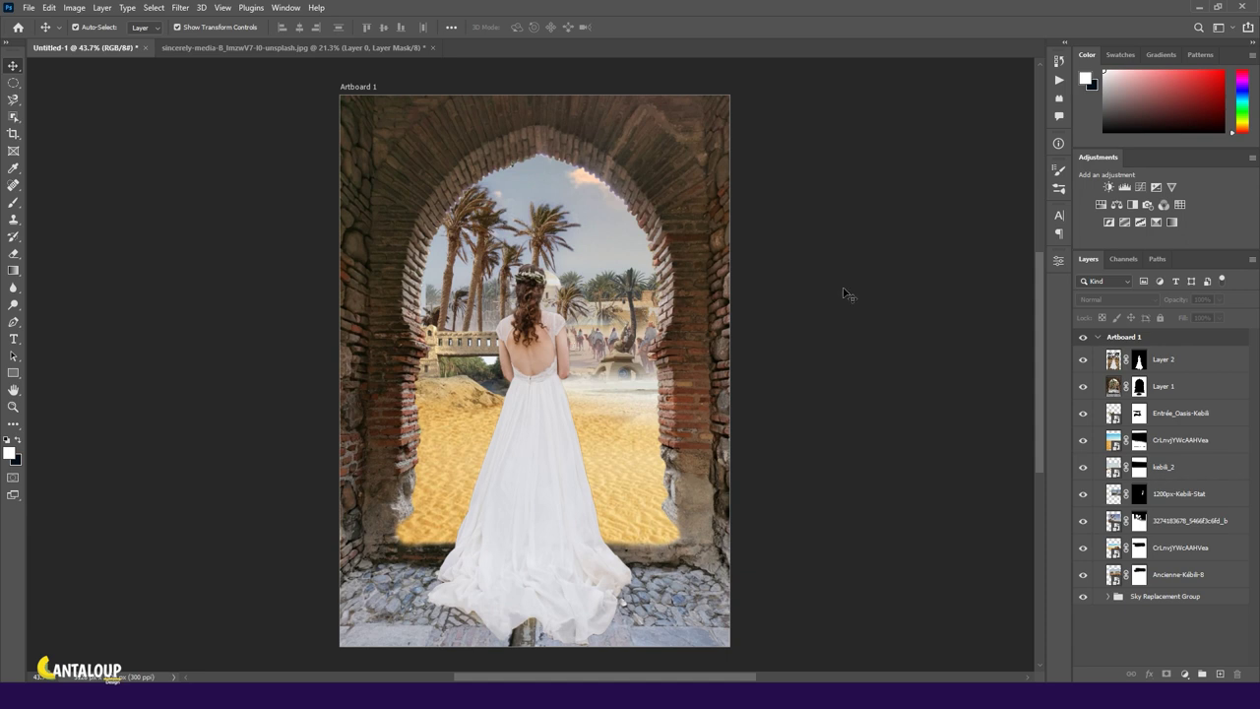
pyautogui.click(1170, 388)
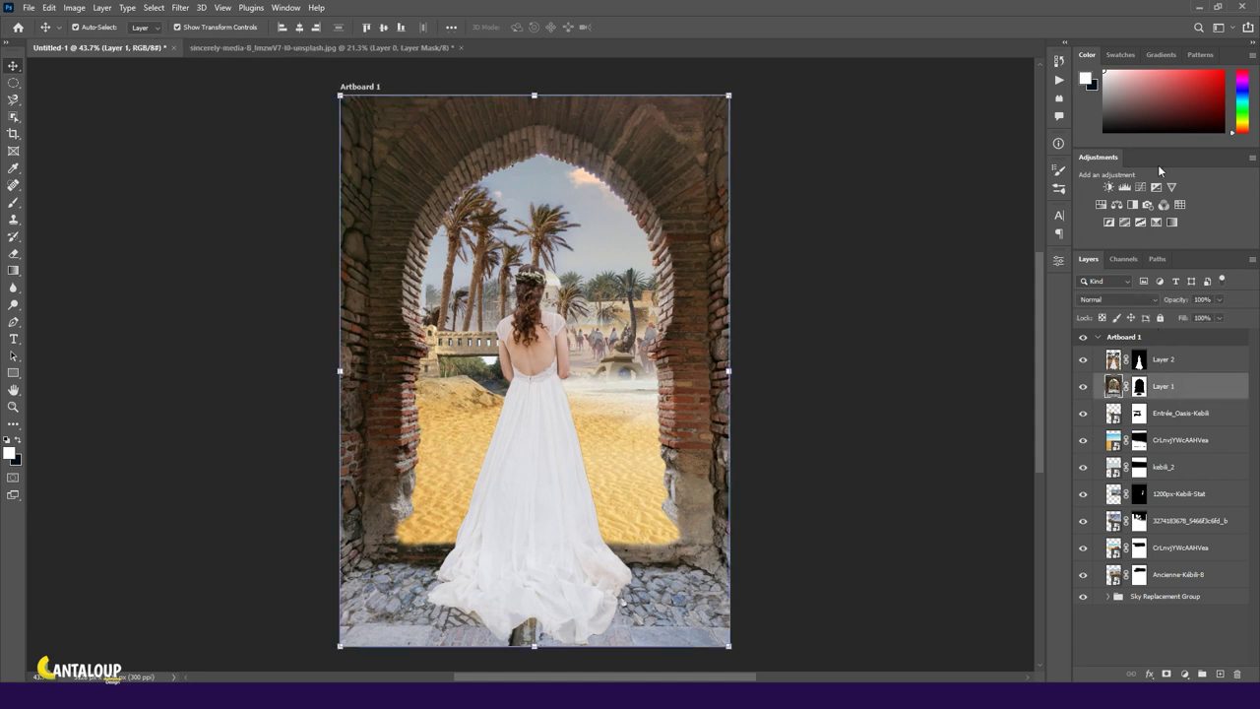
pyautogui.click(1125, 186)
pyautogui.moveTo(957, 392); pyautogui.dragTo(968, 392)
pyautogui.moveTo(887, 432); pyautogui.dragTo(897, 430)
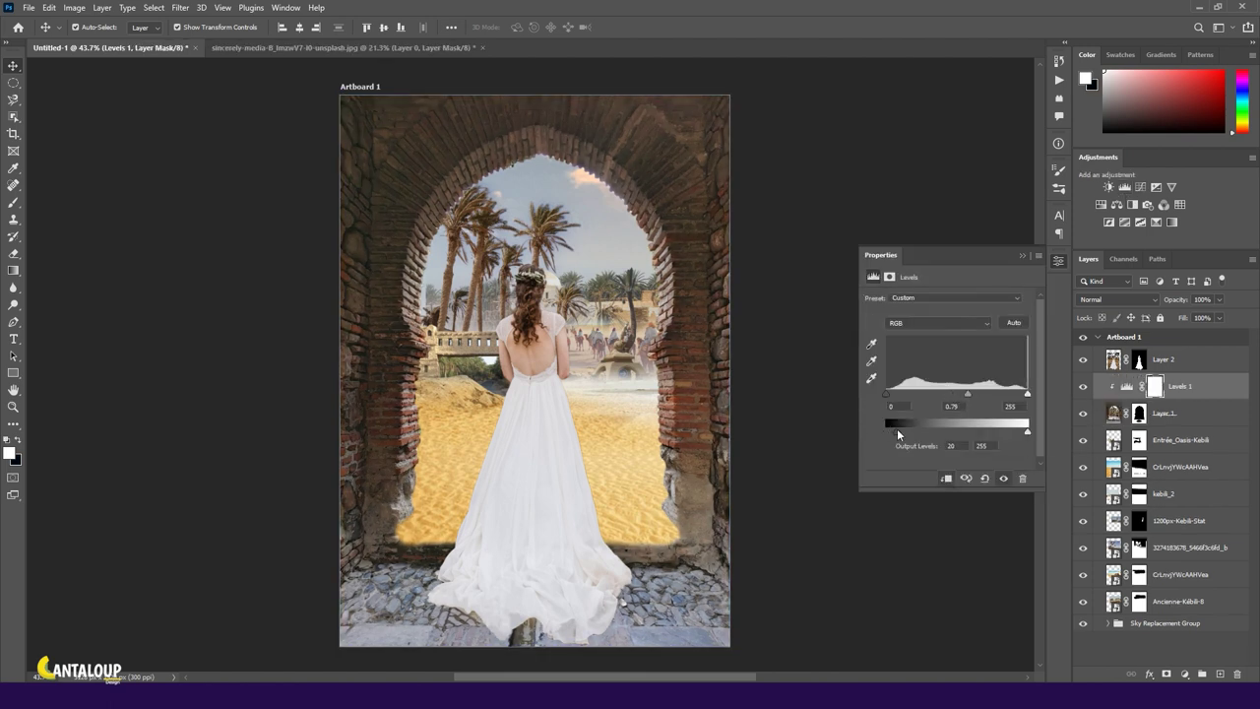
pyautogui.moveTo(1027, 431); pyautogui.dragTo(1022, 395)
pyautogui.moveTo(886, 393); pyautogui.dragTo(900, 393)
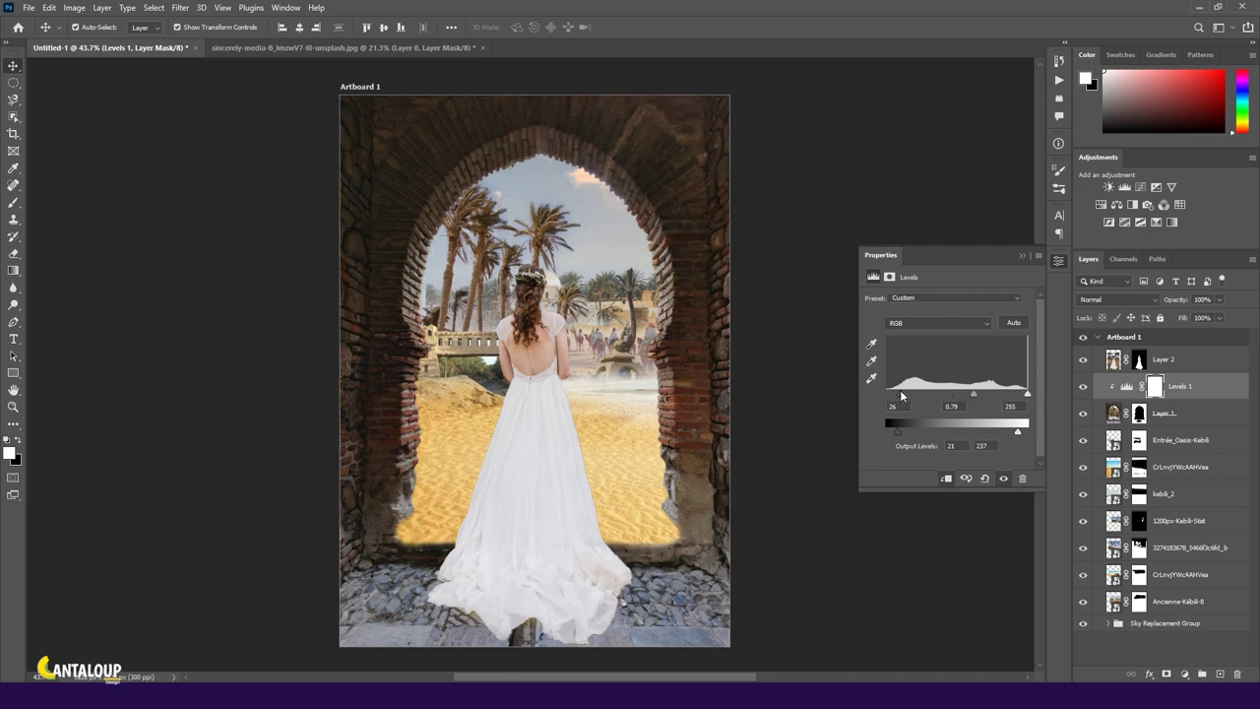
pyautogui.click(1022, 256)
# Step: Add a Moonlight.3DL Color Lookup clipped to the arch at 79% opacity
pyautogui.click(1179, 204)
pyautogui.click(973, 300)
pyautogui.click(946, 356)
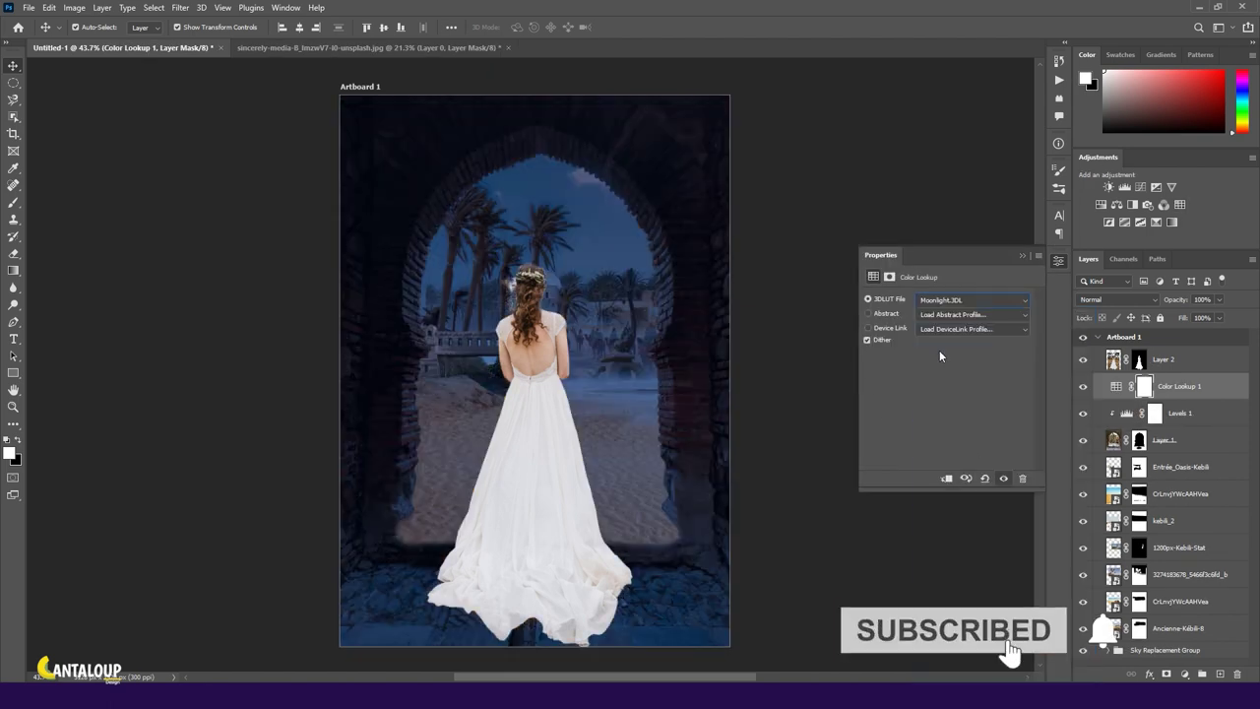
pyautogui.click(1022, 255)
pyautogui.keyDown('alt'); pyautogui.click(1123, 400); pyautogui.keyUp('alt')
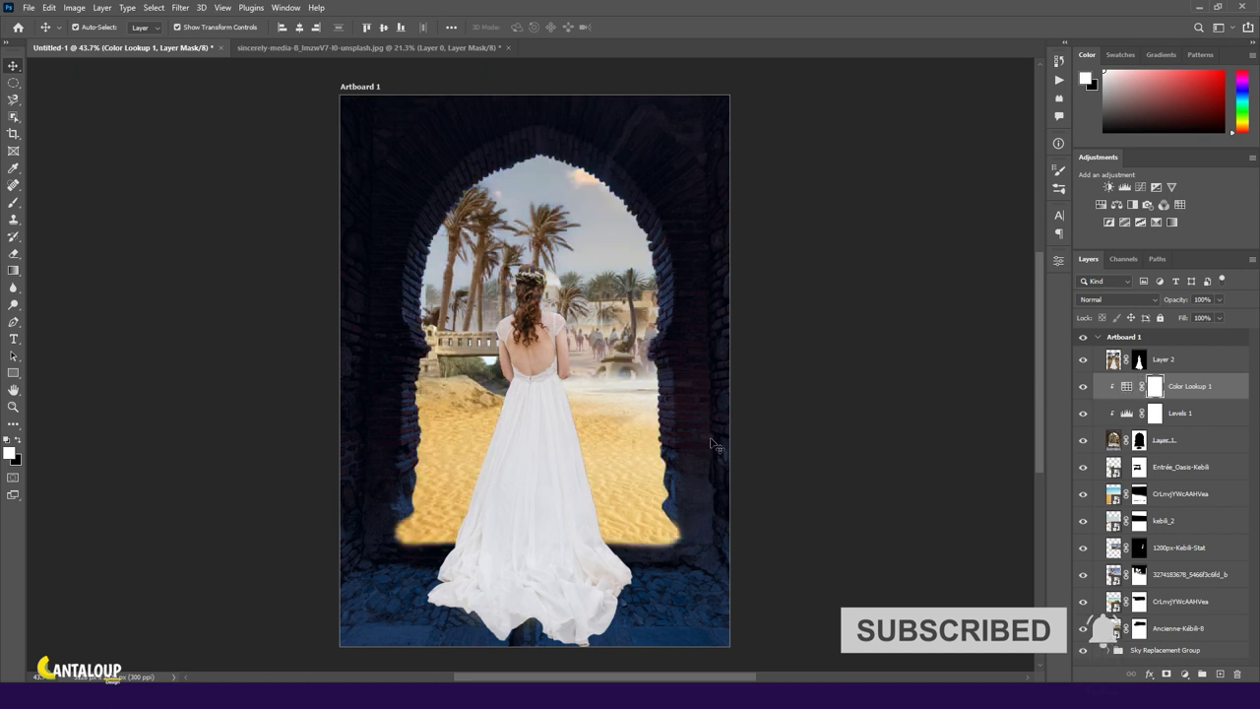
pyautogui.press('7')
pyautogui.press('9')
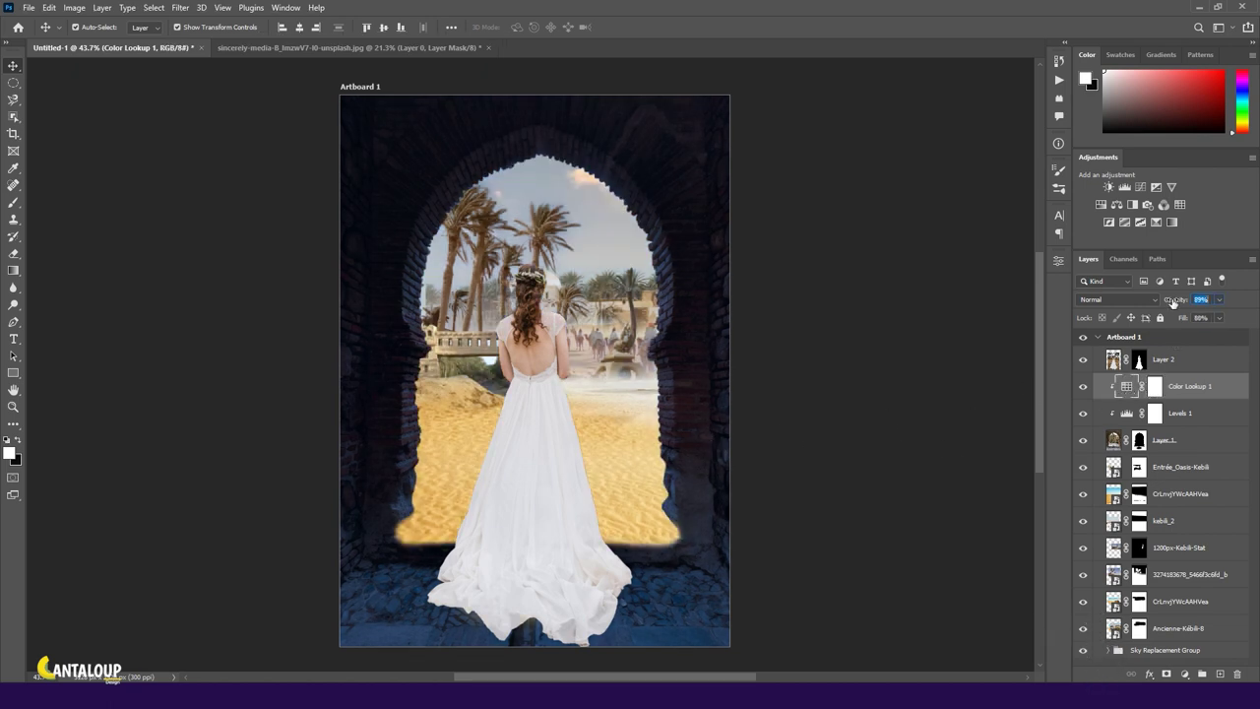
pyautogui.hotkey('shift', '8')
pyautogui.hotkey('shift', '8')
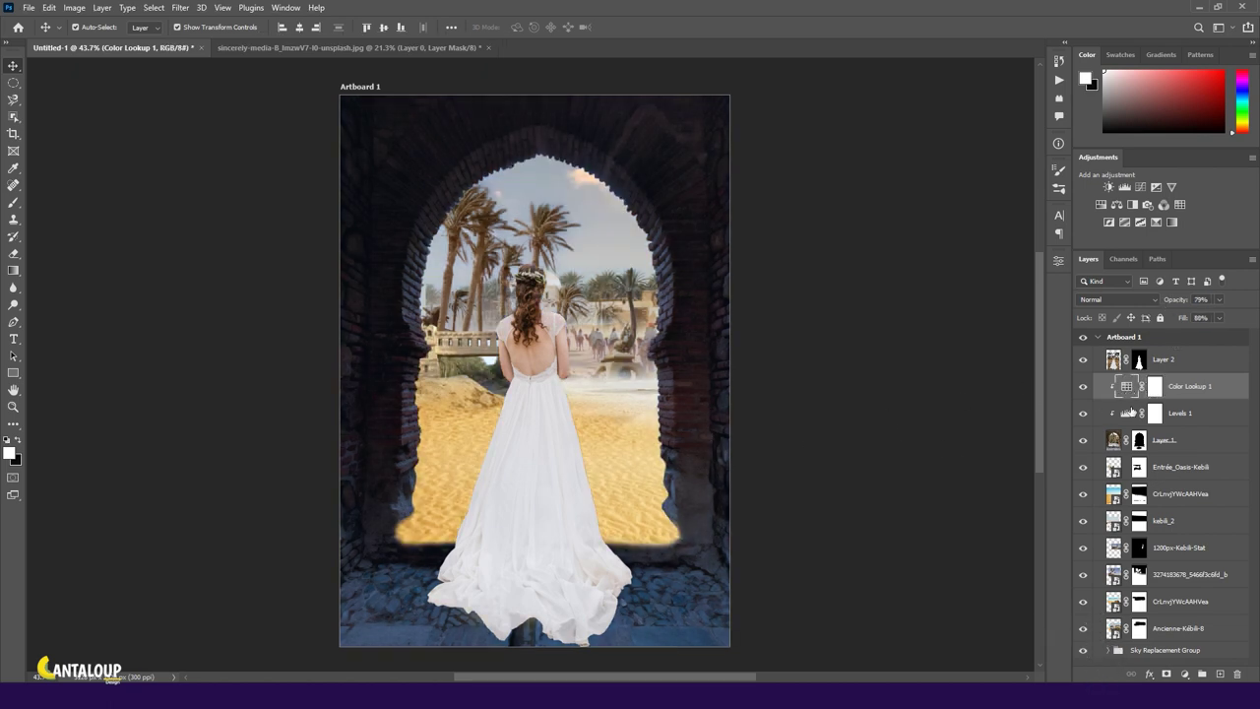
pyautogui.click(1185, 474)
# Step: Add a colorized Hue/Saturation layer to the oasis: Hue 27, Saturation 32, Lightness -2
pyautogui.click(1101, 204)
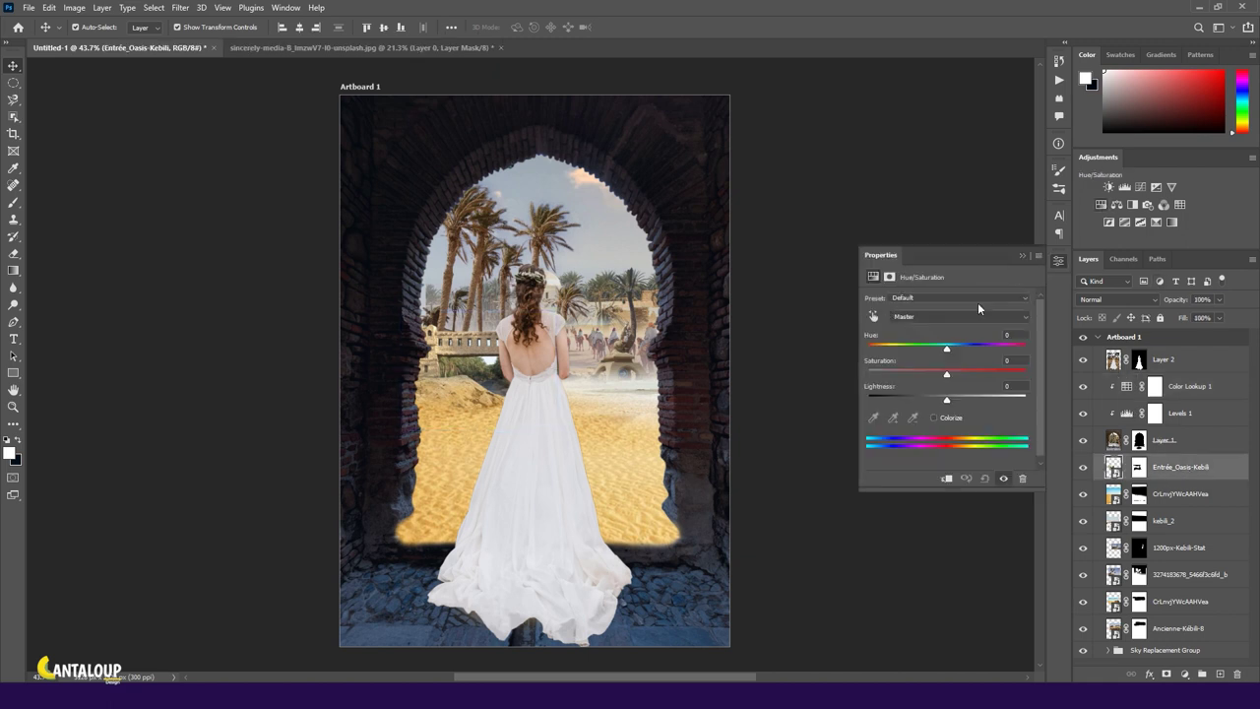
pyautogui.click(933, 418)
pyautogui.moveTo(907, 374)
pyautogui.mouseDown()
pyautogui.moveTo(952, 374)
pyautogui.moveTo(946, 403)
pyautogui.mouseUp()
pyautogui.moveTo(868, 349); pyautogui.dragTo(912, 349)
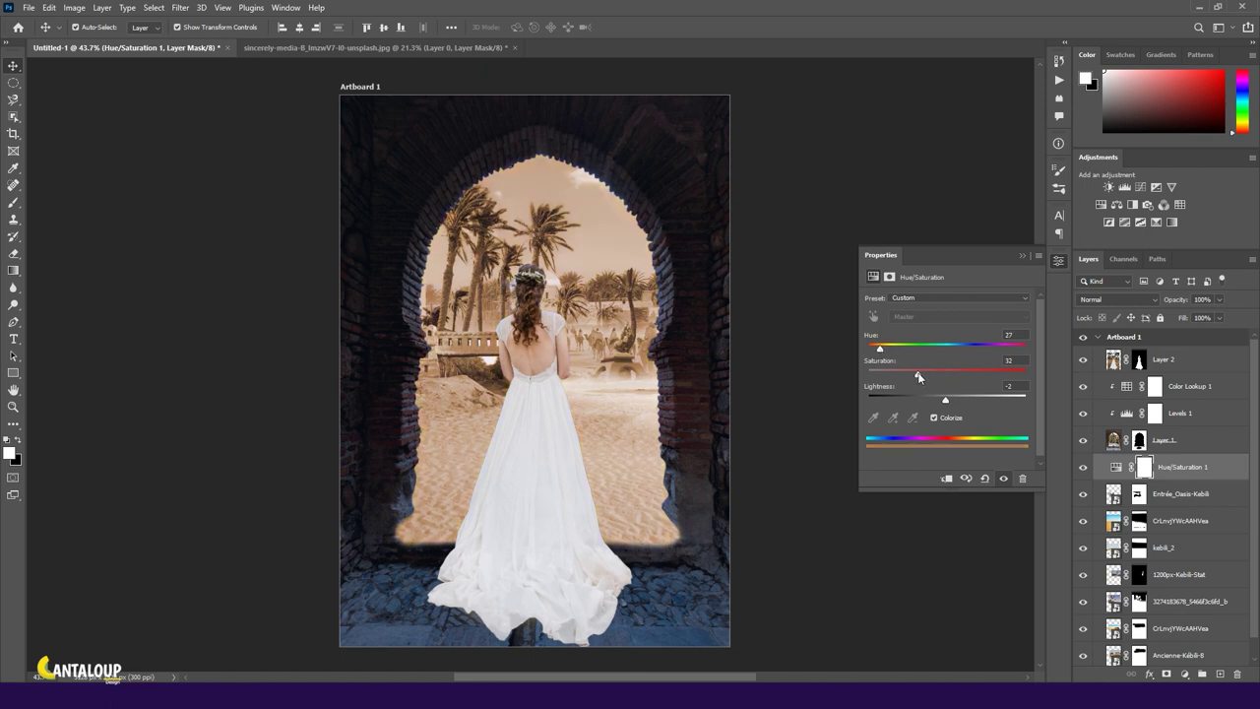
pyautogui.click(1022, 256)
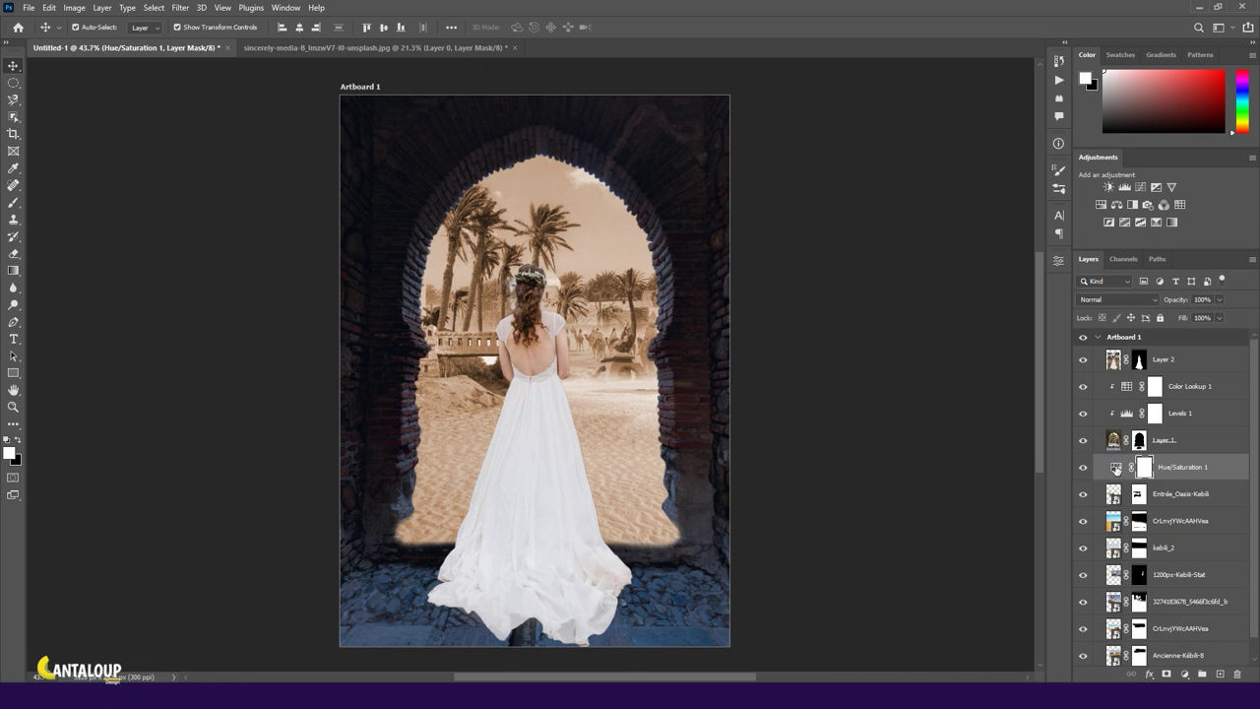
# Step: Retune the colorized Hue/Saturation layer to Hue 24, Saturation 45, Lightness -7
pyautogui.doubleClick(1116, 468)
pyautogui.click(991, 351)
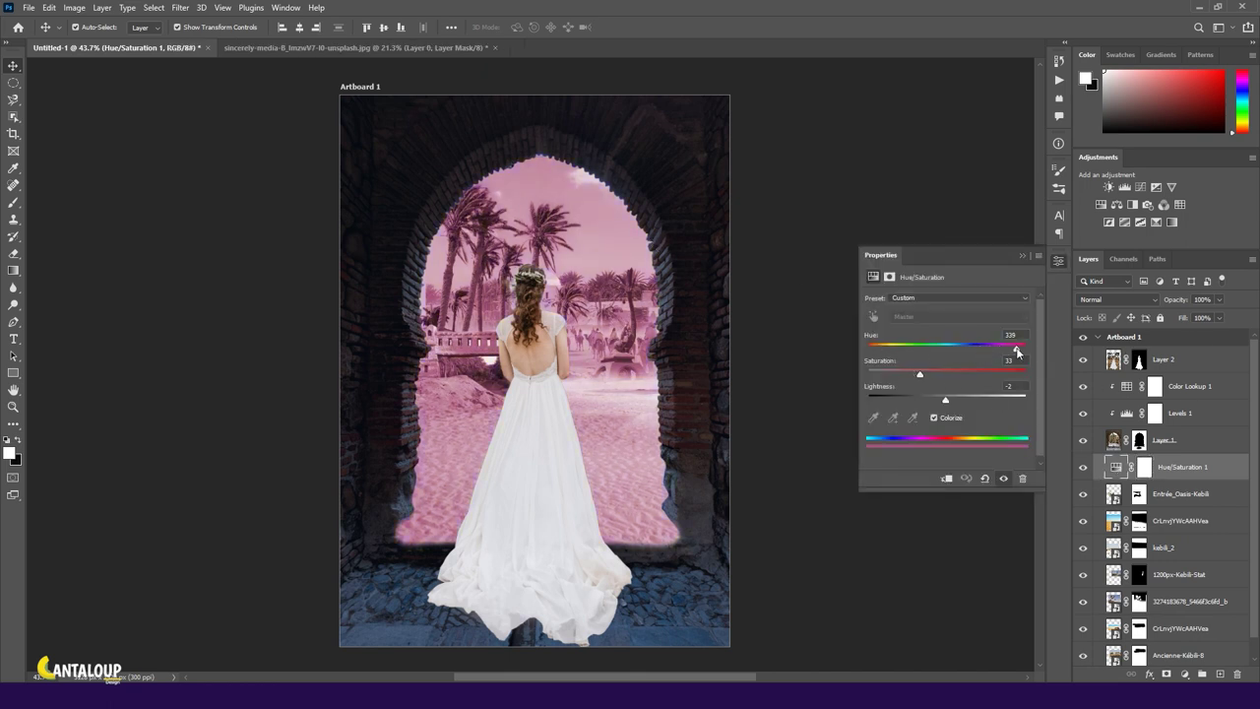
pyautogui.moveTo(920, 378); pyautogui.dragTo(951, 378)
pyautogui.moveTo(1018, 353); pyautogui.dragTo(1005, 351)
pyautogui.click(1080, 470)
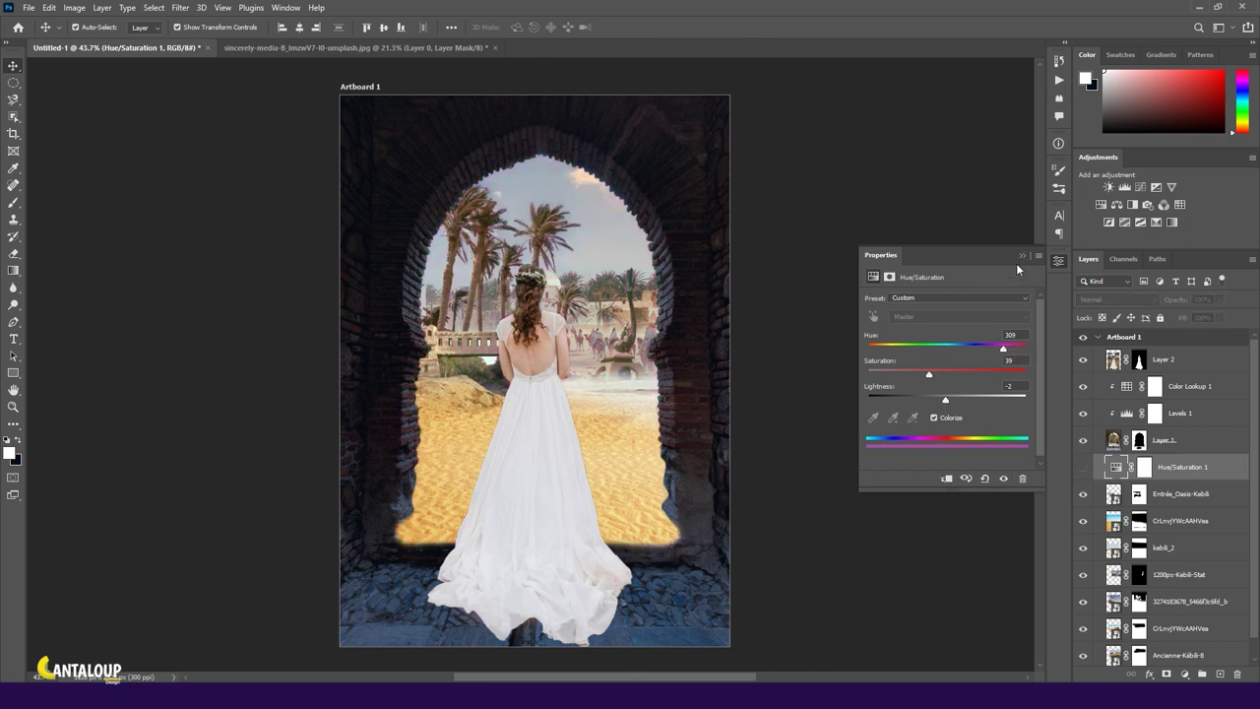
pyautogui.click(883, 349)
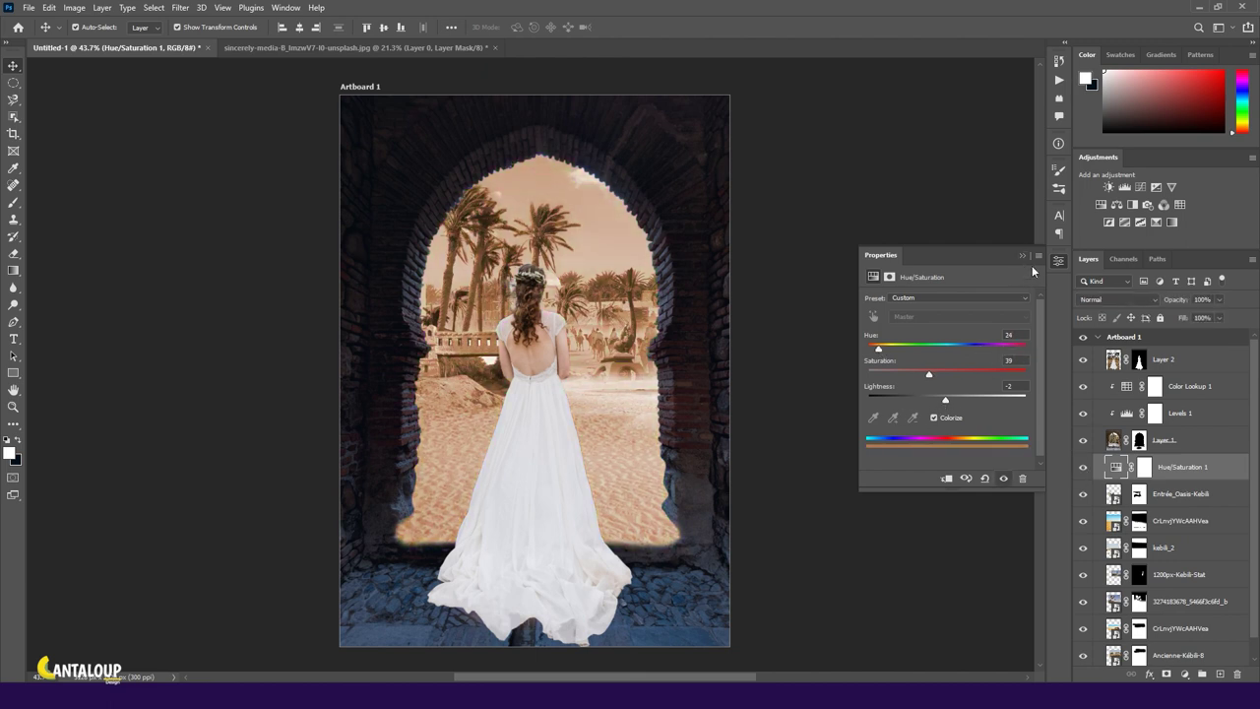
pyautogui.moveTo(946, 401); pyautogui.dragTo(941, 399)
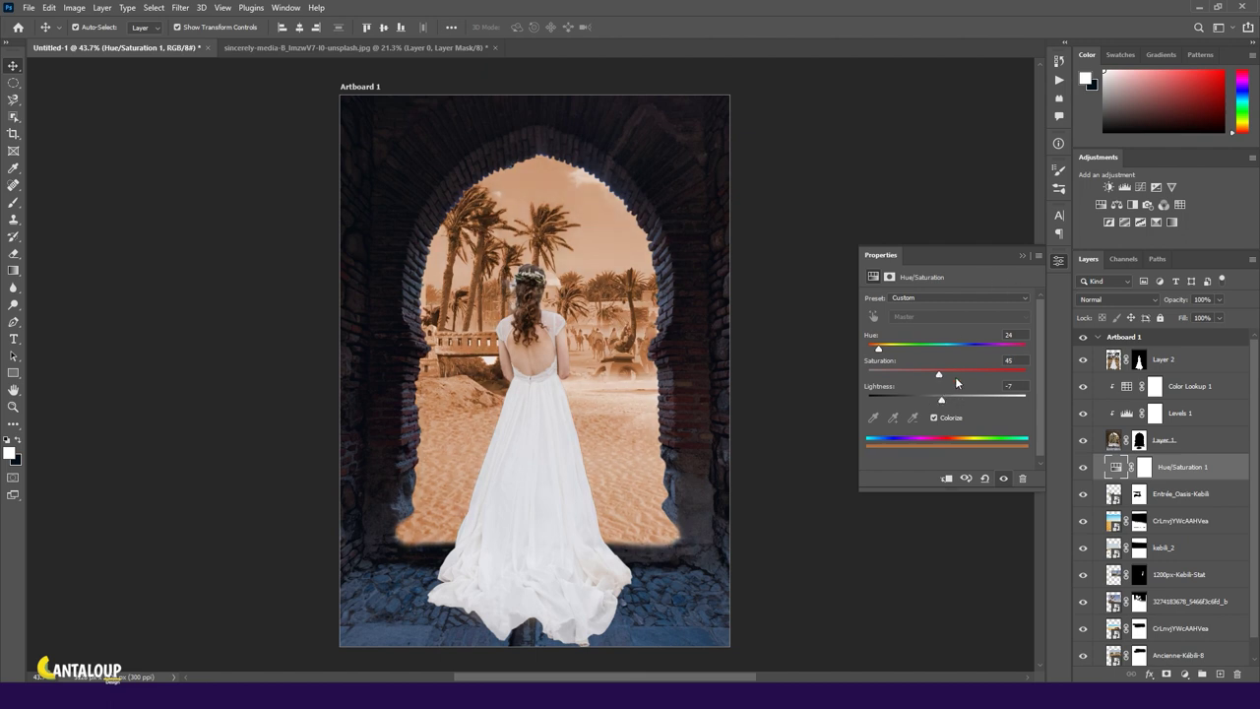
pyautogui.click(1022, 257)
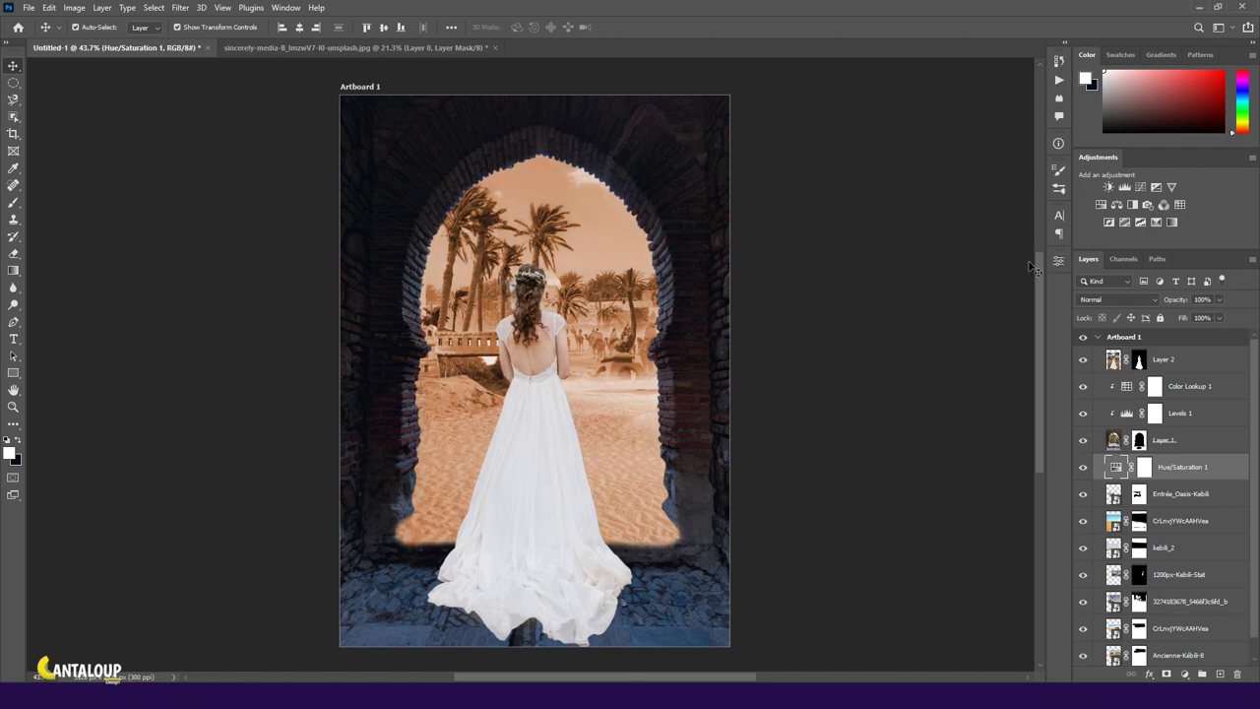
# Step: Add a Vibrance adjustment above the hue layer, lower it, then delete it
pyautogui.click(1172, 186)
pyautogui.moveTo(946, 311)
pyautogui.mouseDown()
pyautogui.moveTo(882, 313)
pyautogui.moveTo(941, 313)
pyautogui.mouseUp()
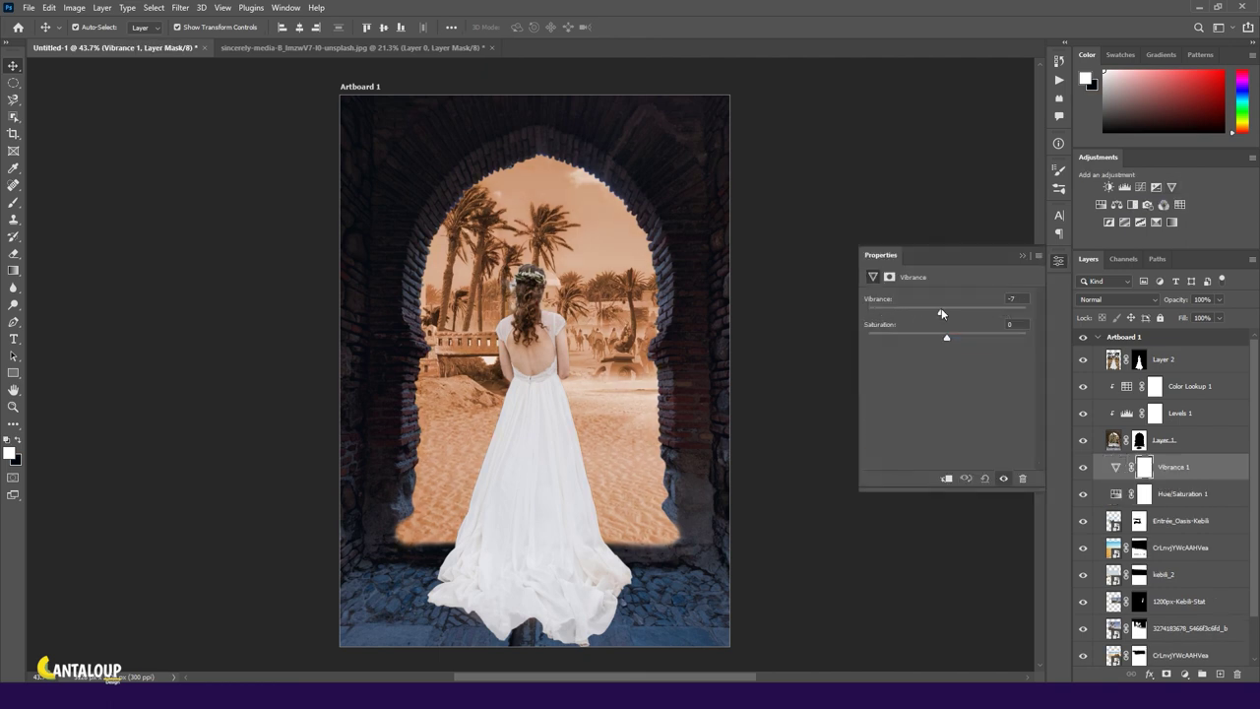
pyautogui.click(1022, 257)
pyautogui.press('Delete')
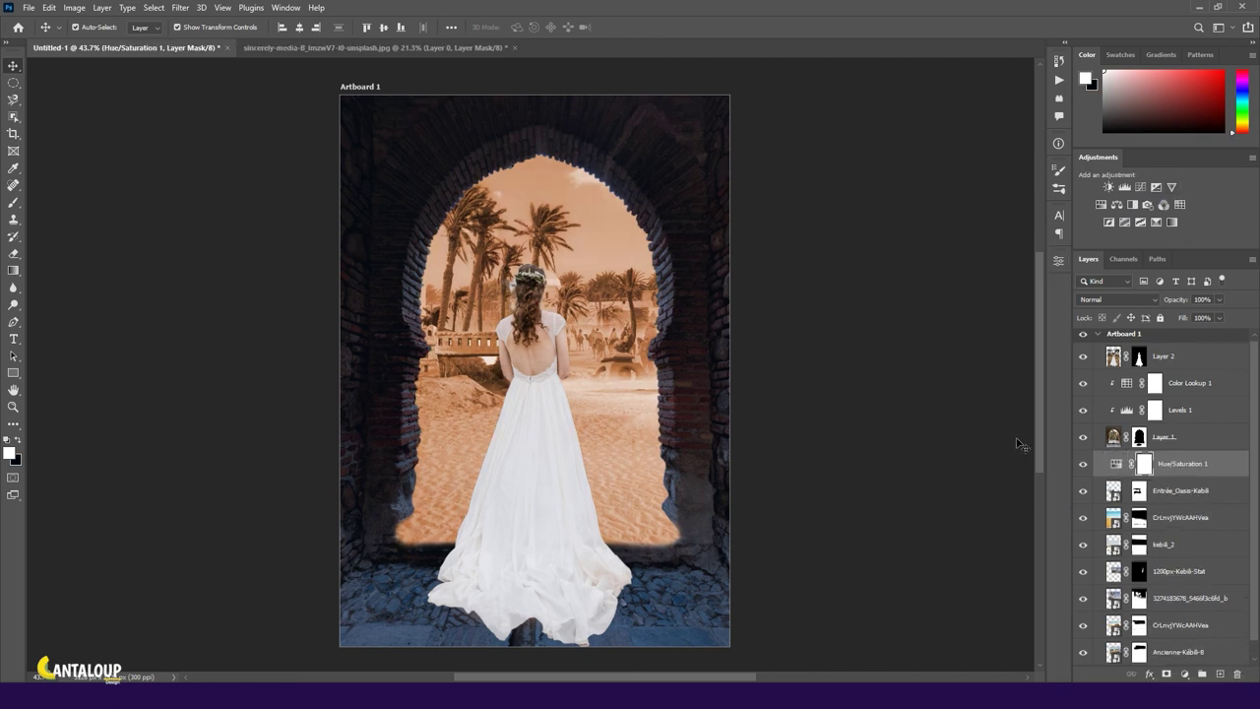
pyautogui.scroll(-1, 449, 185)
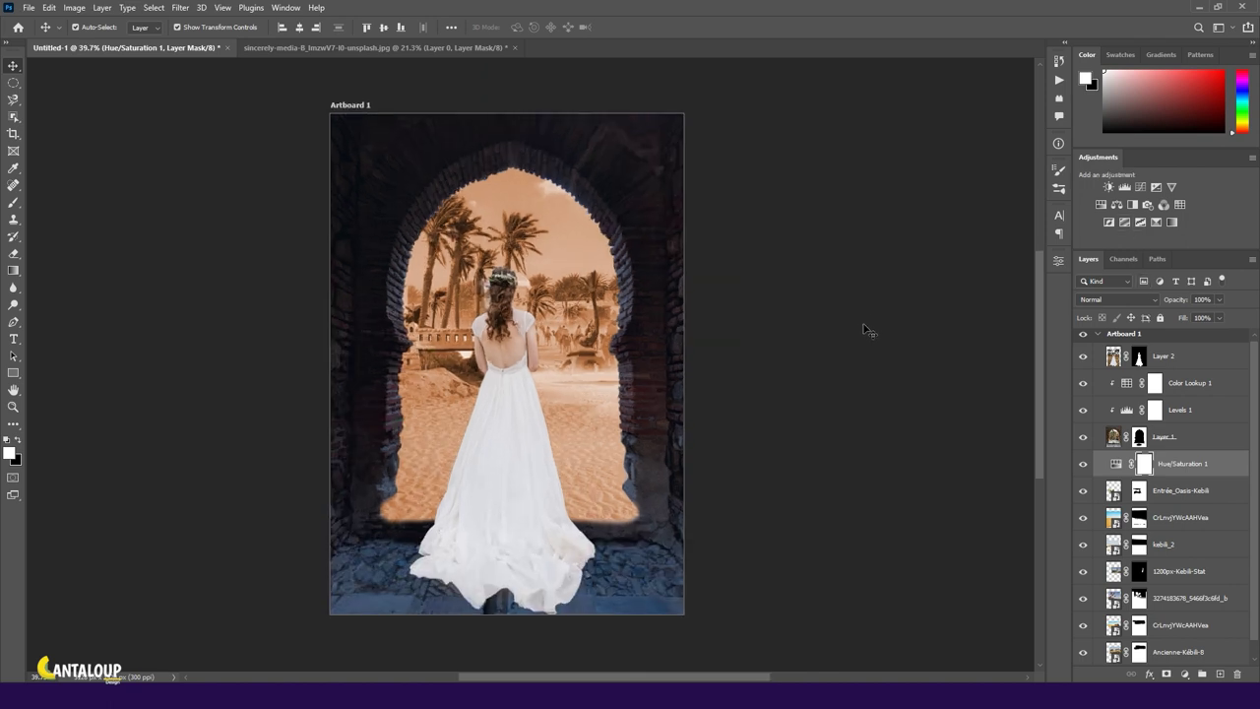
# Step: Step through the Color Lookup 3DLUT presets and settle on Candlelight.CUBE
pyautogui.doubleClick(1124, 384)
pyautogui.click(970, 299)
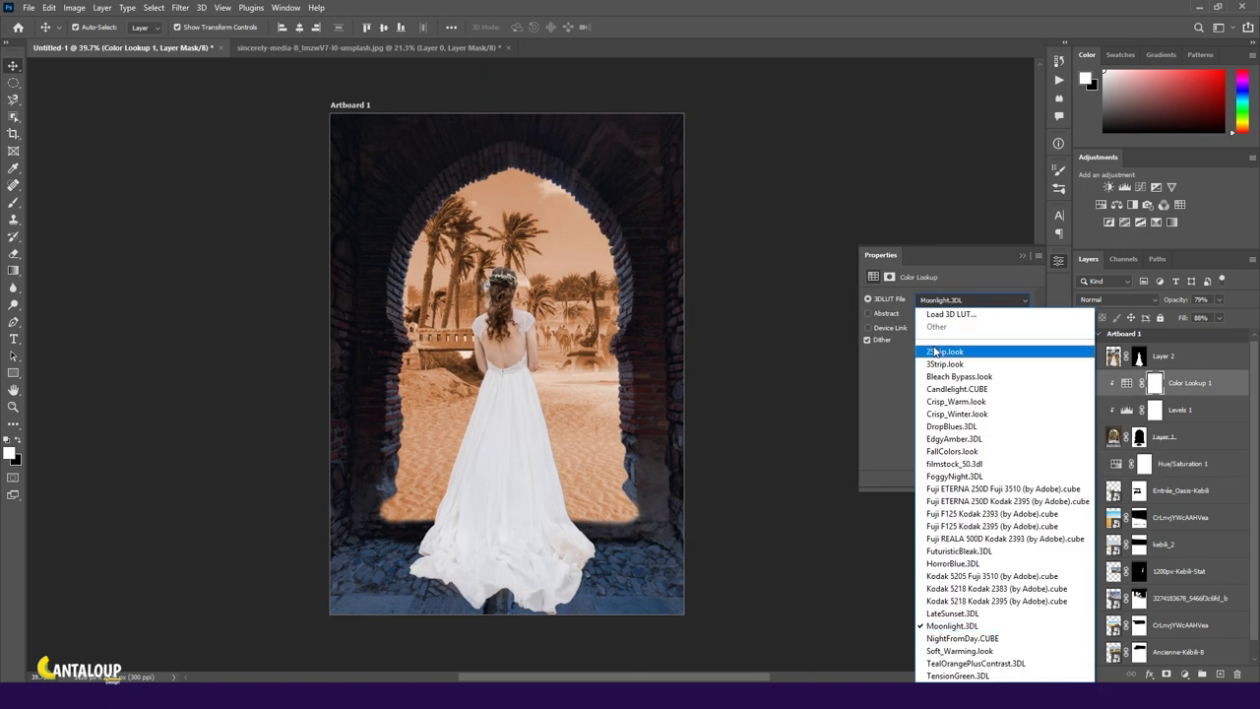
pyautogui.click(941, 321)
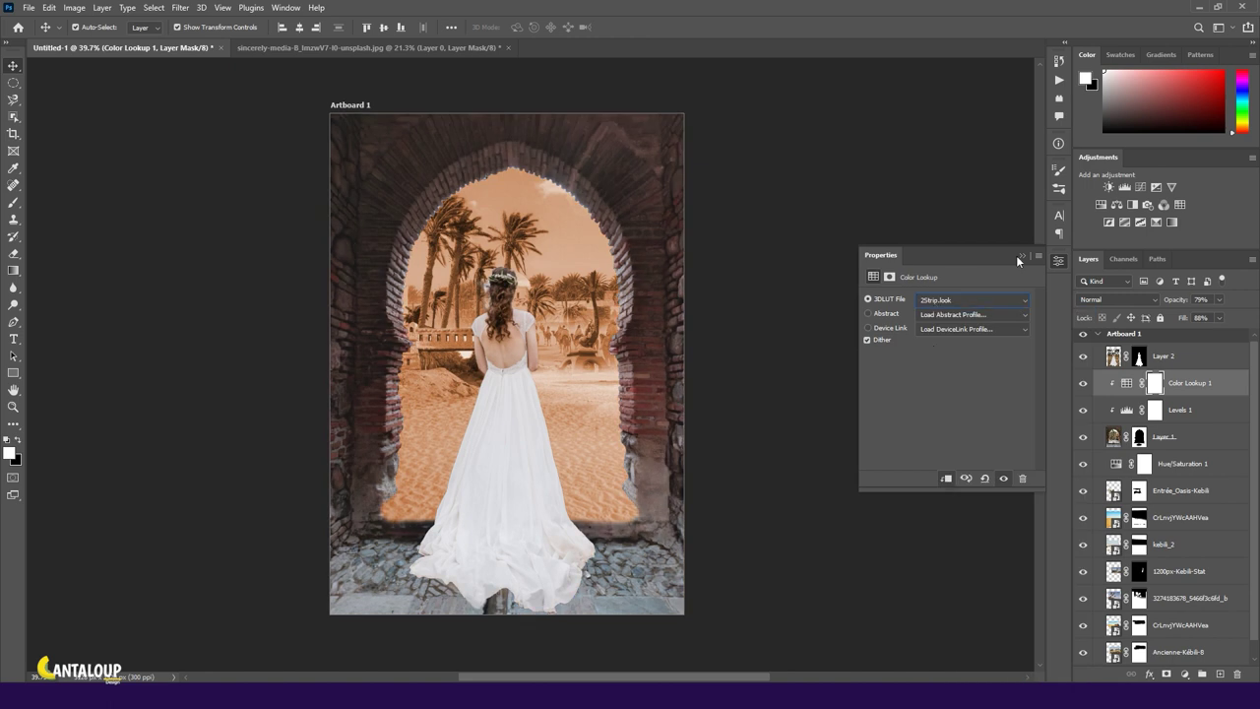
pyautogui.press('Down')
pyautogui.press('Down')
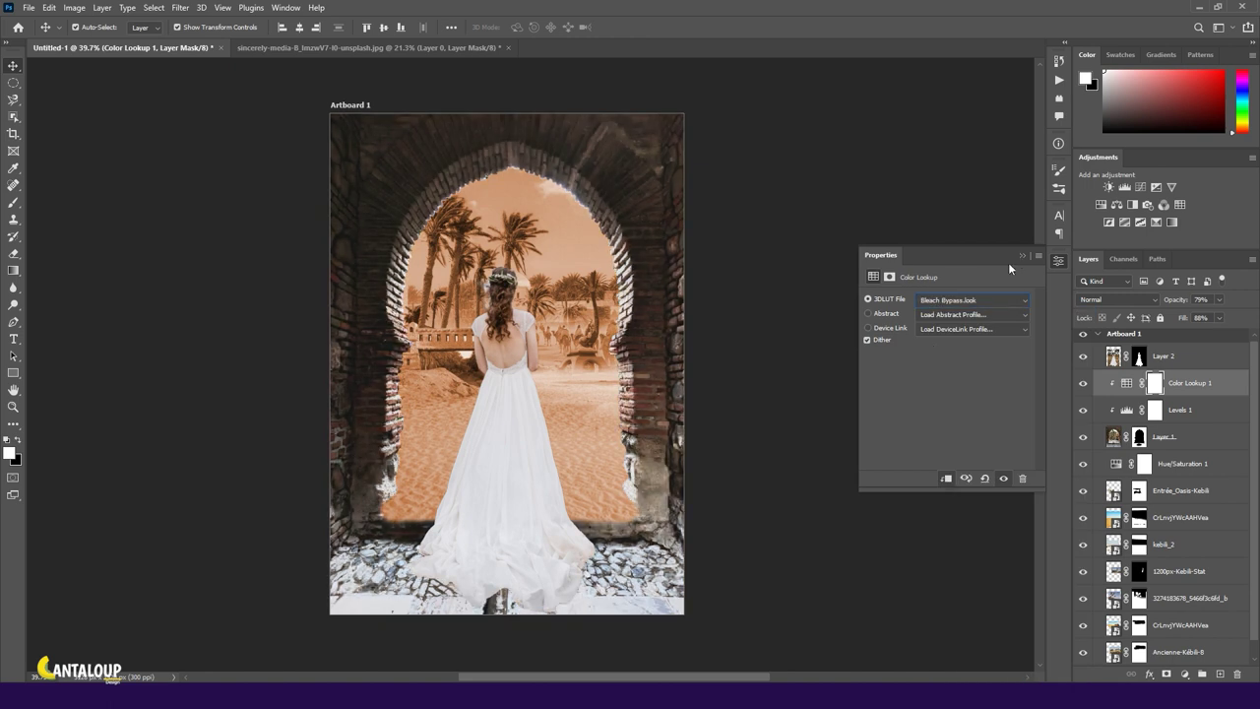
pyautogui.press('Down')
pyautogui.press('Down')
pyautogui.press('Down')
pyautogui.press('Up')
pyautogui.press('Up')
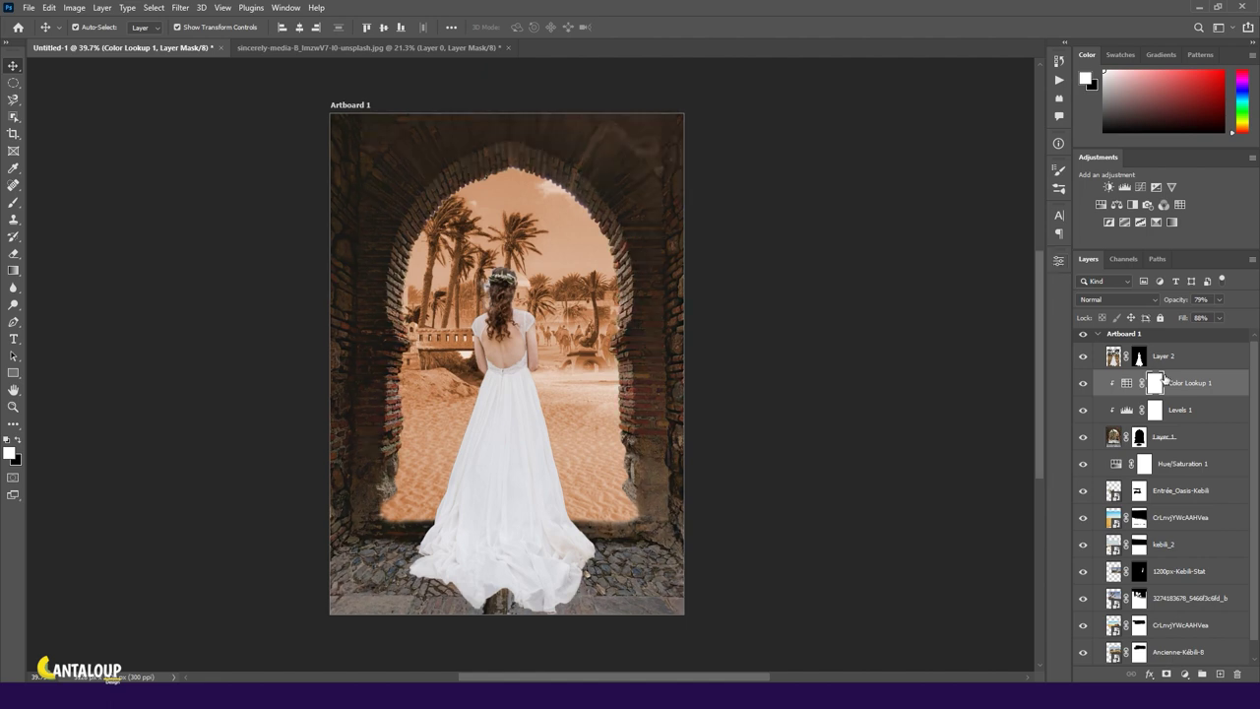
# Step: Set the archway's Levels to input 39/0.96/255 and output 21/215
pyautogui.click(1127, 412)
pyautogui.moveTo(910, 395)
pyautogui.mouseDown()
pyautogui.moveTo(985, 400)
pyautogui.moveTo(969, 395)
pyautogui.mouseUp()
pyautogui.moveTo(1019, 432)
pyautogui.mouseDown()
pyautogui.moveTo(976, 434)
pyautogui.moveTo(1006, 433)
pyautogui.mouseUp()
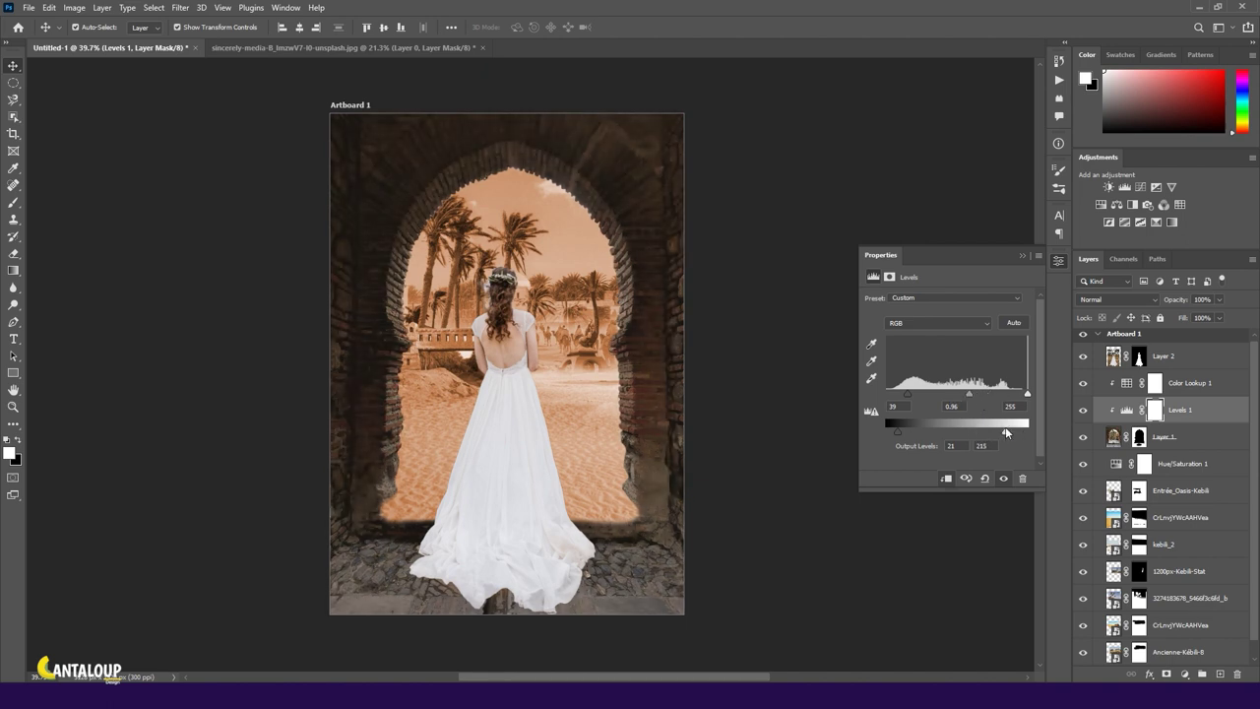
pyautogui.click(1044, 307)
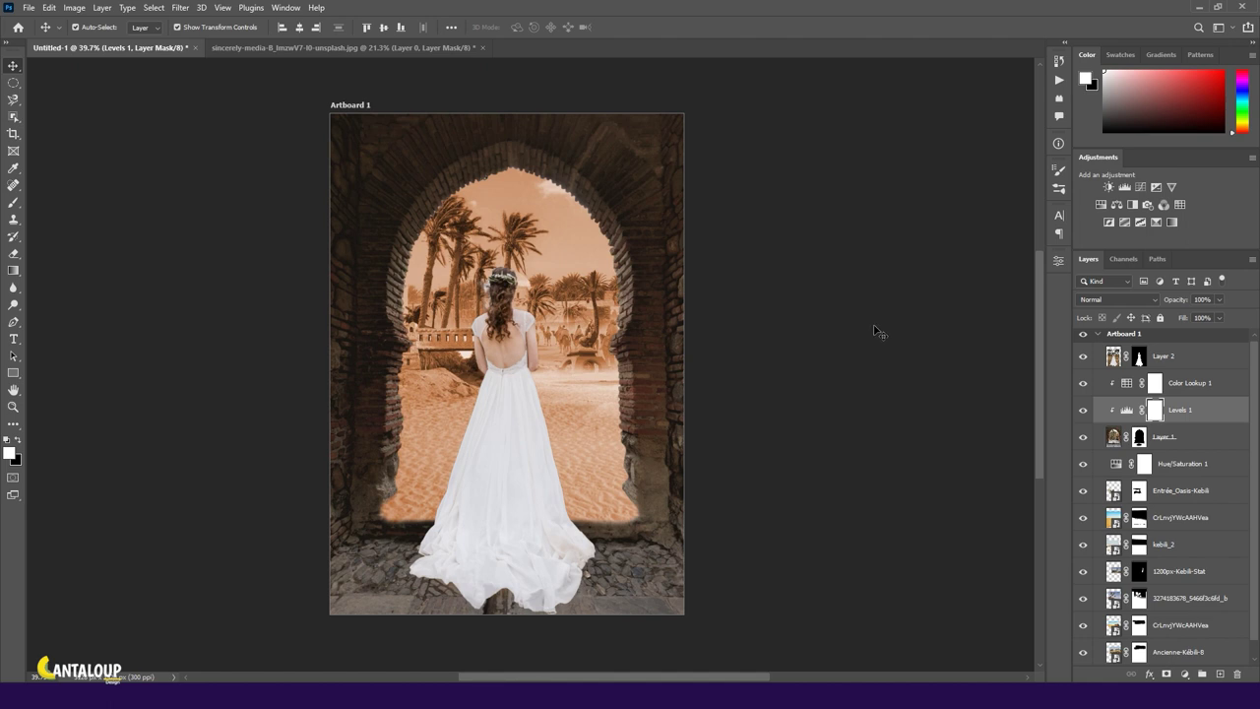
pyautogui.click(1147, 439)
# Step: Brush the arch mask's inner edge around the palm fronds and a small sprig
pyautogui.press('b')
pyautogui.keyDown('alt'); pyautogui.scroll(2, 433, 261); pyautogui.keyUp('alt')
pyautogui.keyDown('alt'); pyautogui.scroll(3, 433, 262); pyautogui.keyUp('alt')
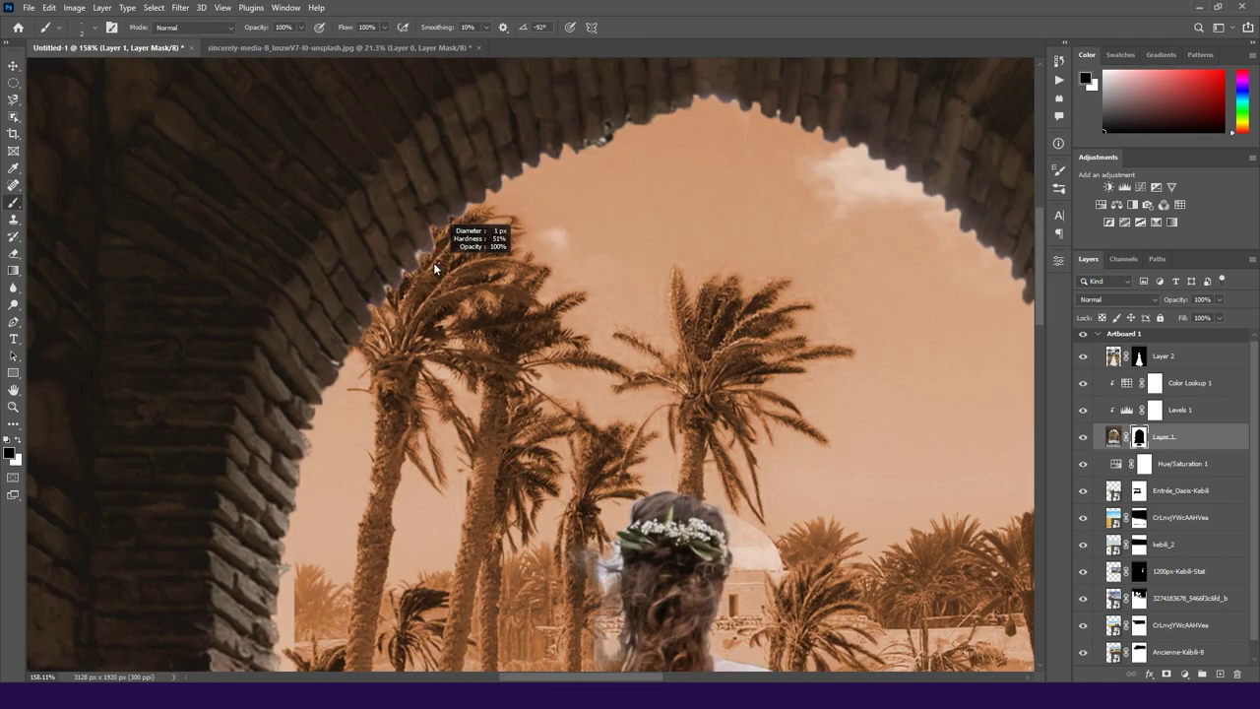
pyautogui.keyDown('alt'); pyautogui.scroll(2, 436, 259); pyautogui.keyUp('alt')
pyautogui.moveTo(450, 255)
pyautogui.mouseDown()
pyautogui.moveTo(371, 323)
pyautogui.moveTo(359, 374)
pyautogui.mouseUp()
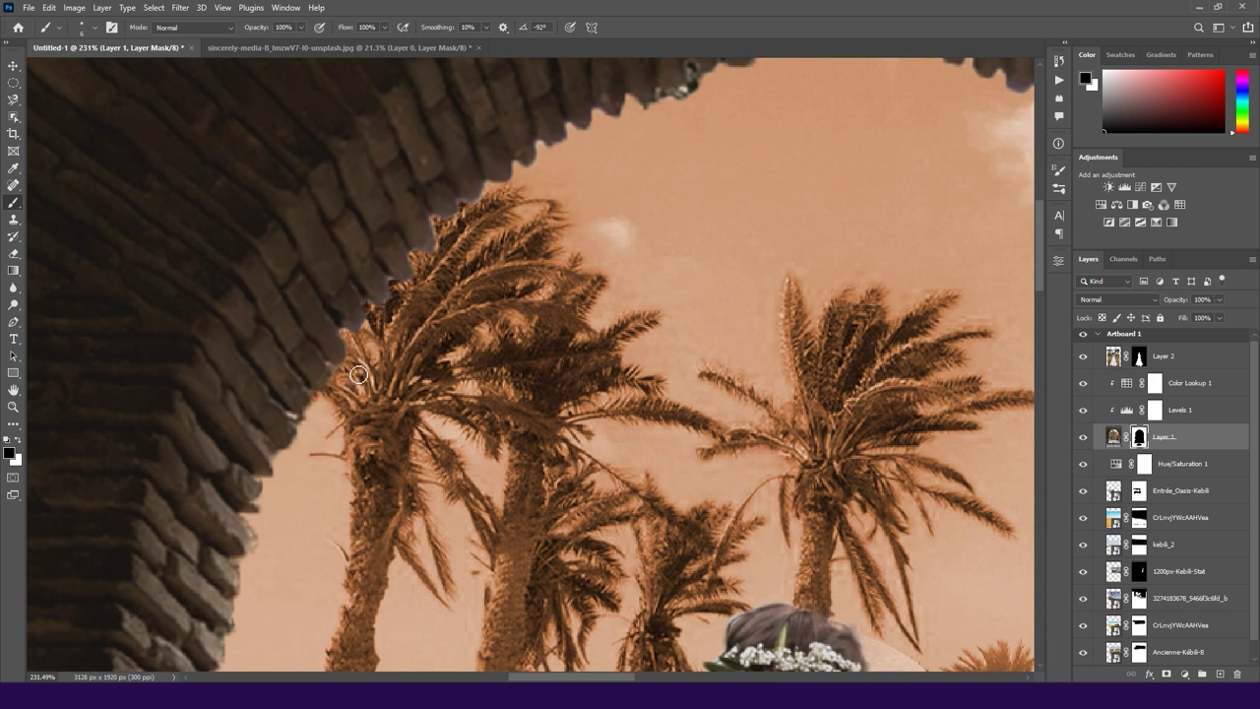
pyautogui.scroll(2, 707, 103)
pyautogui.moveTo(667, 193); pyautogui.dragTo(700, 181)
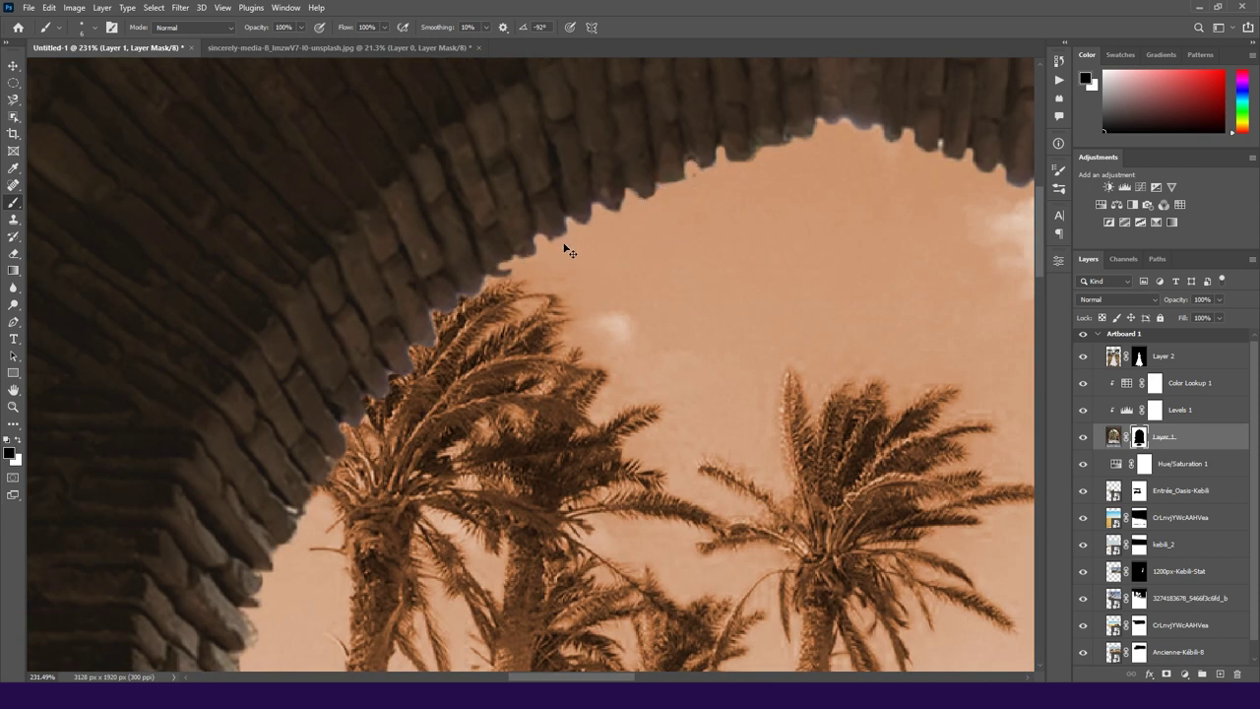
pyautogui.hscroll(3, 473, 295)
pyautogui.hscroll(4, 385, 335)
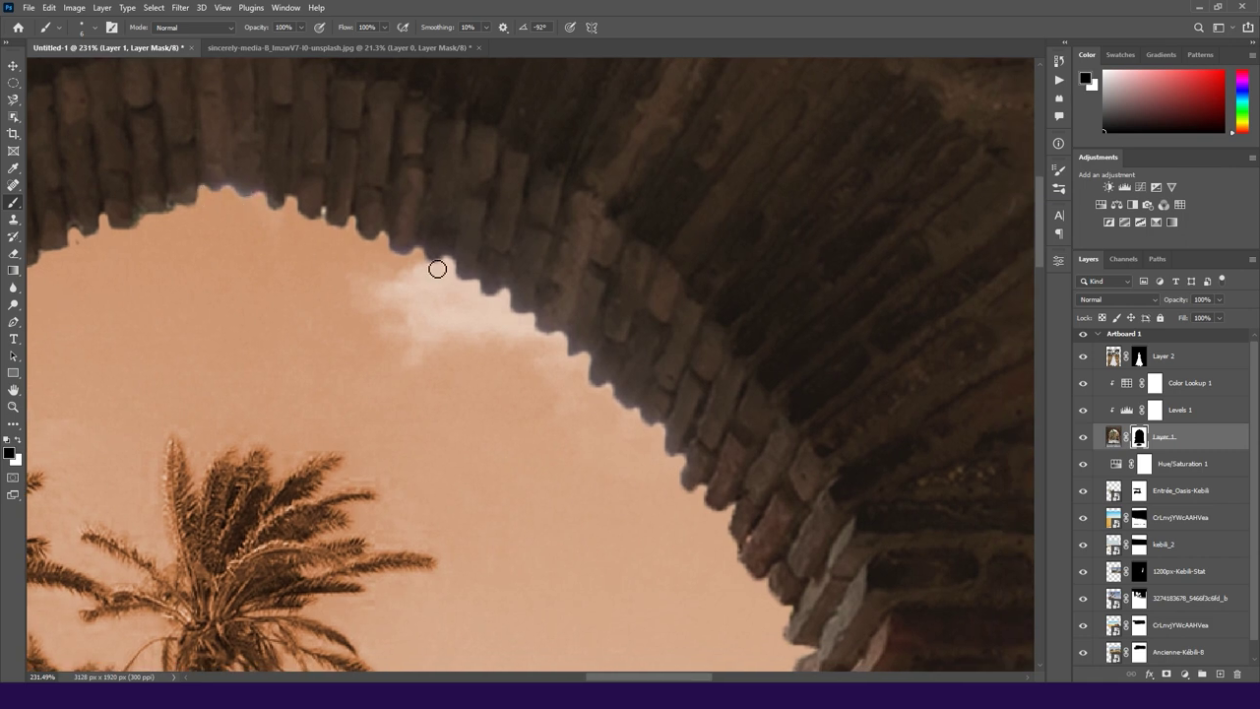
pyautogui.scroll(-5, 601, 295)
pyautogui.scroll(-3, 561, 256)
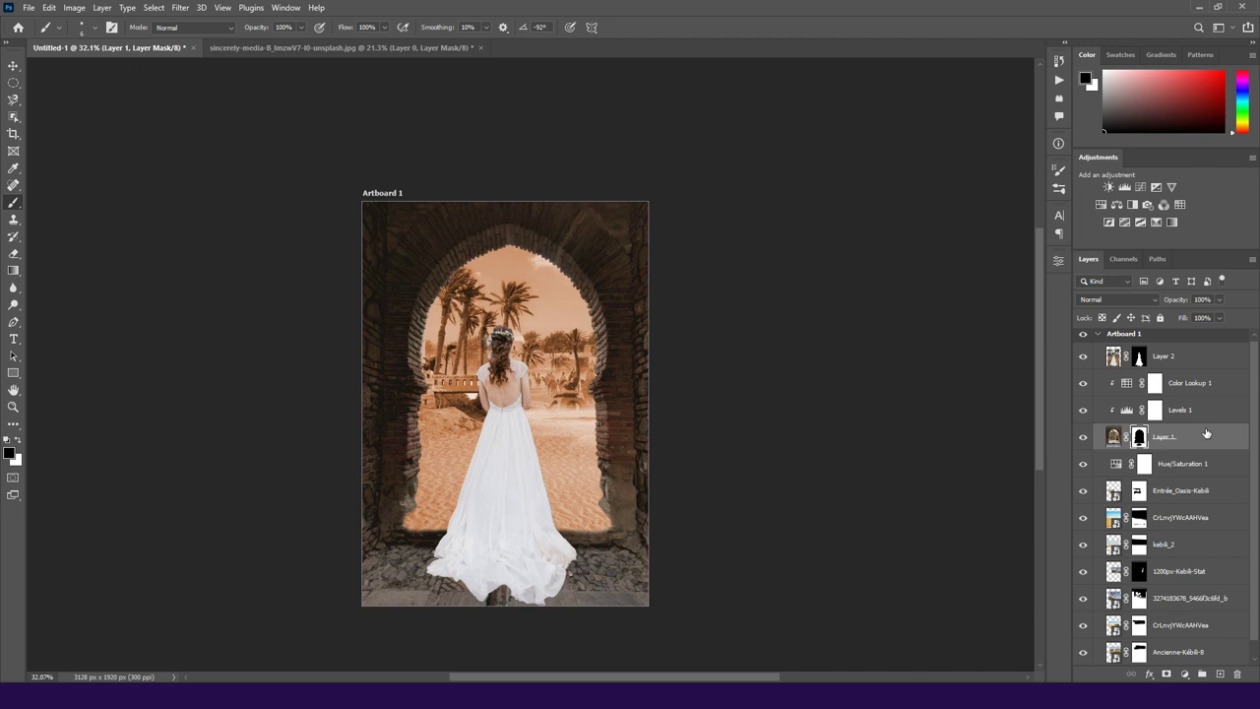
# Step: Add a new clipped layer and paint a dark gold shadow along the bottom edge
pyautogui.click(1220, 674)
pyautogui.press('x')
pyautogui.click(18, 440)
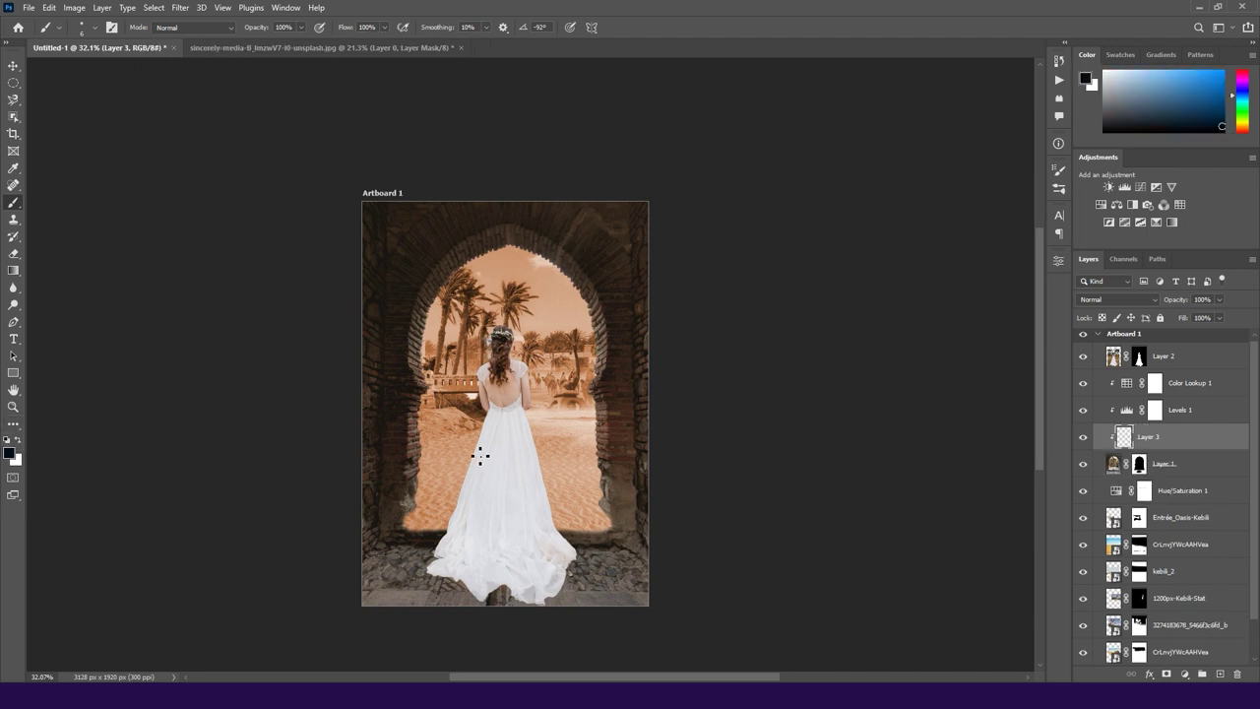
pyautogui.scroll(-1, 635, 384)
pyautogui.press(']')
pyautogui.press(']')
pyautogui.press(']')
pyautogui.click(9, 452)
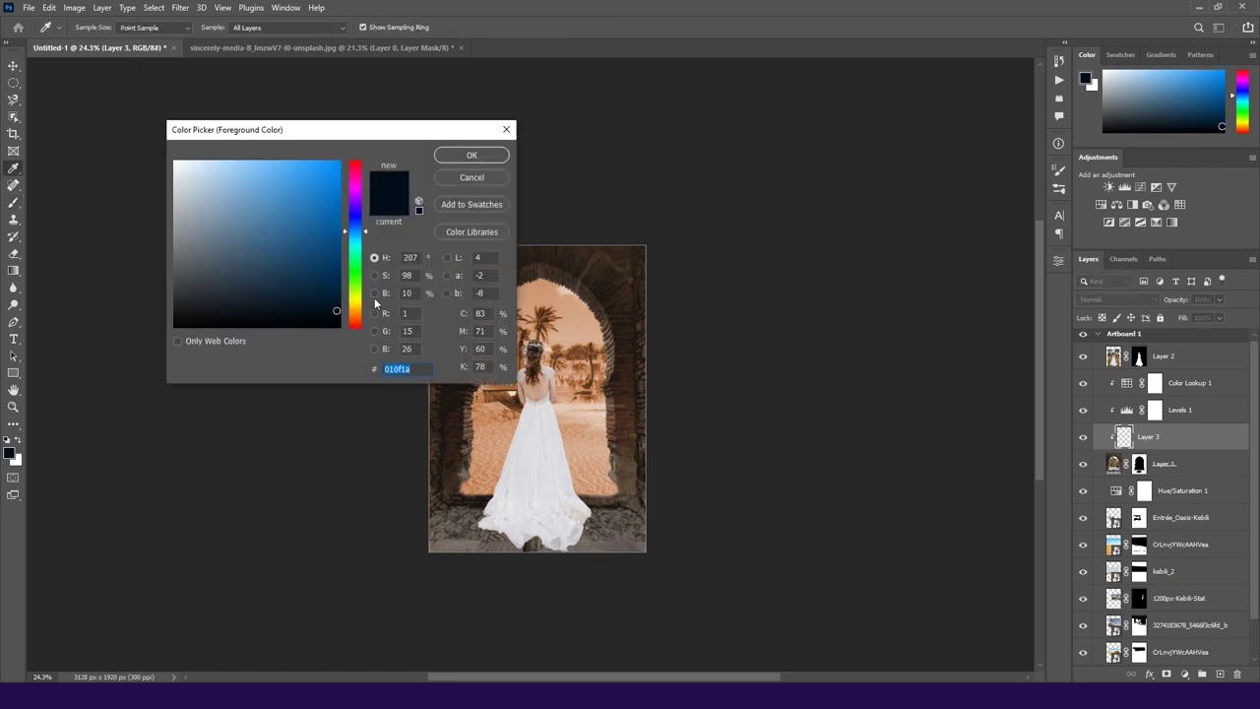
pyautogui.moveTo(360, 229); pyautogui.dragTo(359, 308)
pyautogui.click(301, 295)
pyautogui.press('Return')
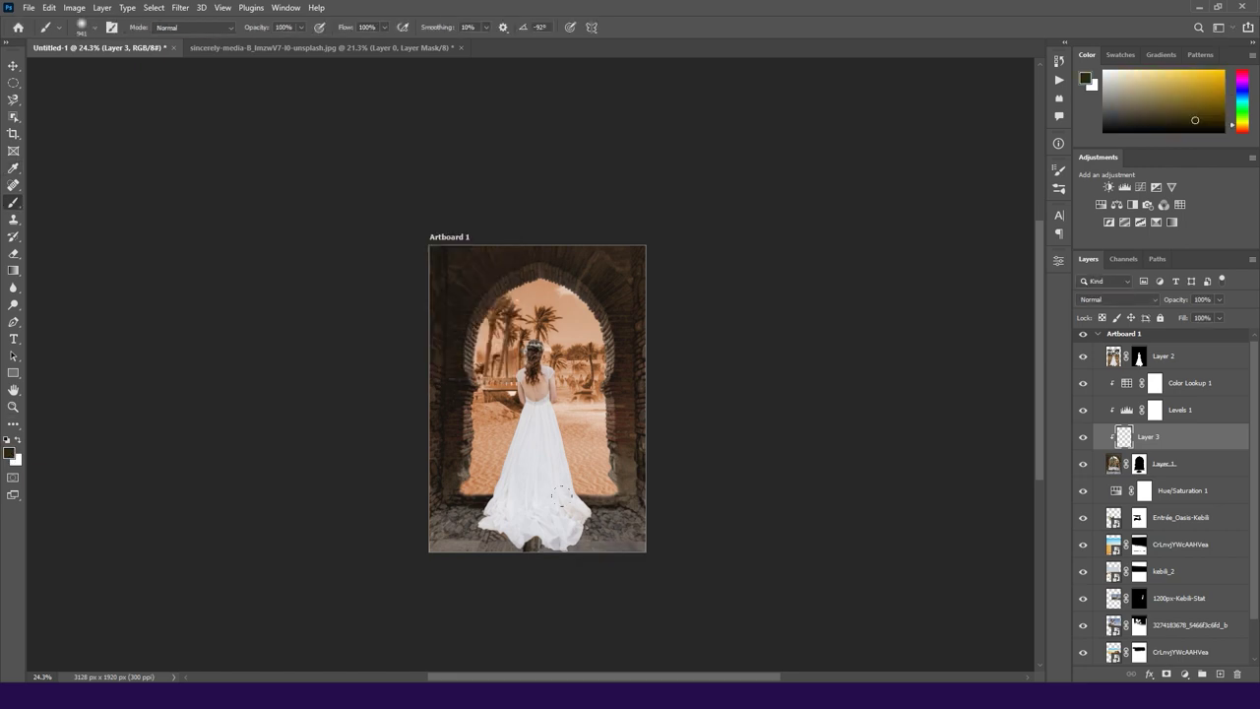
pyautogui.moveTo(342, 499); pyautogui.dragTo(579, 555)
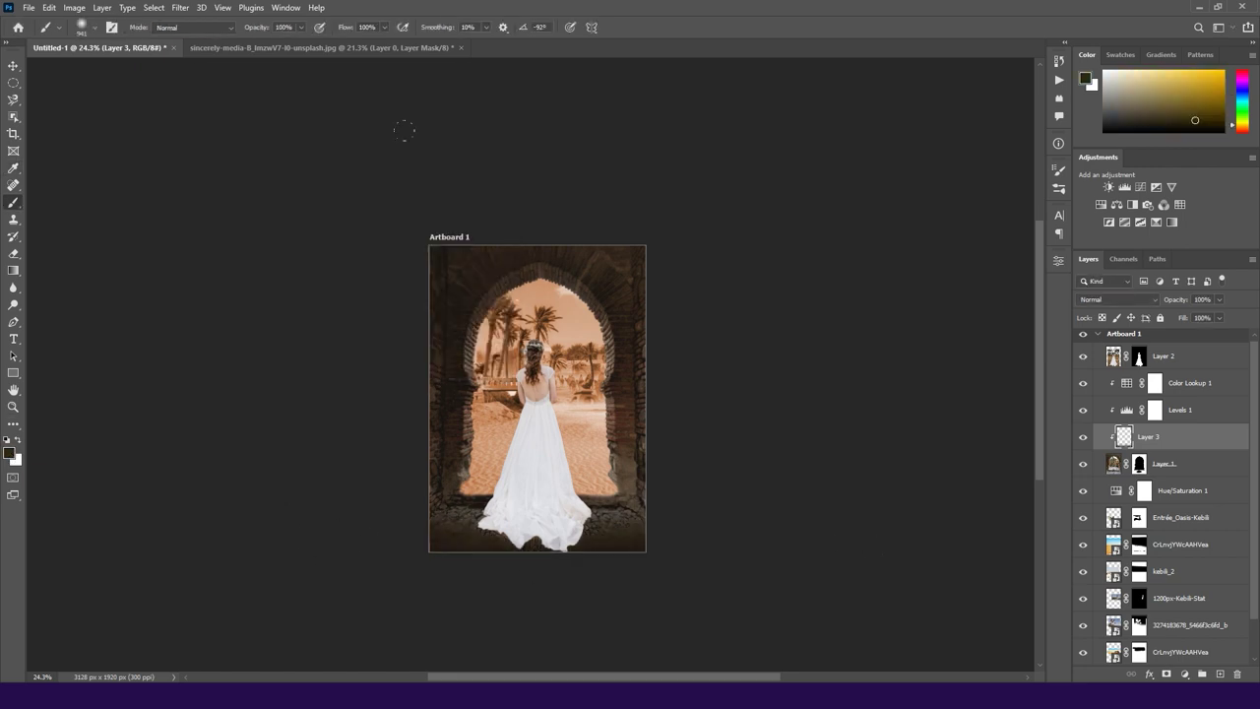
# Step: Set the shadow to Multiply at 83% opacity, 90% fill, and squash it downward
pyautogui.click(1117, 299)
pyautogui.click(1095, 346)
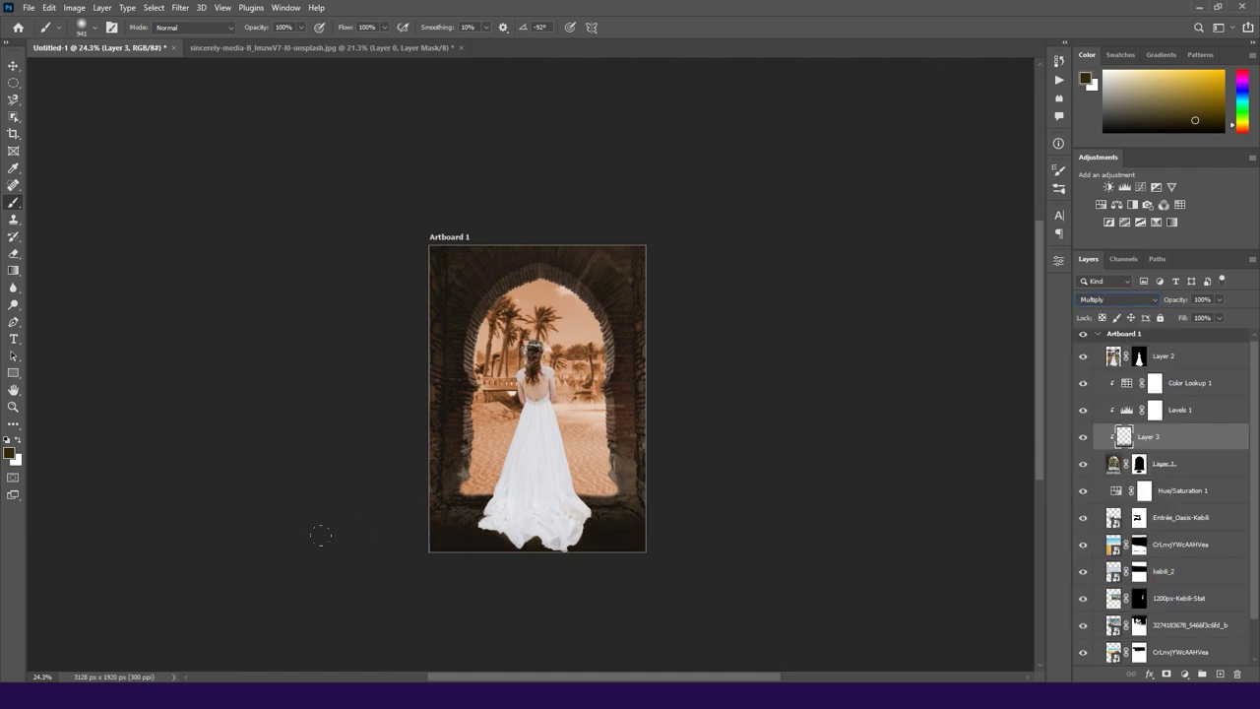
pyautogui.moveTo(1177, 301); pyautogui.dragTo(1174, 317)
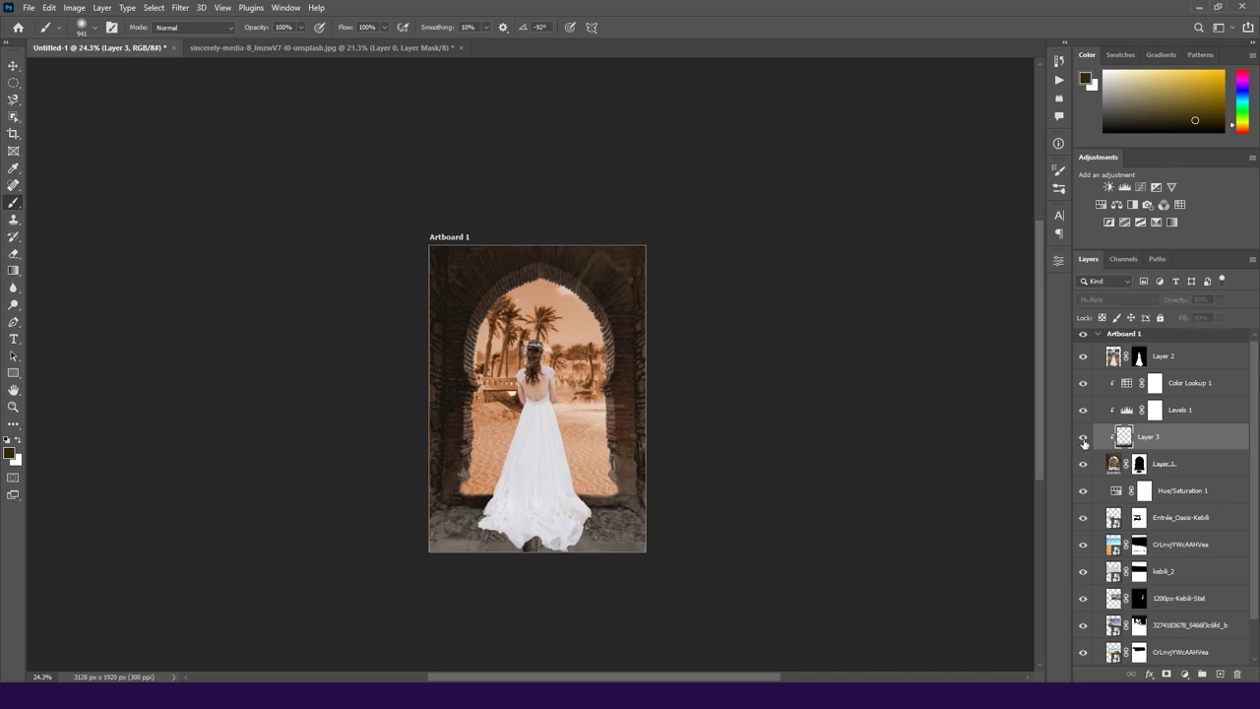
pyautogui.press('v')
pyautogui.moveTo(538, 432); pyautogui.dragTo(537, 493)
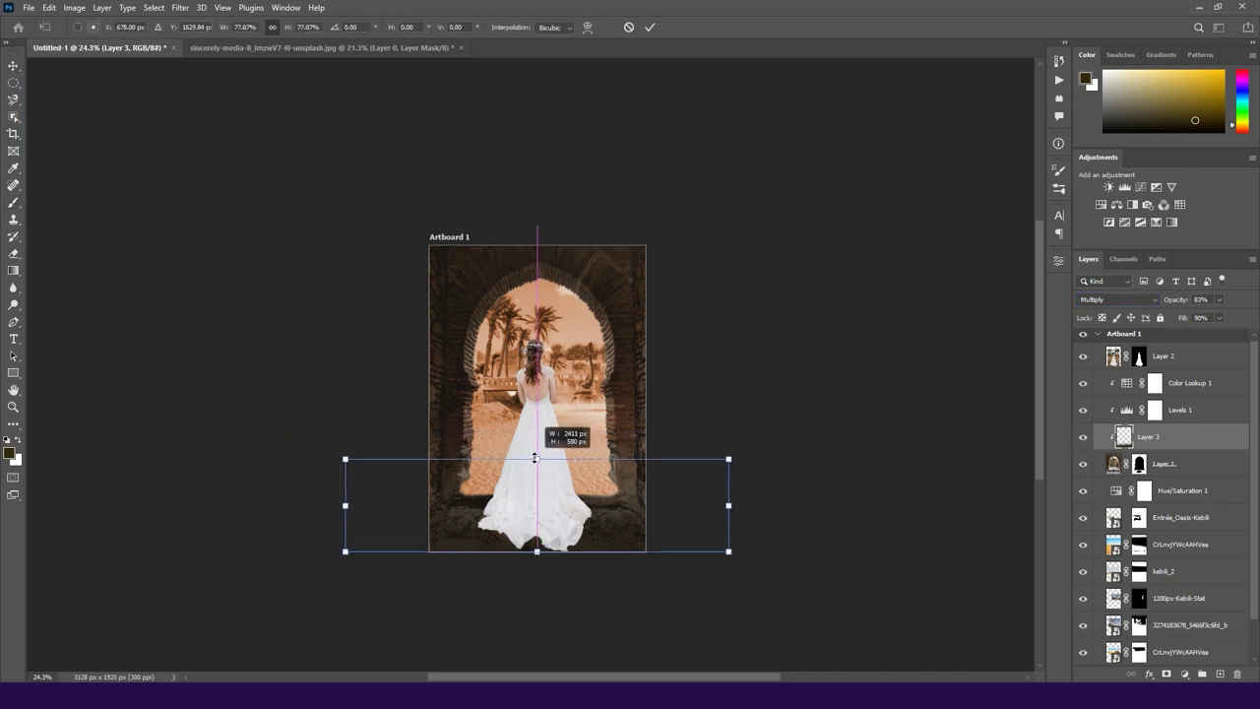
pyautogui.click(650, 26)
pyautogui.scroll(2, 591, 354)
pyautogui.scroll(2, 596, 350)
pyautogui.scroll(2, 607, 338)
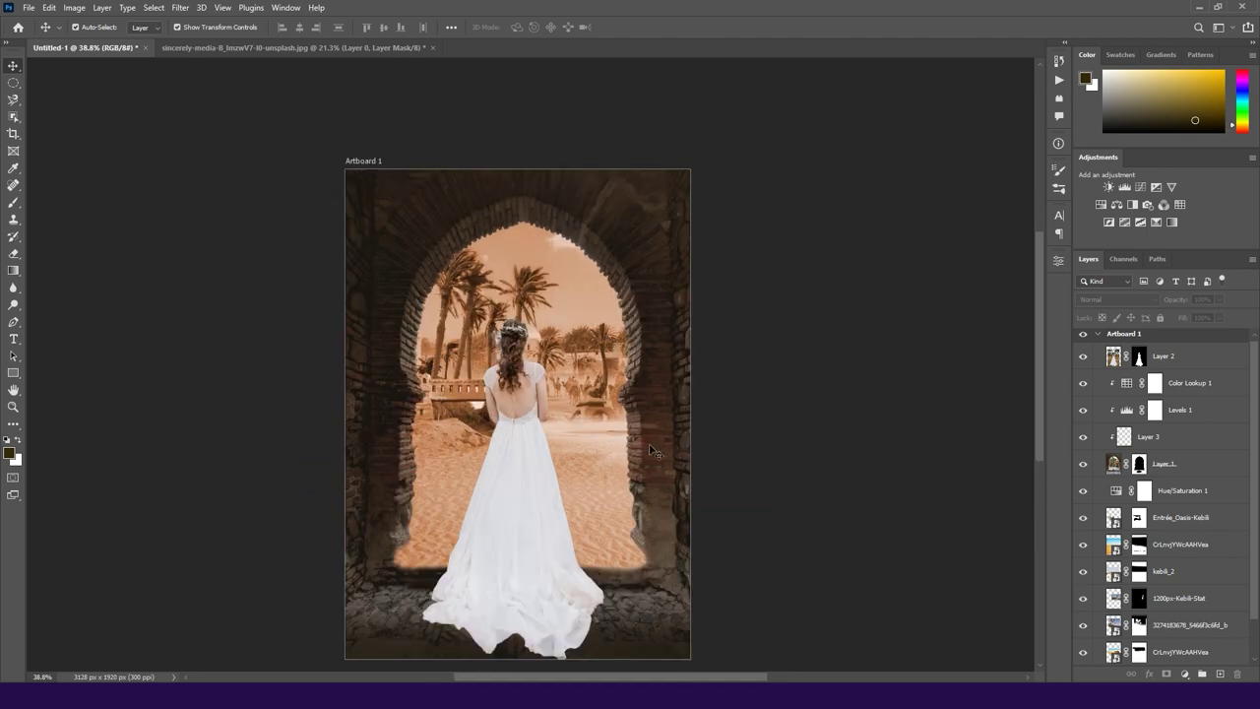
pyautogui.click(1139, 464)
# Step: Paint out Layer 1's mask at both pillar bases so sand shows around the hem
pyautogui.press('b')
pyautogui.scroll(5, 615, 542)
pyautogui.moveTo(609, 530); pyautogui.dragTo(704, 596)
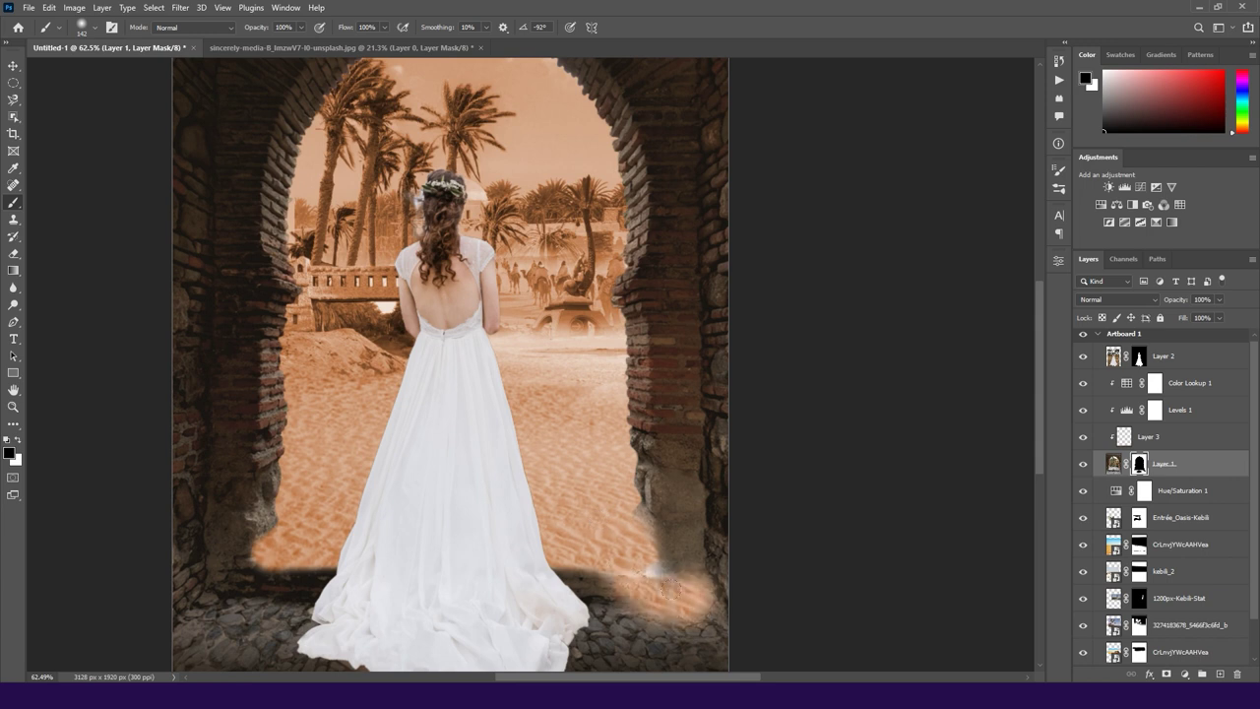
pyautogui.scroll(-2, 654, 588)
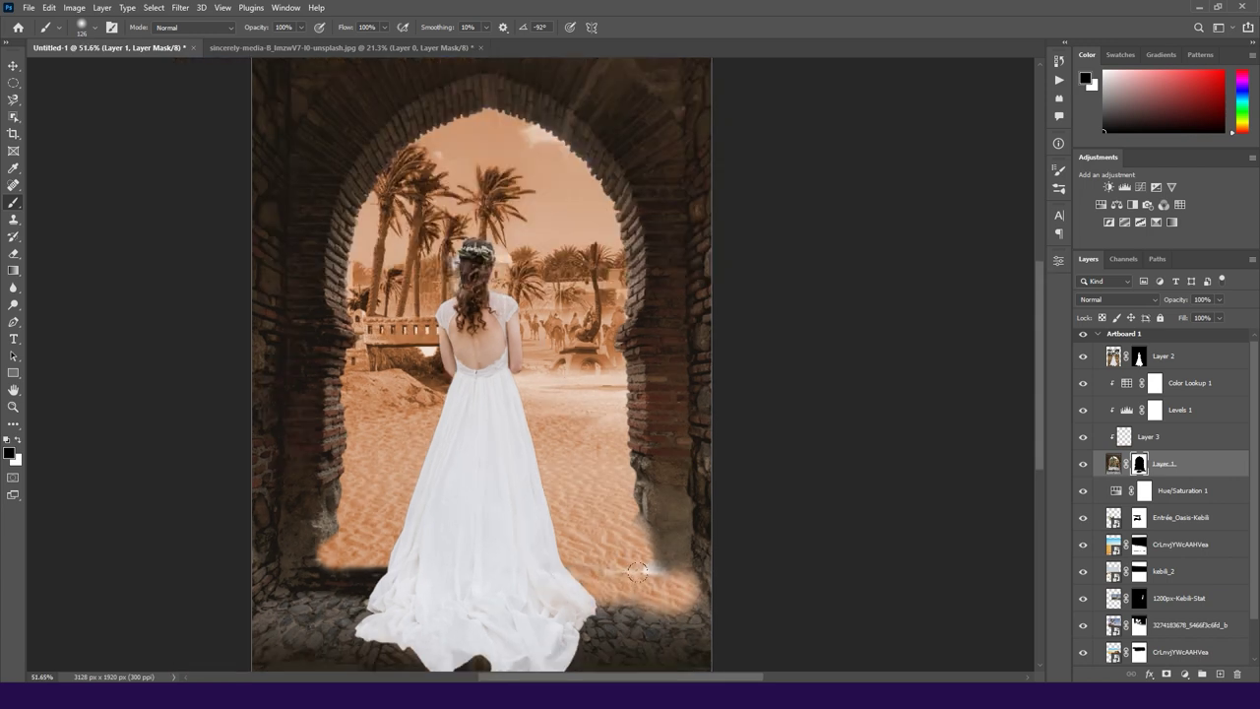
pyautogui.moveTo(397, 564)
pyautogui.mouseDown()
pyautogui.moveTo(529, 578)
pyautogui.moveTo(293, 589)
pyautogui.moveTo(417, 577)
pyautogui.mouseUp()
pyautogui.moveTo(690, 596)
pyautogui.mouseDown()
pyautogui.moveTo(580, 600)
pyautogui.moveTo(668, 581)
pyautogui.moveTo(596, 625)
pyautogui.mouseUp()
pyautogui.scroll(-4, 439, 422)
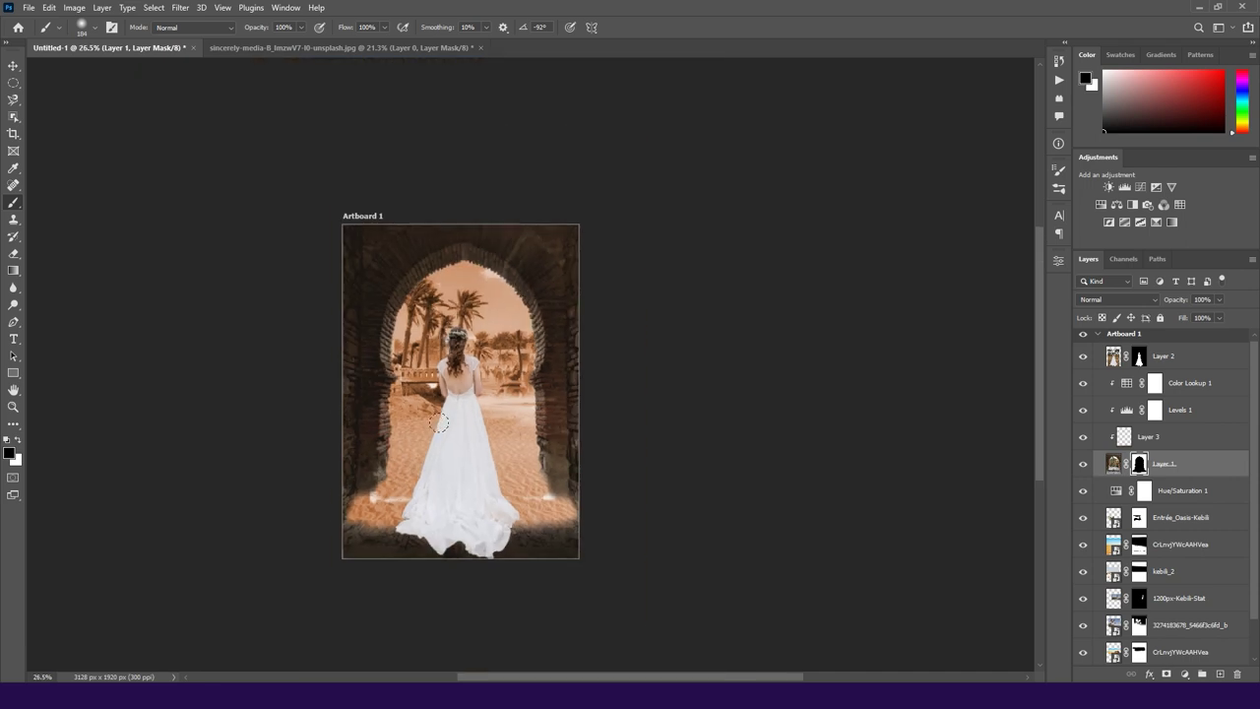
pyautogui.press('v')
pyautogui.click(700, 331)
pyautogui.scroll(2, 456, 315)
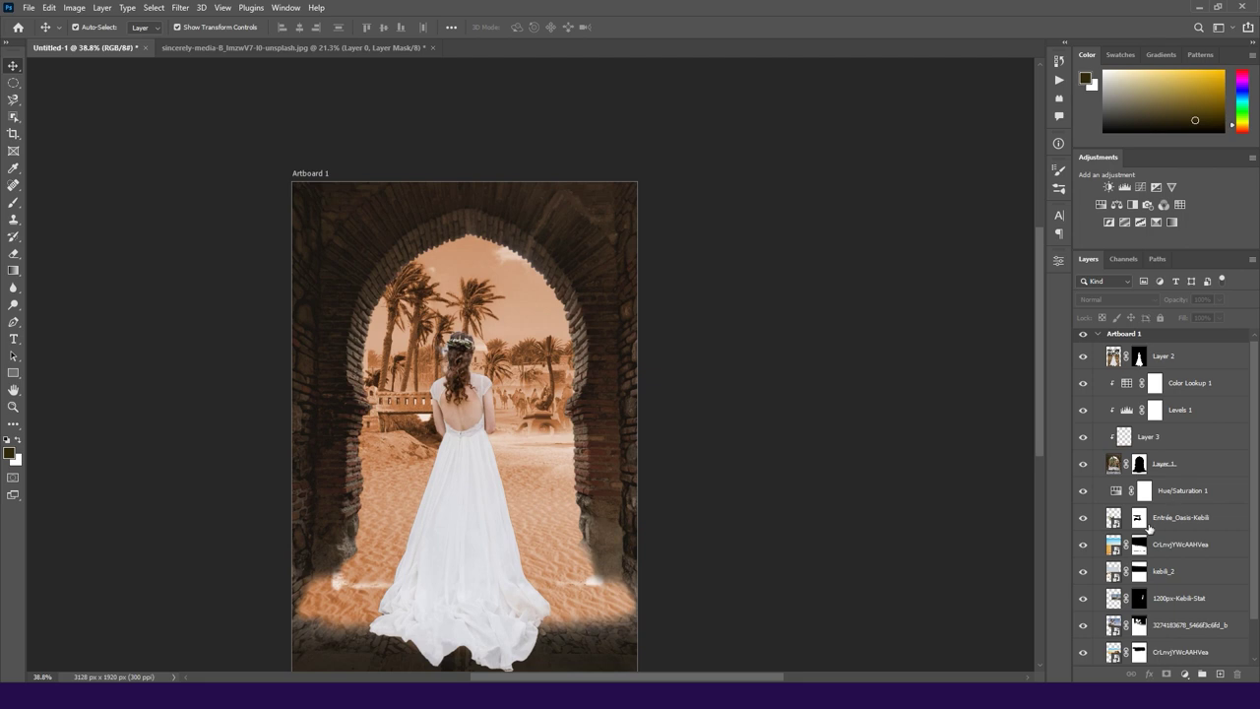
# Step: Duplicate Layer 3 below Entrée_Oasis-Kebili, shade the bottom, set 68% opacity and 79% fill
pyautogui.moveTo(1147, 437); pyautogui.dragTo(1149, 535)
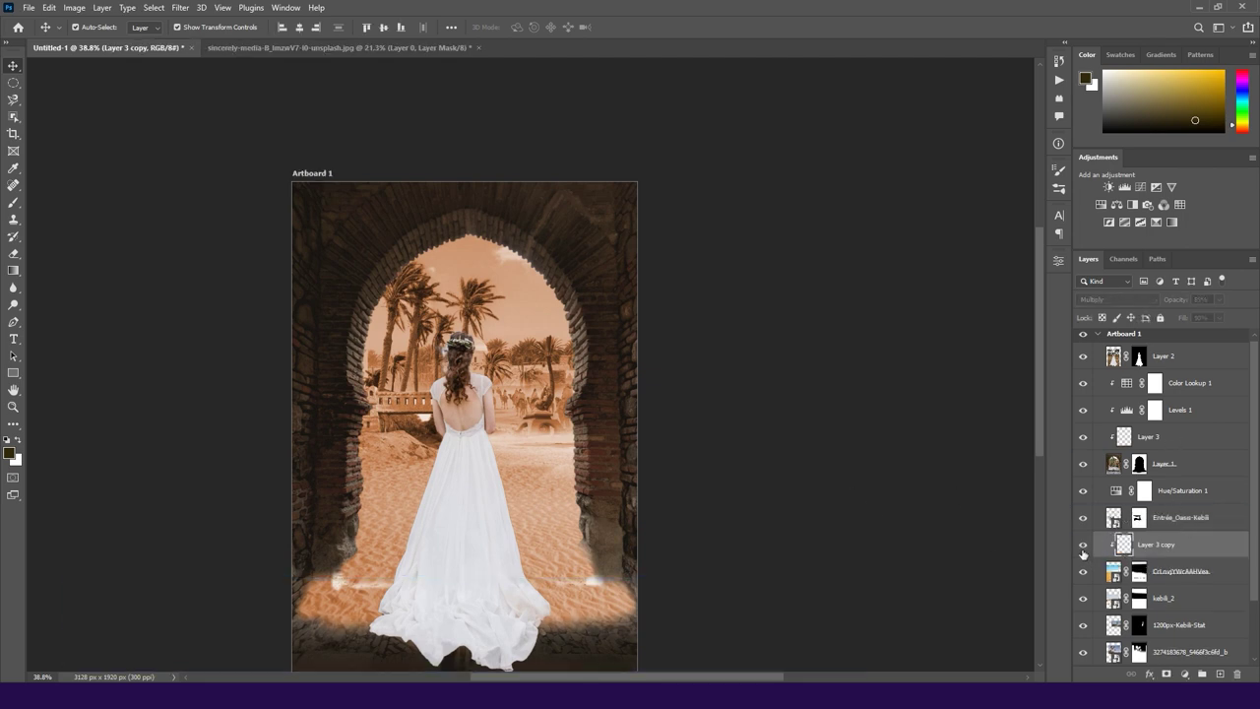
pyautogui.scroll(-1, 531, 363)
pyautogui.press('b')
pyautogui.moveTo(605, 569); pyautogui.dragTo(182, 543)
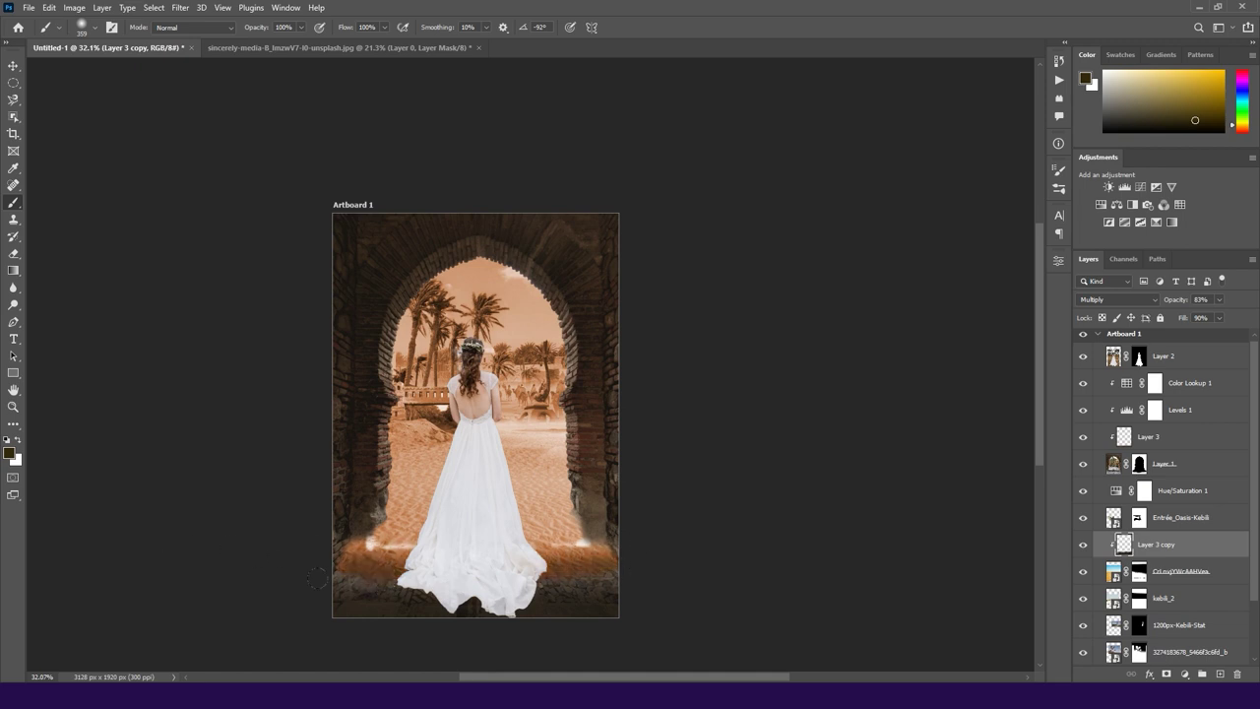
pyautogui.moveTo(1180, 304); pyautogui.dragTo(1154, 303)
pyautogui.moveTo(1183, 317); pyautogui.dragTo(1168, 302)
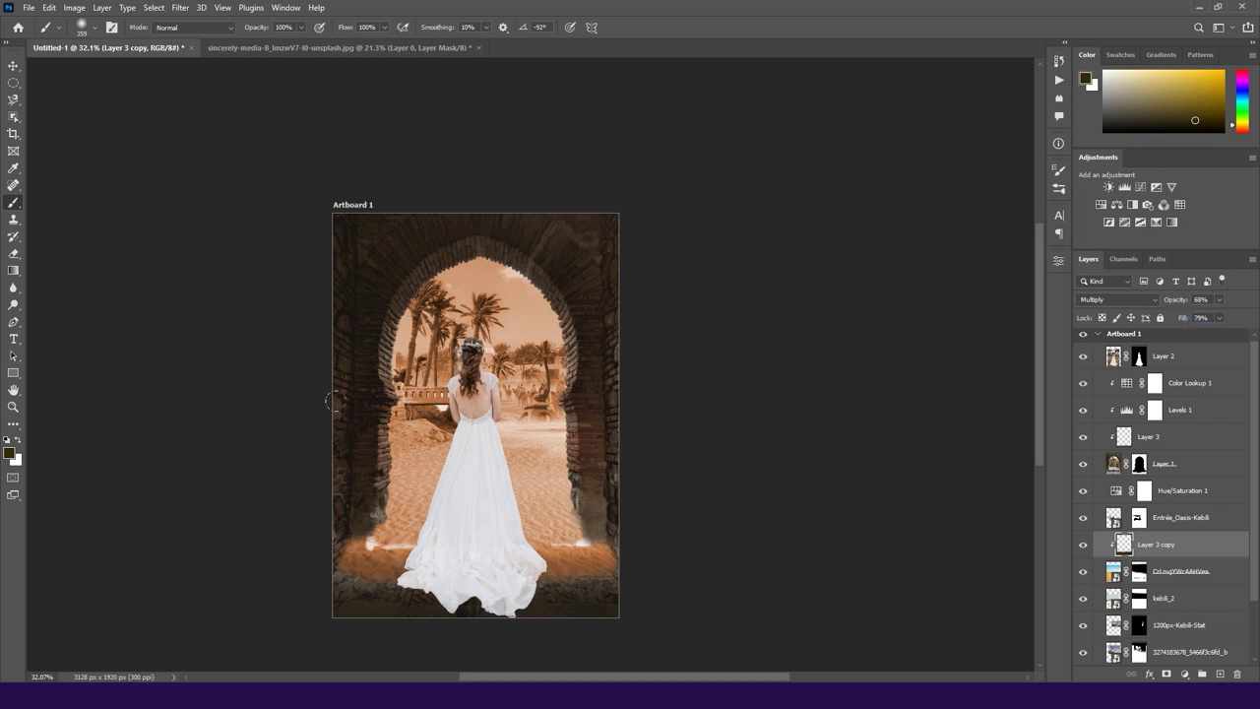
# Step: Mask out the orange glow along the bottom on the lower layer's mask
pyautogui.click(1111, 570)
pyautogui.press('x')
pyautogui.moveTo(391, 539); pyautogui.dragTo(581, 550)
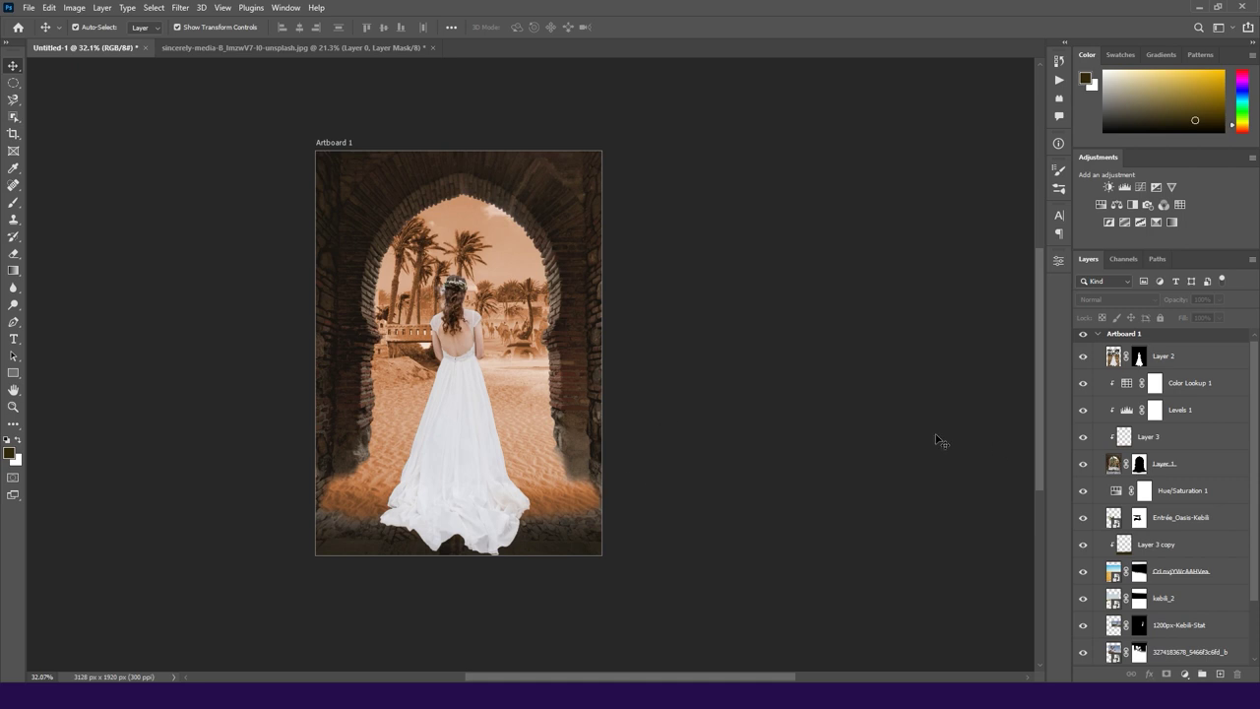
# Step: Nudge the Ancienne-Kébili-8 palm layer left and flip it horizontally
pyautogui.scroll(-3, 1084, 591)
pyautogui.click(1085, 638)
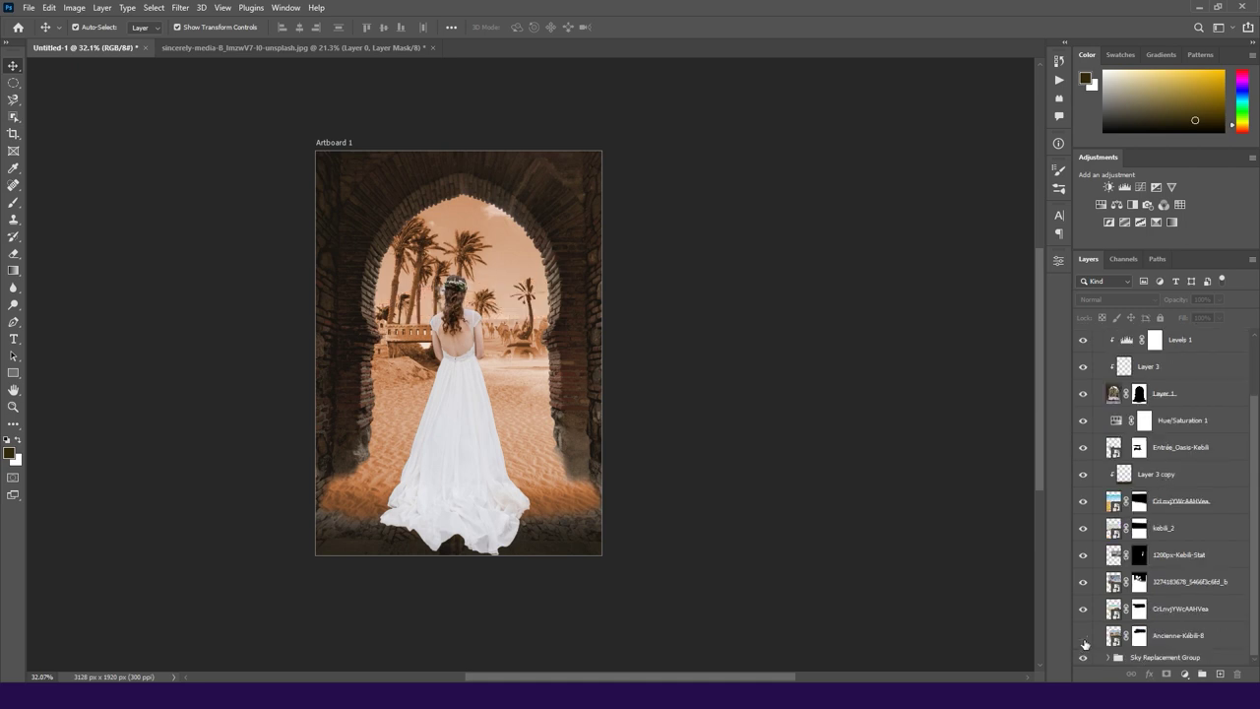
pyautogui.click(1084, 636)
pyautogui.hotkey('shift', 'Left')
pyautogui.hotkey('shift', 'Left')
pyautogui.hotkey('shift', 'Left')
pyautogui.hotkey('shift', 'Left')
pyautogui.hotkey('ctrl', 't')
pyautogui.rightClick(518, 283)
pyautogui.click(564, 538)
pyautogui.hotkey('shift', 'Right')
pyautogui.hotkey('shift', 'Right')
pyautogui.hotkey('shift', 'Right')
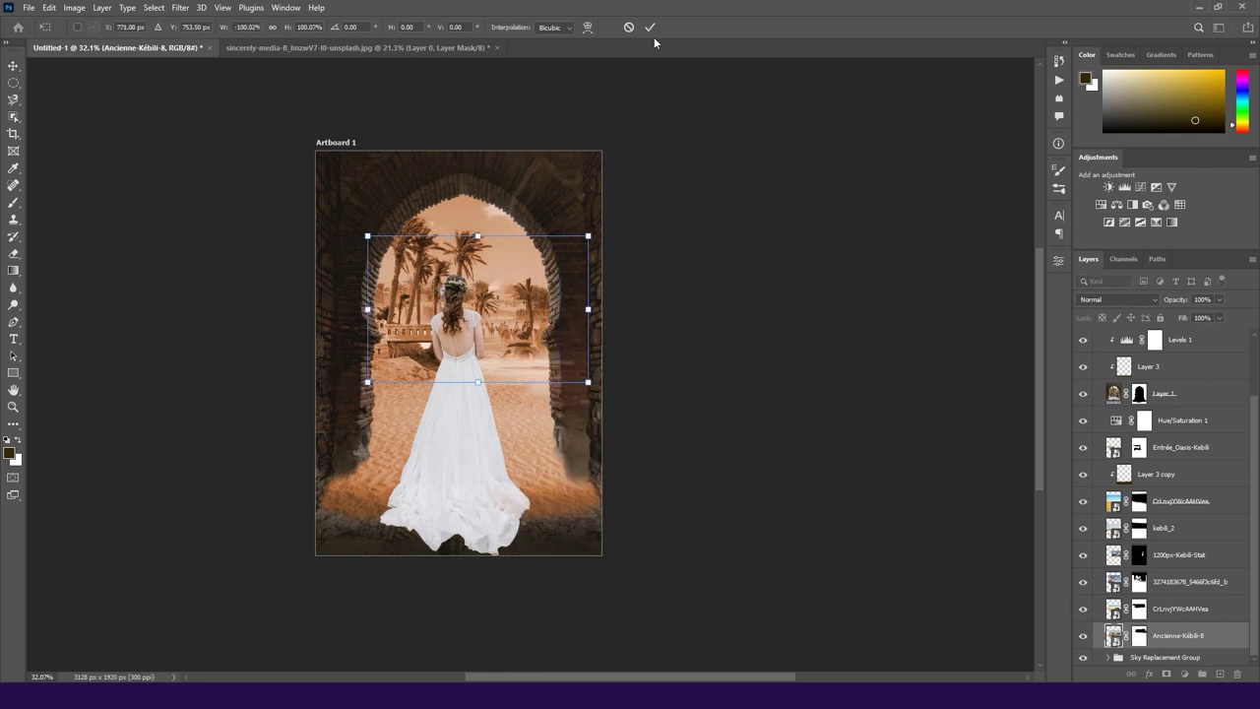
pyautogui.click(650, 28)
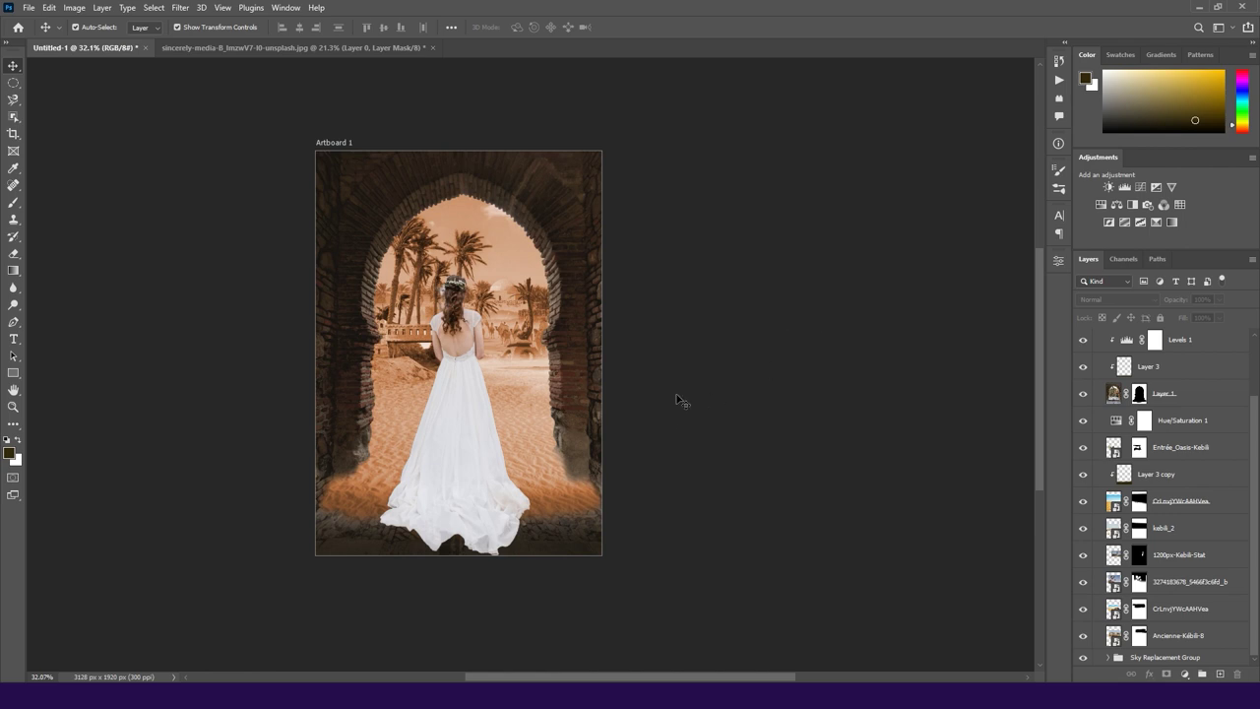
# Step: Darken the bottom-left sand on Layer 3 with a 66%-opacity brush
pyautogui.click(568, 534)
pyautogui.press('b')
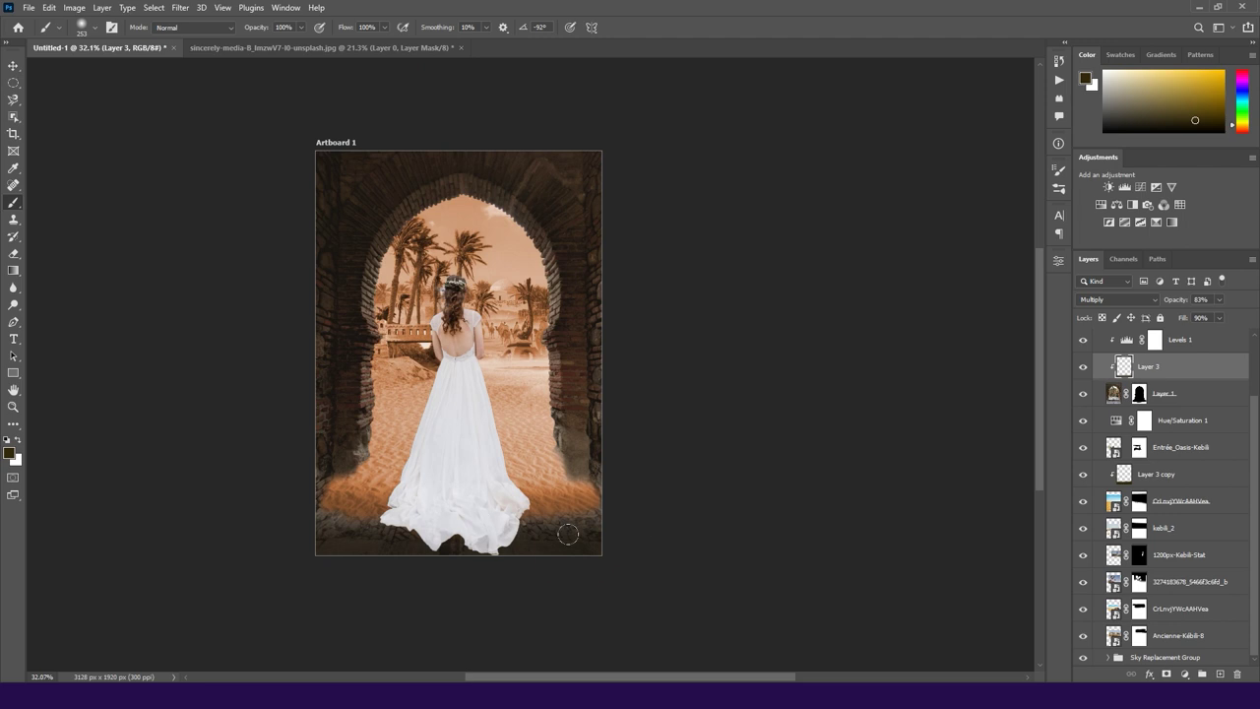
pyautogui.moveTo(244, 34); pyautogui.dragTo(234, 34)
pyautogui.moveTo(366, 510); pyautogui.dragTo(323, 524)
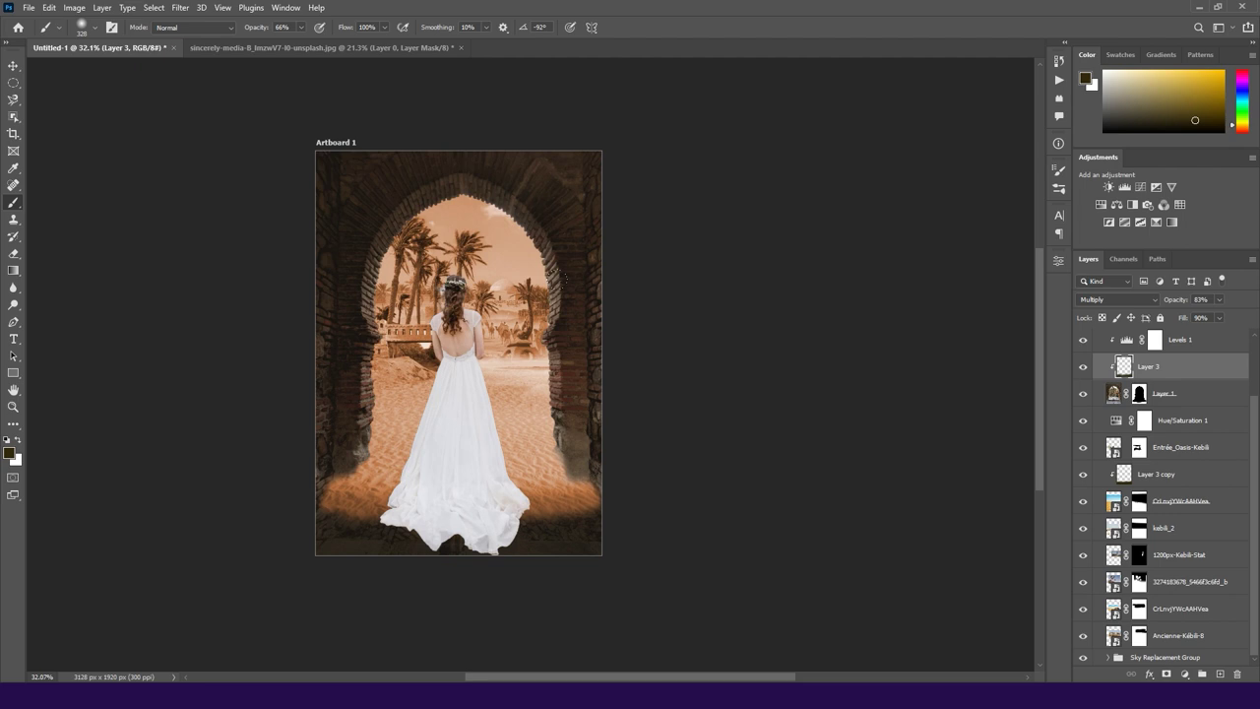
pyautogui.press('v')
pyautogui.click(716, 218)
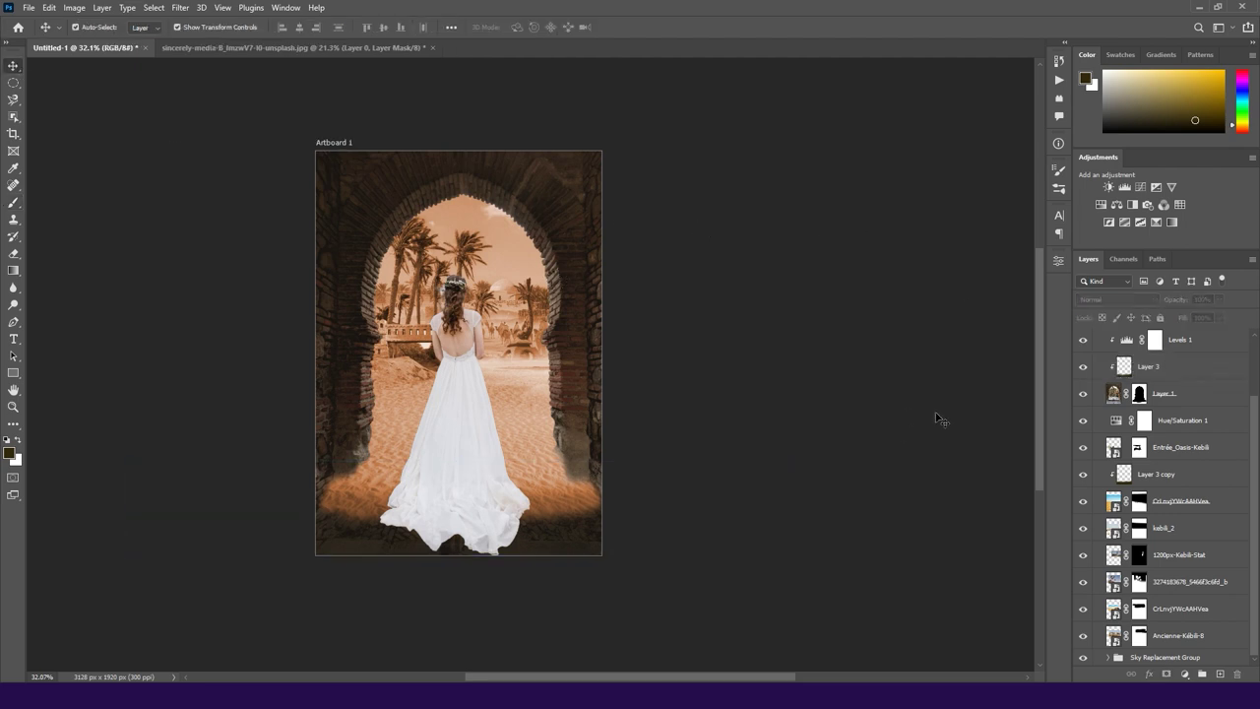
# Step: Paint black on Layer 1's mask to blend both rocks' lower edges into sand
pyautogui.click(1140, 393)
pyautogui.press('b')
pyautogui.scroll(2, 555, 503)
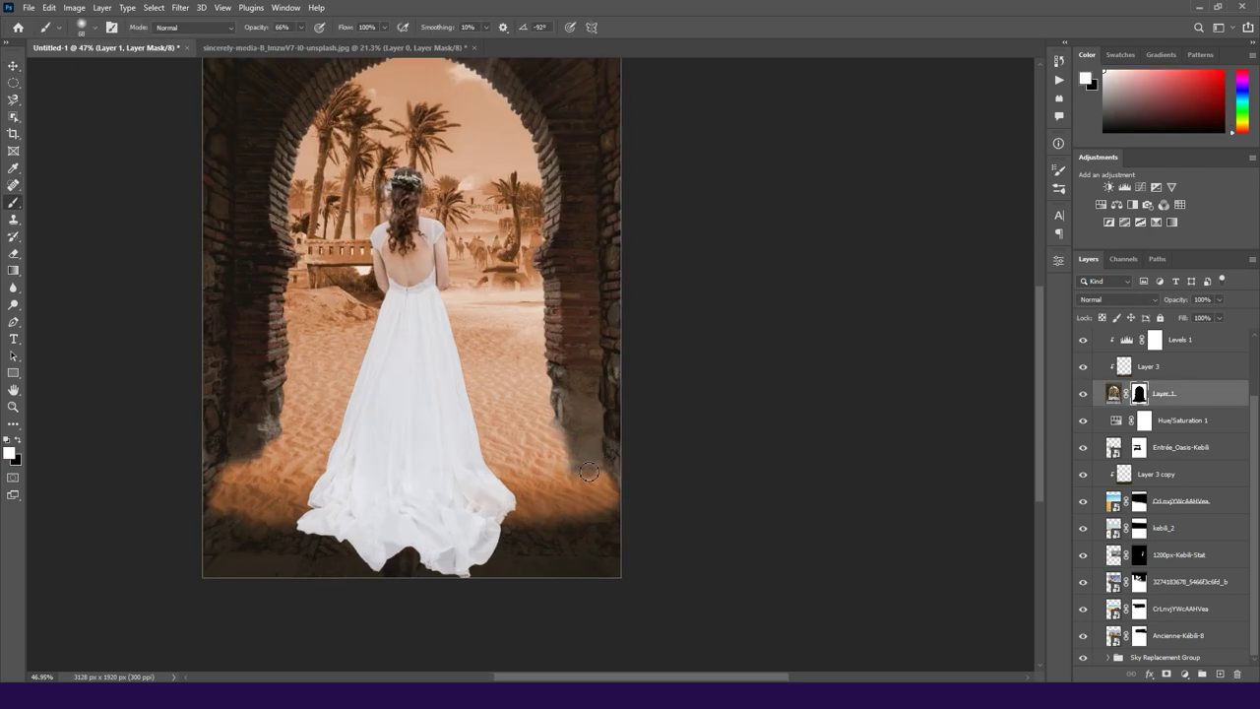
pyautogui.press('x')
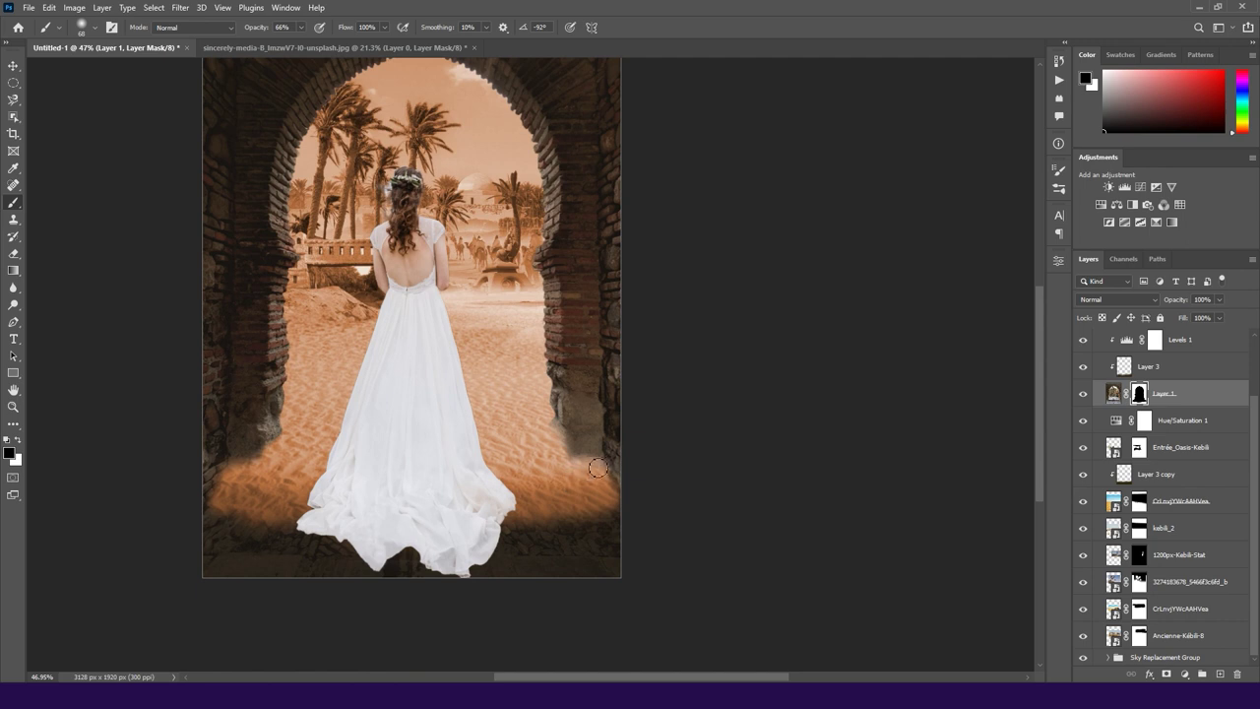
pyautogui.moveTo(562, 451)
pyautogui.mouseDown()
pyautogui.moveTo(570, 471)
pyautogui.moveTo(612, 475)
pyautogui.mouseUp()
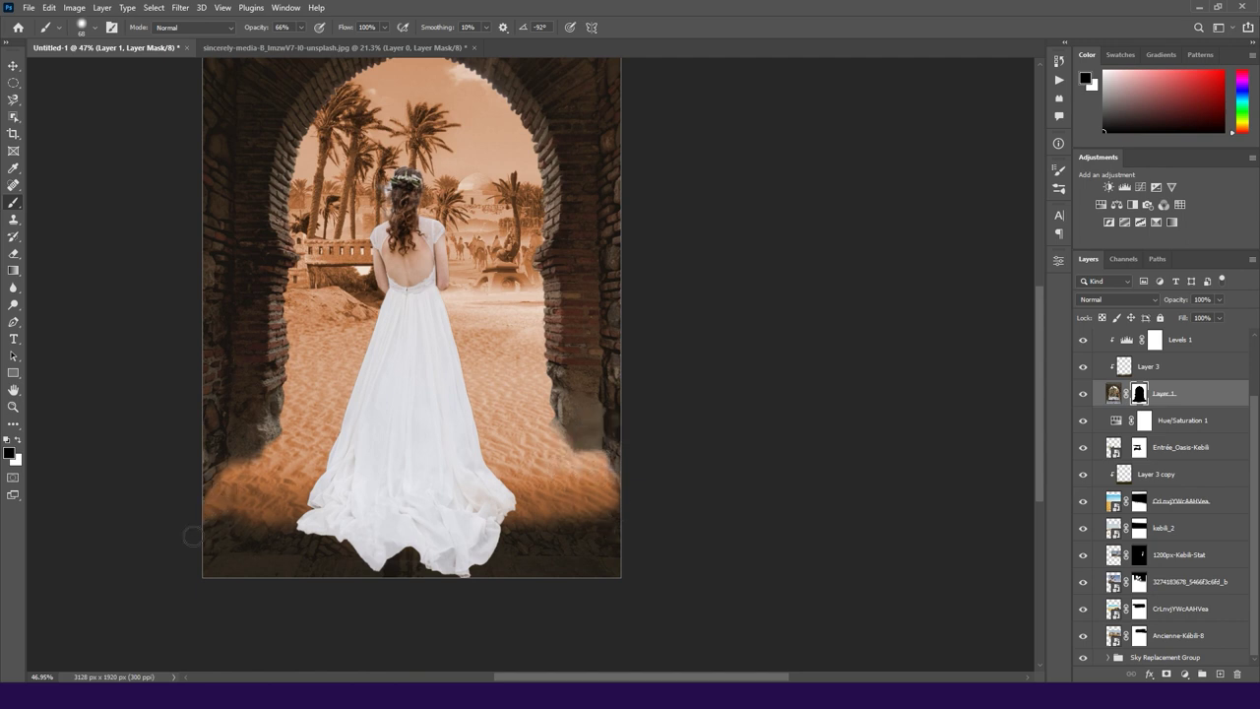
pyautogui.moveTo(237, 514); pyautogui.dragTo(209, 522)
pyautogui.moveTo(224, 461); pyautogui.dragTo(232, 465)
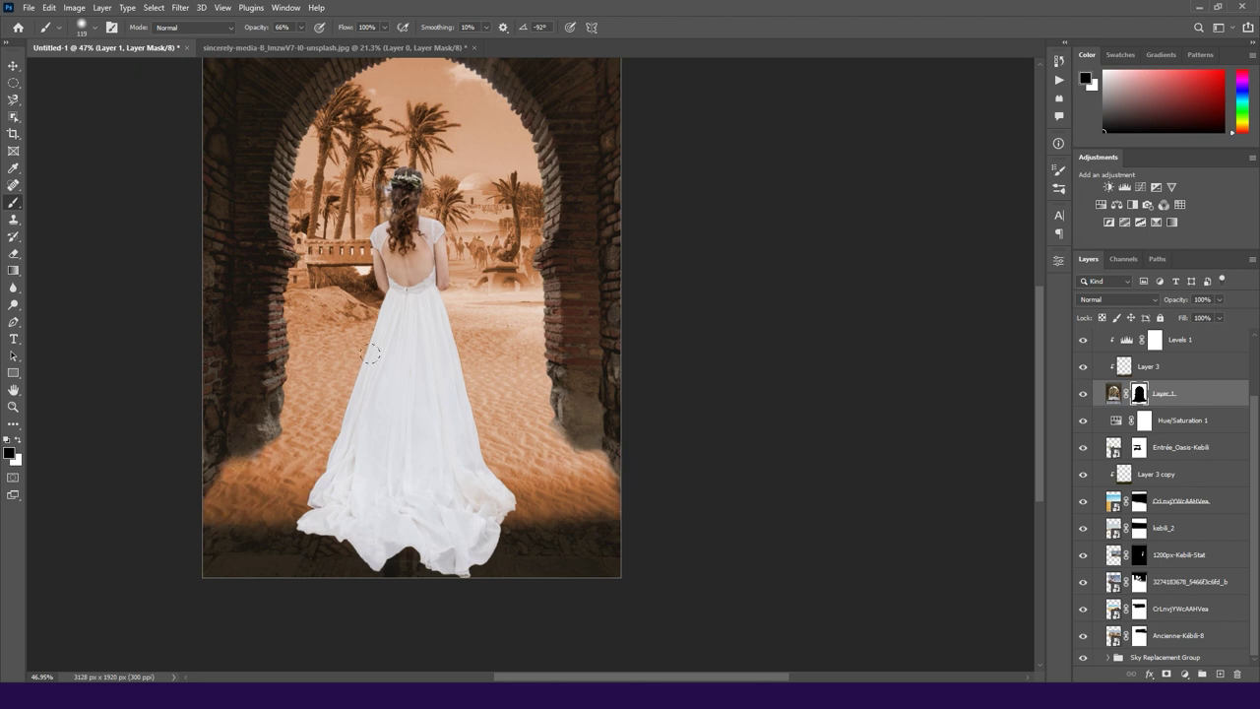
pyautogui.moveTo(568, 460); pyautogui.dragTo(548, 455)
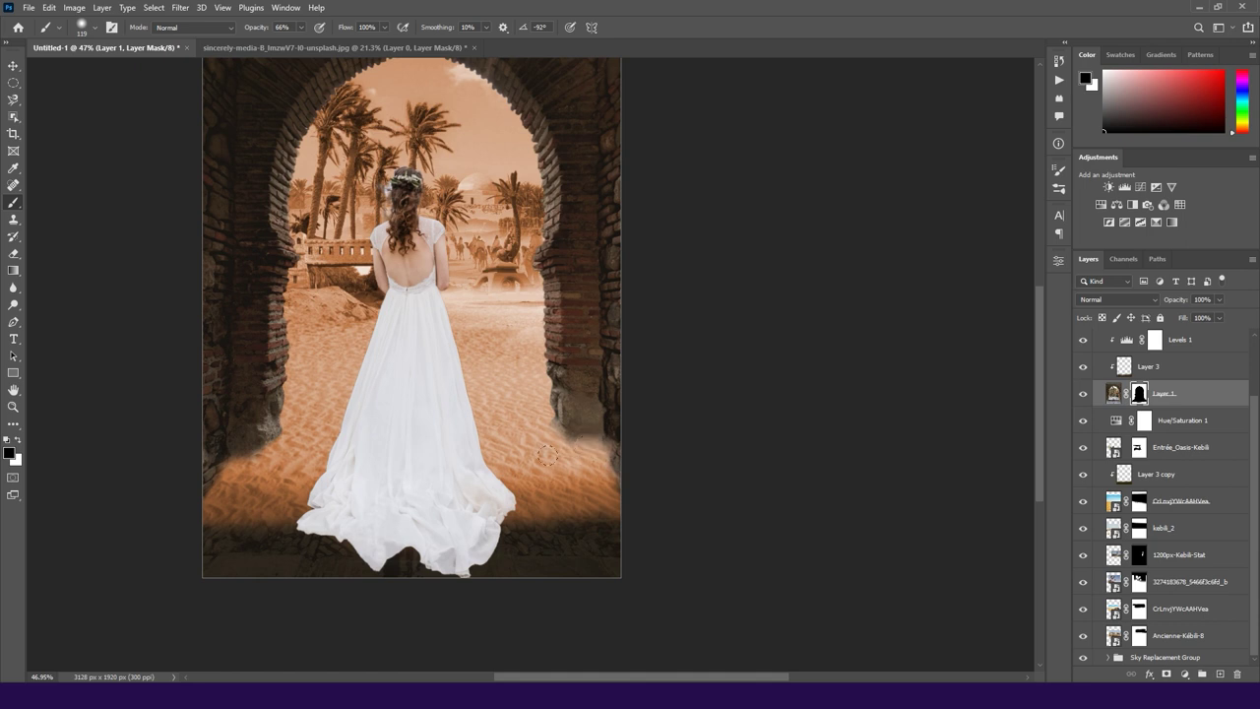
pyautogui.hotkey('ctrl', '0')
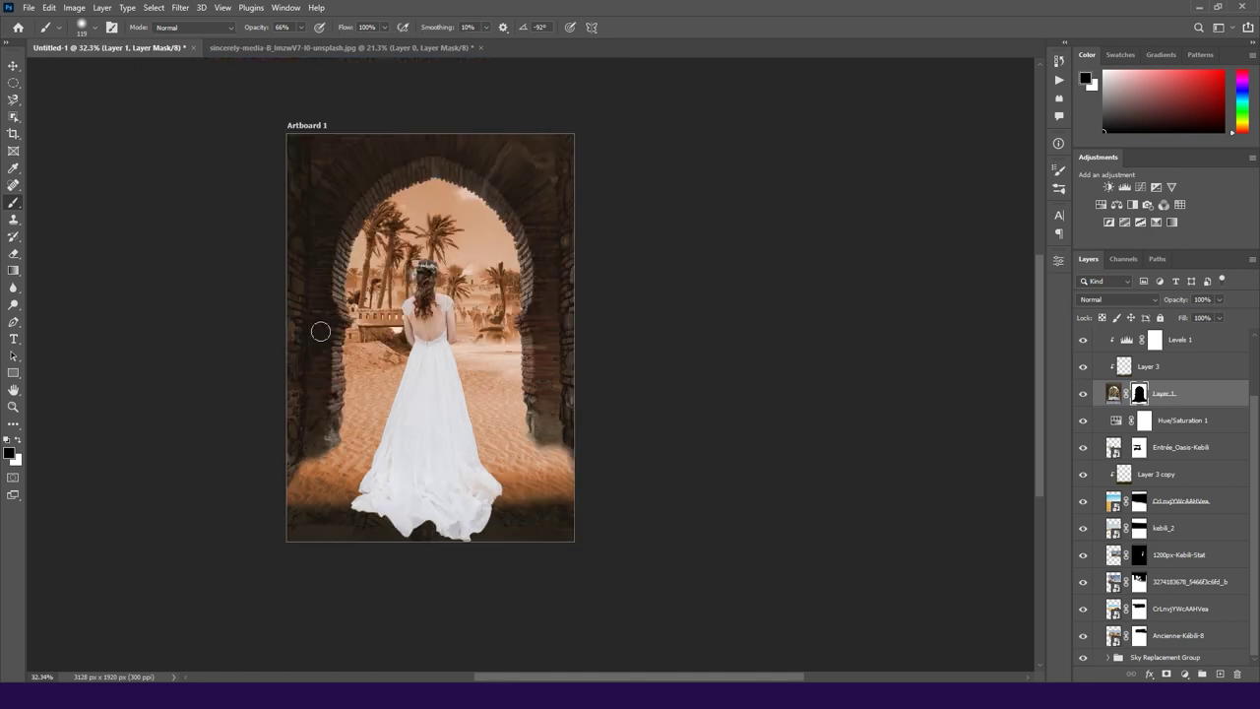
pyautogui.press('v')
pyautogui.click(675, 363)
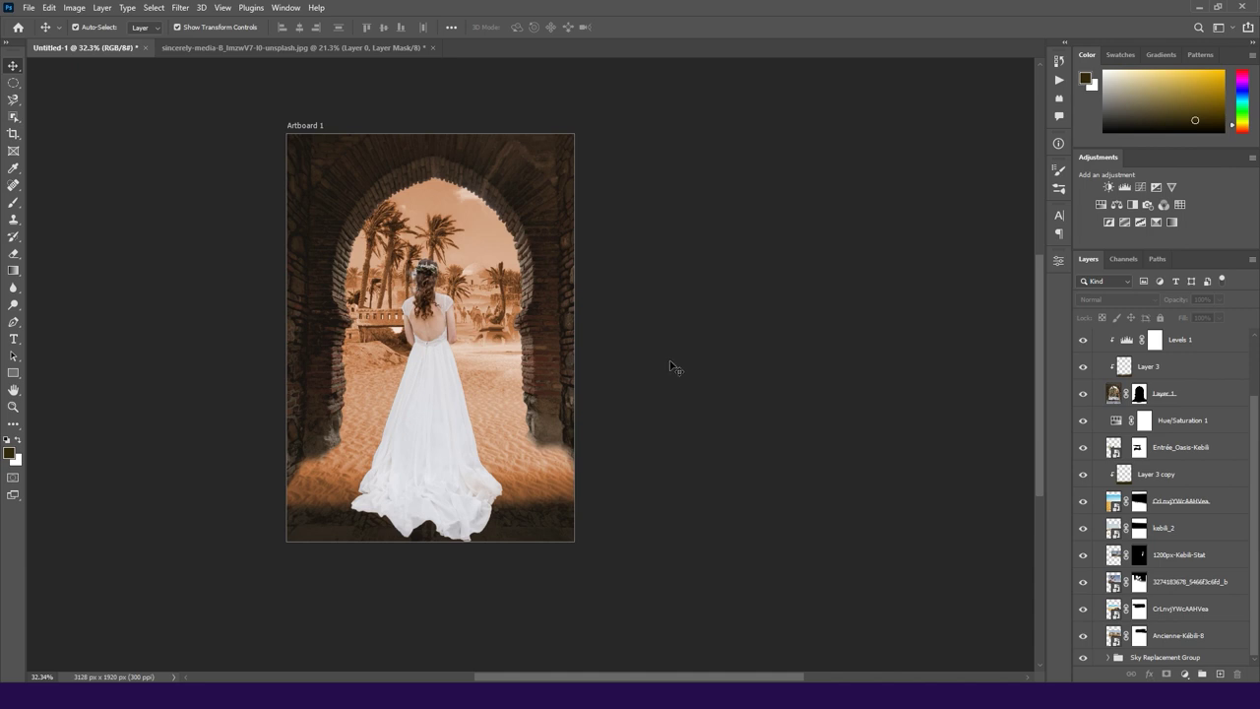
# Step: Compare the scene with Hue/Saturation 1 hidden and shown, then reselect it and sample an image colour
pyautogui.click(1084, 423)
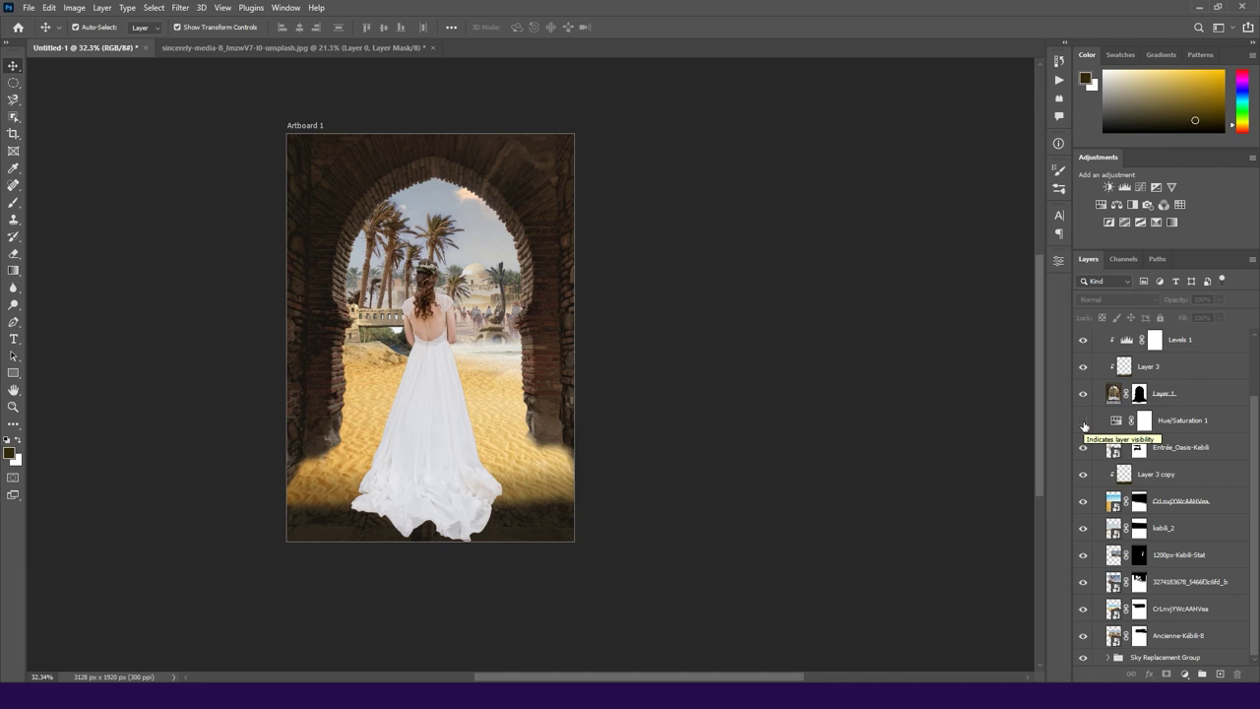
pyautogui.click(1084, 423)
pyautogui.click(1119, 421)
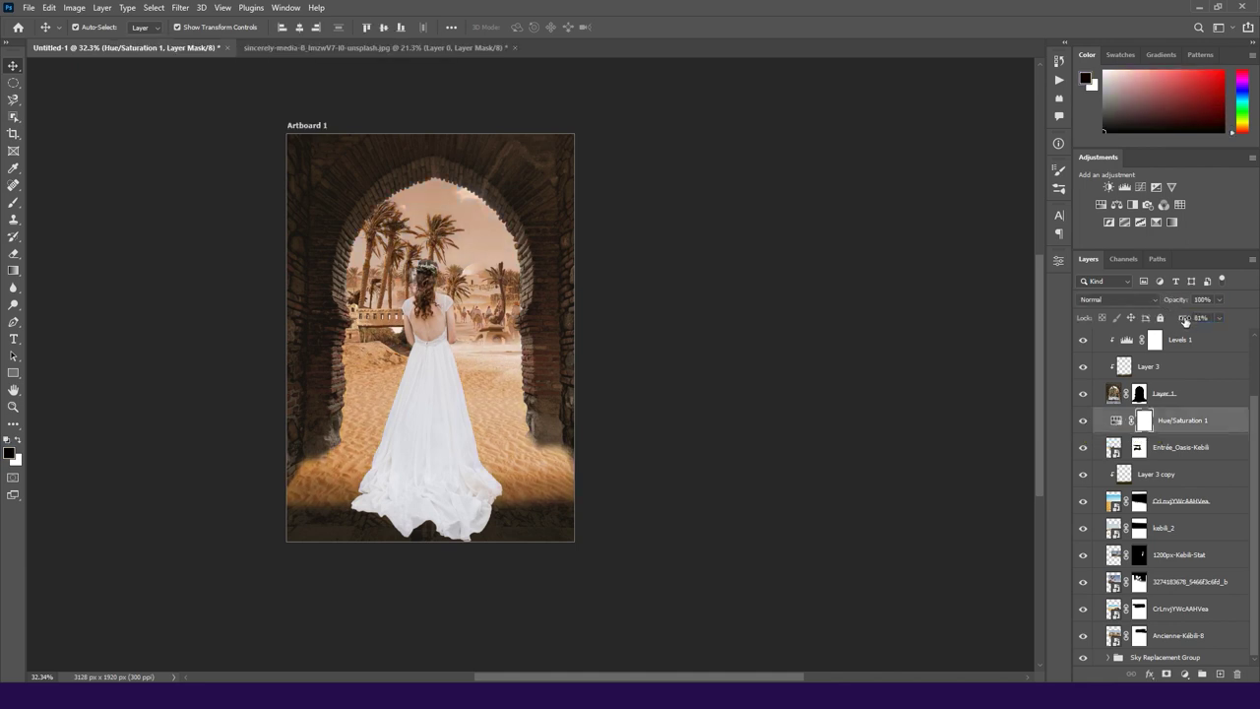
pyautogui.click(972, 373)
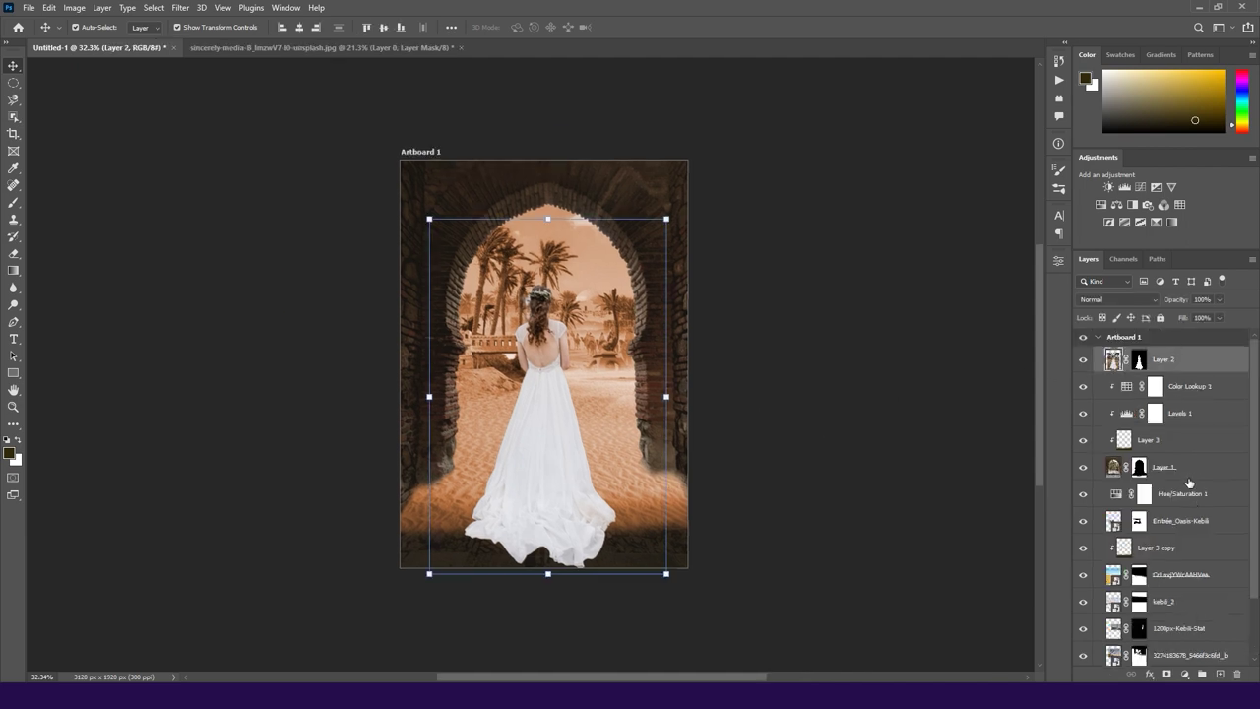
pyautogui.click(1187, 497)
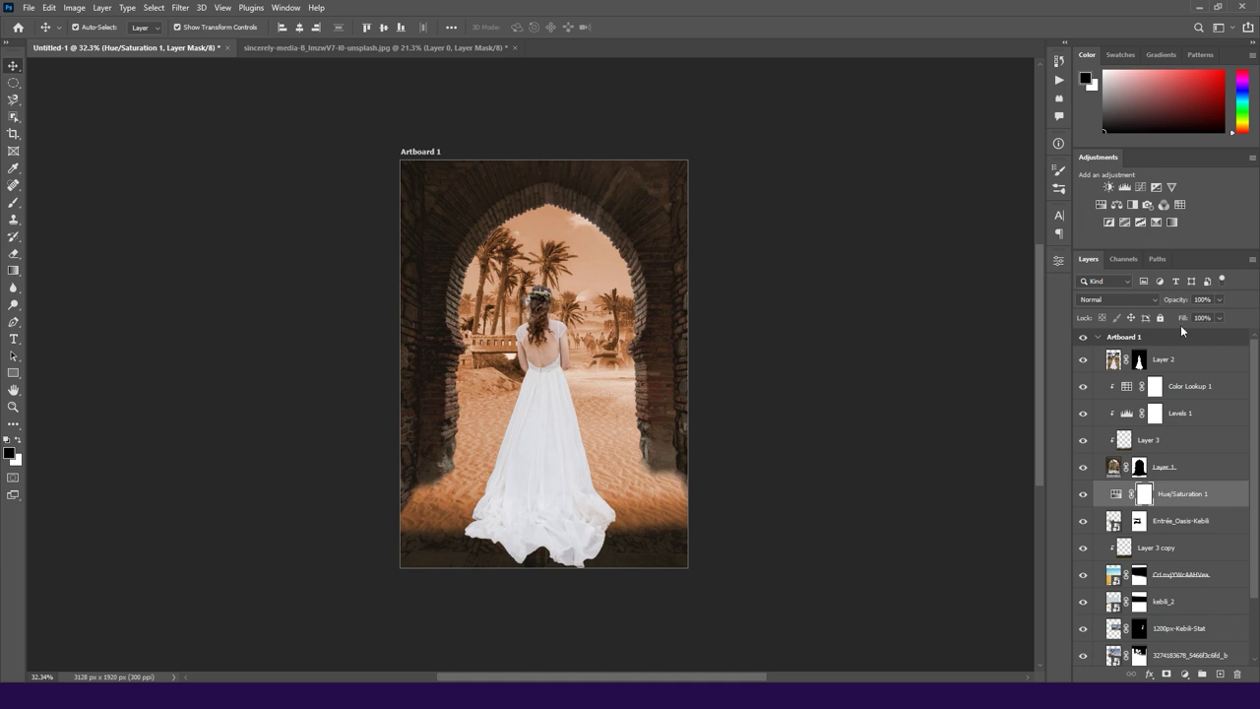
pyautogui.click(13, 167)
pyautogui.click(468, 258)
pyautogui.press('b')
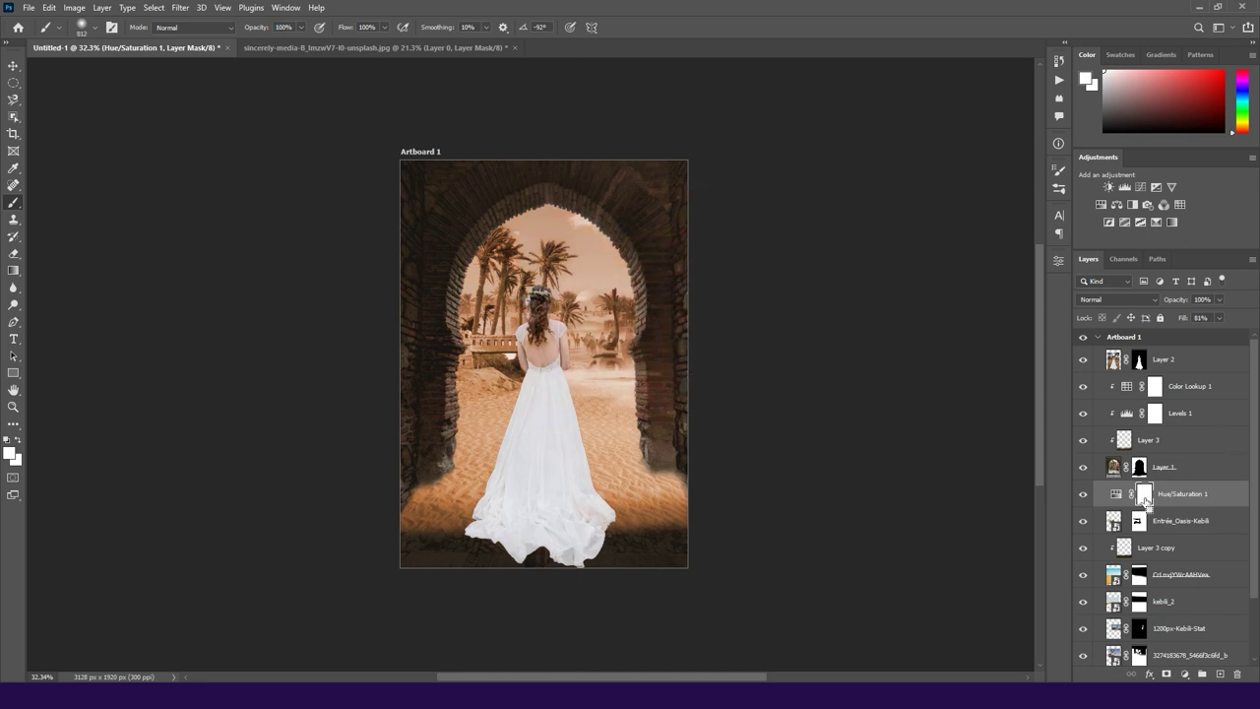
# Step: Add a new Layer 4 and sample warm tan tones from the image
pyautogui.click(1220, 674)
pyautogui.click(1142, 522)
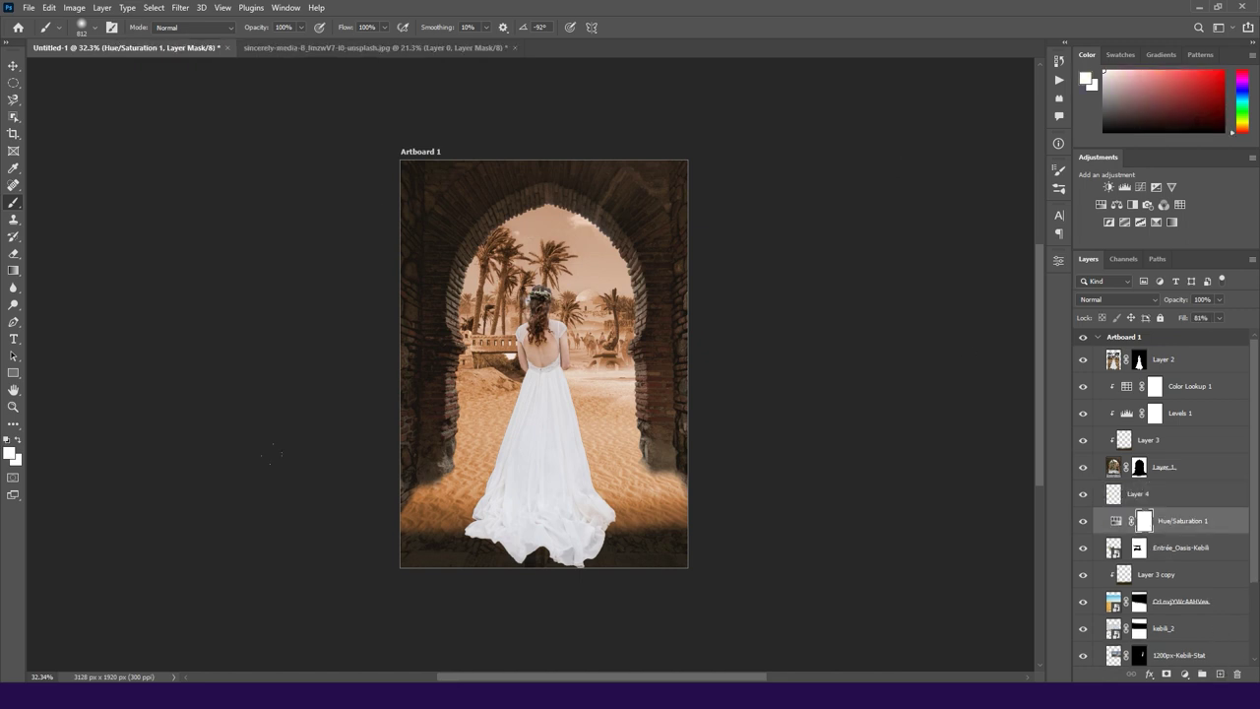
pyautogui.click(1119, 497)
pyautogui.press('i')
pyautogui.click(601, 274)
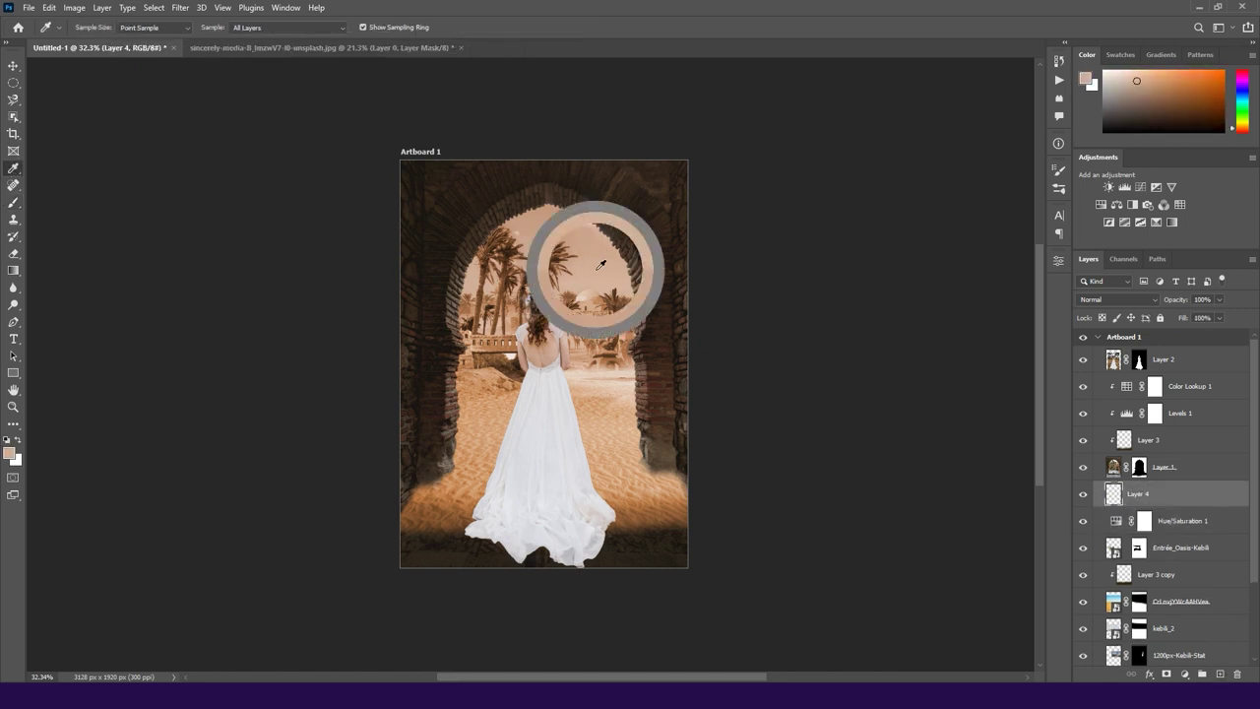
pyautogui.click(618, 419)
pyautogui.scroll(5, 591, 290)
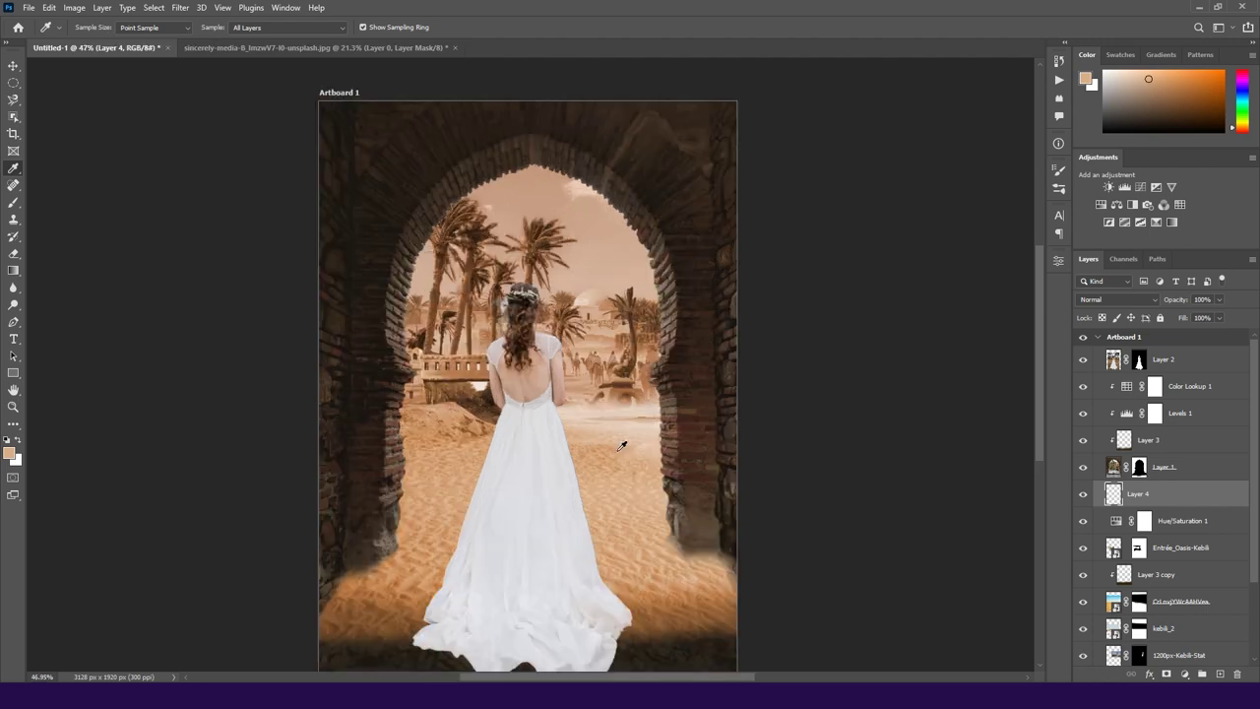
pyautogui.click(574, 255)
pyautogui.press('b')
pyautogui.scroll(-3, 552, 270)
pyautogui.scroll(-2, 552, 270)
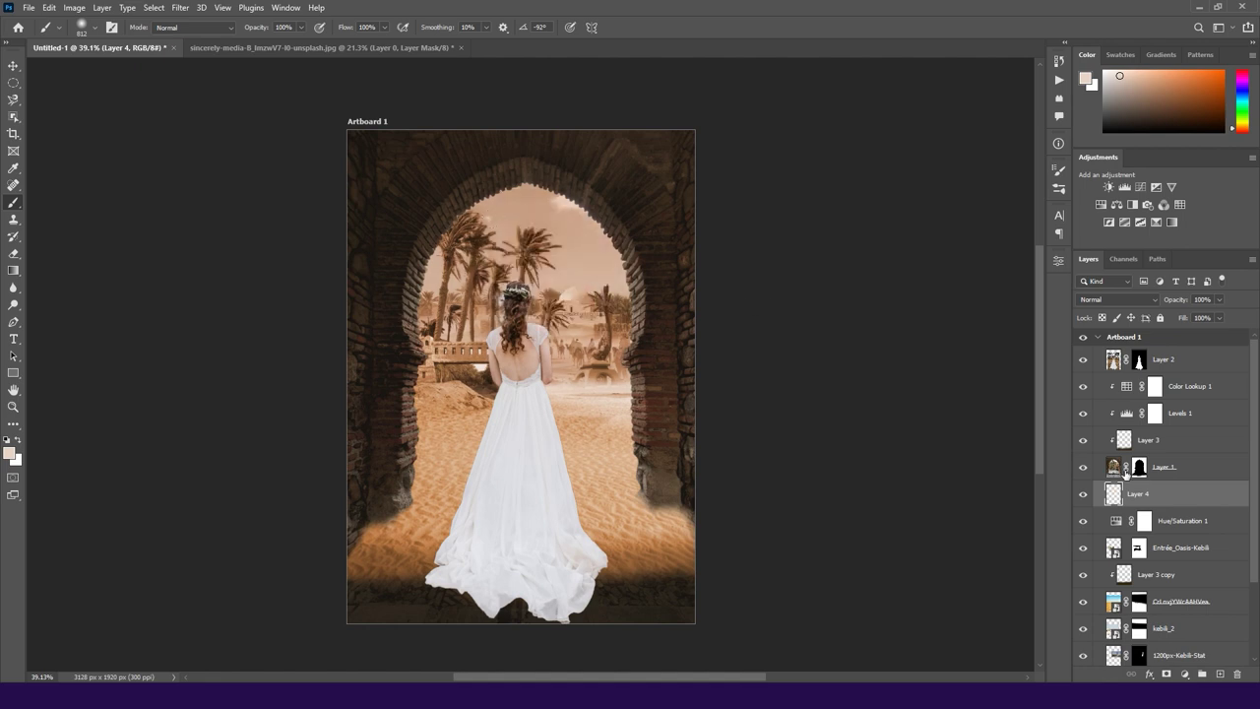
# Step: Move Layer 4 above Layer 1, blend it as Overlay, and duplicate it
pyautogui.moveTo(1166, 496); pyautogui.dragTo(1160, 465)
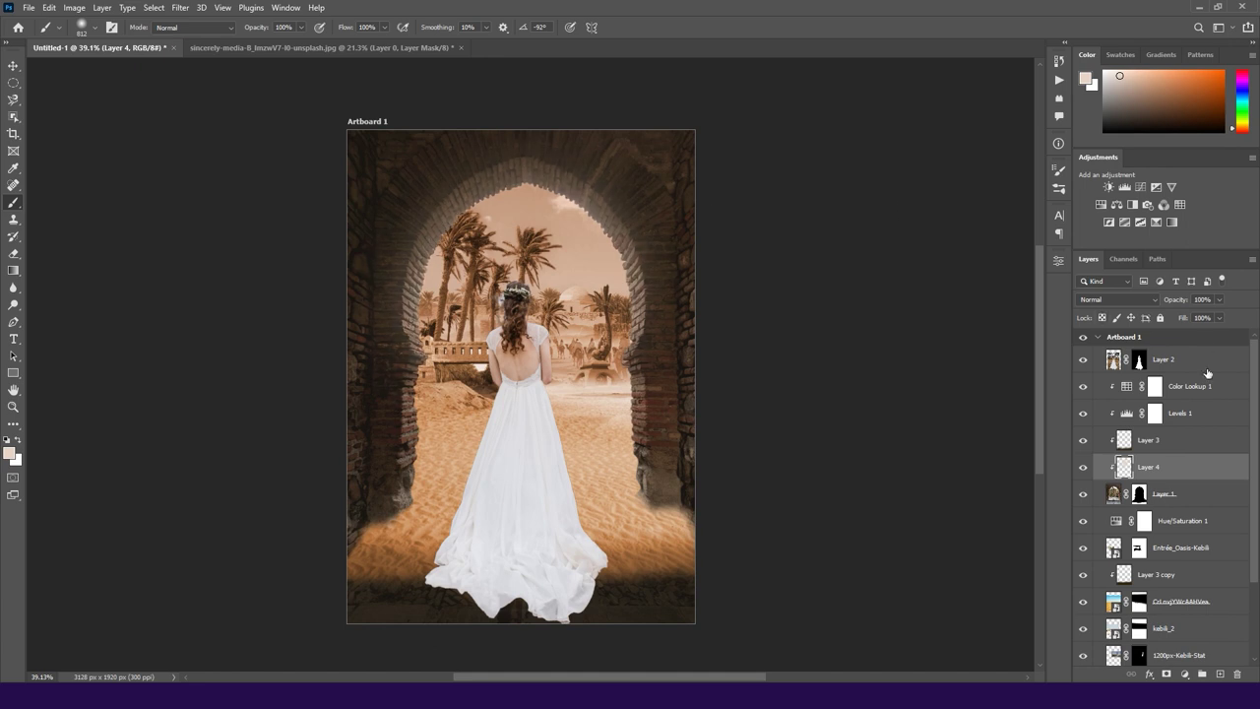
pyautogui.click(1117, 299)
pyautogui.click(1103, 409)
pyautogui.click(1108, 305)
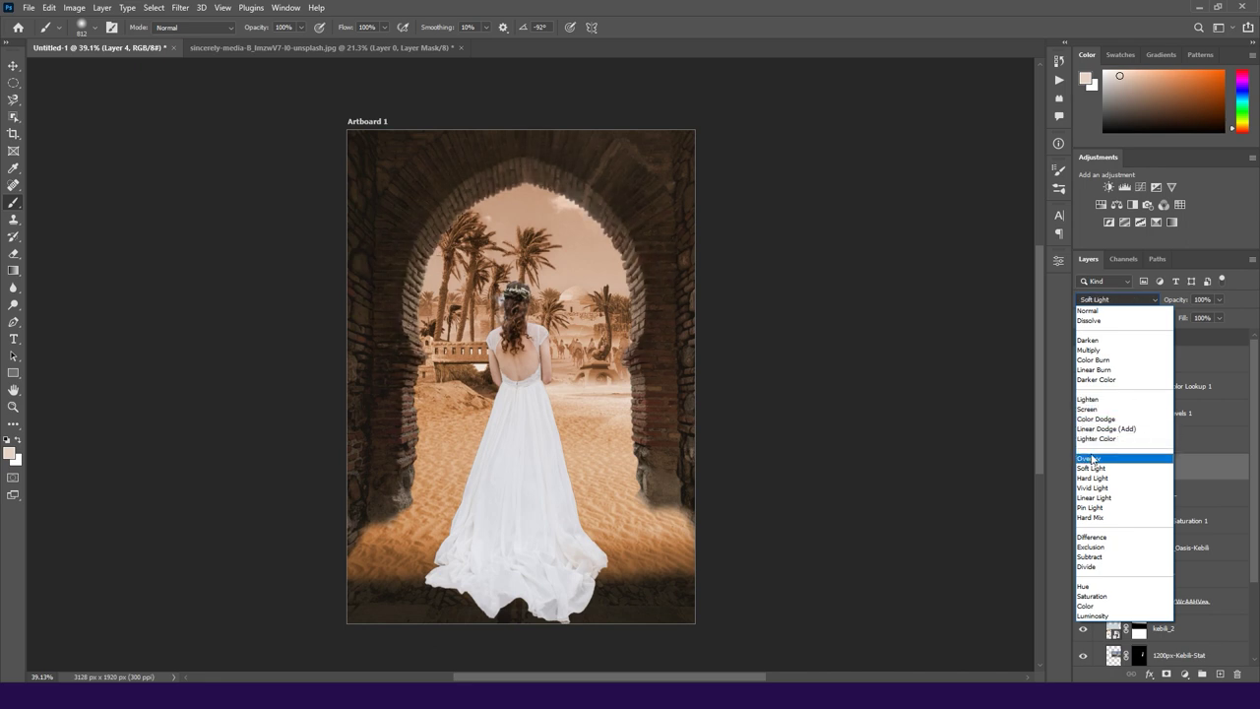
pyautogui.click(1090, 459)
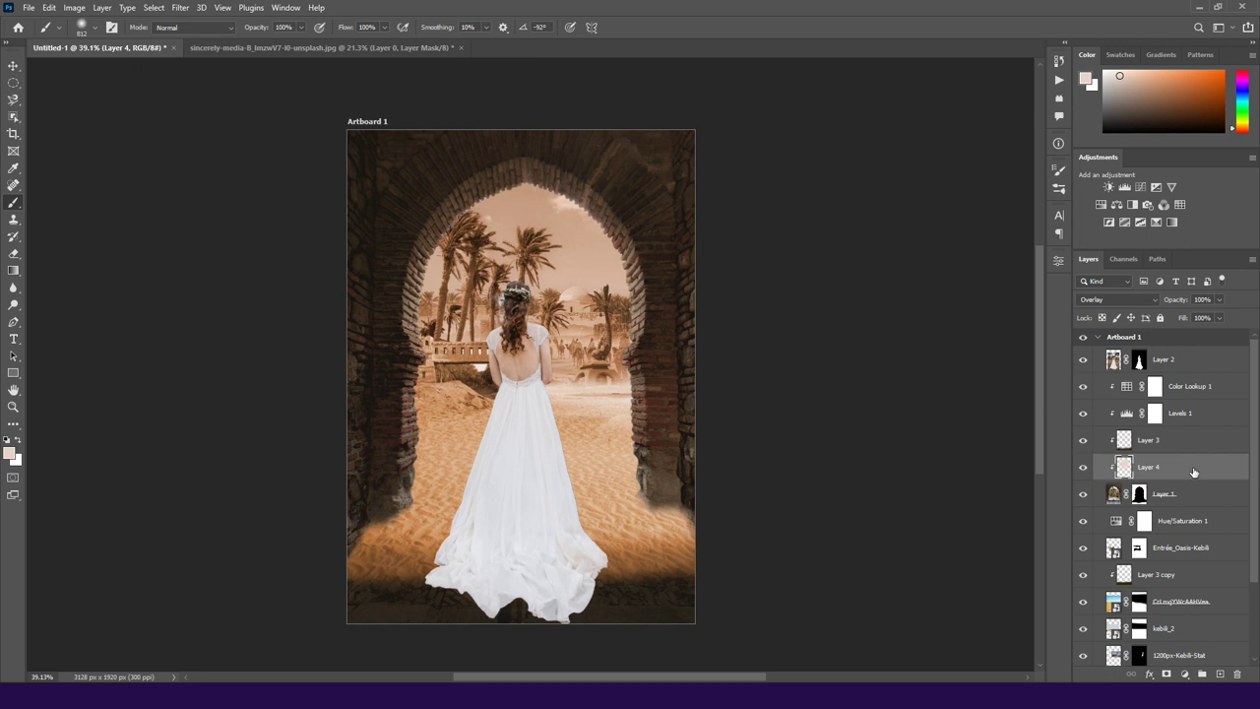
pyautogui.moveTo(1194, 473); pyautogui.dragTo(1178, 527)
pyautogui.hotkey('ctrl', ',')
pyautogui.hotkey('ctrl', ',')
pyautogui.hotkey('ctrl', ',')
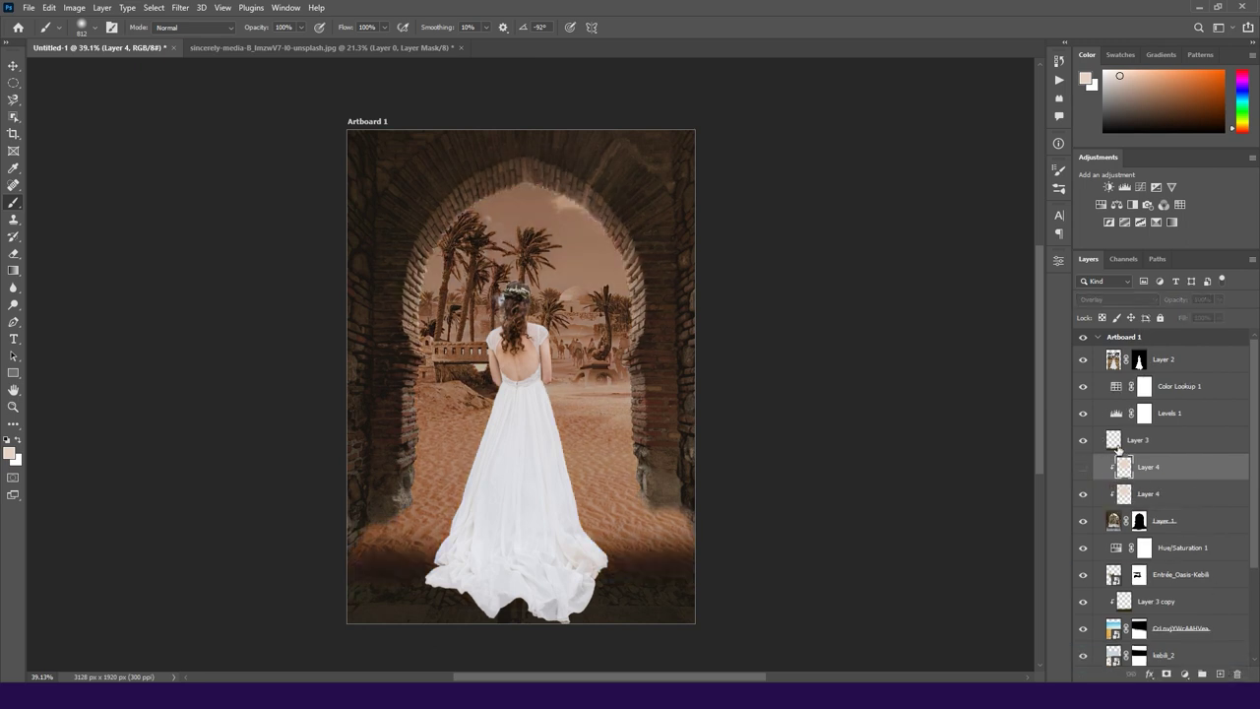
# Step: Re-clip Layer 3, Levels 1 and Color Lookup 1, and set the visible Layer 4 copy to Overlay
pyautogui.scroll(-1, 1156, 459)
pyautogui.keyDown('alt'); pyautogui.click(1135, 435); pyautogui.keyUp('alt')
pyautogui.keyDown('alt'); pyautogui.click(1132, 409); pyautogui.keyUp('alt')
pyautogui.keyDown('alt'); pyautogui.click(1125, 382); pyautogui.keyUp('alt')
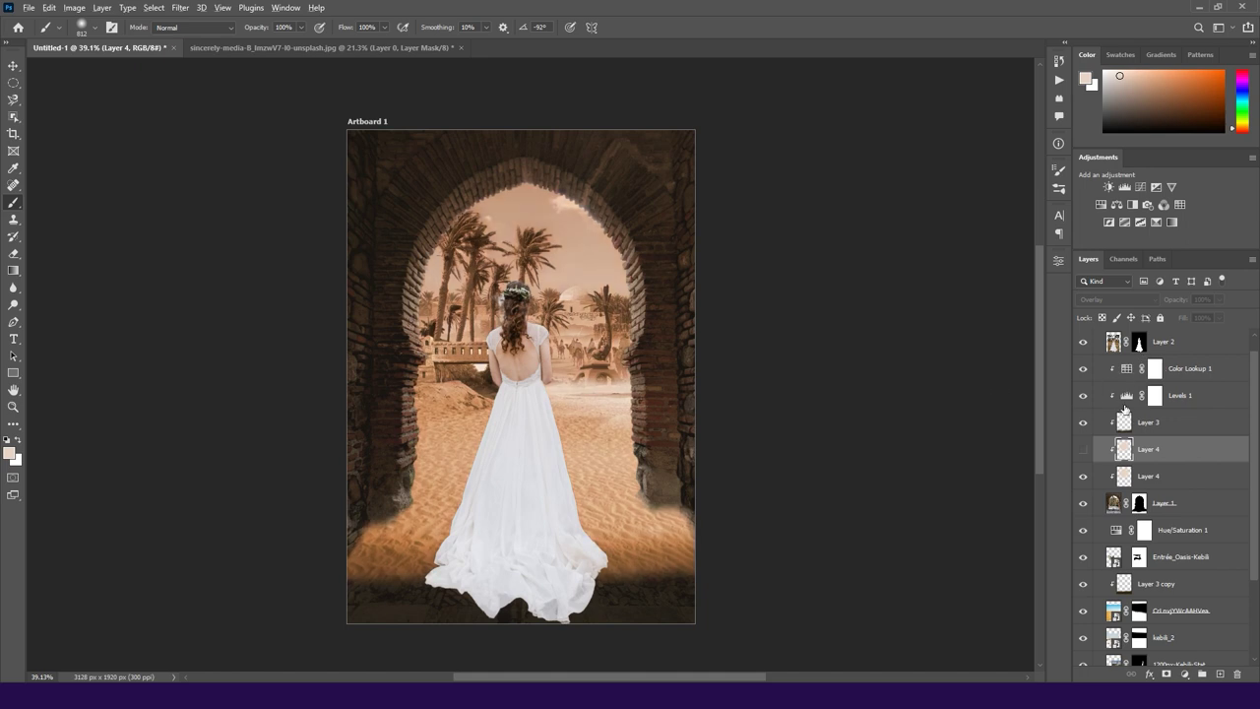
pyautogui.keyDown('alt'); pyautogui.click(1124, 378); pyautogui.keyUp('alt')
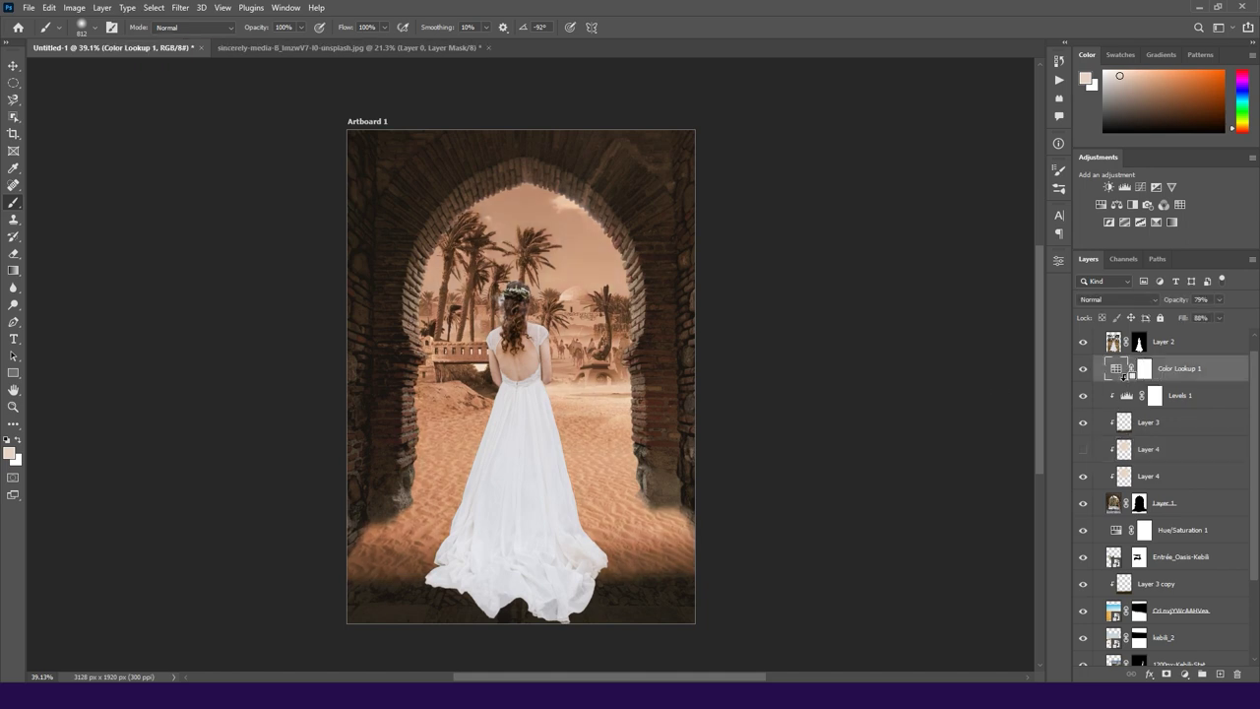
pyautogui.keyDown('alt'); pyautogui.click(1123, 380); pyautogui.keyUp('alt')
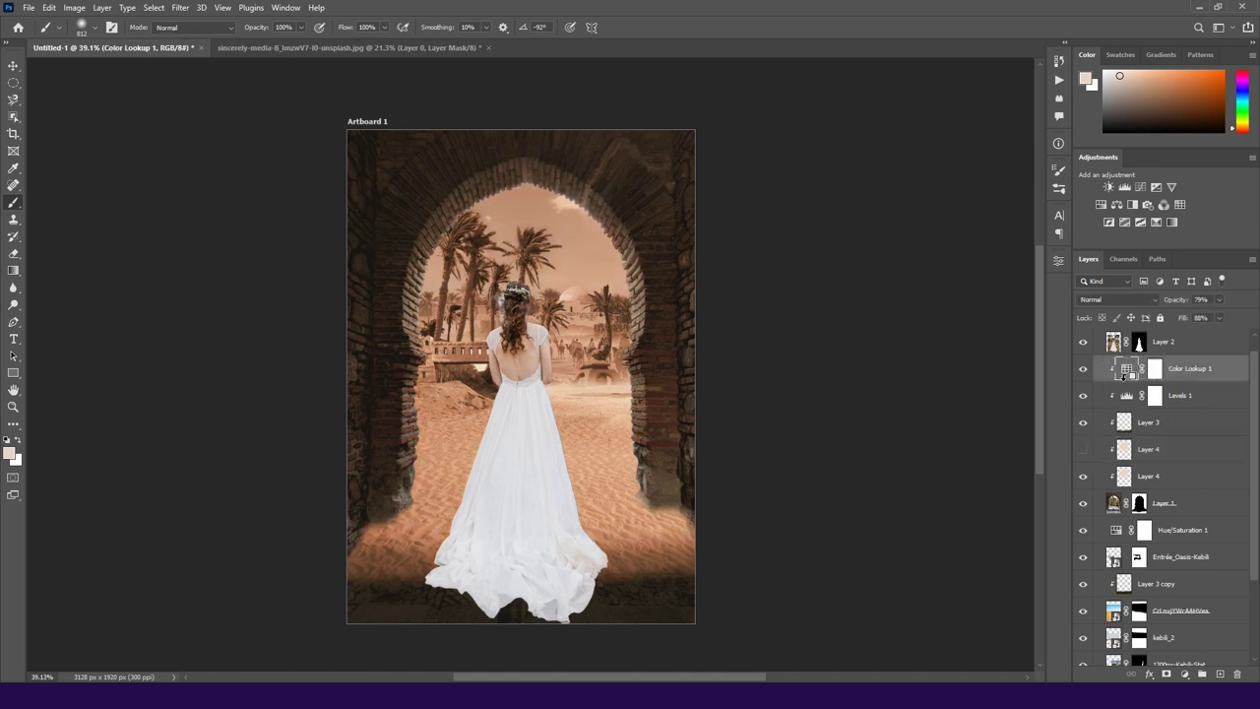
pyautogui.click(1083, 449)
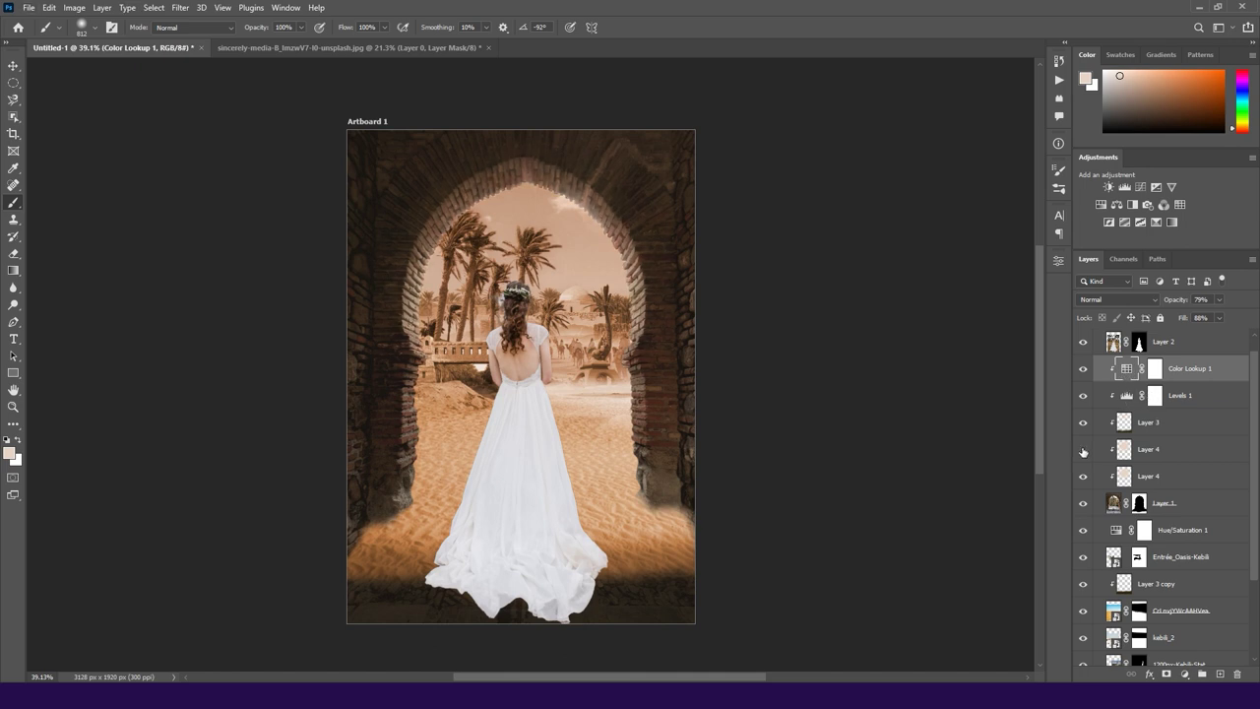
pyautogui.click(1148, 449)
pyautogui.click(1107, 299)
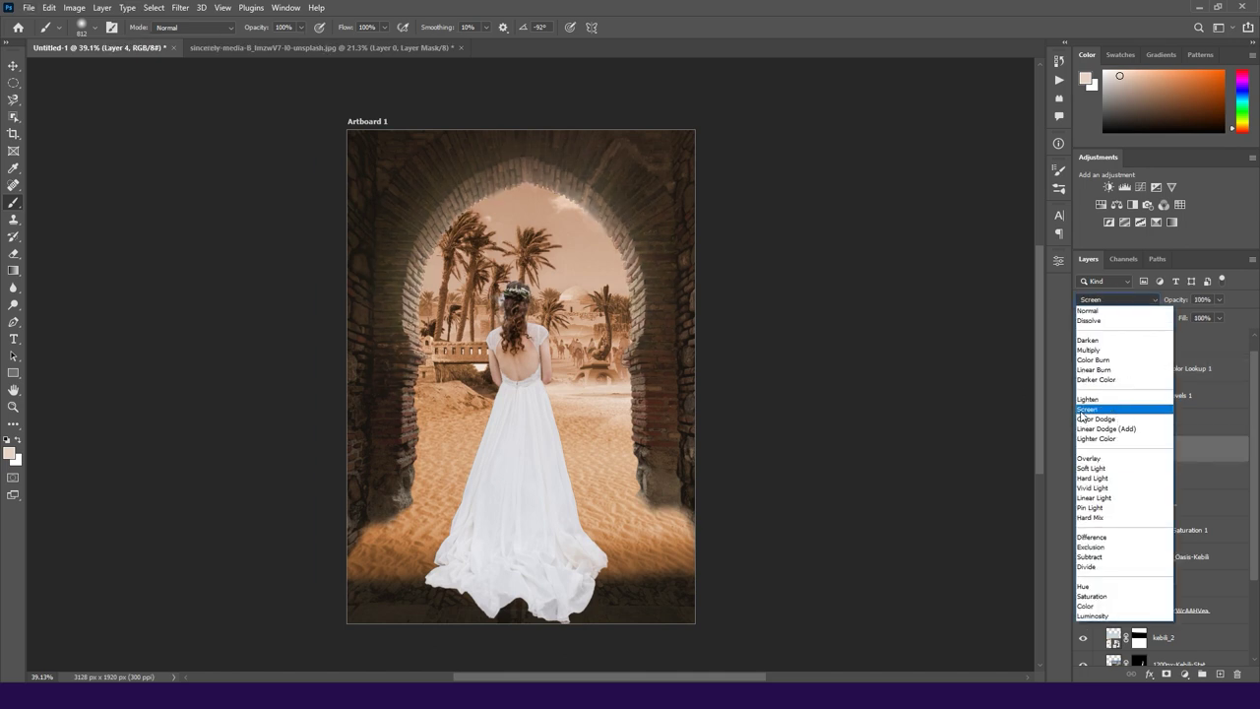
pyautogui.click(1088, 459)
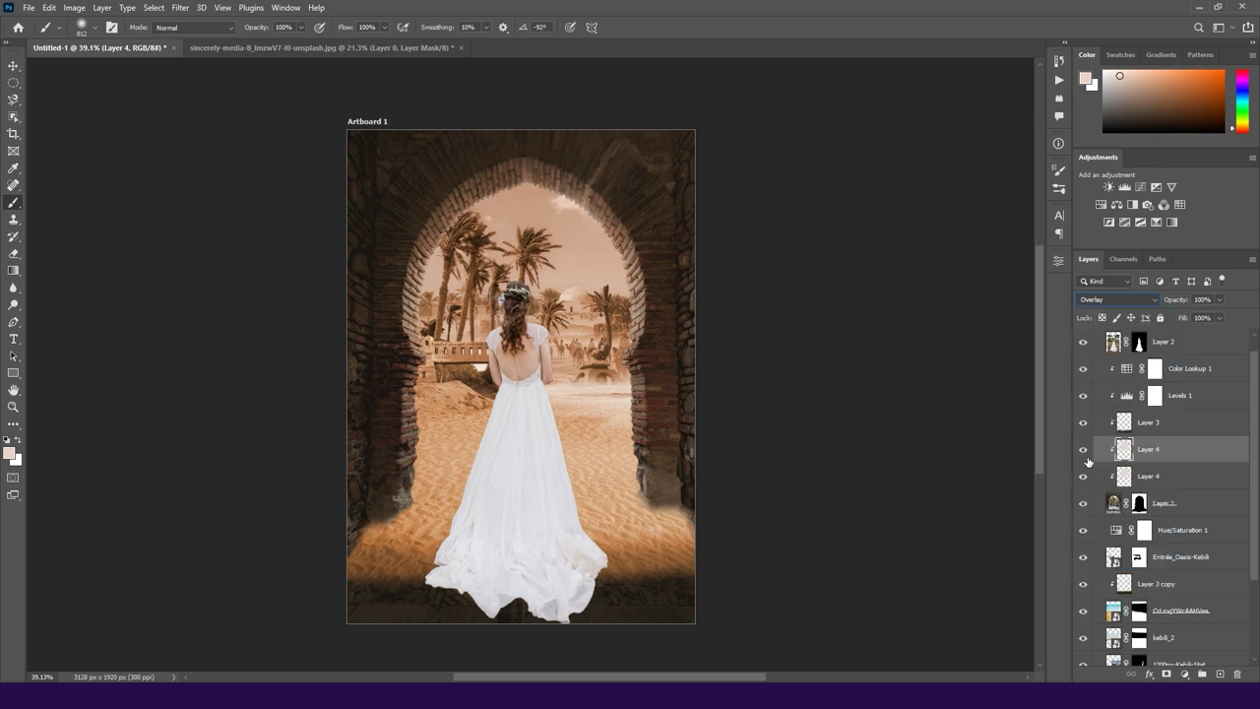
# Step: Add a clipped Exposure adjustment to Layer 2 with Exposure -1.44 and Gamma 0.71
pyautogui.press('v')
pyautogui.click(794, 290)
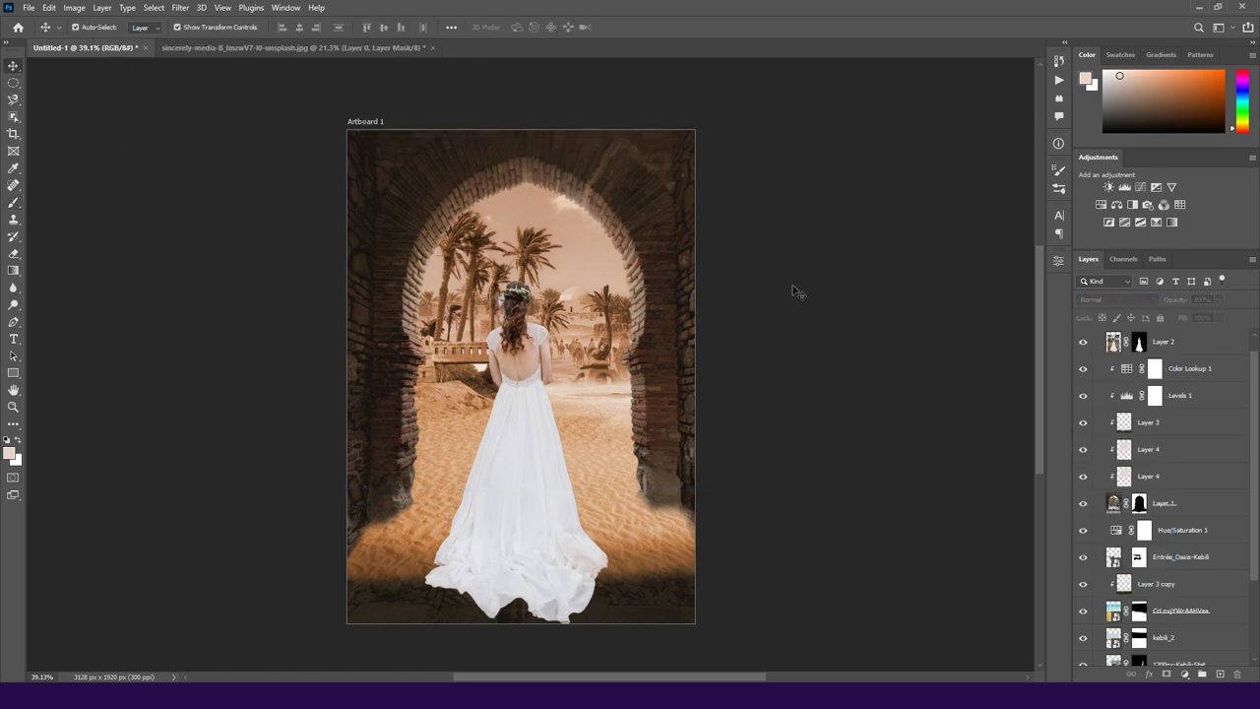
pyautogui.click(1195, 343)
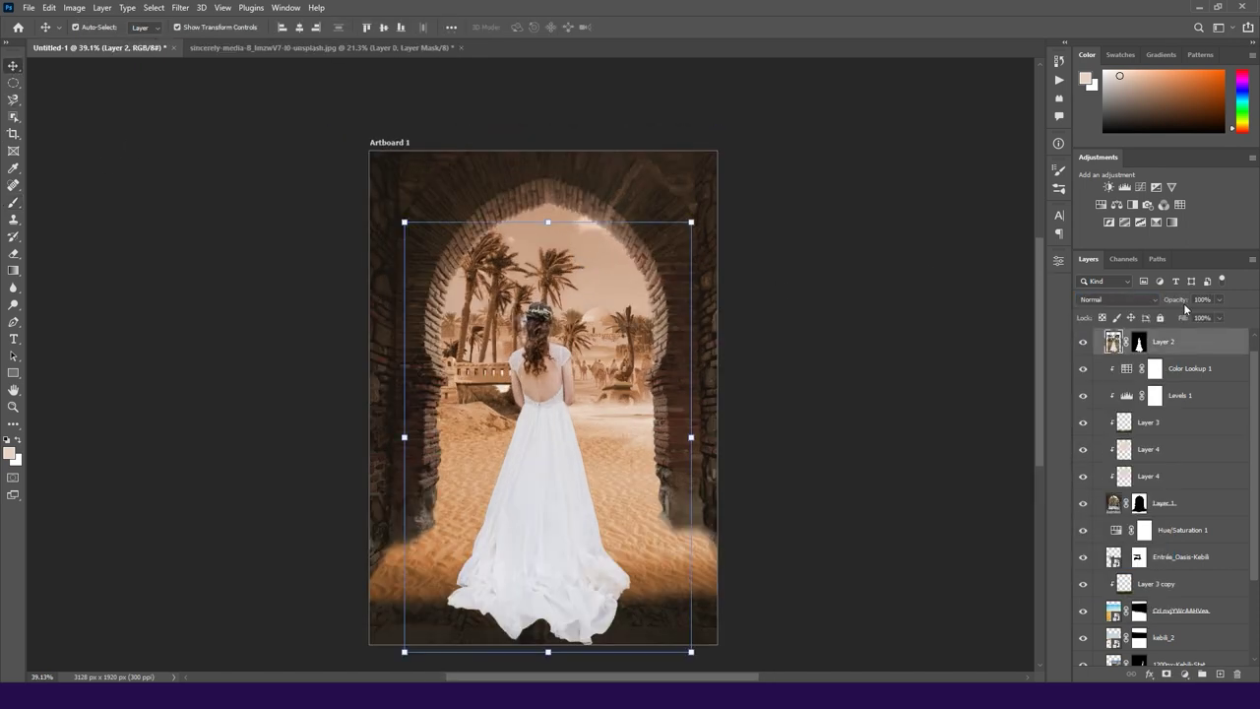
pyautogui.click(1157, 186)
pyautogui.moveTo(952, 332)
pyautogui.mouseDown()
pyautogui.moveTo(945, 357)
pyautogui.moveTo(965, 383)
pyautogui.mouseUp()
pyautogui.moveTo(942, 332); pyautogui.dragTo(929, 334)
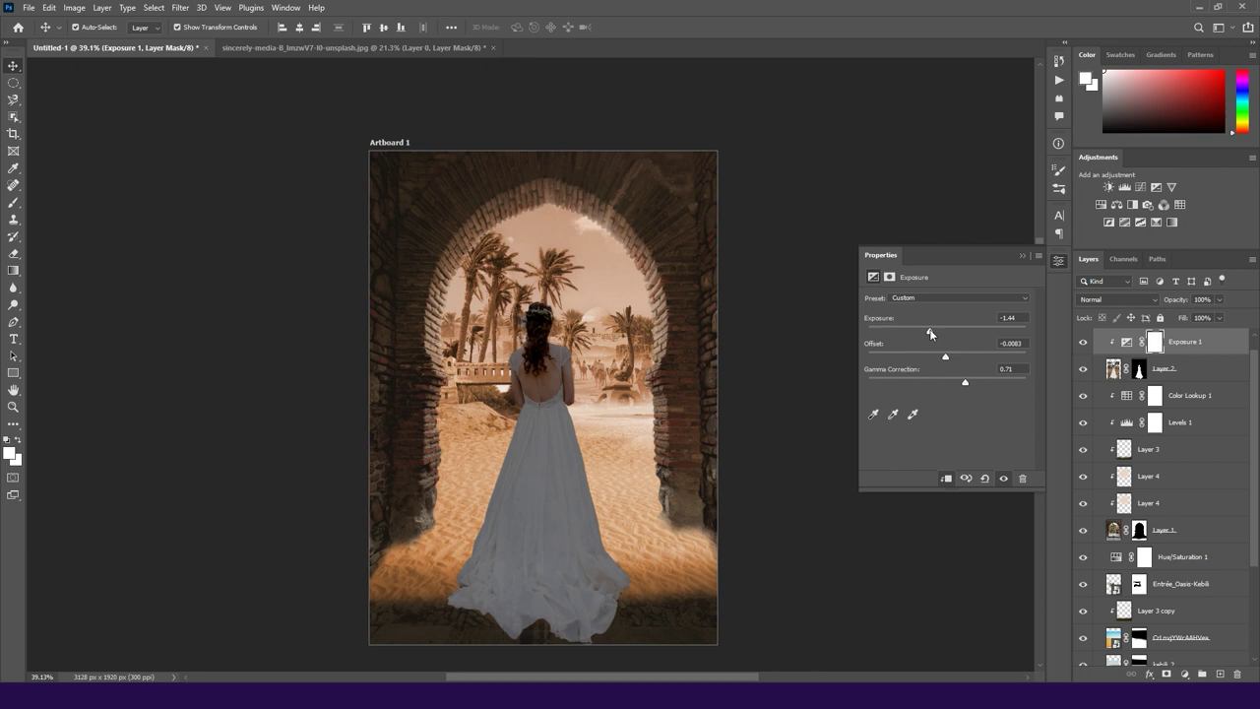
pyautogui.click(1021, 255)
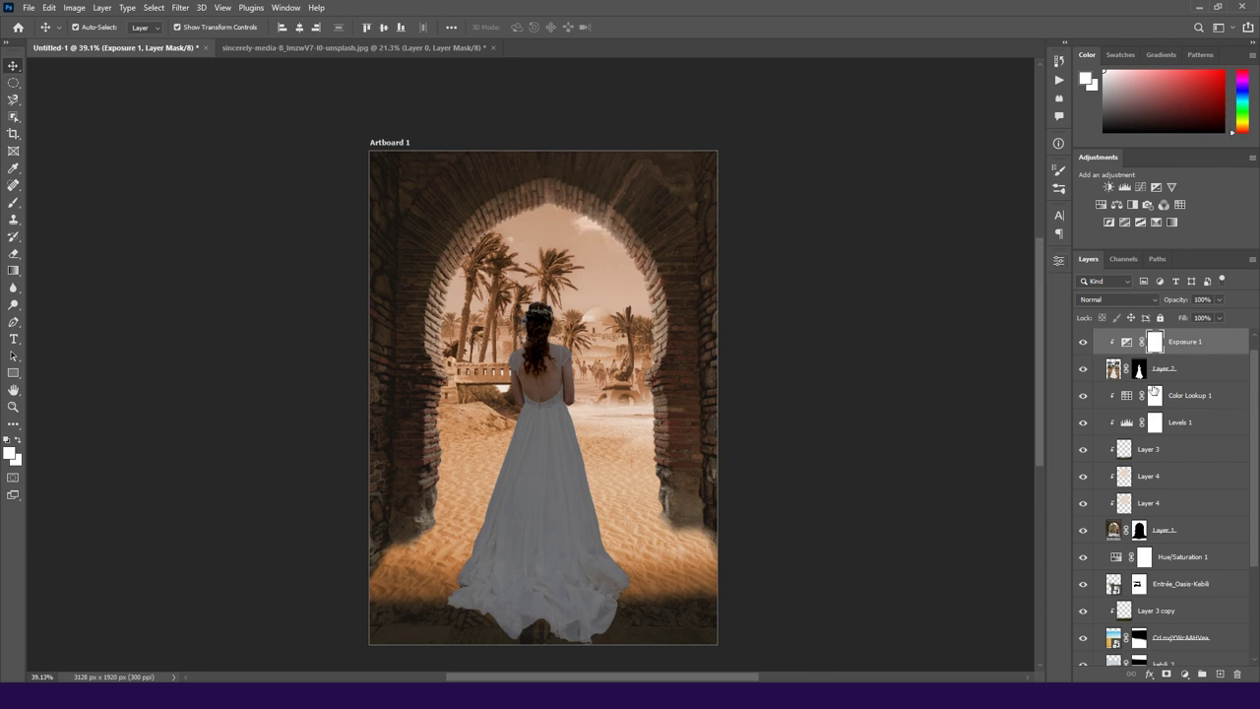
# Step: Add a Levels 2 adjustment above Exposure 1 that raises the black point and darkens the bride
pyautogui.click(1125, 186)
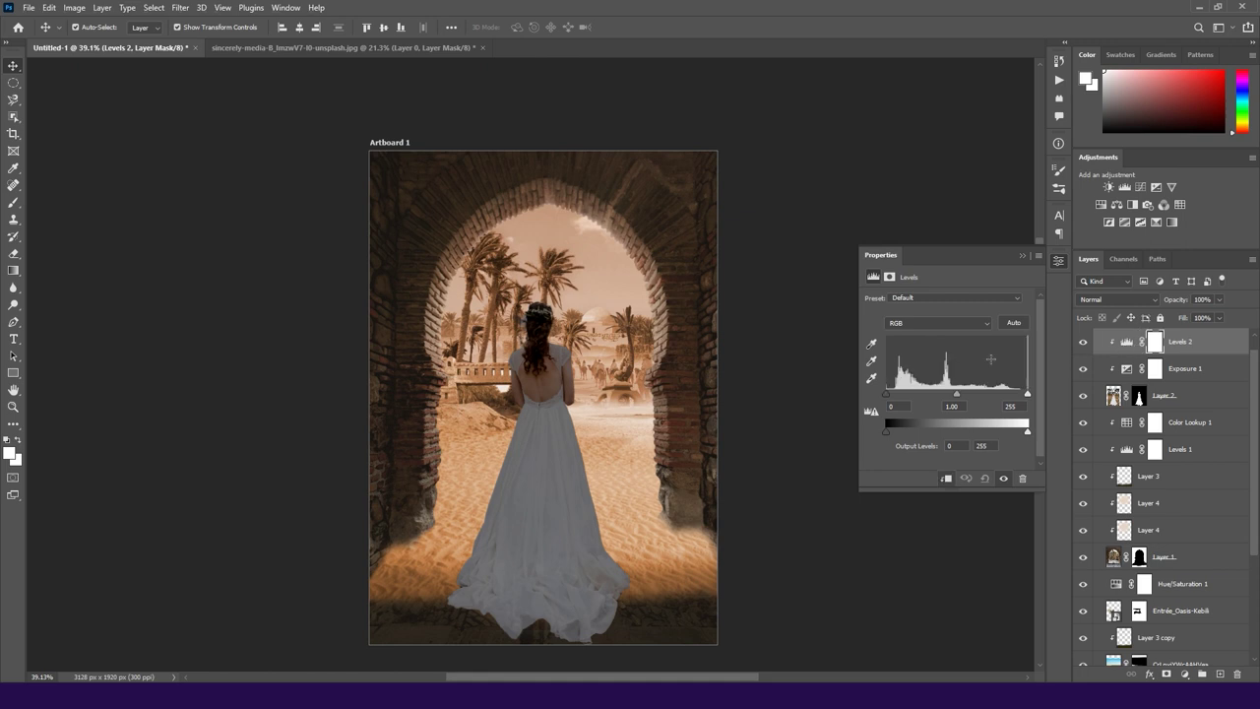
pyautogui.moveTo(885, 395); pyautogui.dragTo(979, 394)
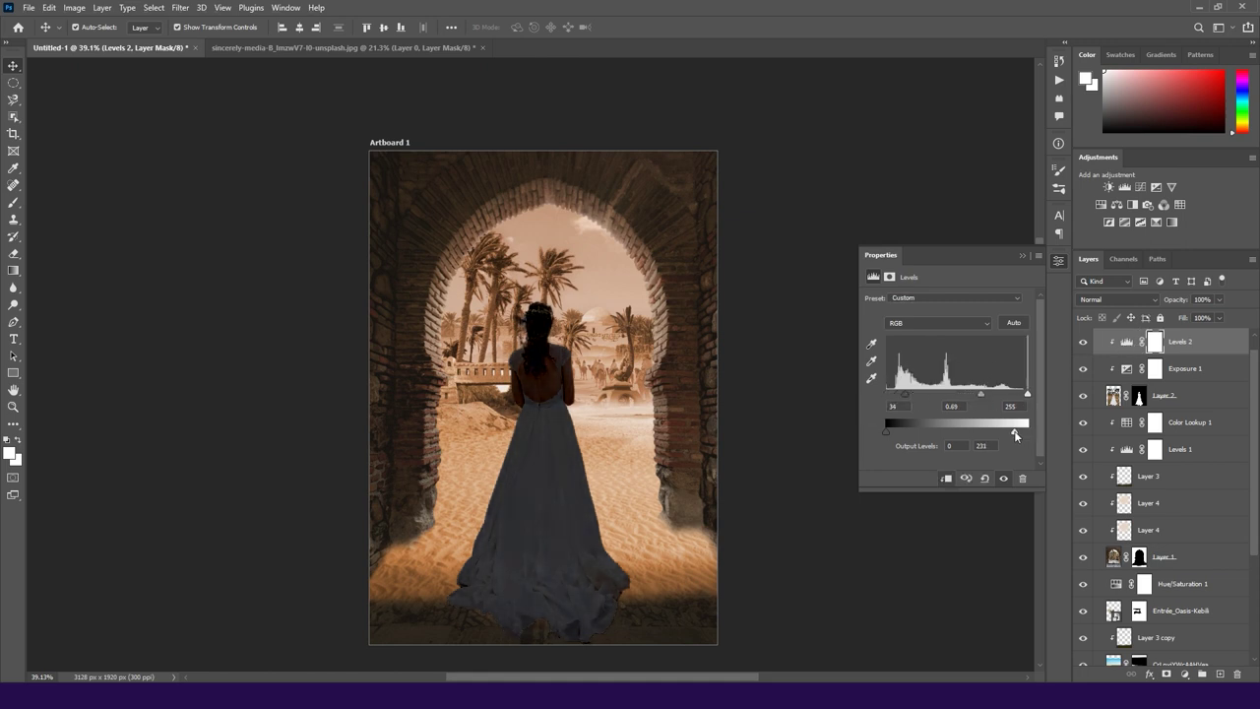
pyautogui.moveTo(886, 432); pyautogui.dragTo(891, 431)
pyautogui.click(1059, 261)
# Step: Invert the Levels 2 mask to black, then paint white over the gown's hem and lower train
pyautogui.hotkey('ctrl', 'i')
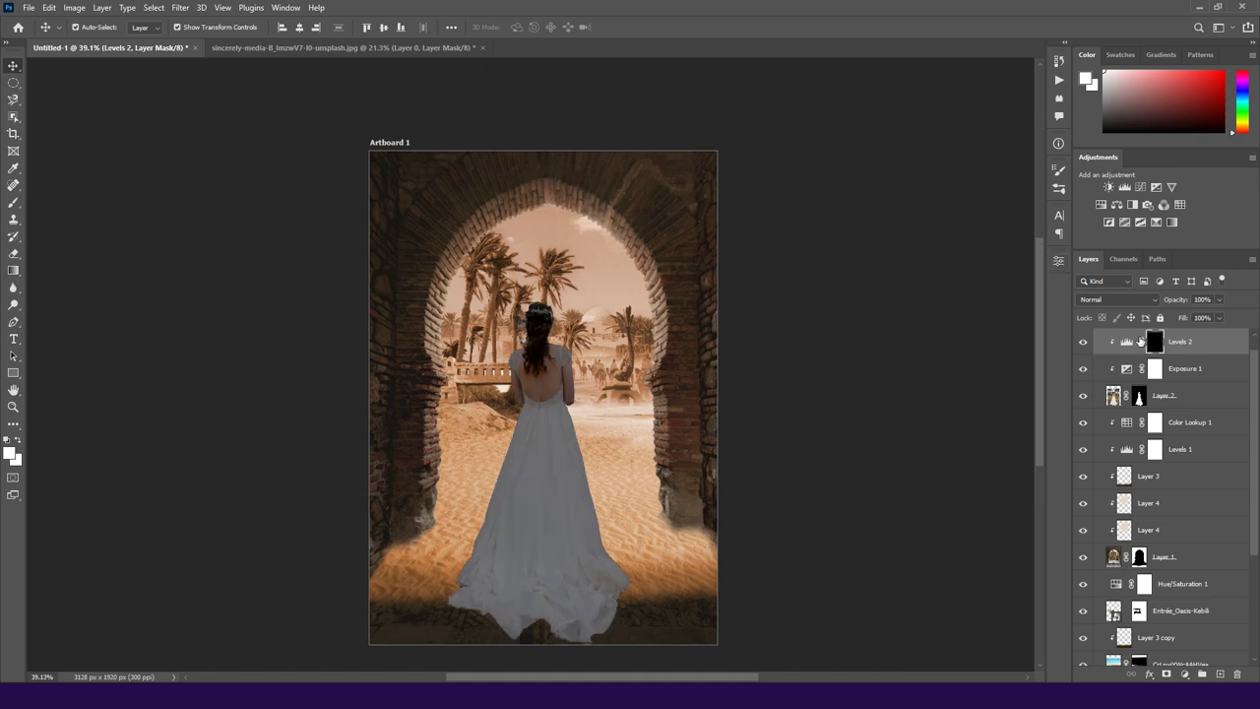
pyautogui.press('b')
pyautogui.press('d')
pyautogui.scroll(-2, 473, 463)
pyautogui.scroll(-2, 591, 522)
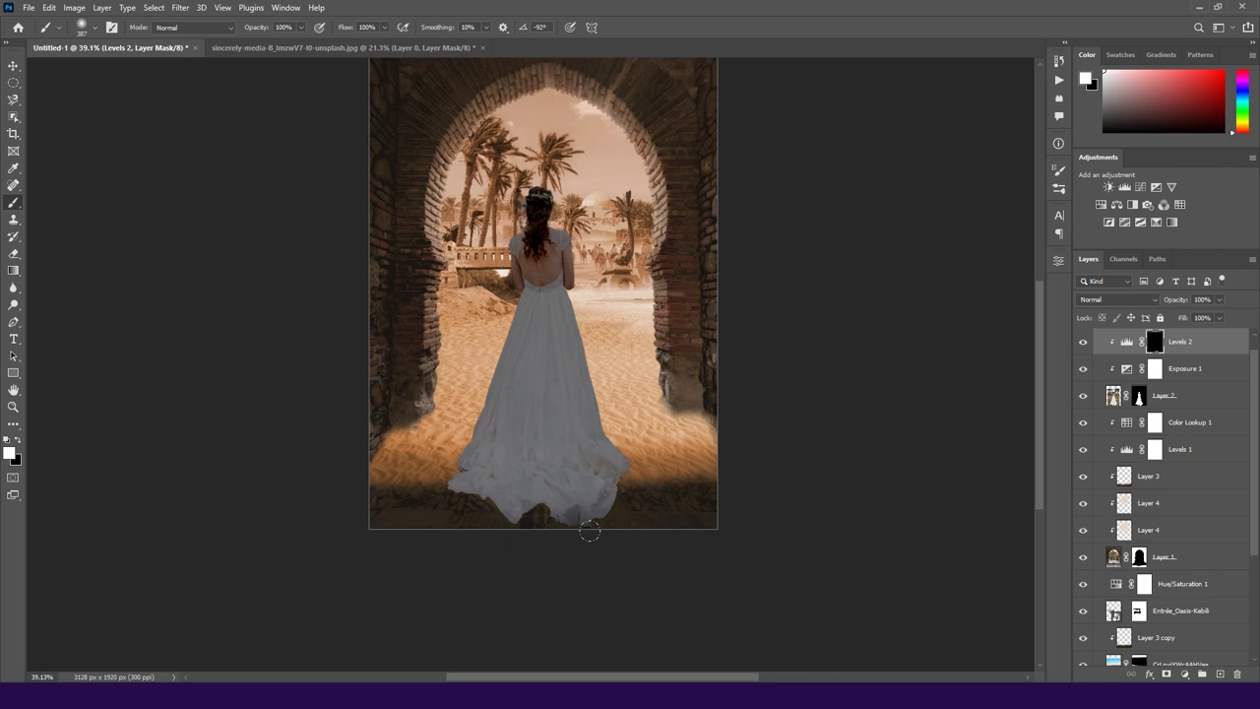
pyautogui.scroll(1, 575, 515)
pyautogui.moveTo(574, 515); pyautogui.dragTo(433, 474)
pyautogui.moveTo(640, 451)
pyautogui.mouseDown()
pyautogui.moveTo(576, 487)
pyautogui.moveTo(468, 478)
pyautogui.moveTo(557, 422)
pyautogui.moveTo(583, 473)
pyautogui.mouseUp()
pyautogui.hotkey('ctrl', 'z')
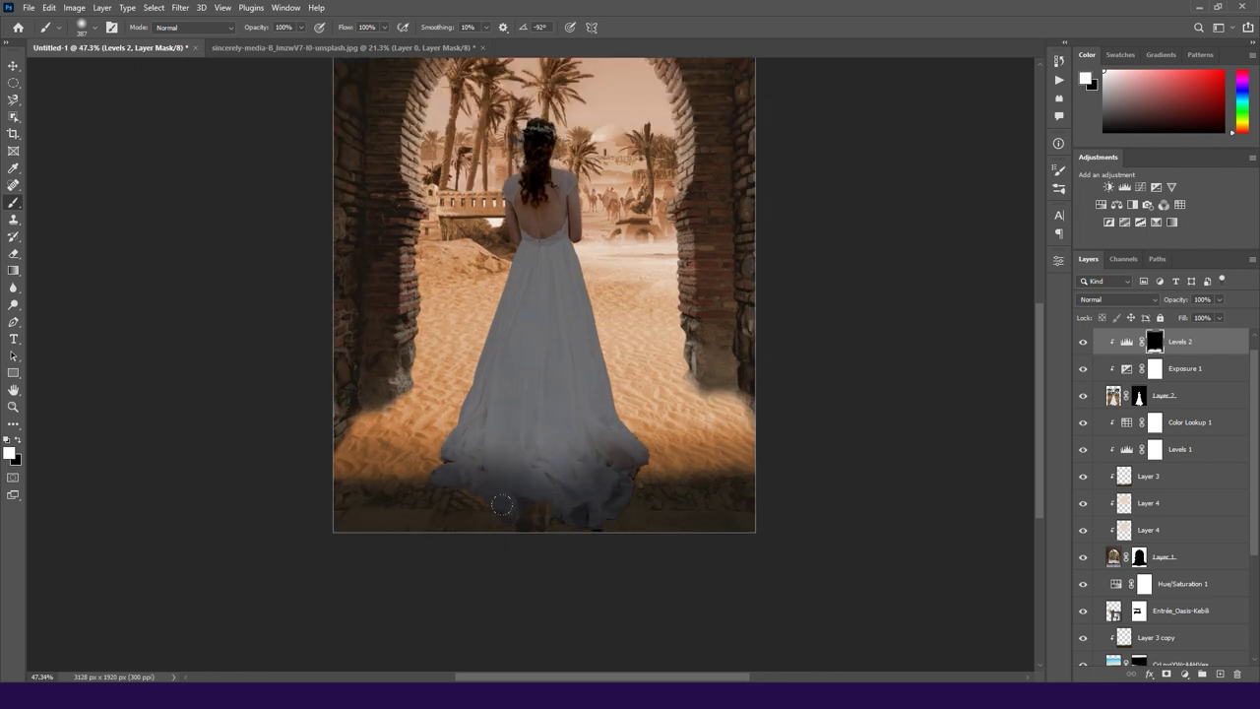
pyautogui.moveTo(490, 480); pyautogui.dragTo(591, 443)
pyautogui.moveTo(443, 469); pyautogui.dragTo(507, 414)
pyautogui.moveTo(640, 449); pyautogui.dragTo(483, 443)
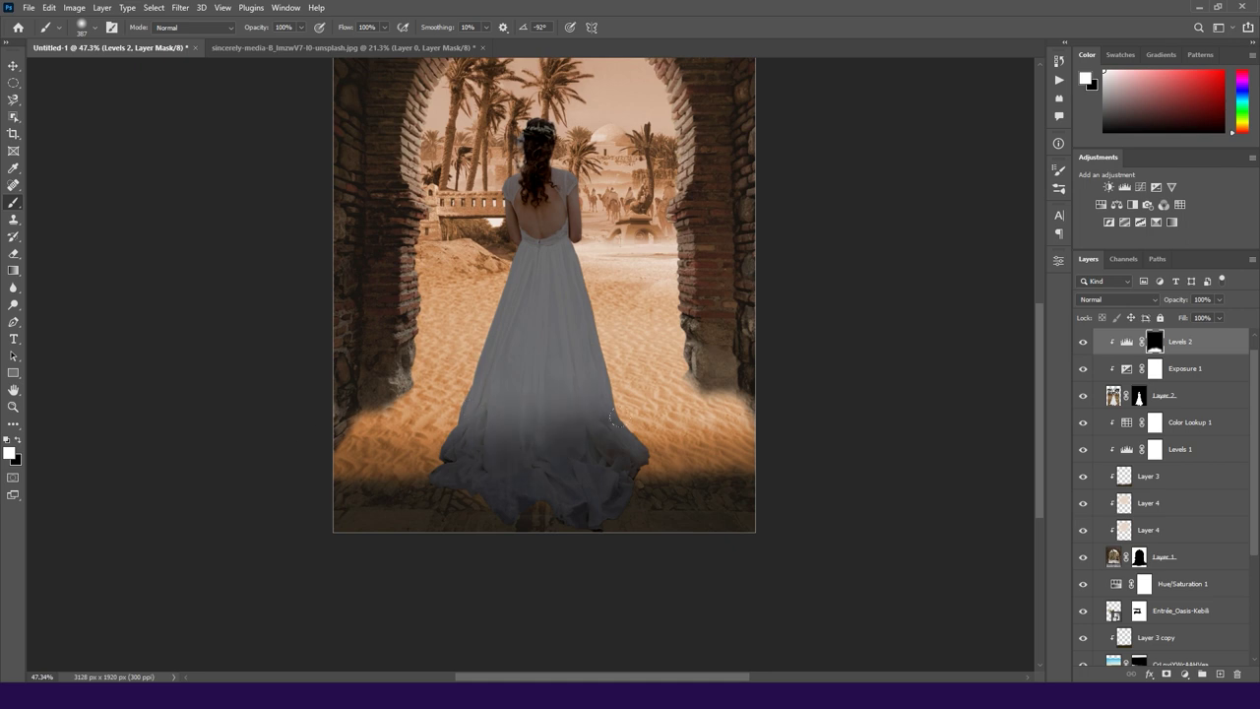
# Step: Paint black on the mask to restore brightness to small patches of the train
pyautogui.scroll(-2, 551, 422)
pyautogui.press('x')
pyautogui.moveTo(551, 422); pyautogui.dragTo(591, 448)
pyautogui.moveTo(488, 448); pyautogui.dragTo(581, 423)
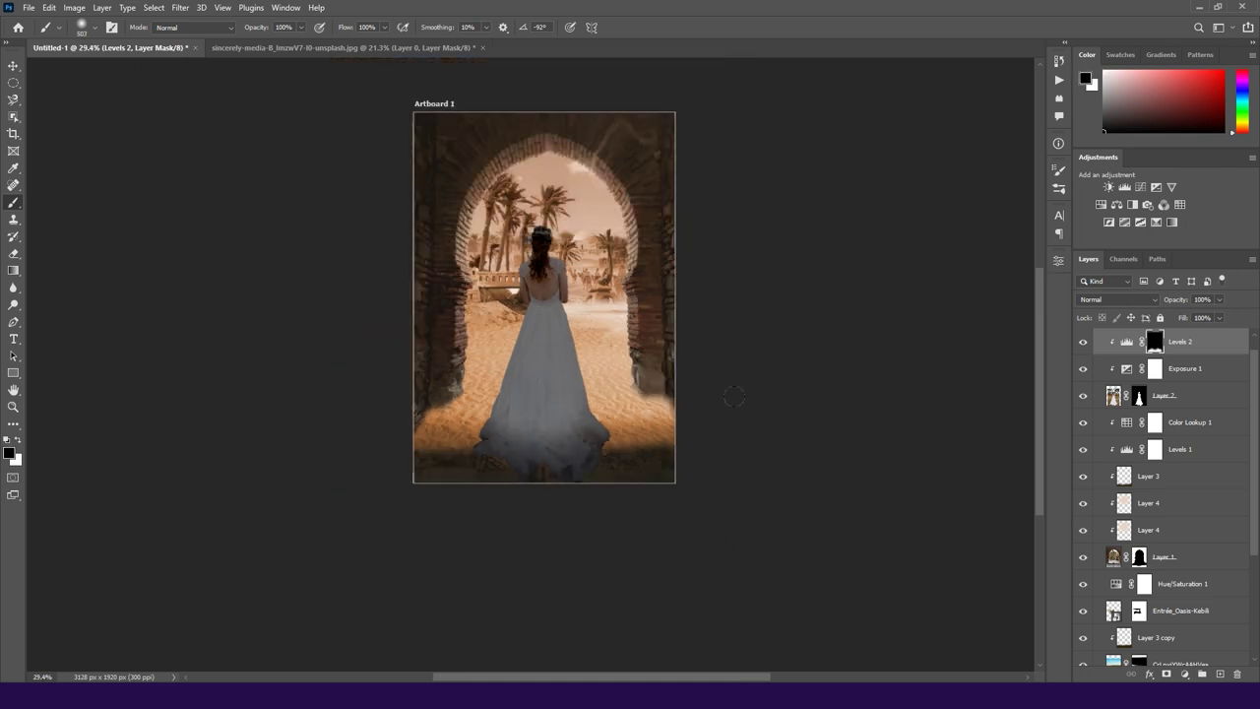
pyautogui.moveTo(483, 443); pyautogui.dragTo(494, 419)
pyautogui.moveTo(593, 421); pyautogui.dragTo(611, 445)
# Step: Add a clipped colorize Hue/Saturation layer over Layer 2: Hue 38, Saturation 100, Lightness +10
pyautogui.click(1202, 398)
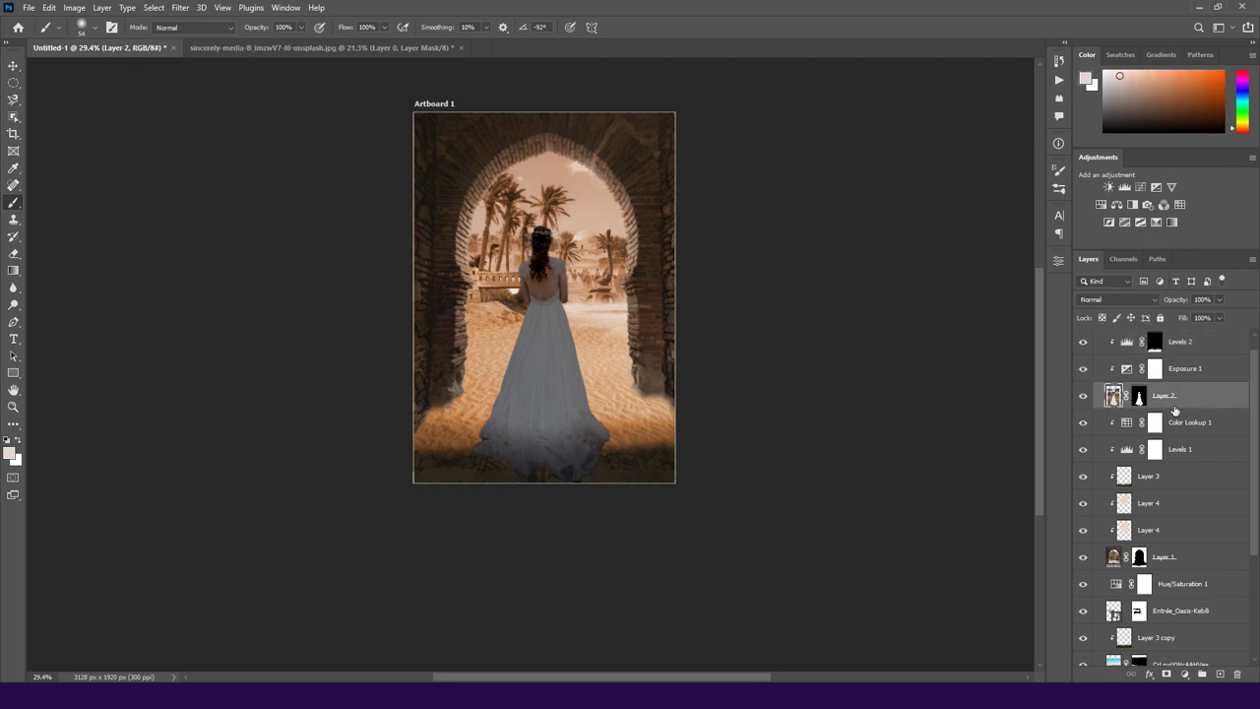
pyautogui.hotkey('ctrl', 'z')
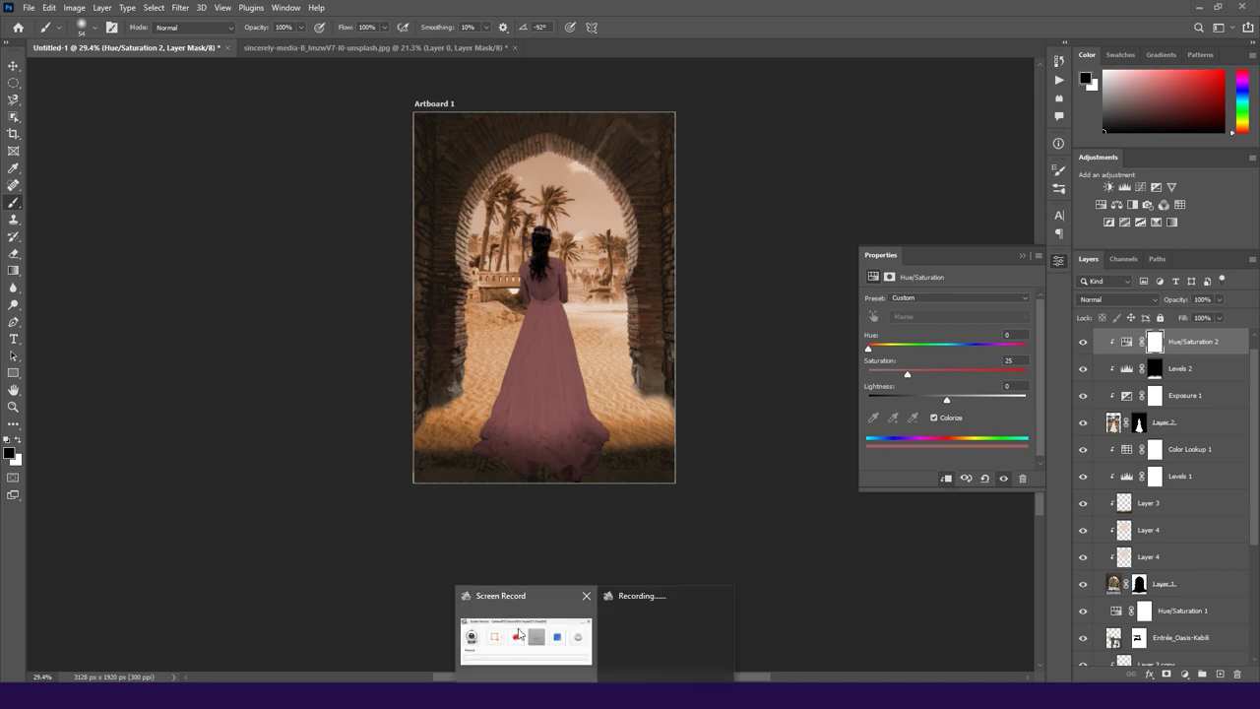
pyautogui.moveTo(868, 348)
pyautogui.mouseDown()
pyautogui.moveTo(1029, 375)
pyautogui.moveTo(881, 352)
pyautogui.mouseUp()
pyautogui.scroll(2, 586, 276)
pyautogui.moveTo(948, 399); pyautogui.dragTo(955, 402)
pyautogui.moveTo(879, 351); pyautogui.dragTo(884, 352)
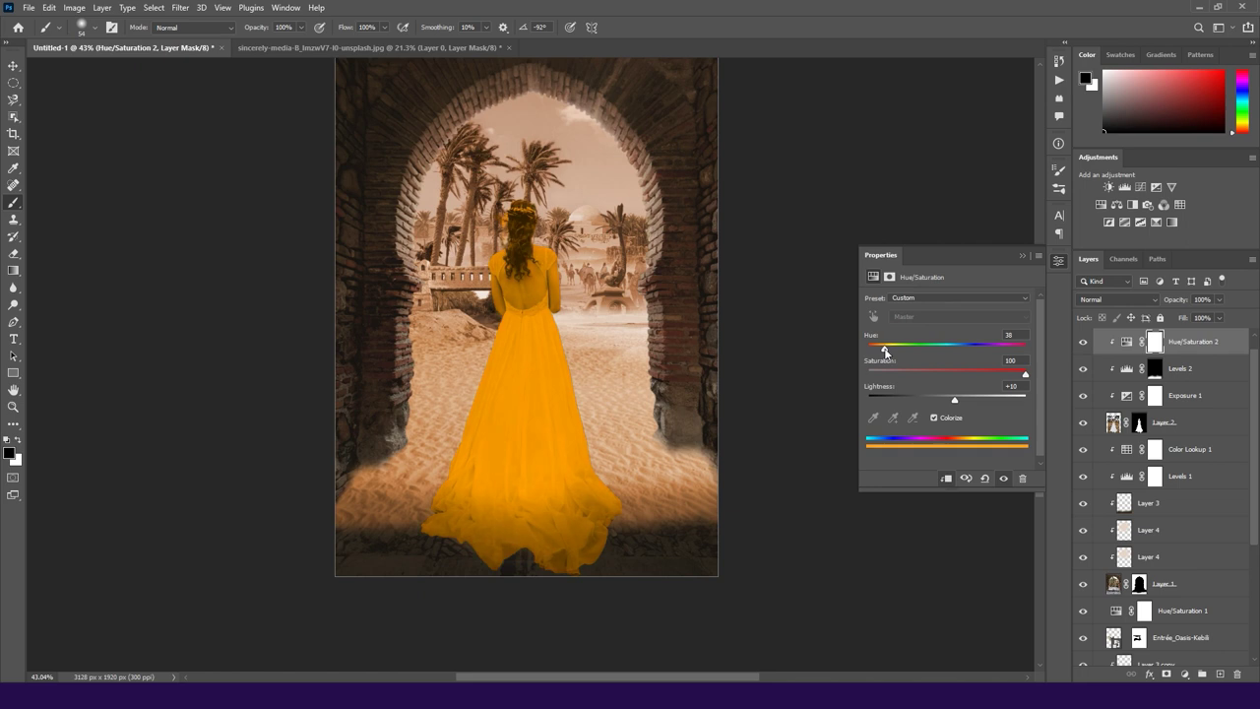
pyautogui.click(1022, 256)
# Step: Invert the Hue/Saturation 2 mask to black, with white set as the painting colour
pyautogui.hotkey('ctrl', 'i')
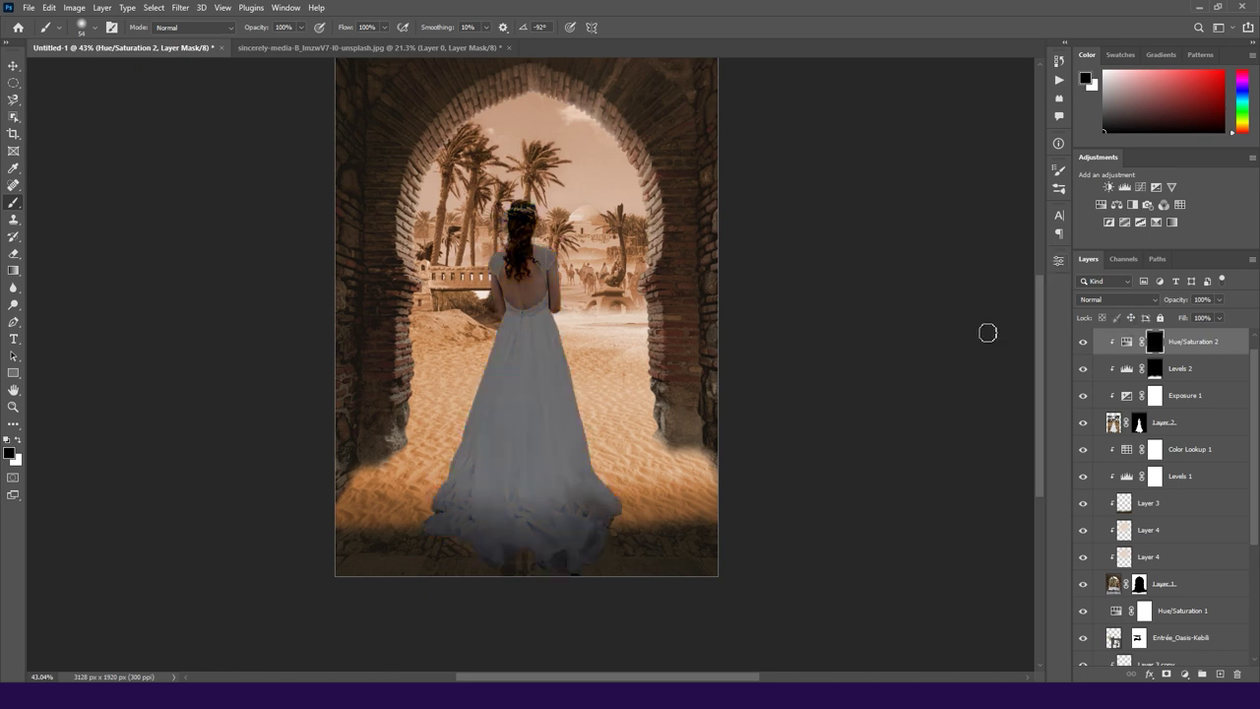
pyautogui.press('x')
pyautogui.scroll(3, 569, 256)
pyautogui.scroll(3, 568, 256)
pyautogui.keyDown('ctrl'); pyautogui.click(1139, 422); pyautogui.keyUp('ctrl')
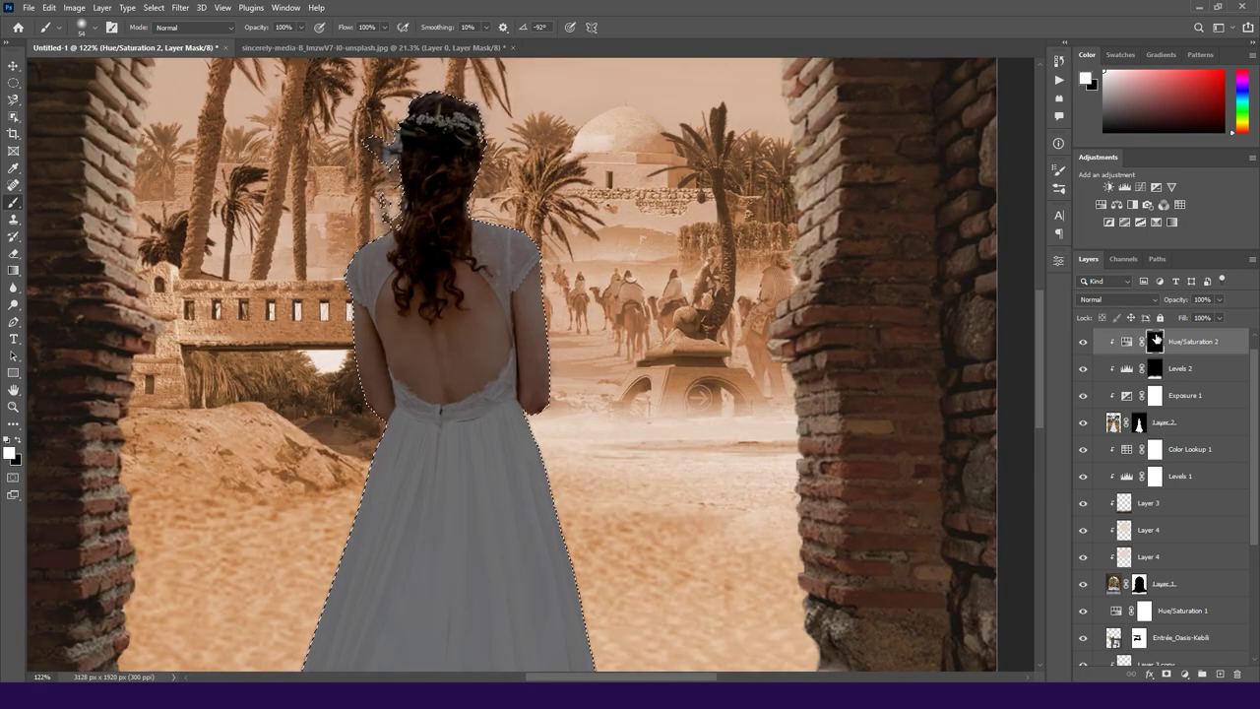
pyautogui.scroll(-3, 562, 309)
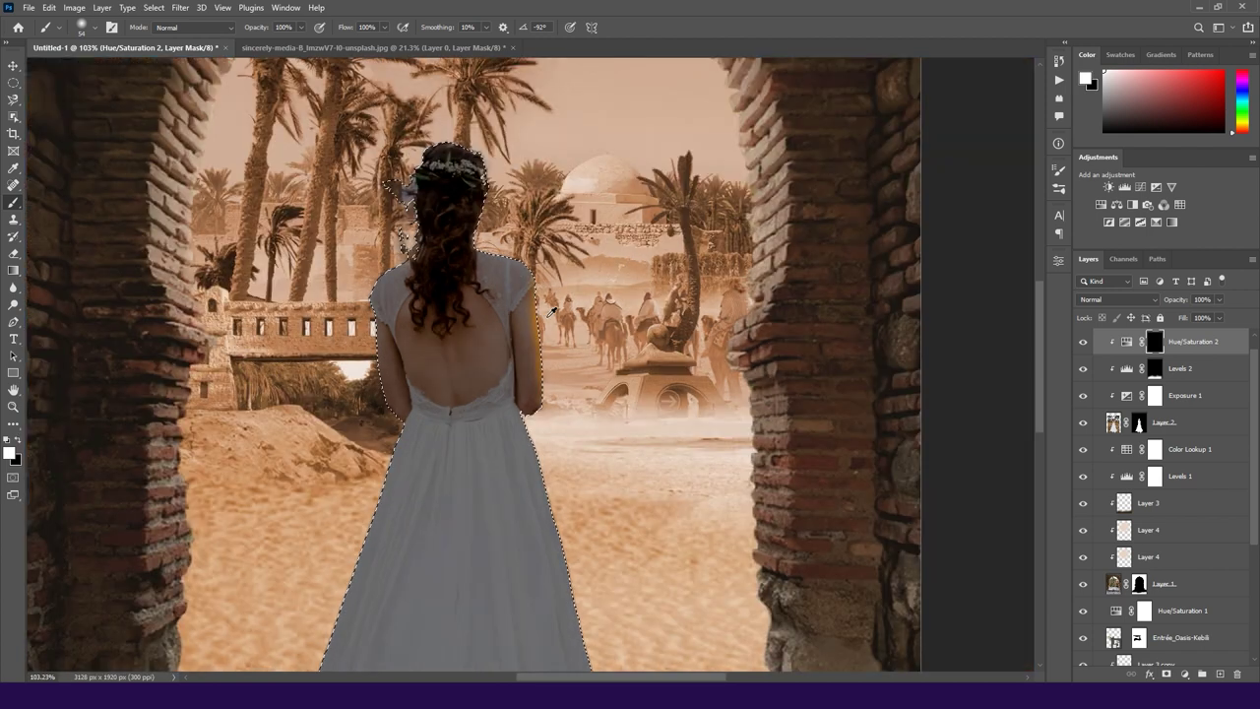
pyautogui.scroll(-2, 562, 308)
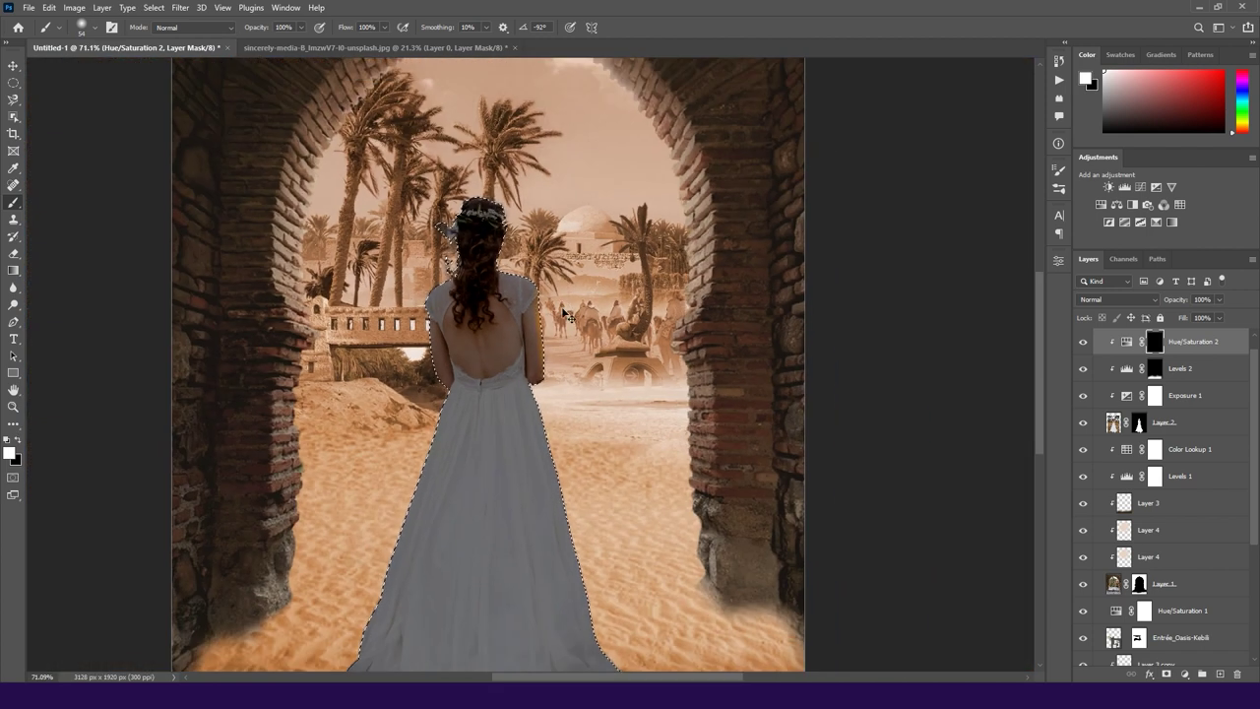
pyautogui.hotkey('ctrl', 'd')
# Step: Retune the Hue/Saturation 2 colorize to Hue 27 with slightly adjusted lightness
pyautogui.click(1126, 341)
pyautogui.doubleClick(1126, 340)
pyautogui.moveTo(946, 398)
pyautogui.mouseDown()
pyautogui.moveTo(907, 401)
pyautogui.moveTo(991, 399)
pyautogui.mouseUp()
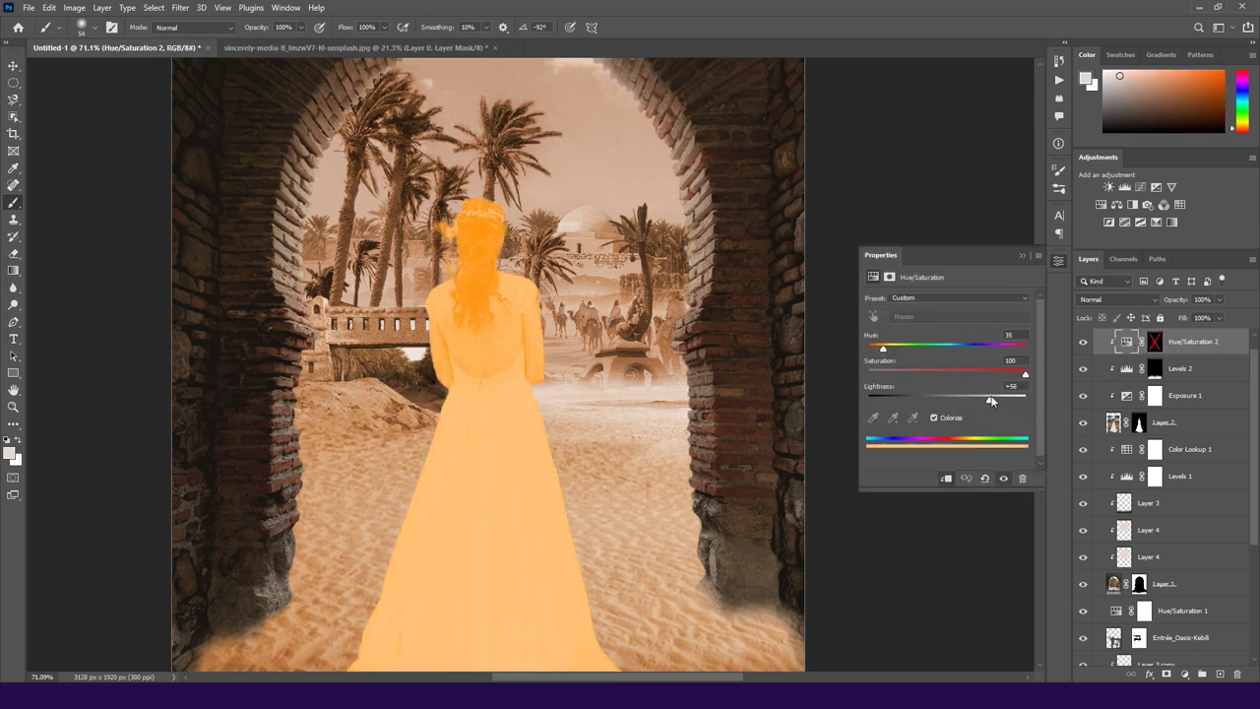
pyautogui.moveTo(884, 349); pyautogui.dragTo(880, 351)
pyautogui.click(1022, 255)
pyautogui.keyDown('shift'); pyautogui.click(1155, 341); pyautogui.keyUp('shift')
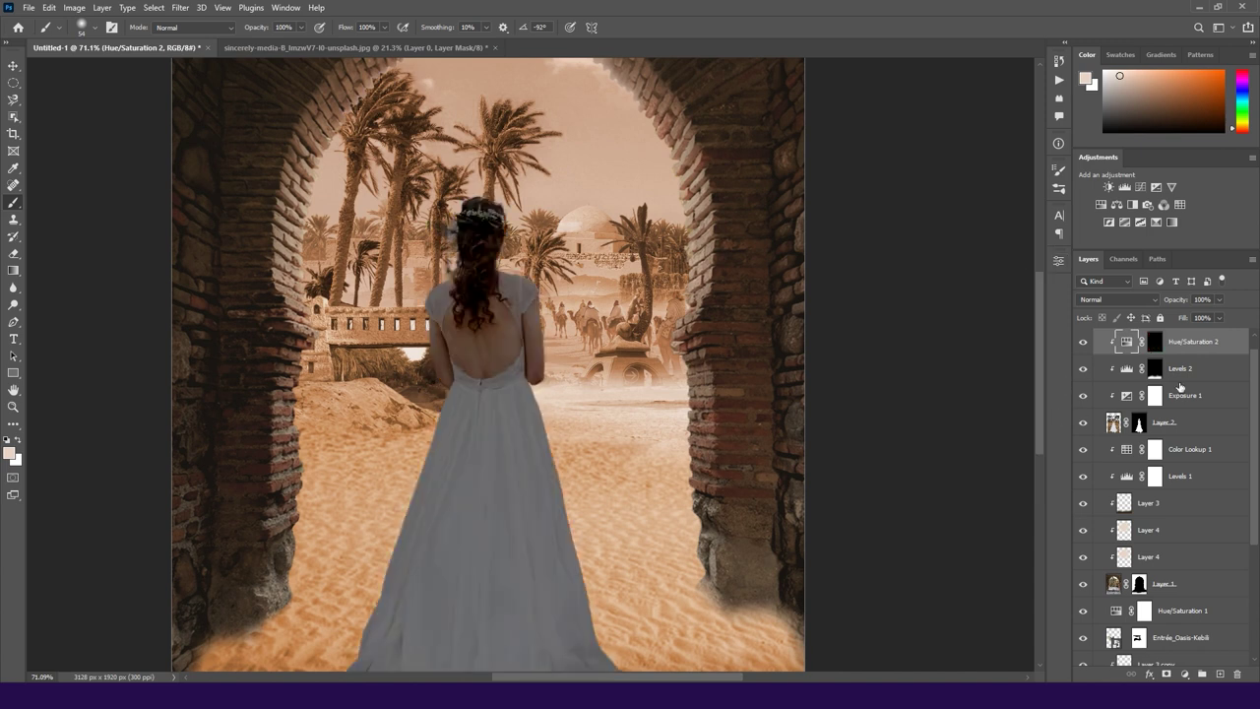
# Step: Load the bride's silhouette and brush the warm tint along both dress edges at 40% opacity
pyautogui.press('4')
pyautogui.scroll(2, 547, 281)
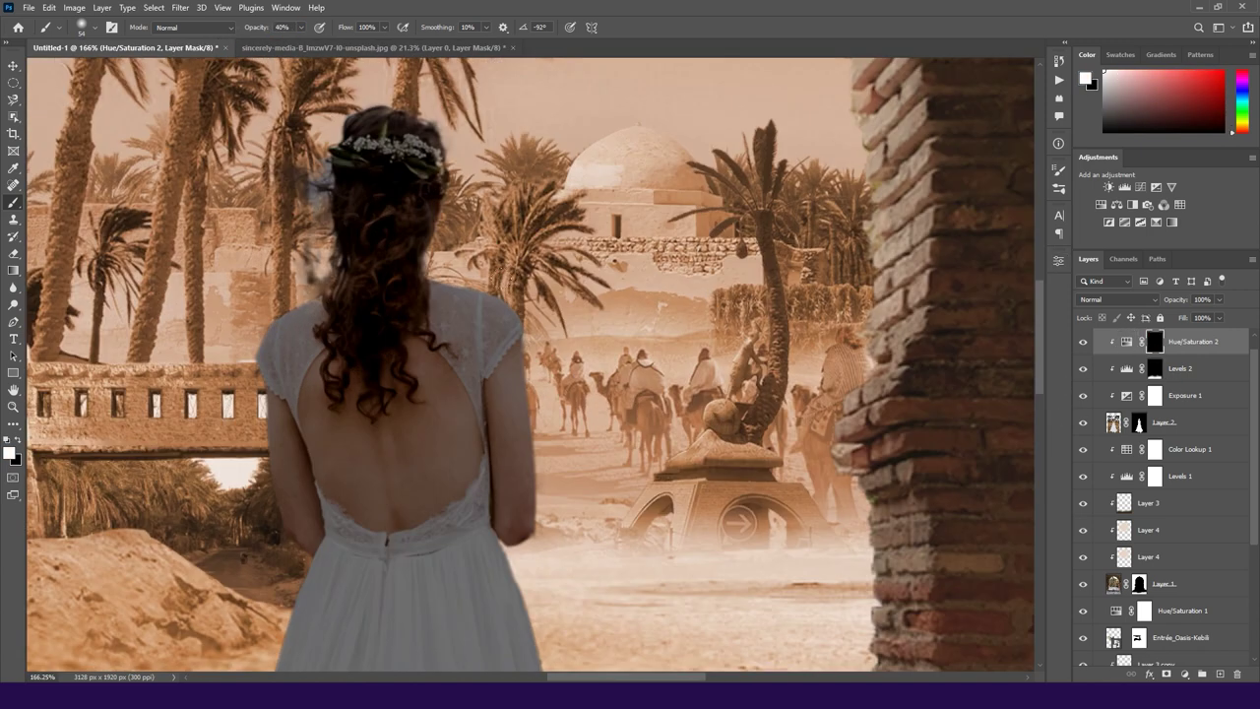
pyautogui.keyDown('ctrl'); pyautogui.click(1139, 425); pyautogui.keyUp('ctrl')
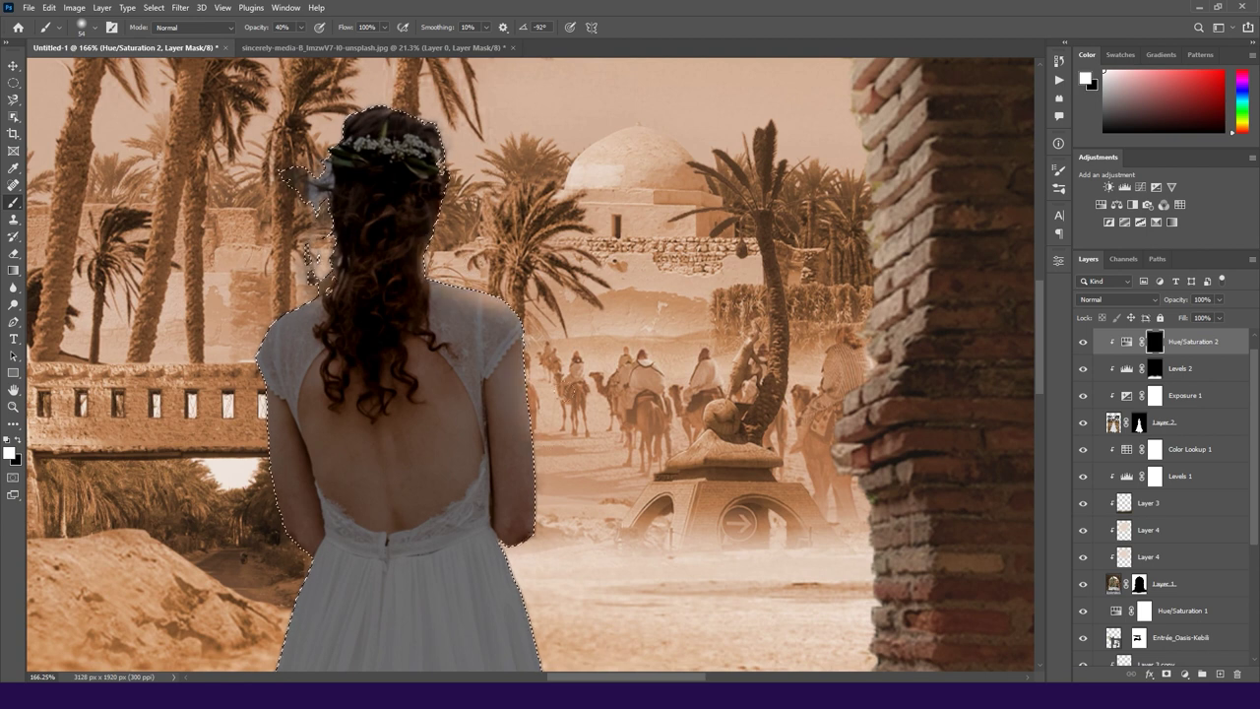
pyautogui.scroll(-2, 527, 463)
pyautogui.scroll(-4, 522, 481)
pyautogui.scroll(3, 520, 413)
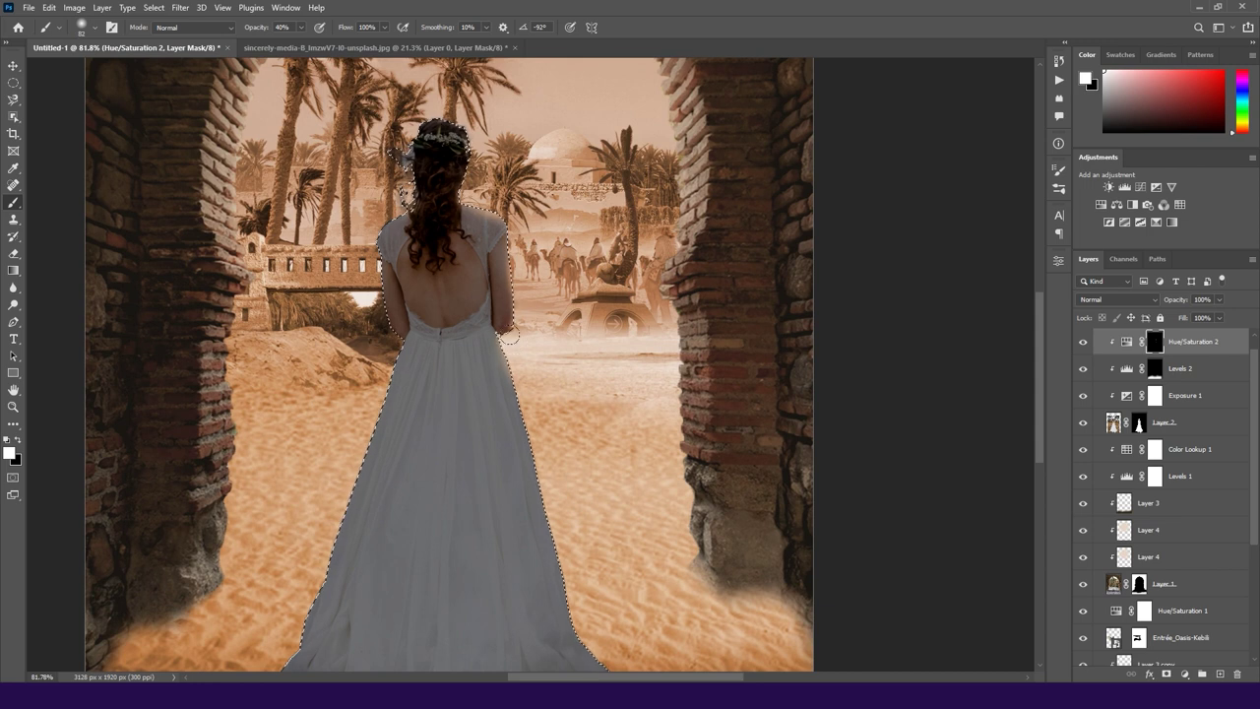
pyautogui.moveTo(520, 355); pyautogui.dragTo(560, 499)
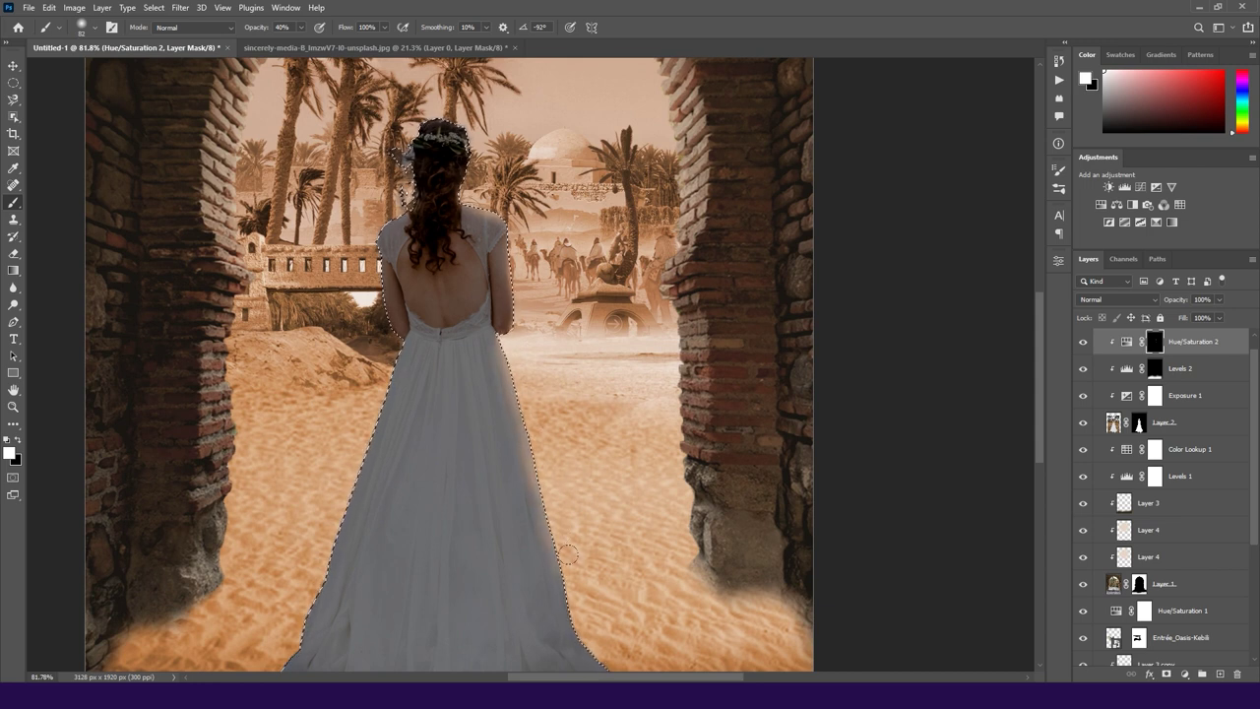
pyautogui.moveTo(376, 425); pyautogui.dragTo(307, 514)
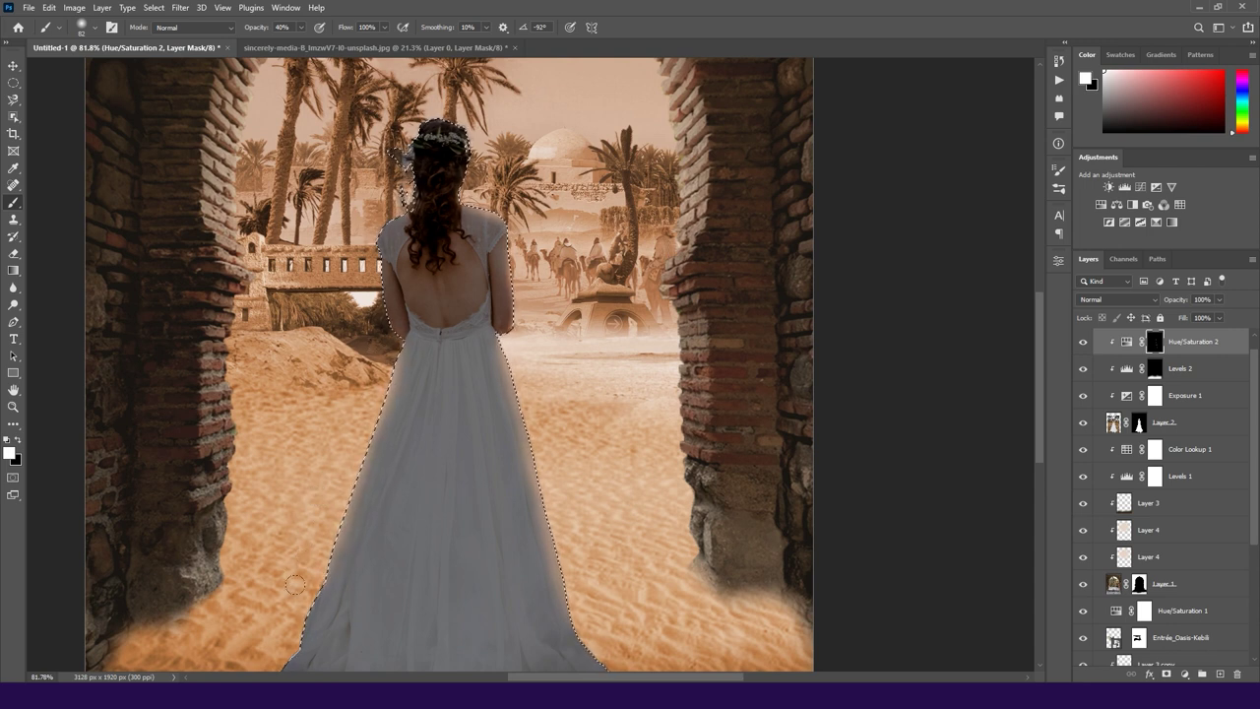
# Step: Warm the bluish fringe left of the bride's hair at 40% opacity
pyautogui.scroll(2, 359, 286)
pyautogui.scroll(4, 360, 285)
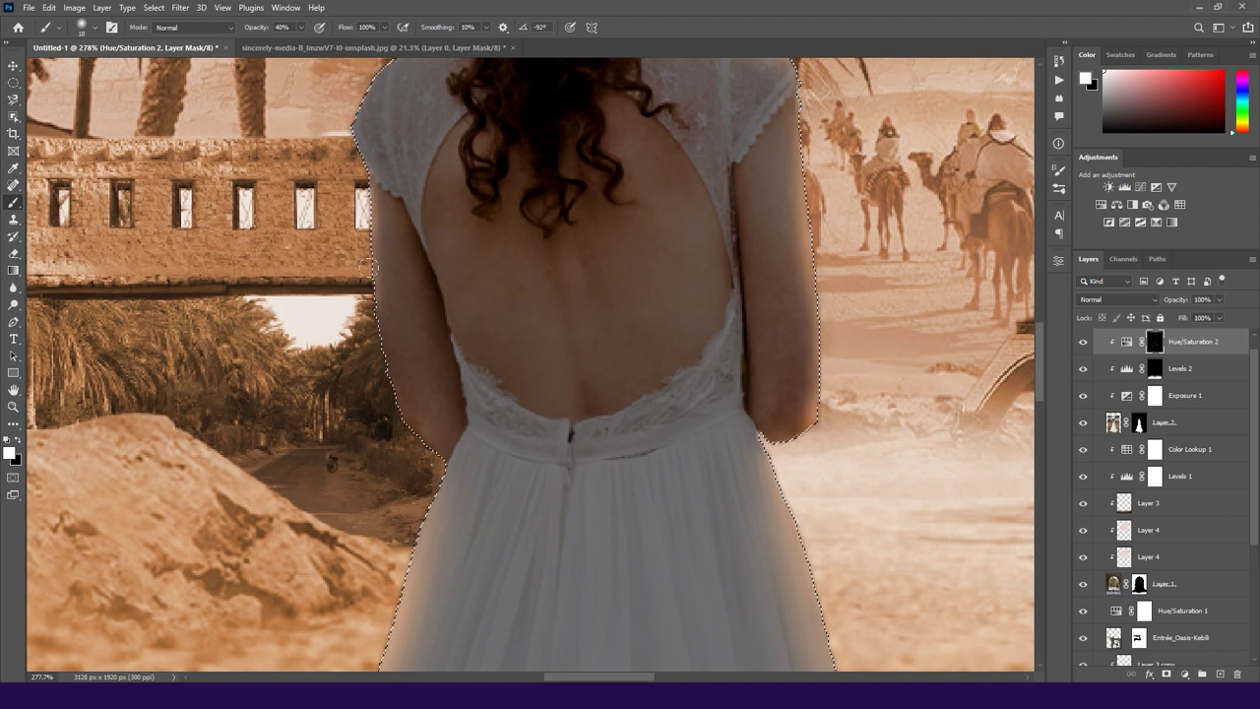
pyautogui.scroll(3, 372, 342)
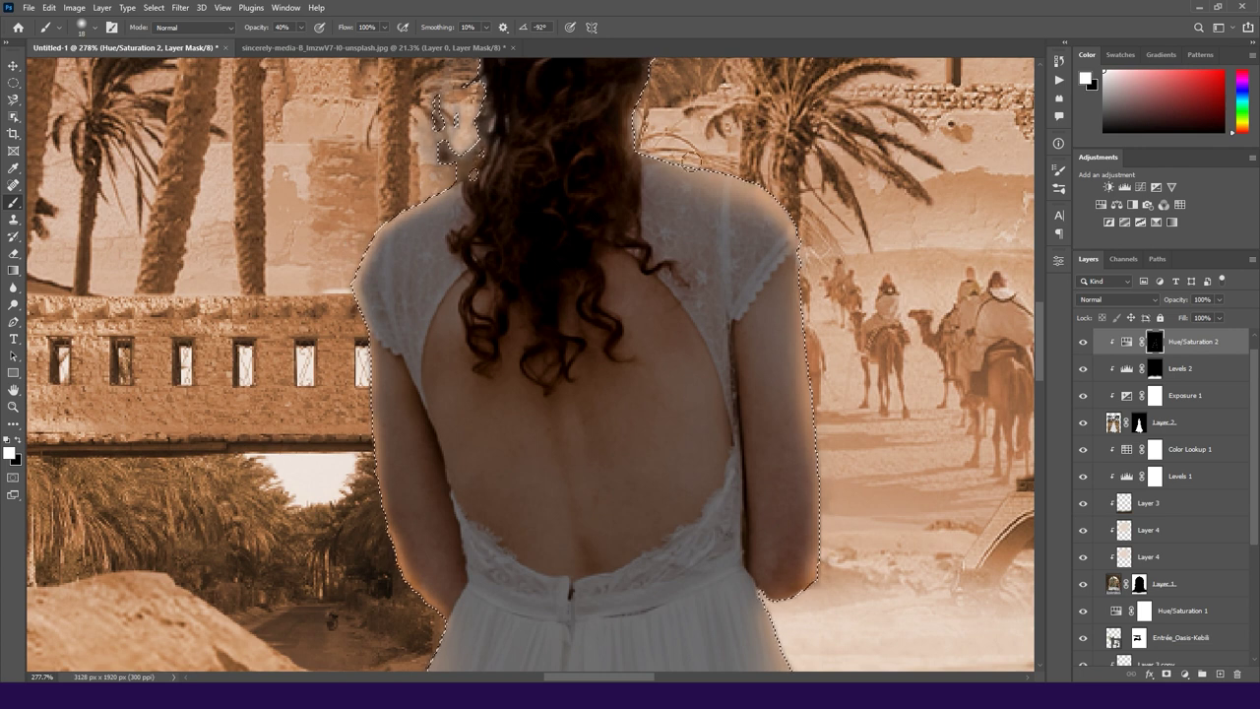
pyautogui.scroll(3, 531, 364)
pyautogui.scroll(3, 532, 364)
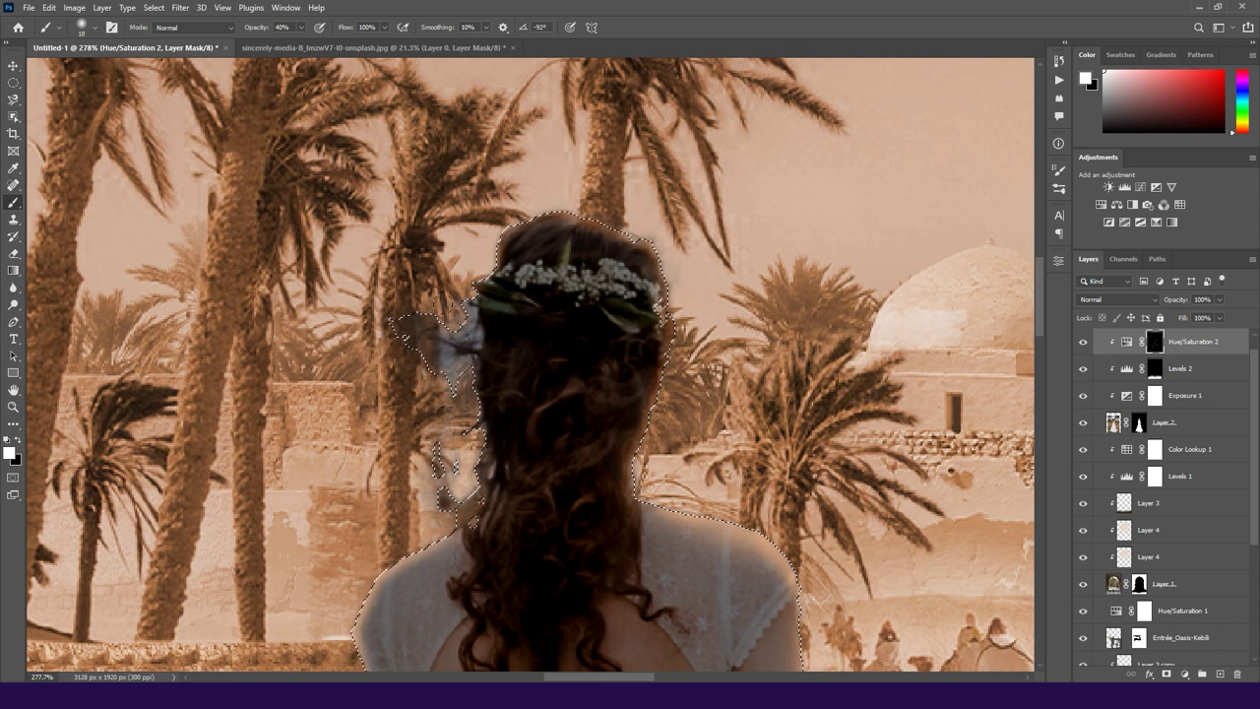
pyautogui.moveTo(430, 329); pyautogui.dragTo(439, 382)
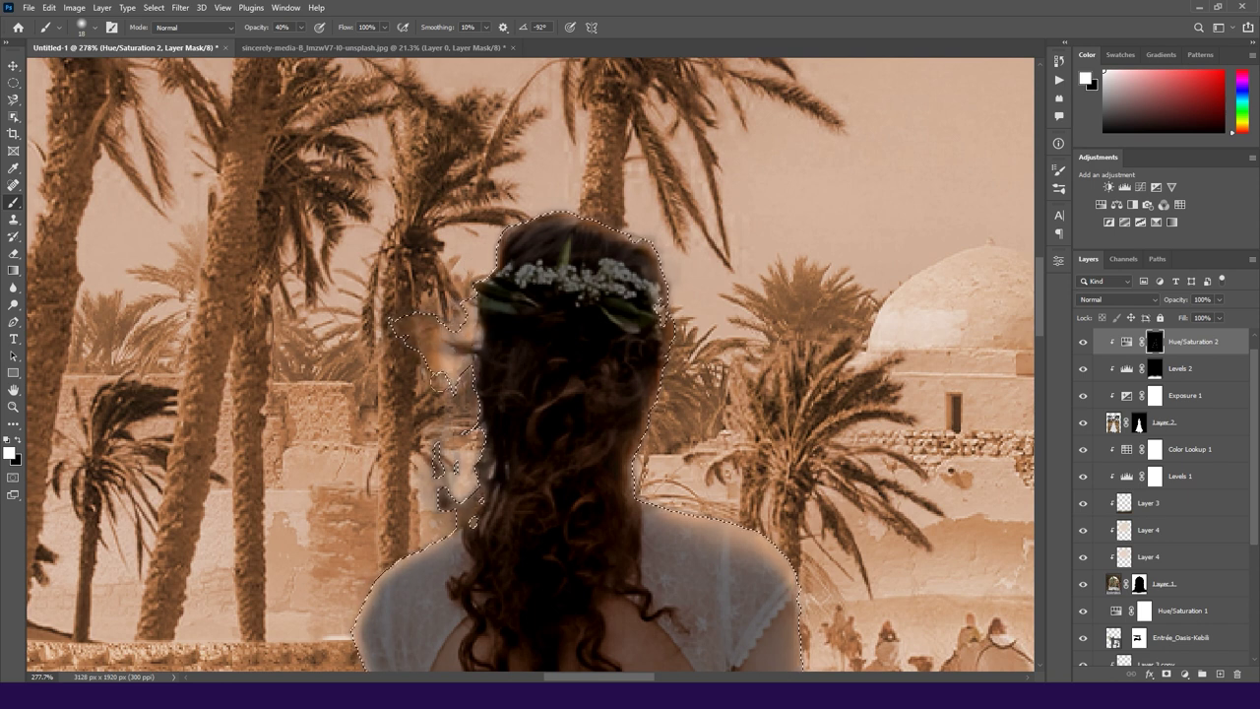
pyautogui.scroll(3, 586, 269)
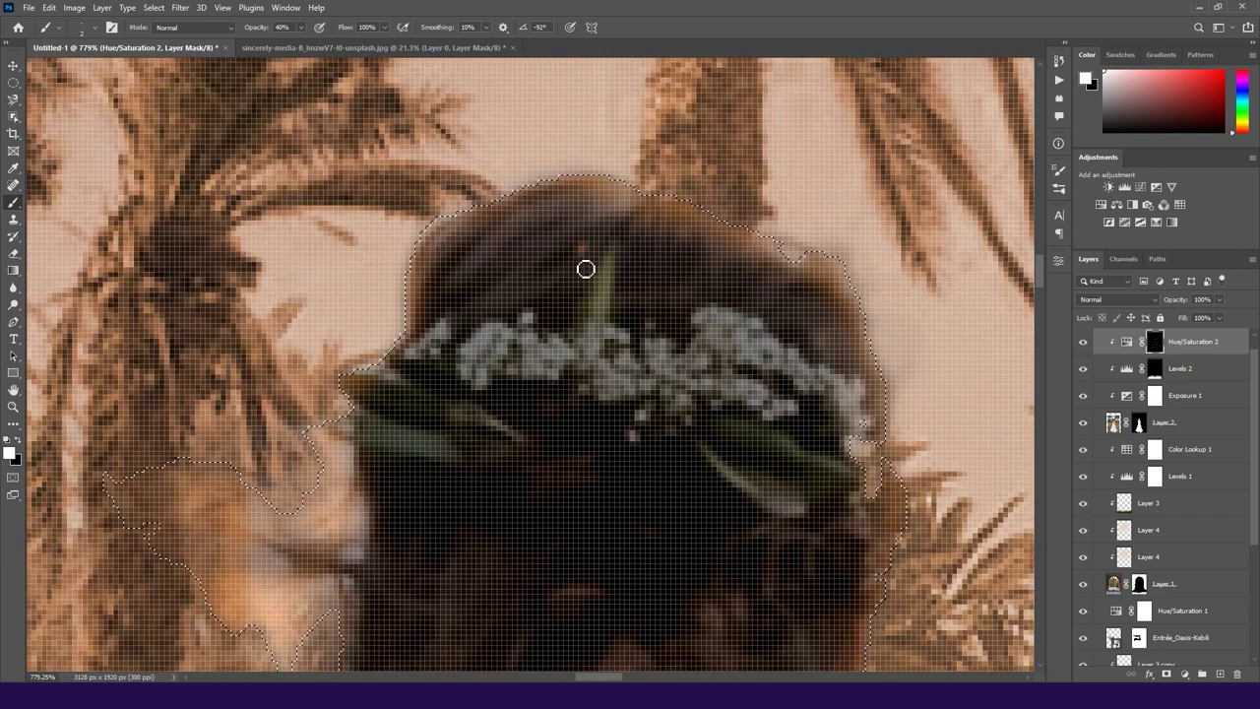
pyautogui.scroll(-2, 586, 269)
# Step: Warm the upper-left edge of the hair at 17% brush opacity
pyautogui.press('1')
pyautogui.press('7')
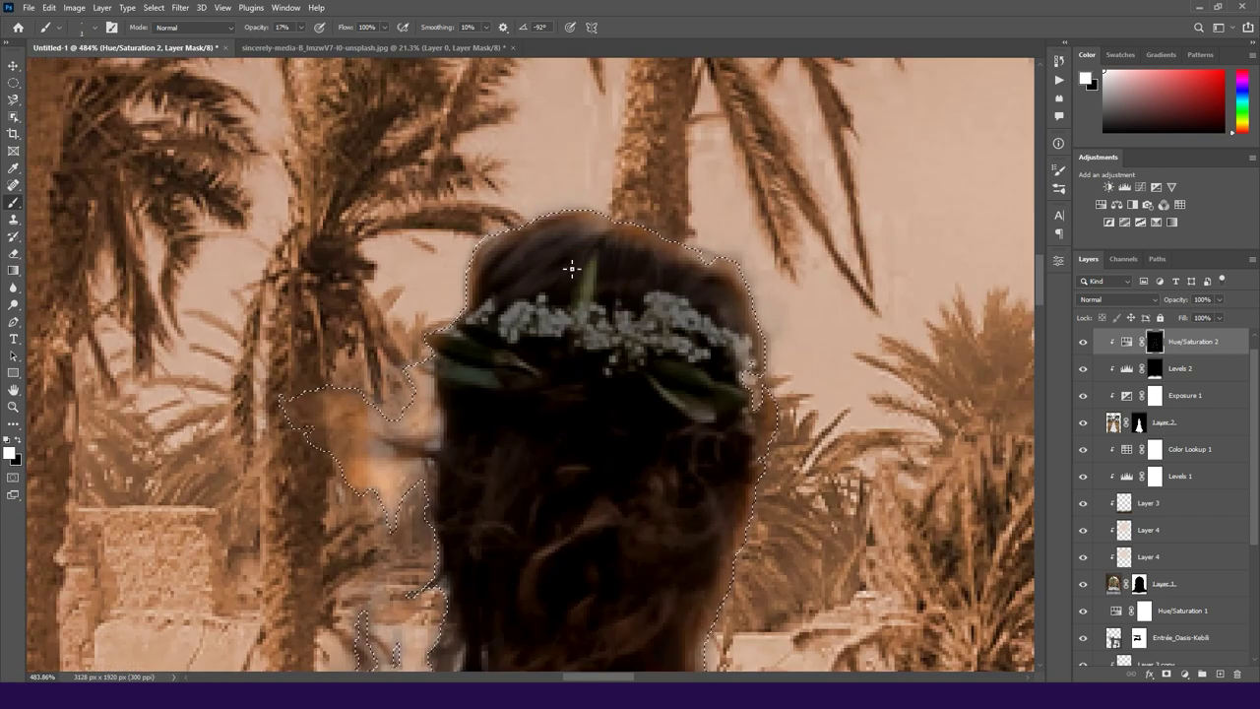
pyautogui.moveTo(563, 273); pyautogui.dragTo(516, 284)
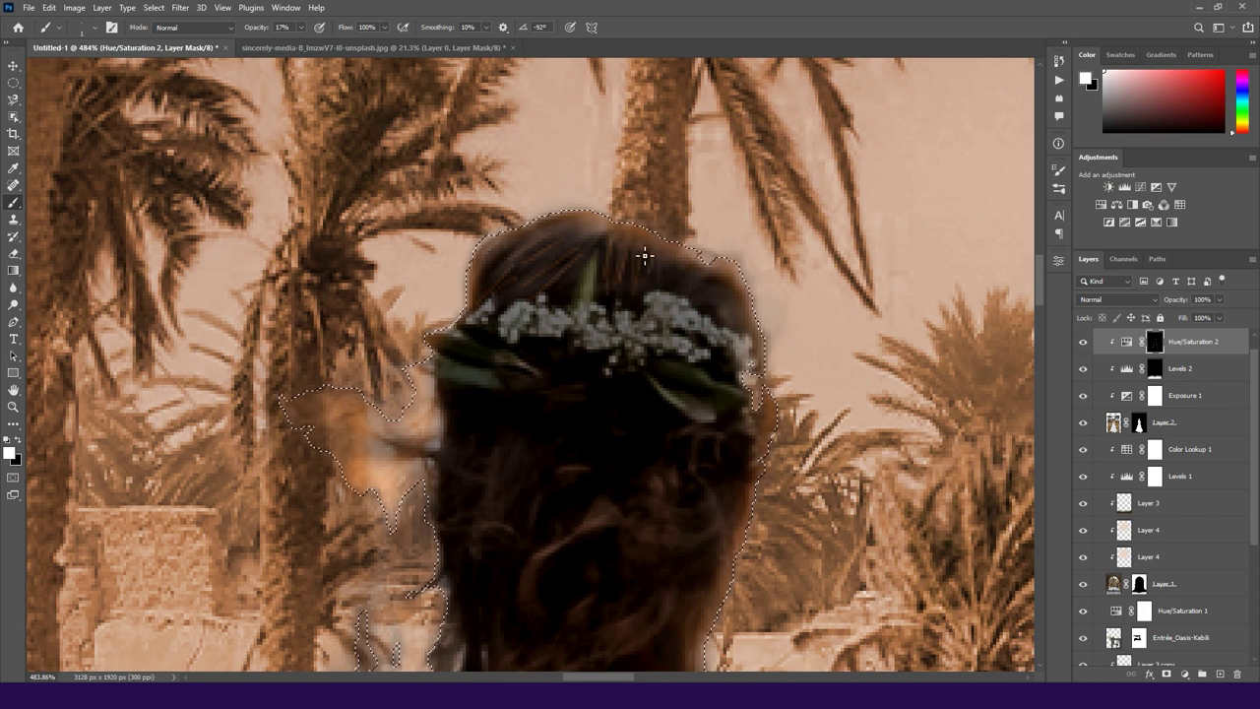
pyautogui.scroll(-3, 644, 256)
pyautogui.scroll(3, 640, 261)
pyautogui.scroll(-3, 630, 271)
pyautogui.scroll(1, 624, 282)
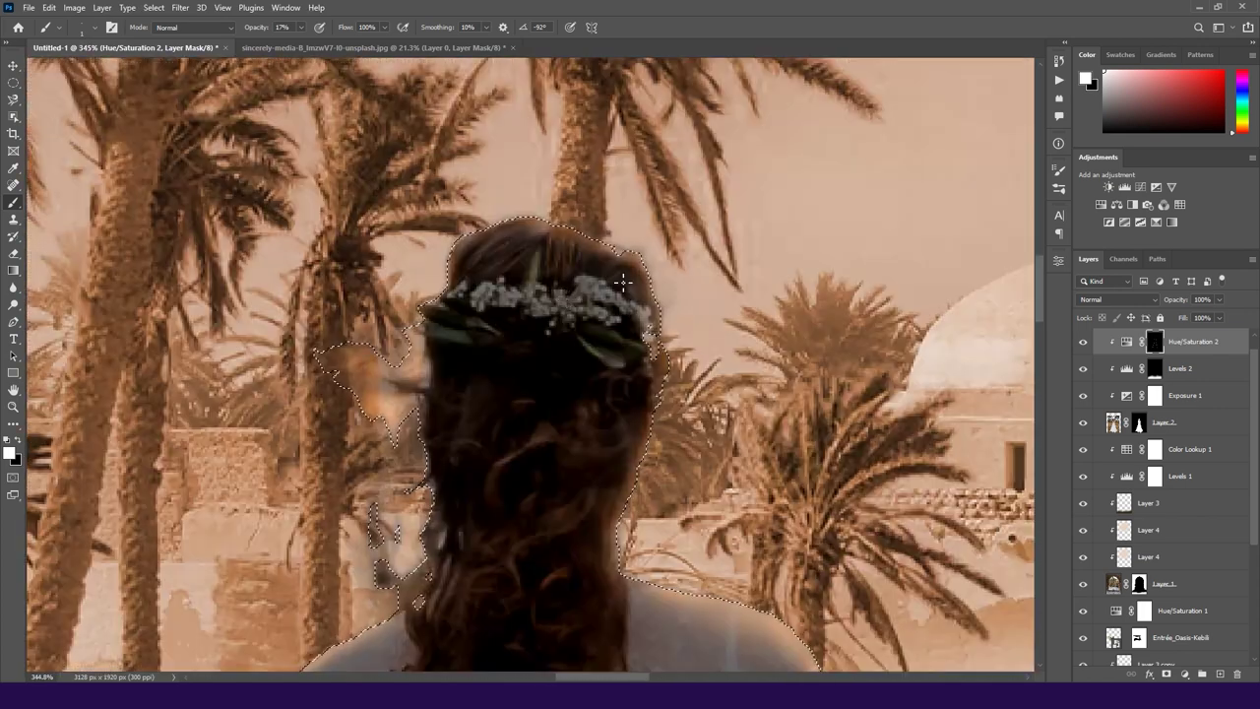
pyautogui.scroll(-1, 562, 335)
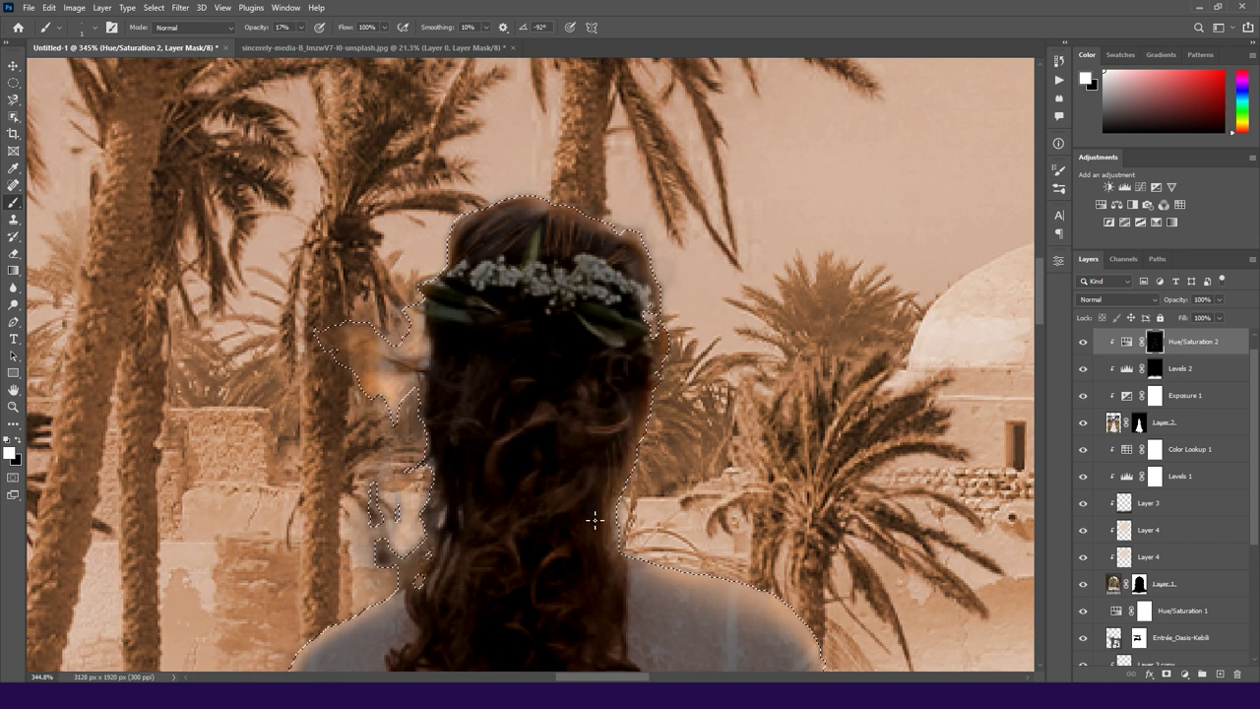
pyautogui.scroll(-1, 551, 418)
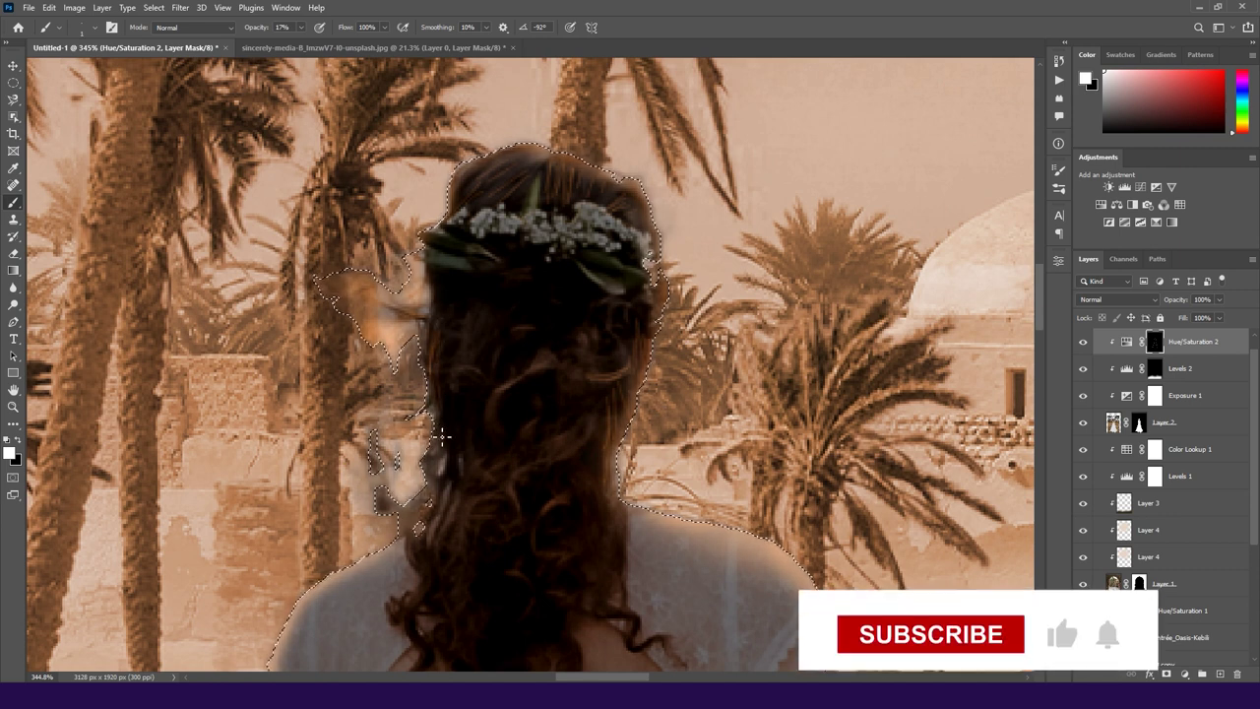
pyautogui.scroll(-2, 447, 292)
pyautogui.scroll(-3, 447, 293)
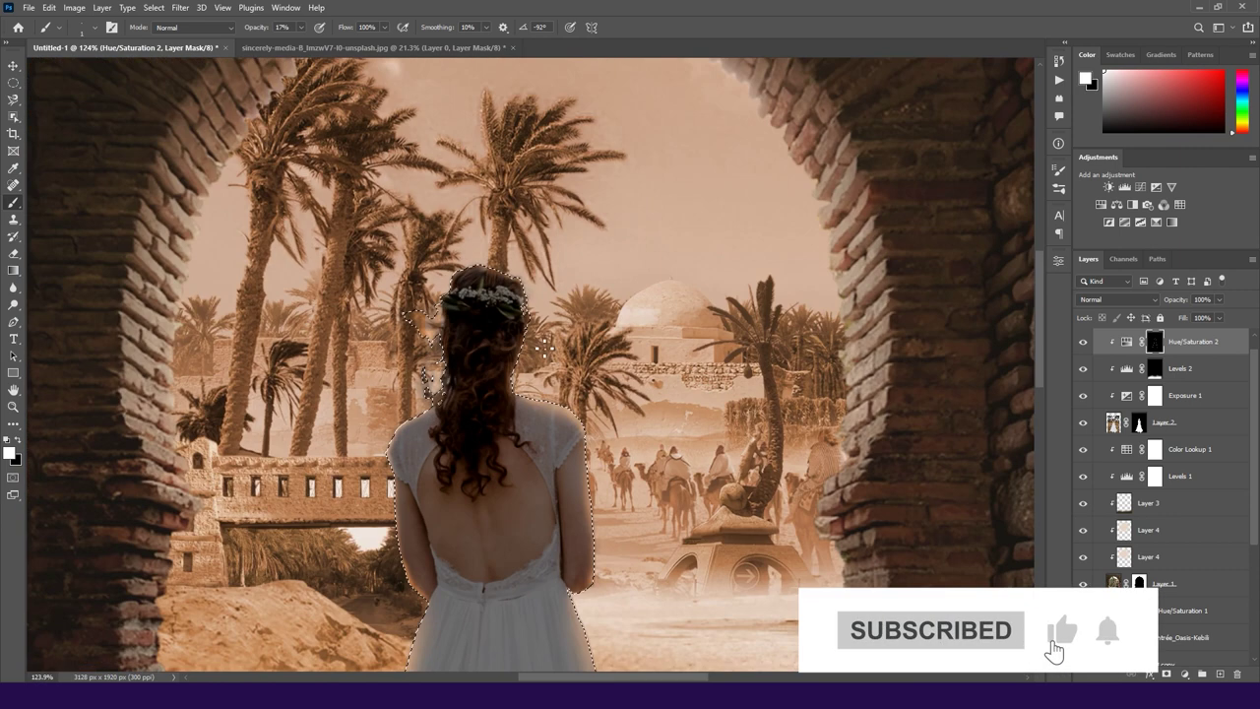
pyautogui.scroll(4, 506, 382)
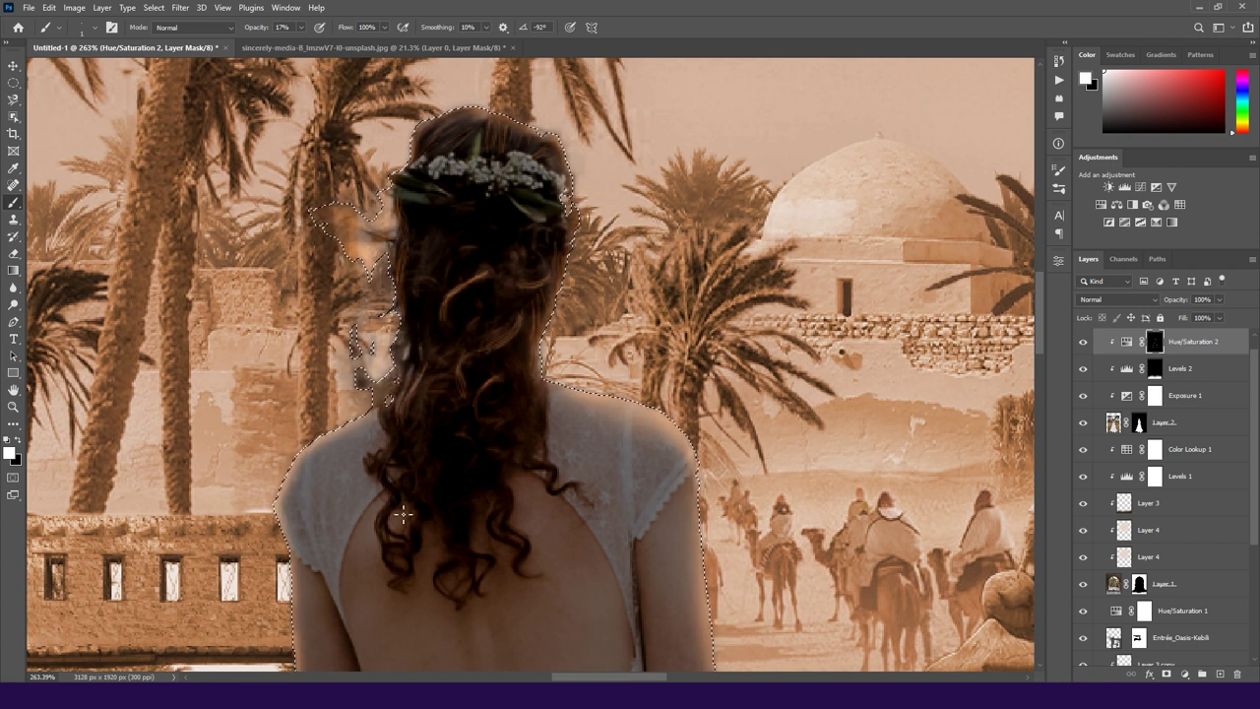
pyautogui.scroll(-3, 414, 473)
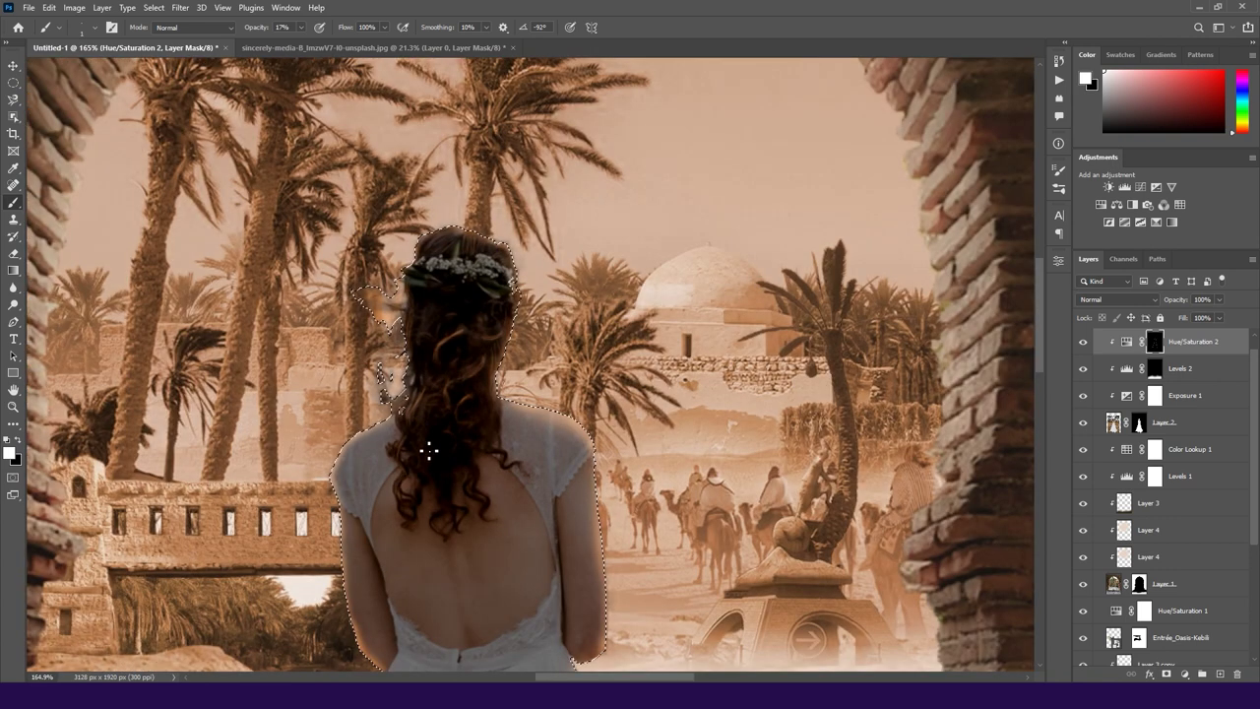
pyautogui.scroll(5, 438, 413)
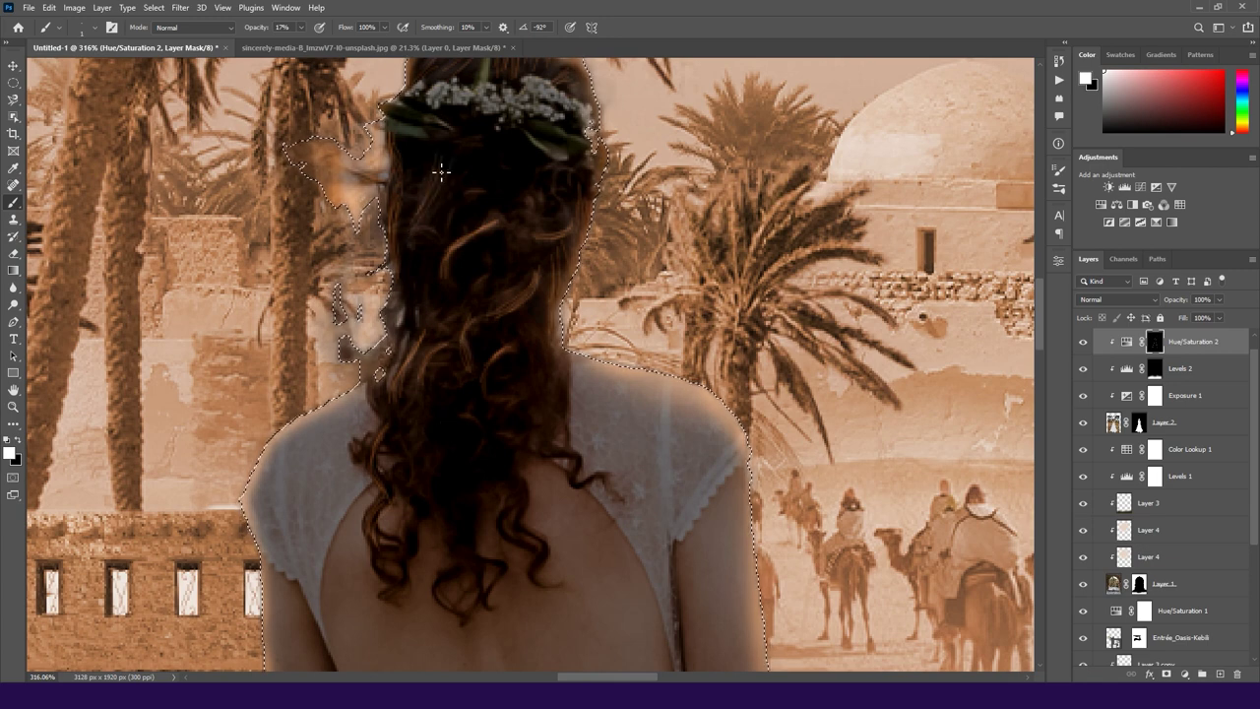
pyautogui.scroll(-3, 411, 262)
pyautogui.scroll(-1, 409, 296)
pyautogui.scroll(3, 406, 325)
pyautogui.scroll(1, 403, 358)
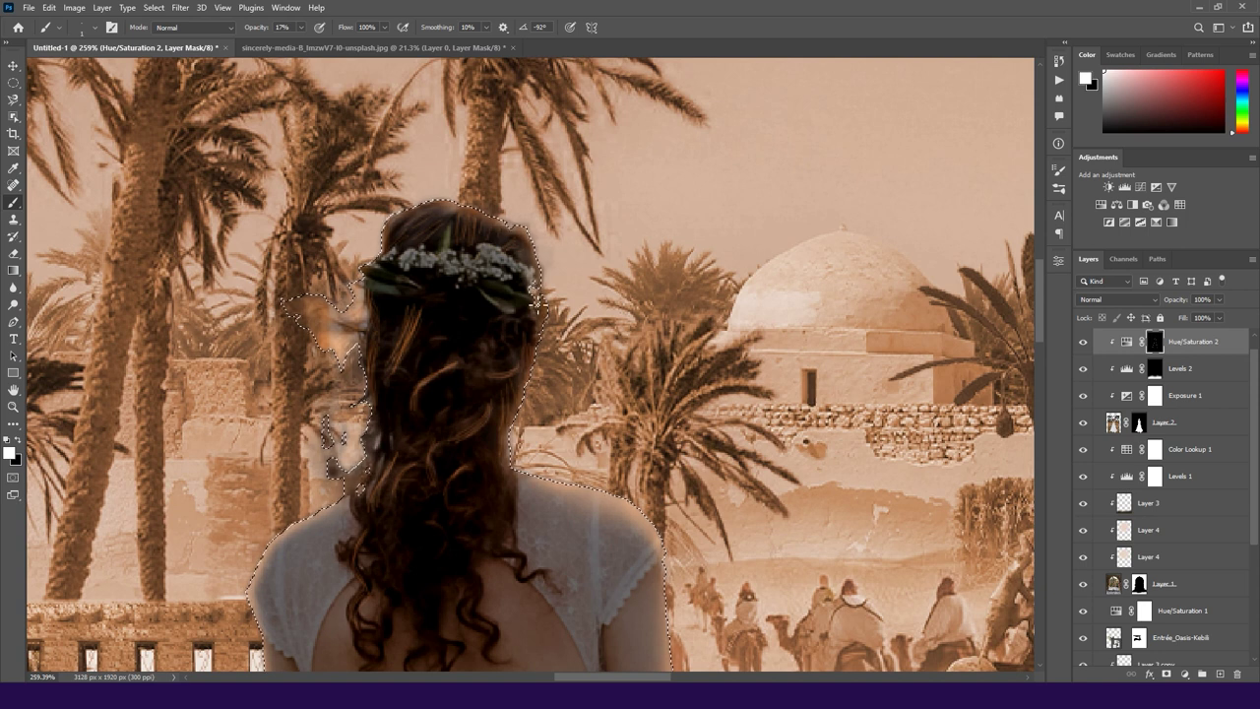
pyautogui.scroll(-2, 521, 366)
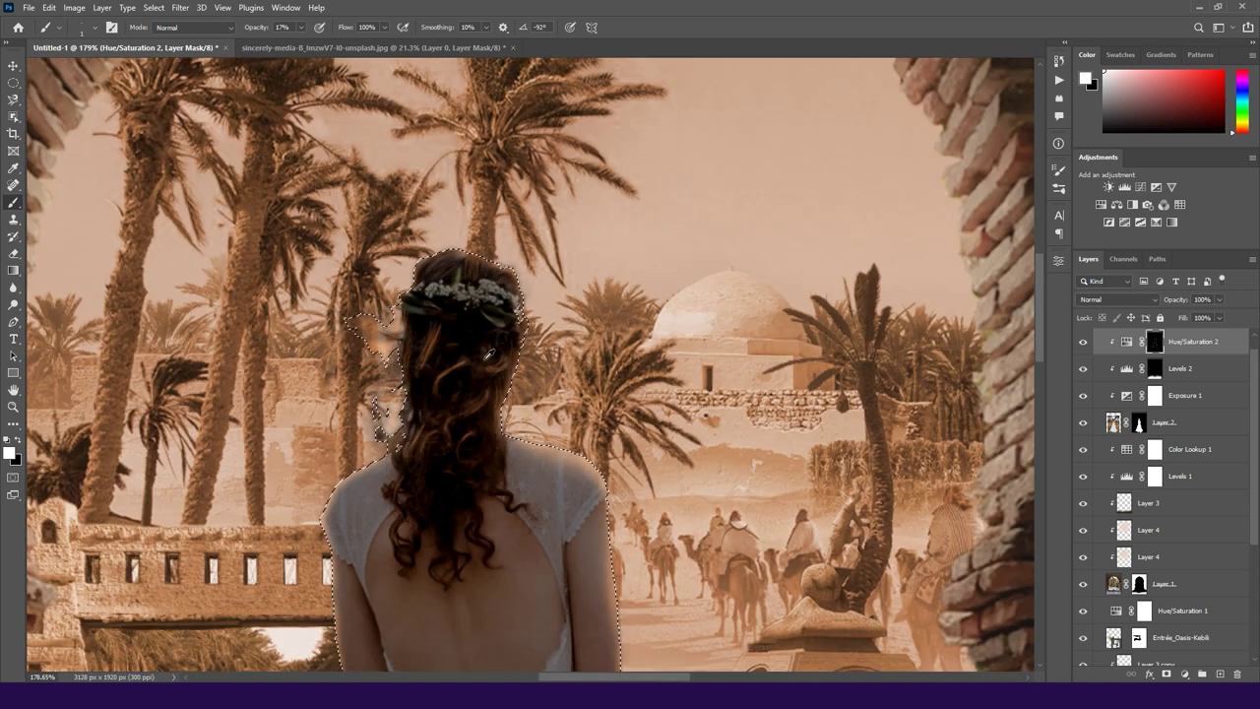
pyautogui.scroll(-3, 507, 373)
pyautogui.scroll(2, 492, 379)
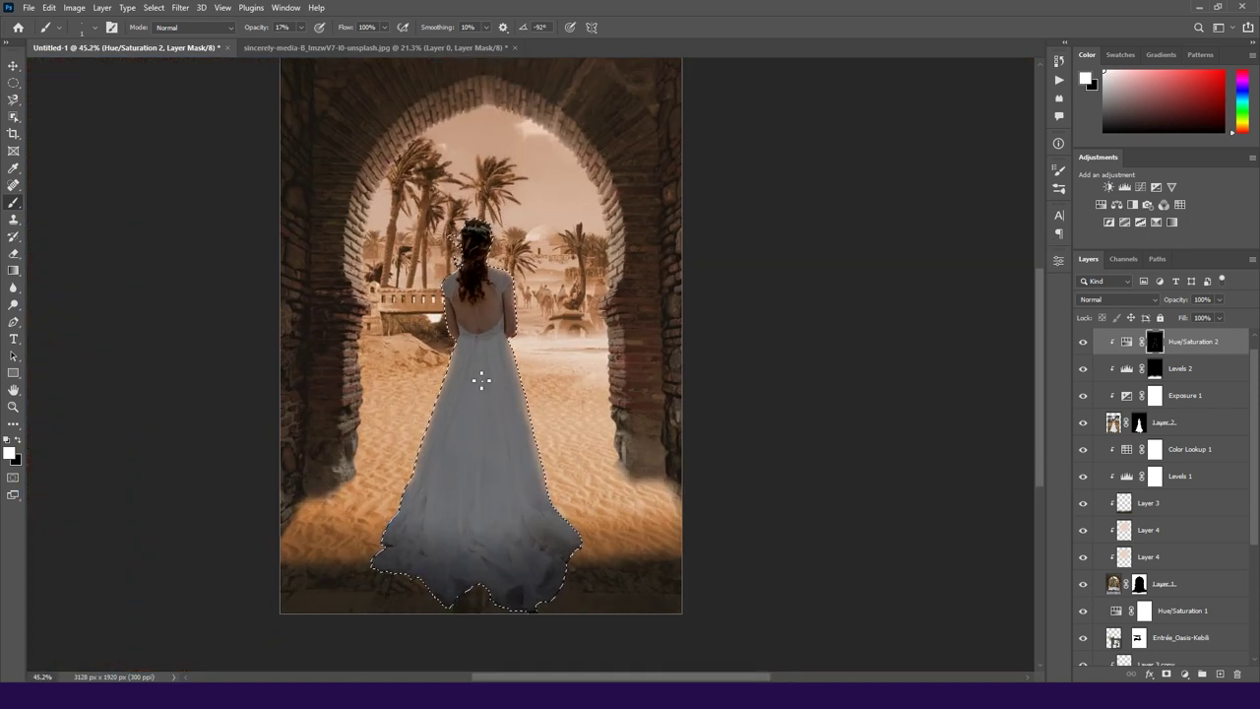
pyautogui.scroll(3, 536, 290)
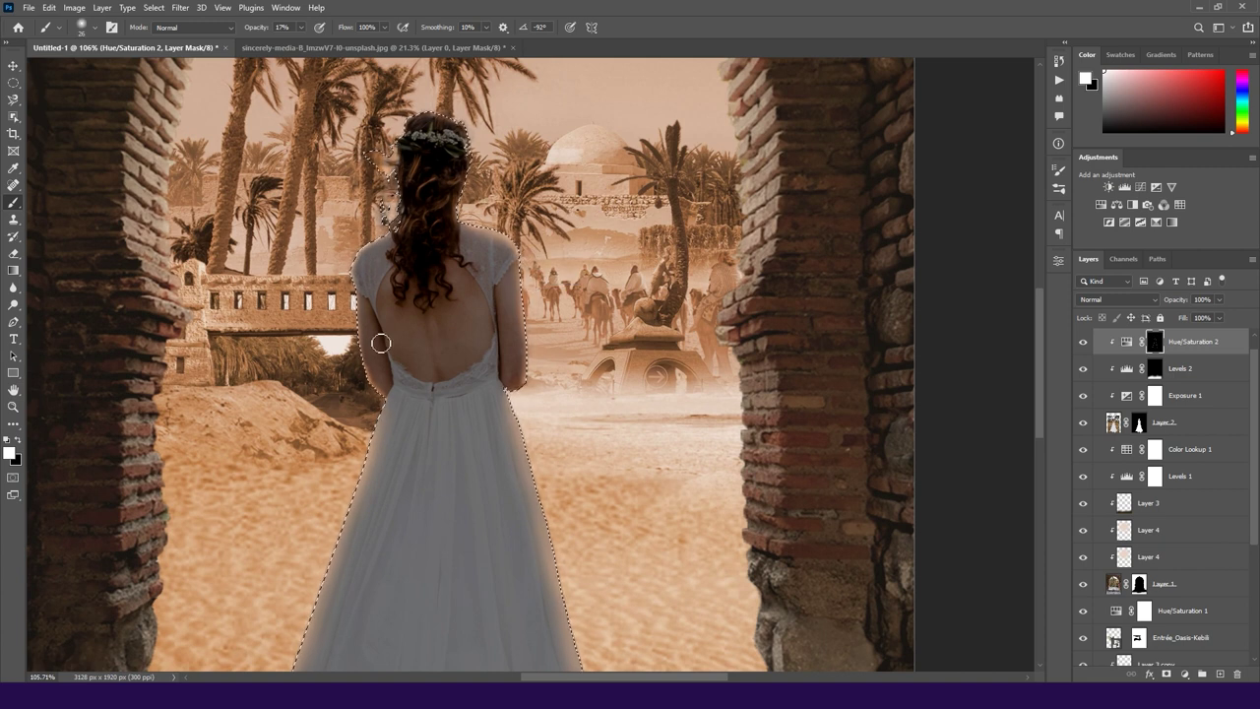
pyautogui.scroll(-2, 382, 343)
pyautogui.scroll(3, 388, 344)
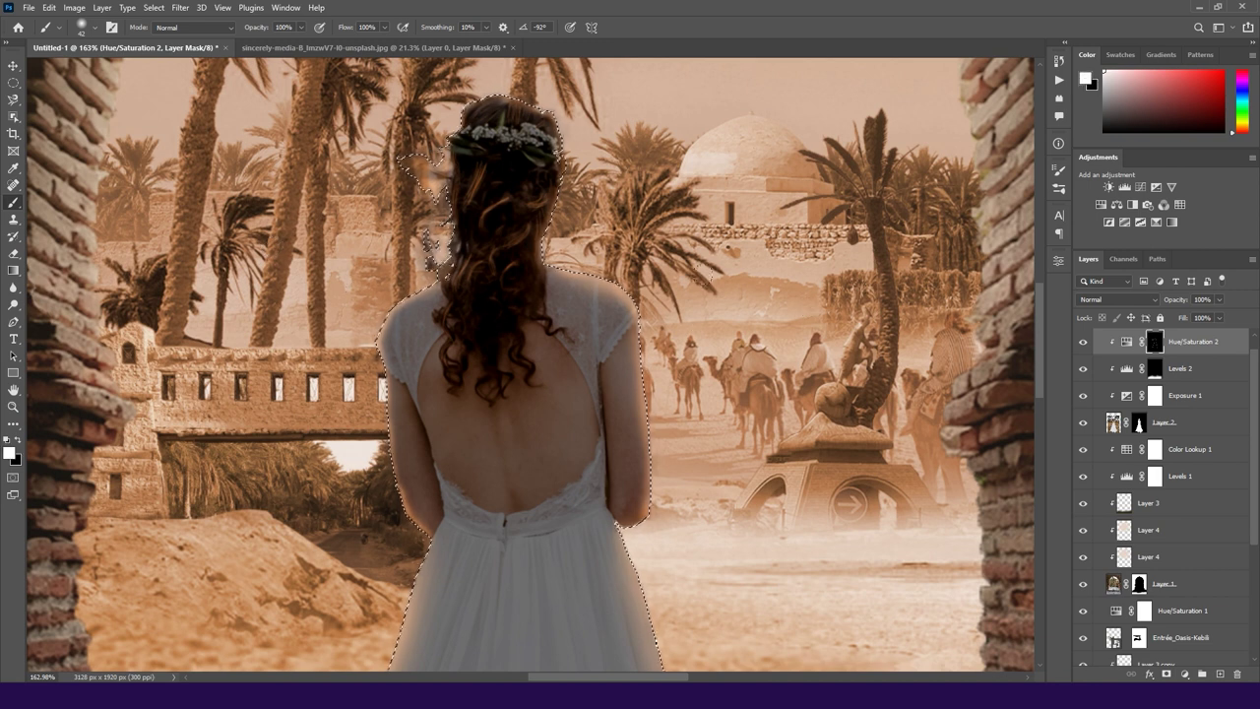
# Step: Duplicate Hue/Saturation 2, release the copy's clip, and give it a fully black mask
pyautogui.hotkey('ctrl', 'j')
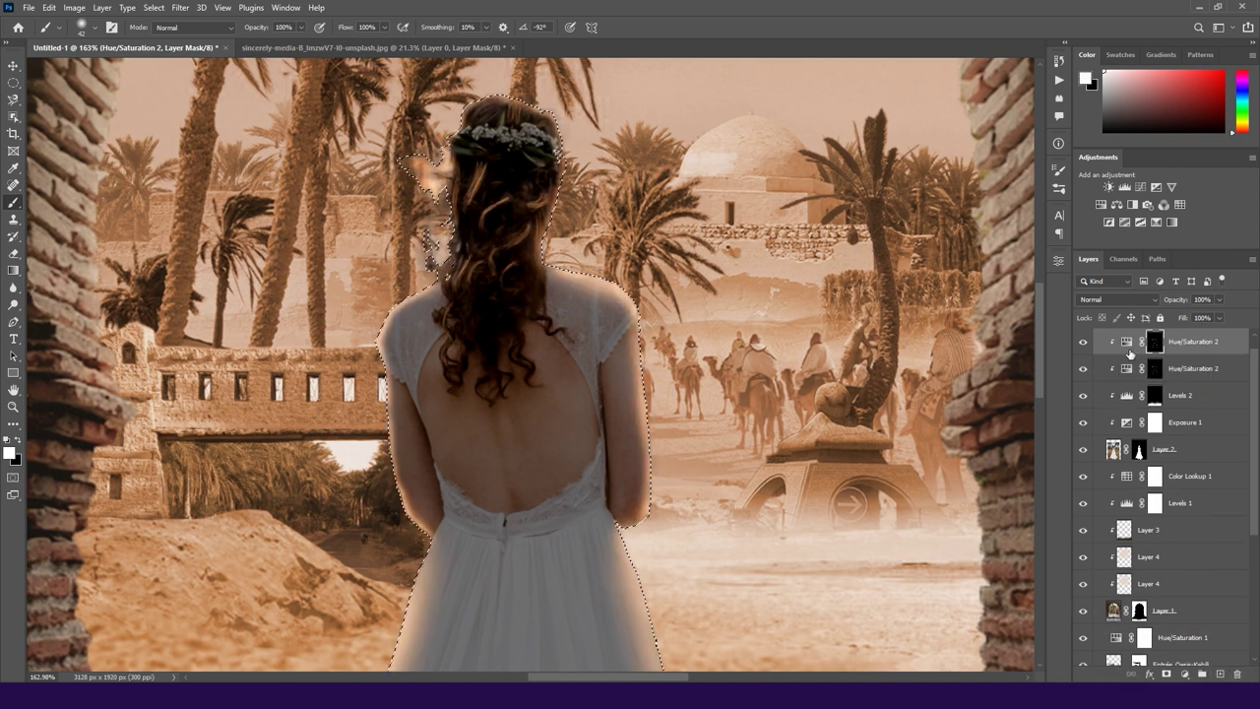
pyautogui.keyDown('alt'); pyautogui.click(1129, 354); pyautogui.keyUp('alt')
pyautogui.moveTo(280, 197); pyautogui.dragTo(296, 305)
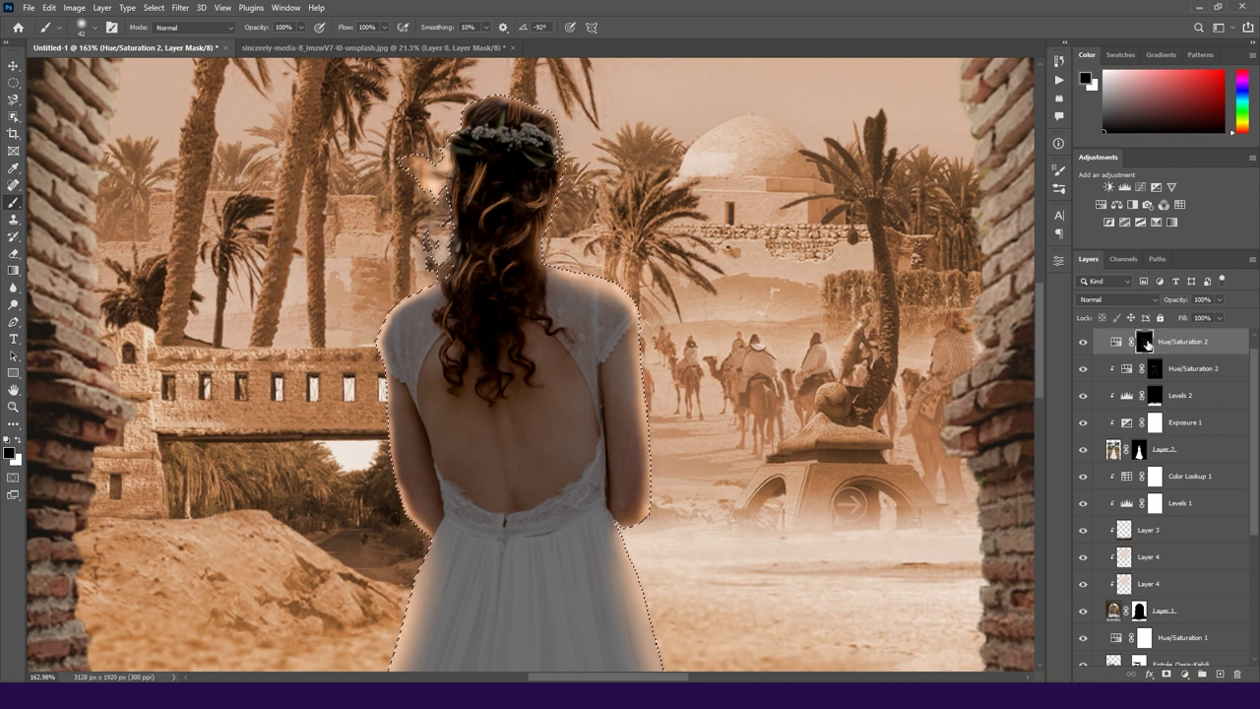
pyautogui.moveTo(1140, 449); pyautogui.dragTo(1144, 342)
pyautogui.press('Return')
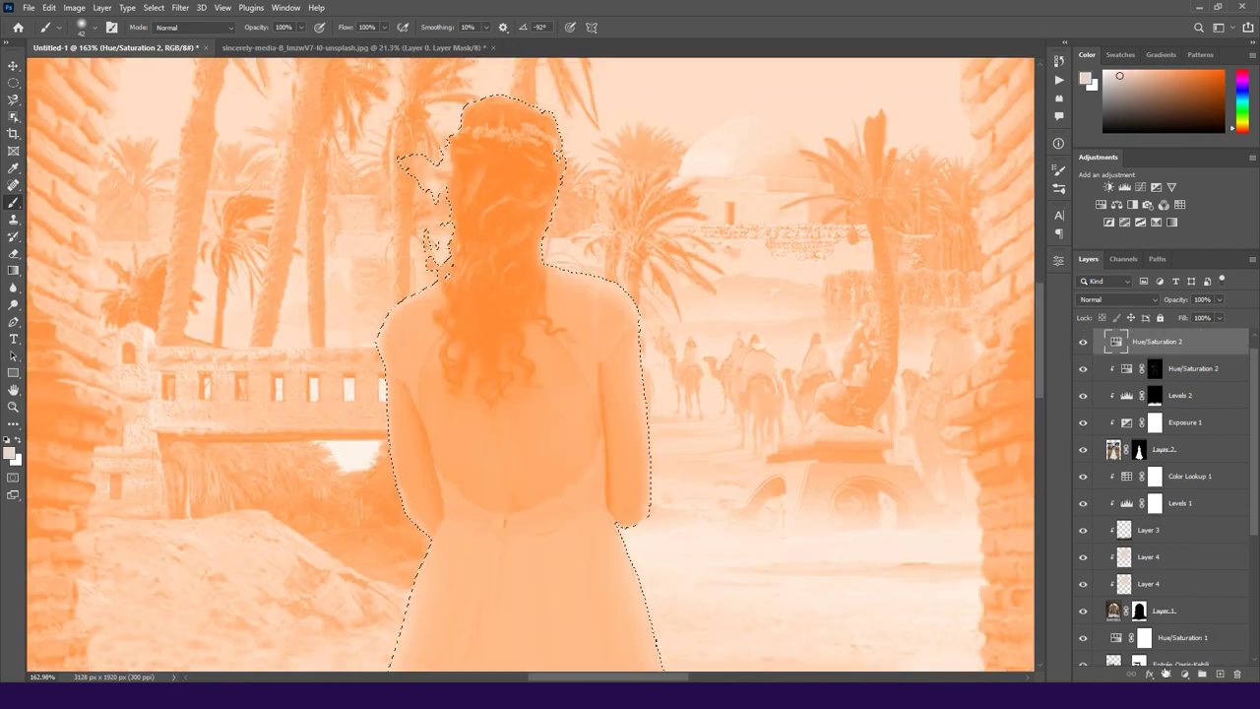
pyautogui.hotkey('ctrl', 'BackSpace')
pyautogui.hotkey('ctrl', 'i')
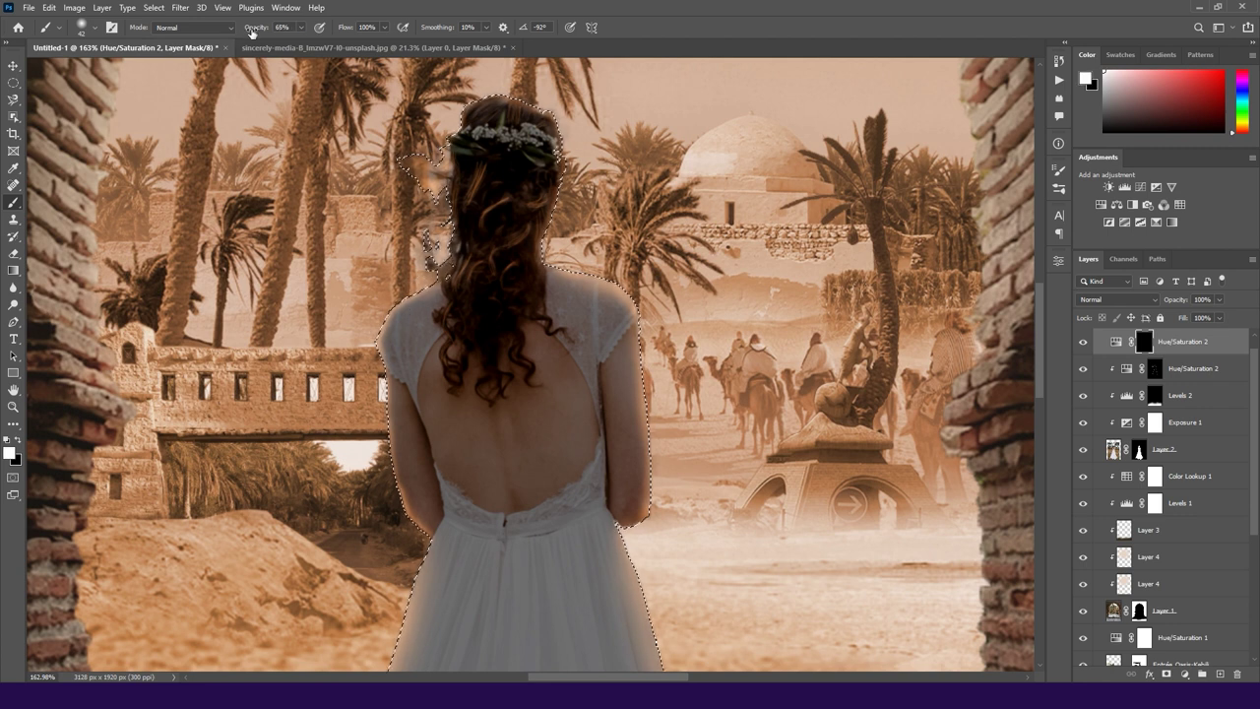
# Step: Clear the bride selection and set the top tint copy to 40% opacity, 59% fill
pyautogui.scroll(-2, 448, 481)
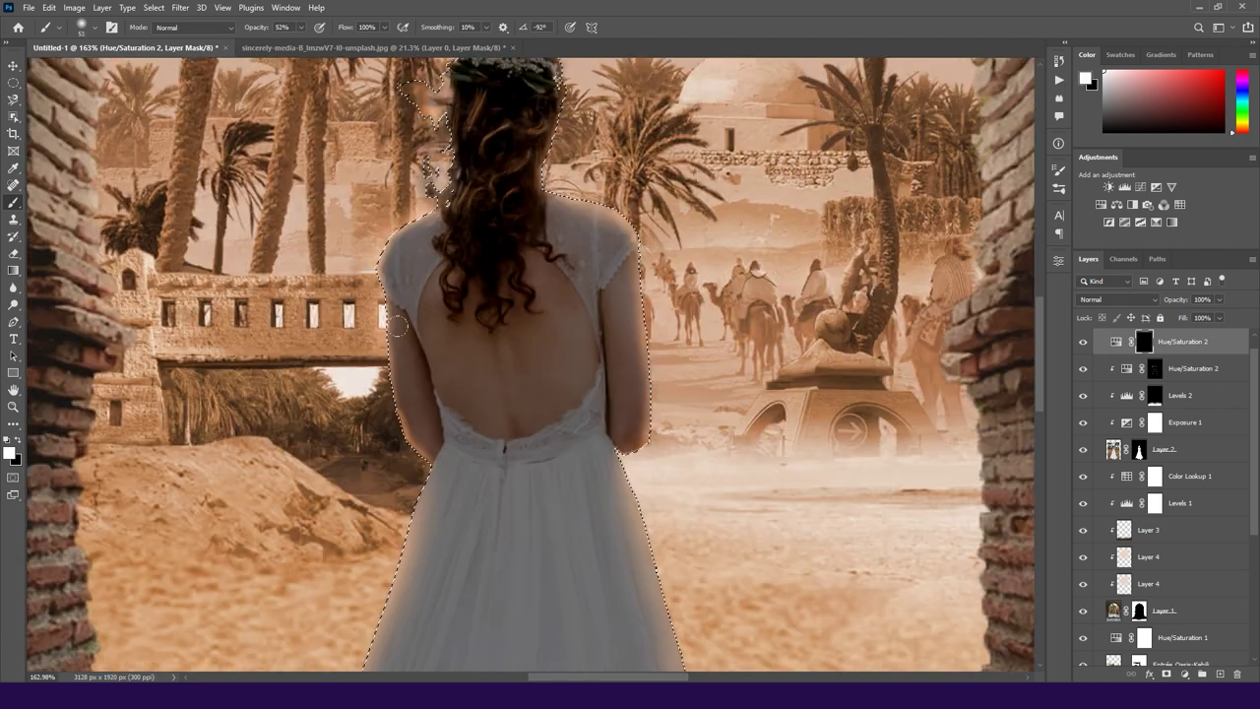
pyautogui.scroll(-3, 448, 482)
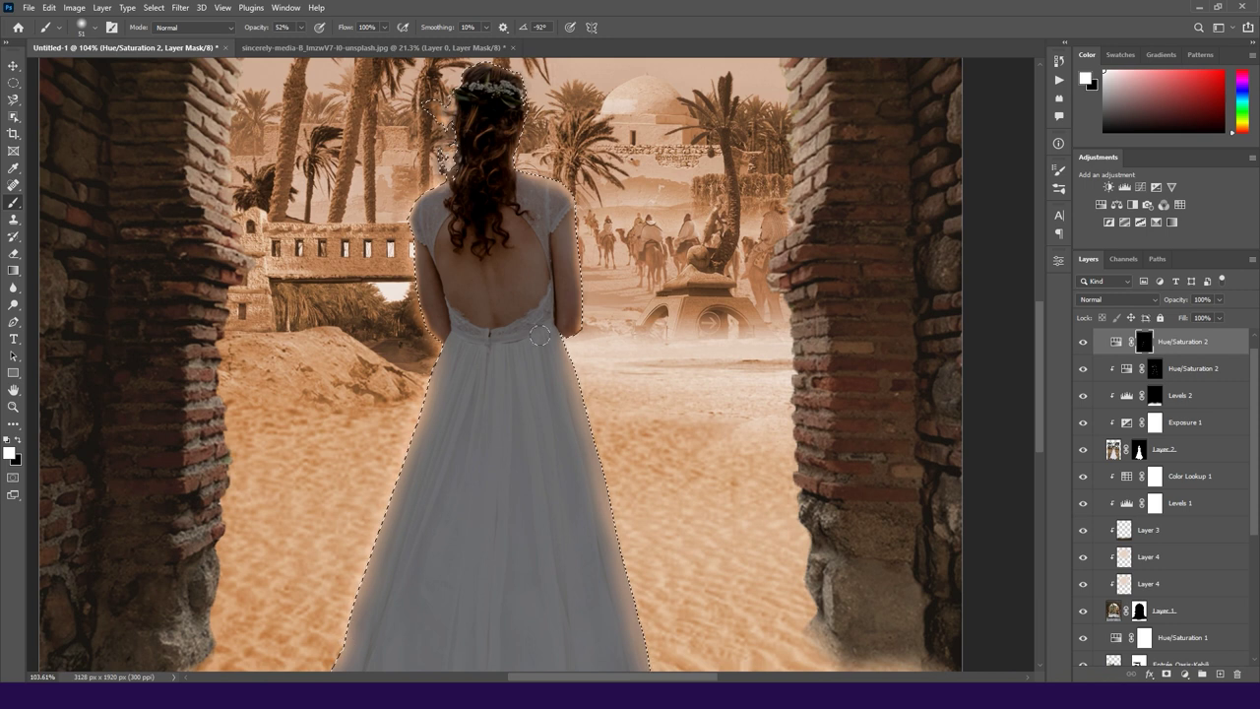
pyautogui.scroll(2, 582, 452)
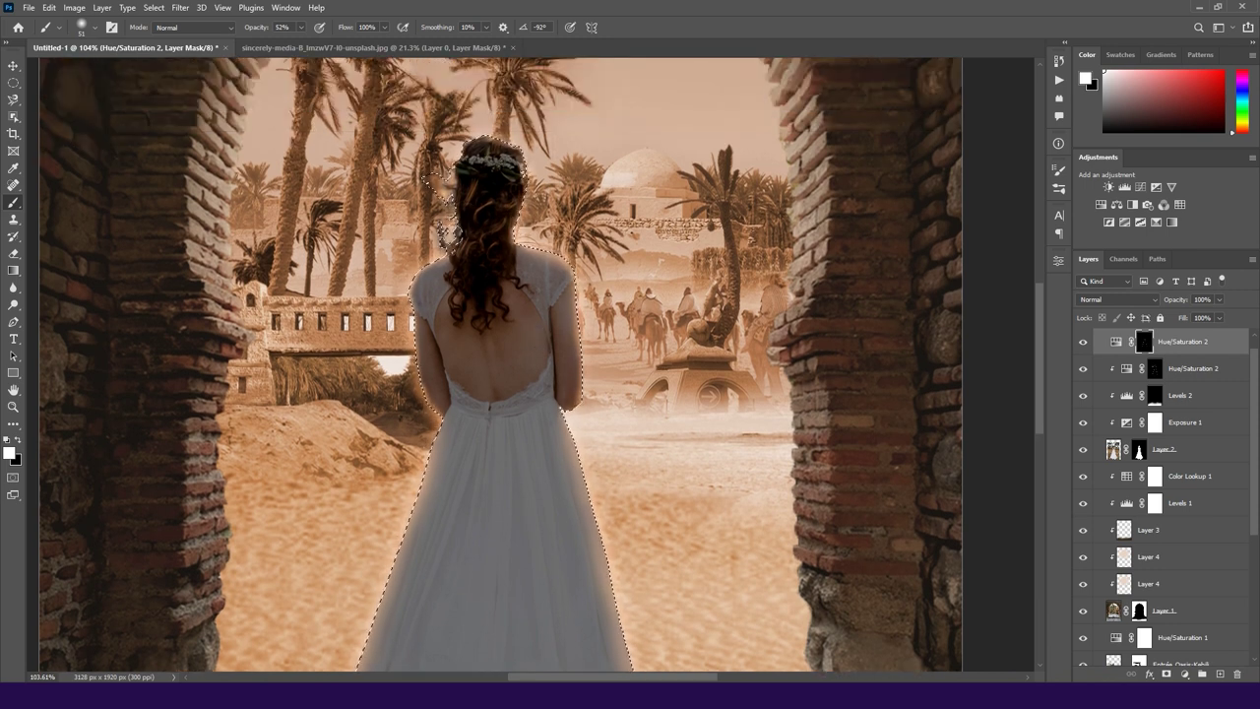
pyautogui.scroll(-1, 501, 222)
pyautogui.hotkey('ctrl', 'd')
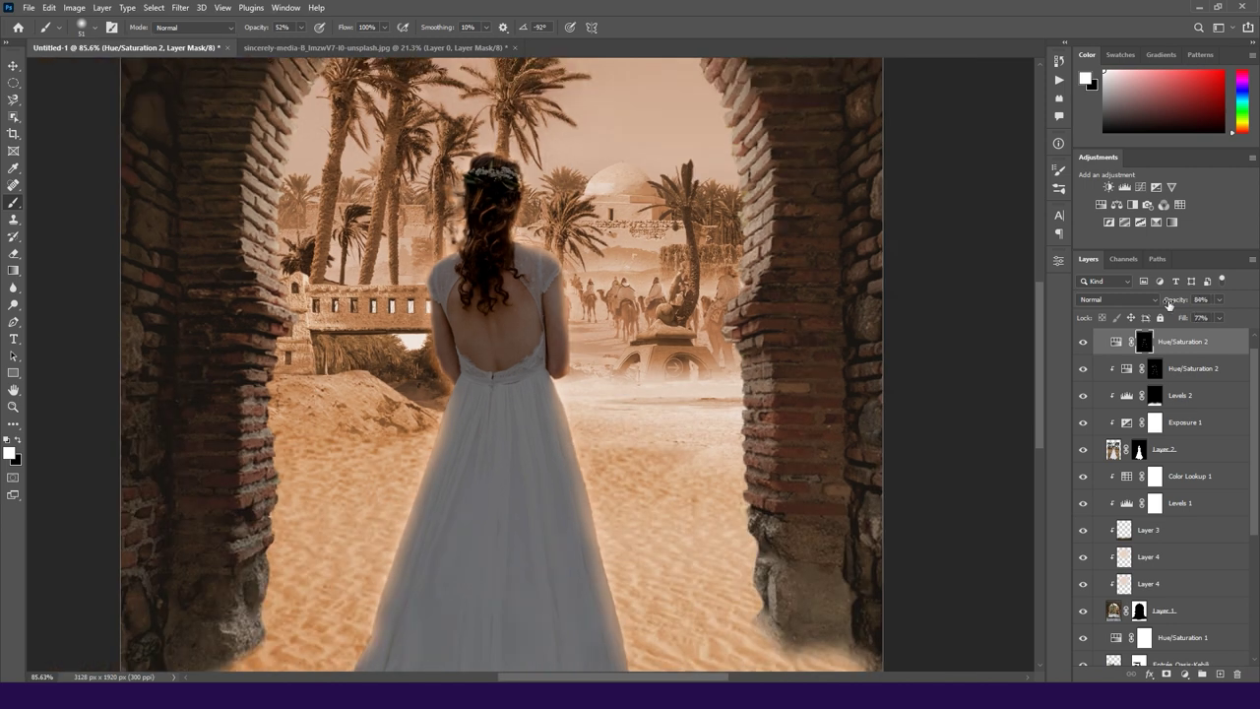
pyautogui.hotkey('alt', '[')
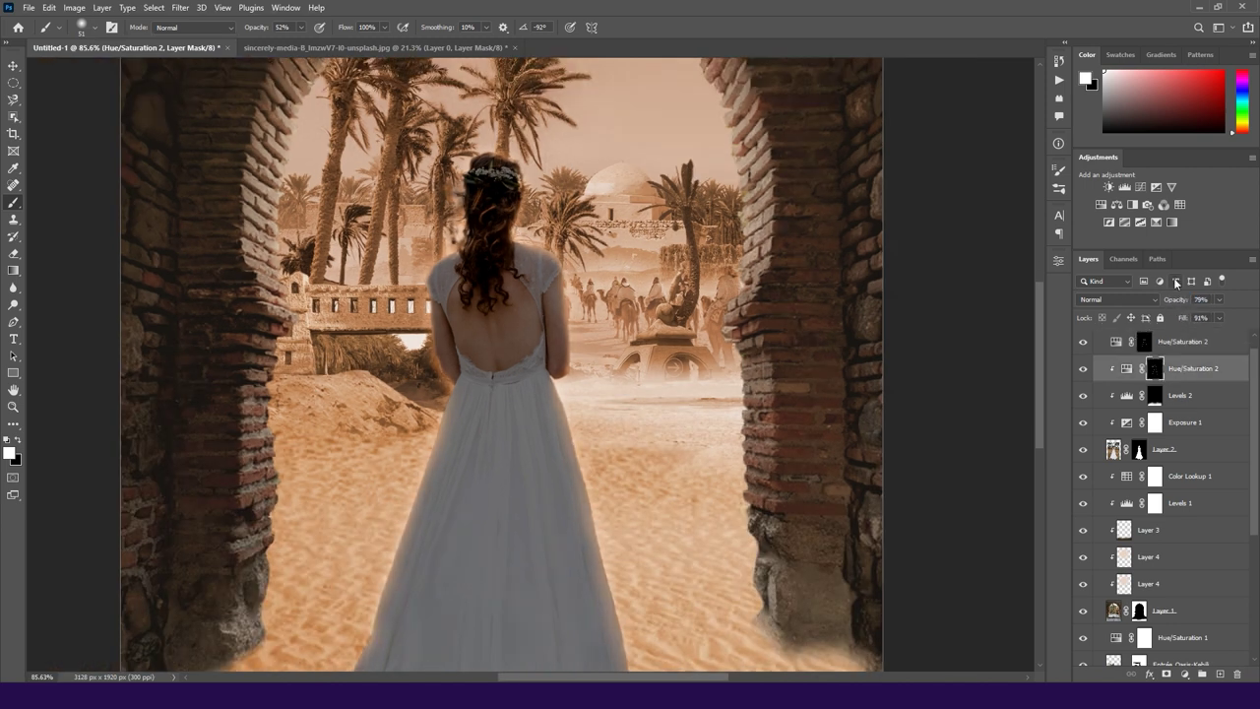
pyautogui.hotkey('alt', ']')
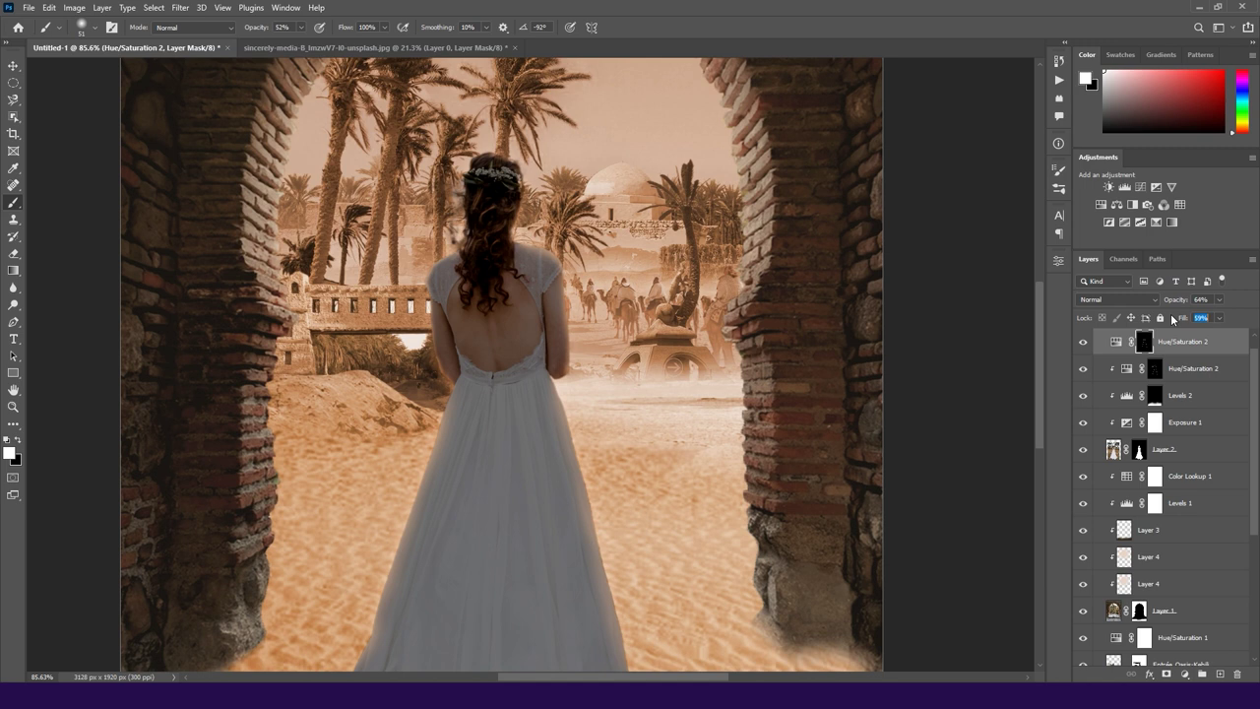
pyautogui.scroll(-1, 633, 258)
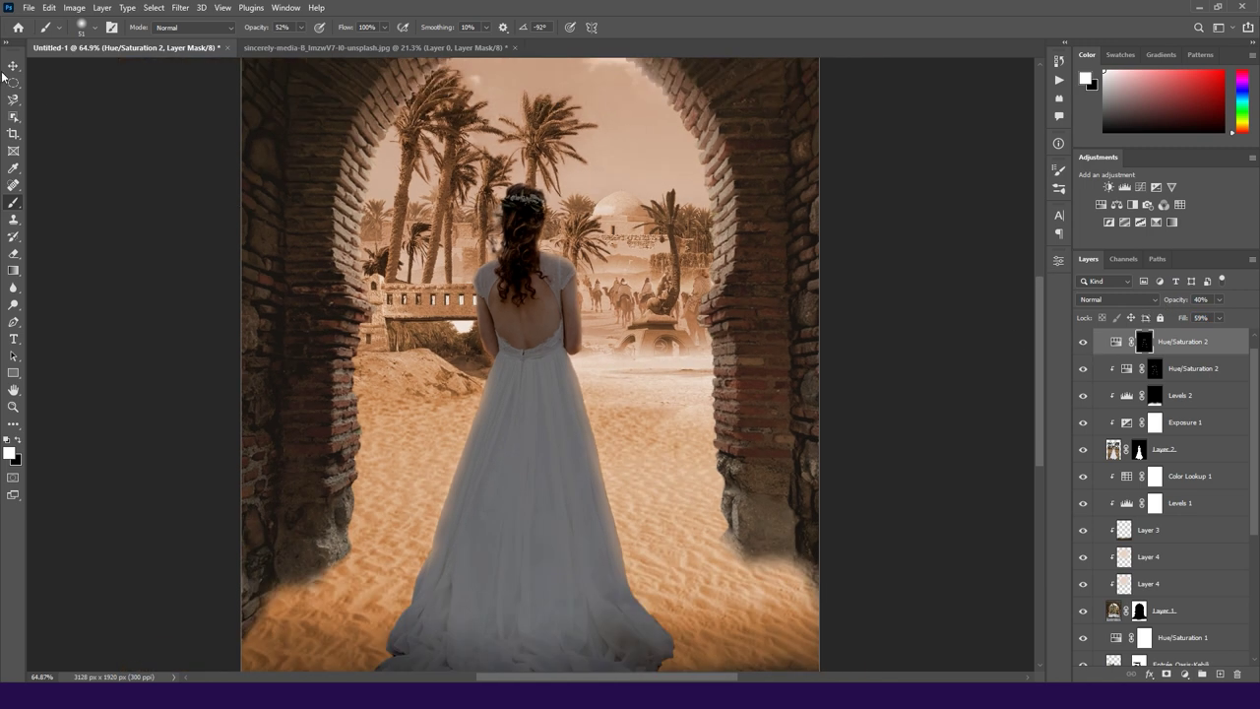
pyautogui.press('v')
pyautogui.scroll(-2, 661, 278)
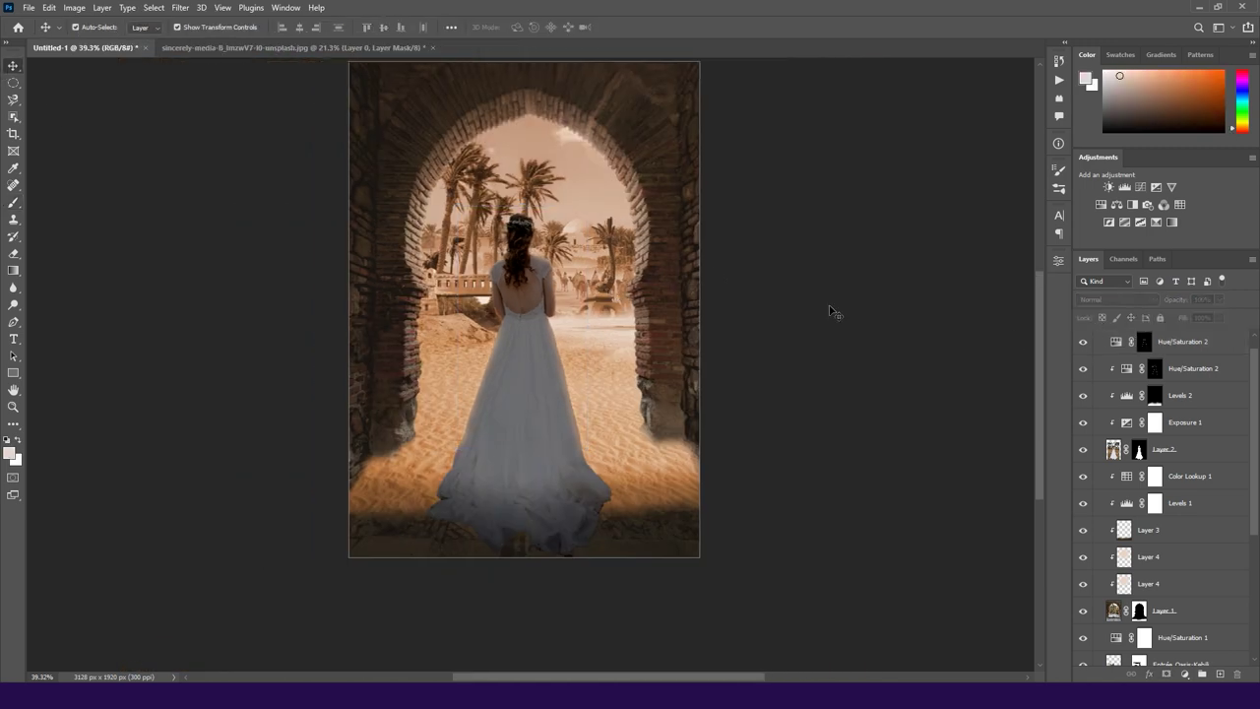
# Step: Duplicate Color Lookup 1 to the top at 49% opacity using the Crisp_Winter look
pyautogui.moveTo(1122, 493); pyautogui.dragTo(1124, 379)
pyautogui.click(1085, 365)
pyautogui.click(1084, 364)
pyautogui.moveTo(1171, 304); pyautogui.dragTo(1147, 303)
pyautogui.doubleClick(1117, 359)
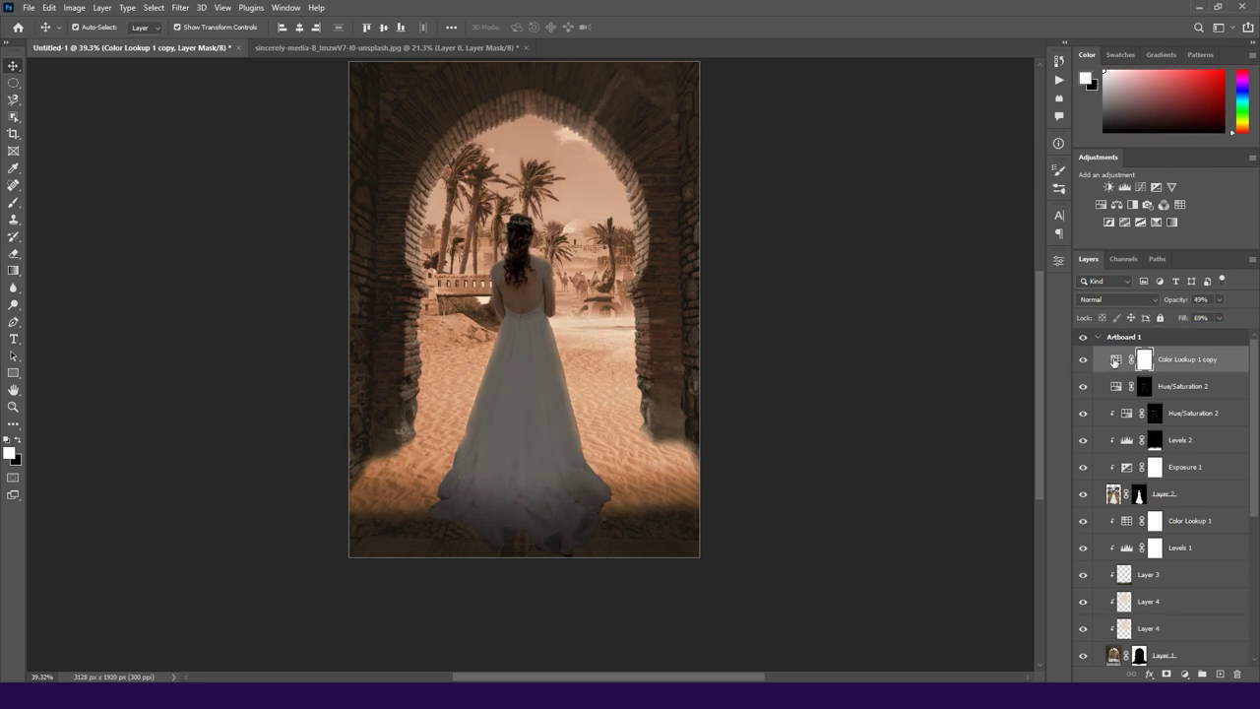
pyautogui.click(973, 300)
pyautogui.click(936, 394)
pyautogui.press('Down')
pyautogui.press('Down')
pyautogui.press('Up')
pyautogui.click(1022, 257)
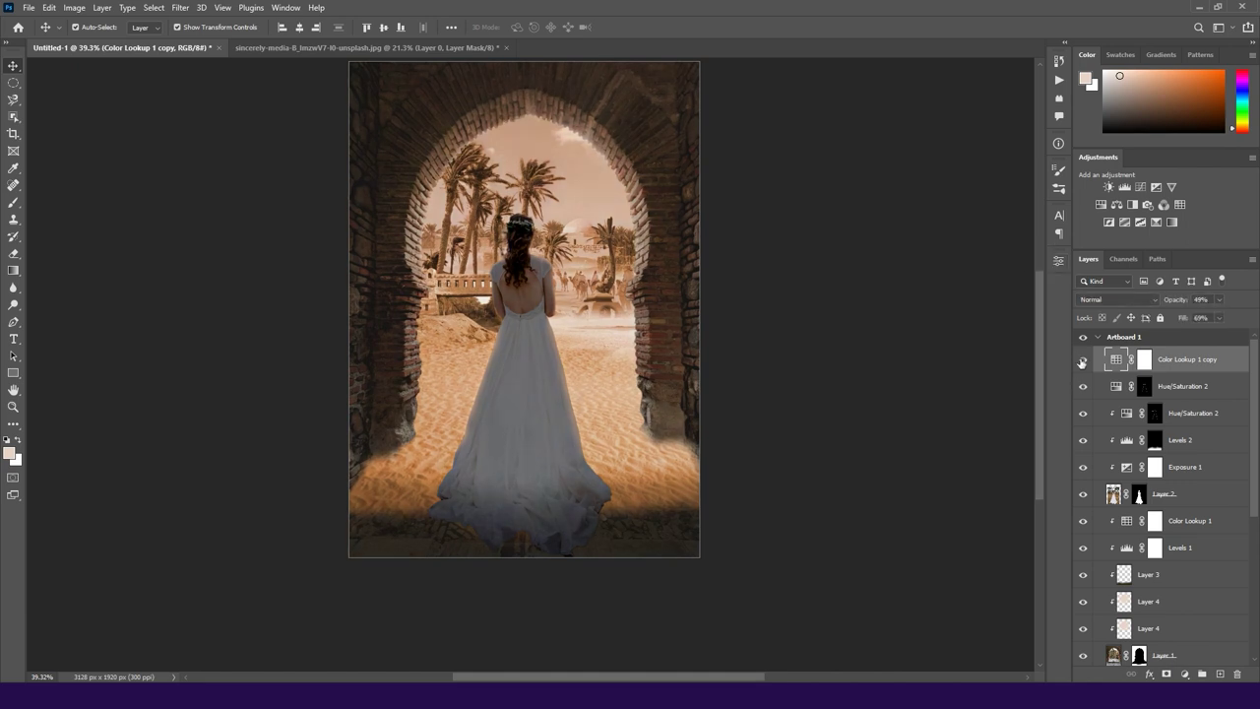
# Step: Create an empty Layer 5 directly below Layer 2
pyautogui.click(739, 273)
pyautogui.scroll(-1, 659, 293)
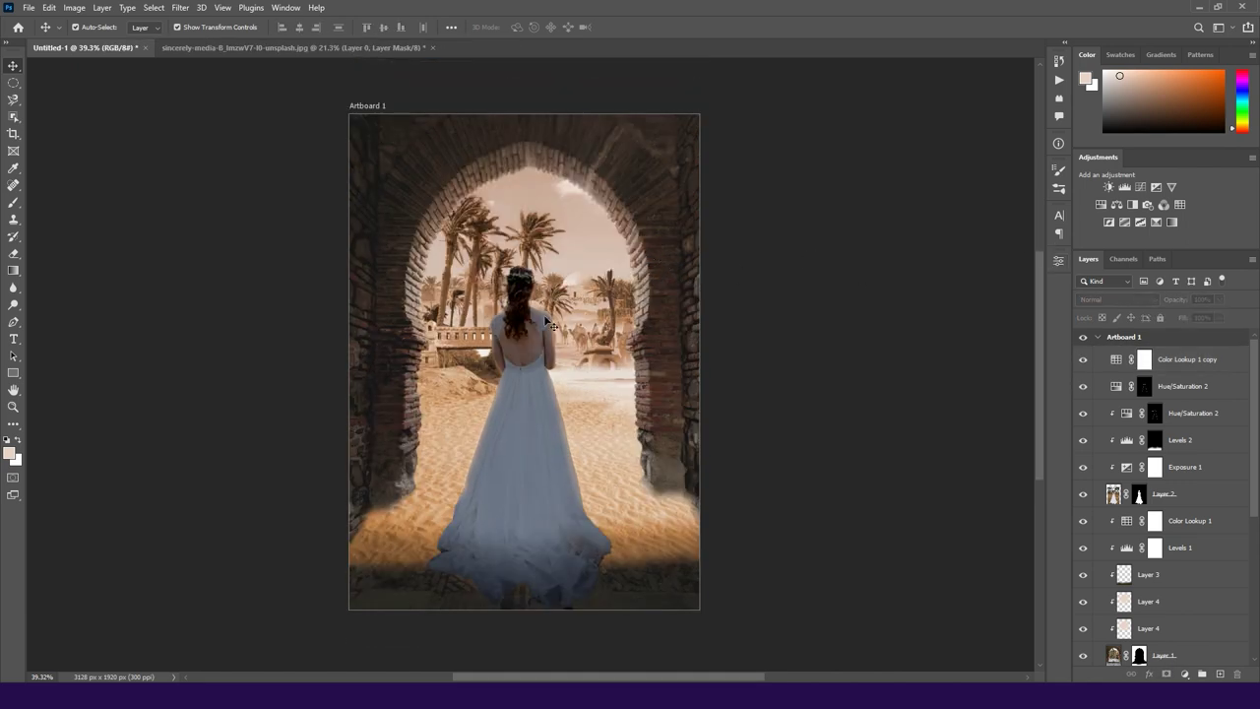
pyautogui.click(1220, 674)
pyautogui.click(7, 440)
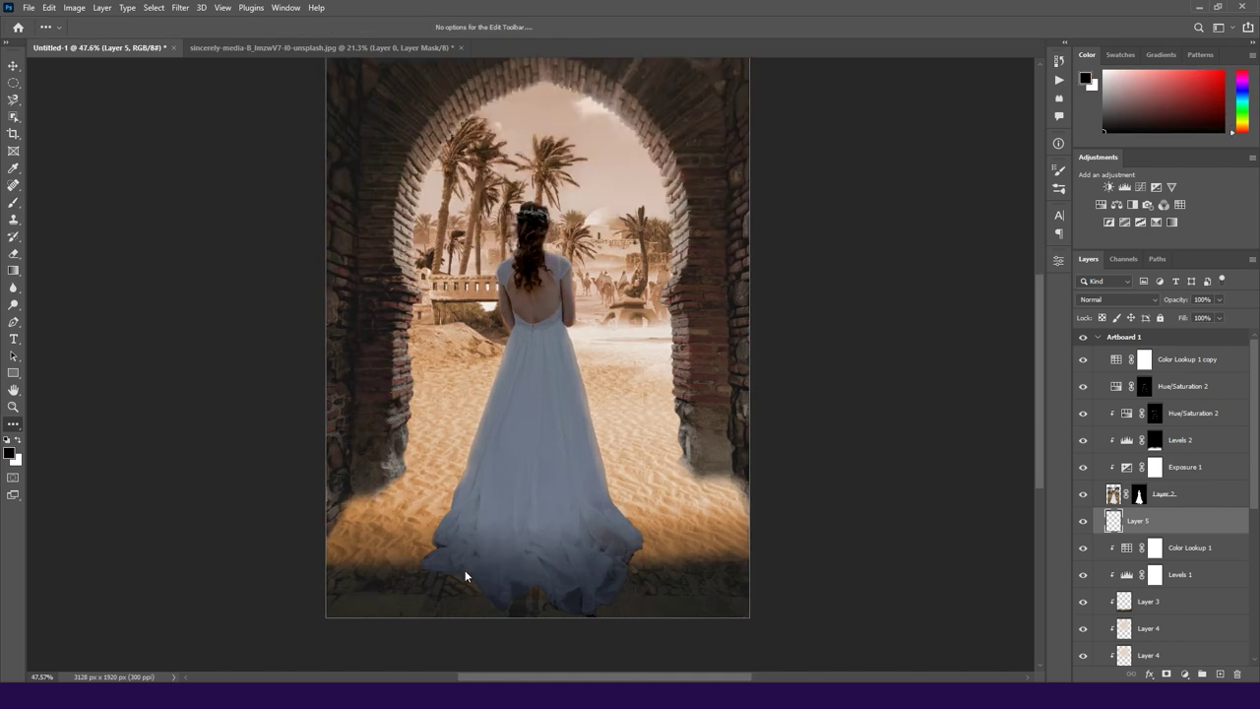
pyautogui.click(13, 203)
# Step: Set a 35 px hard black brush and paint shadow around the dress hem on Layer 5
pyautogui.scroll(2, 463, 586)
pyautogui.scroll(2, 470, 591)
pyautogui.moveTo(476, 487); pyautogui.dragTo(403, 480)
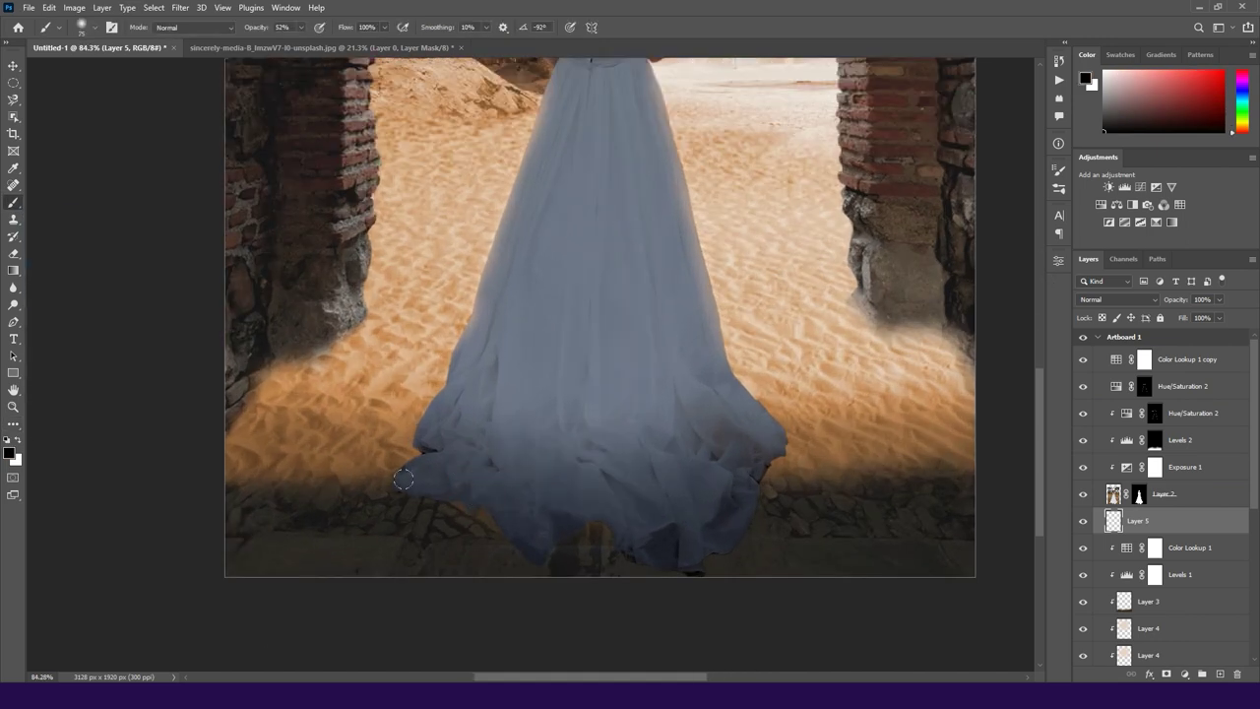
pyautogui.rightClick(540, 540)
pyautogui.press('Escape')
pyautogui.moveTo(532, 522); pyautogui.dragTo(521, 543)
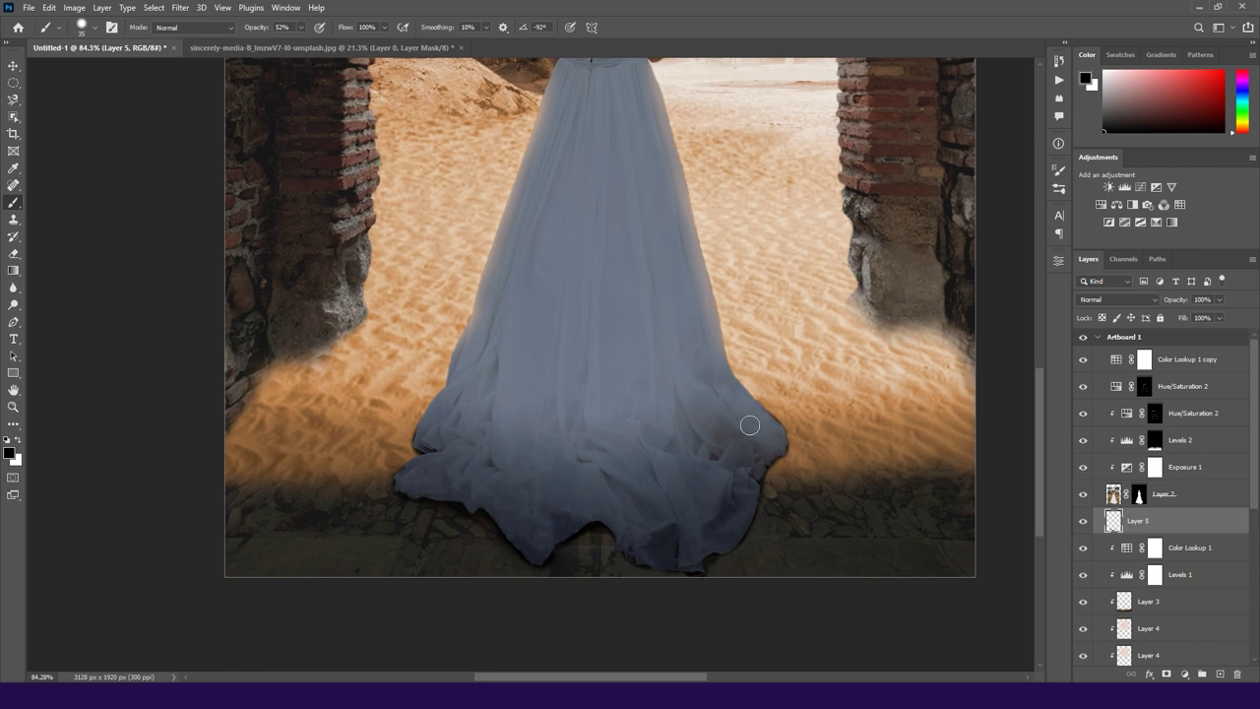
pyautogui.scroll(-5, 749, 424)
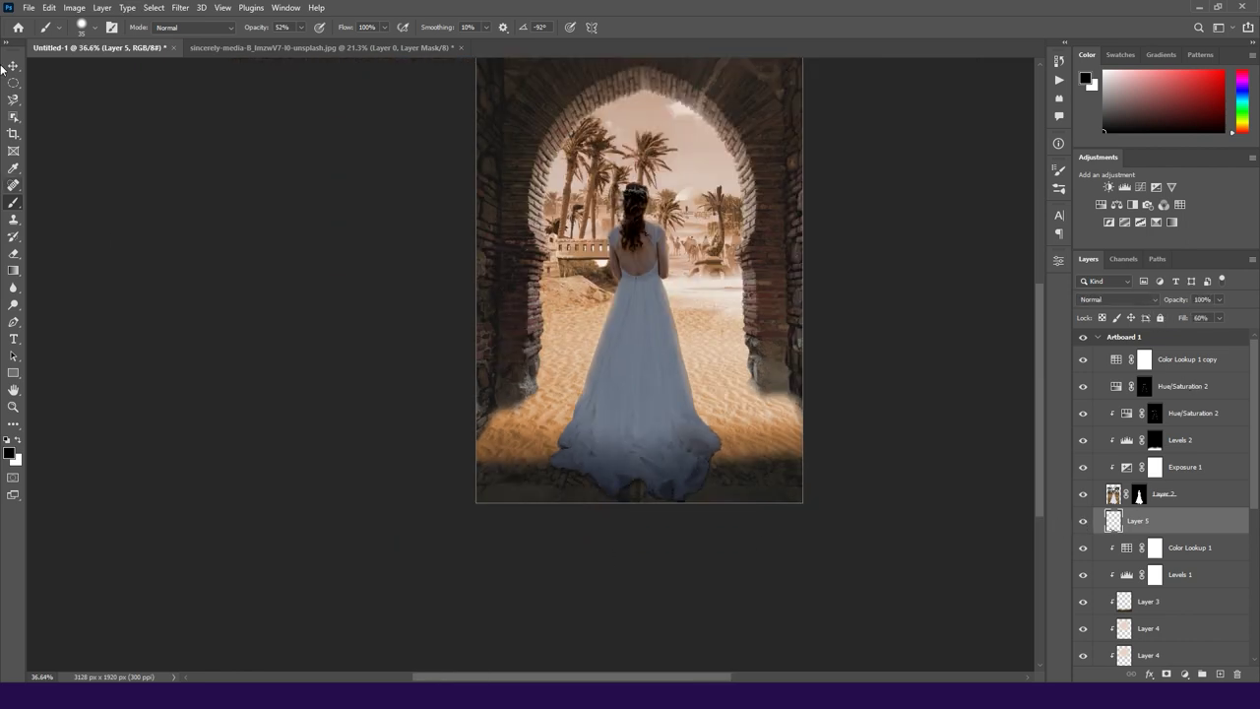
# Step: Select the top layer of the stack for the merged Layer 6
pyautogui.click(13, 65)
pyautogui.scroll(1, 774, 332)
pyautogui.click(1182, 359)
# Step: Stamp all visible layers into a new Layer 6 and open it in the Camera Raw filter
pyautogui.hotkey('ctrl', 'shift', 'alt', 'e')
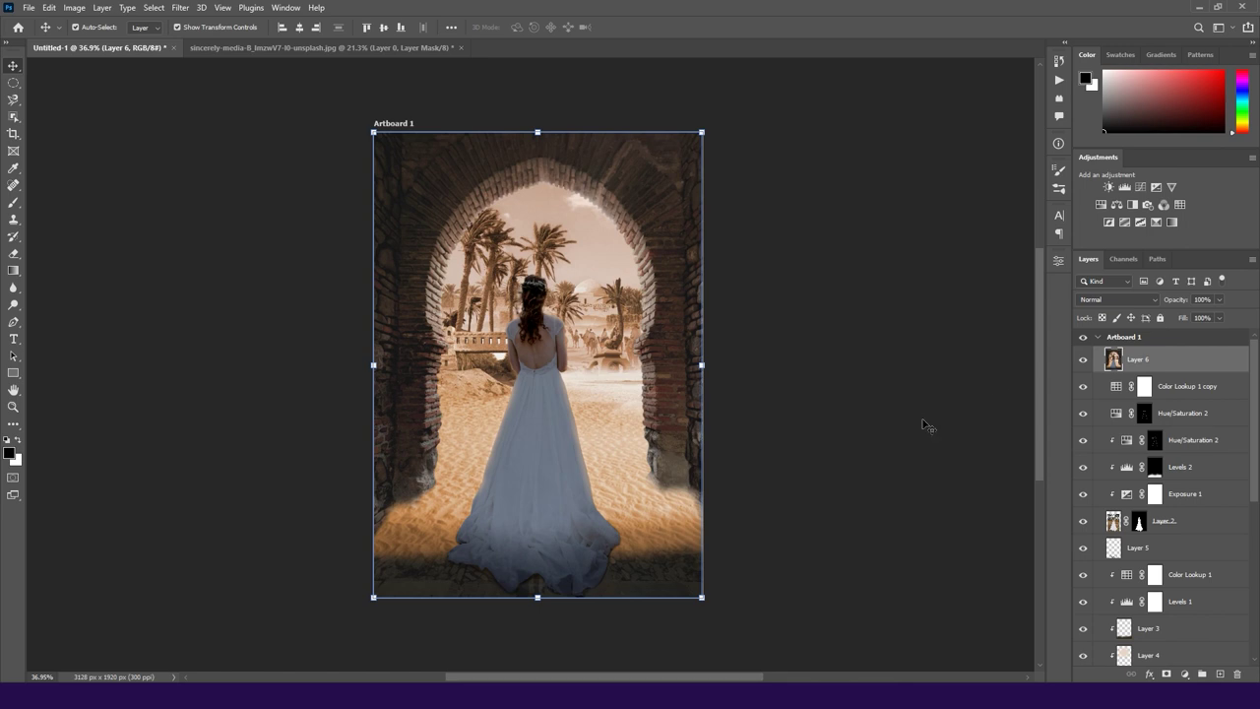
pyautogui.click(181, 7)
pyautogui.click(212, 104)
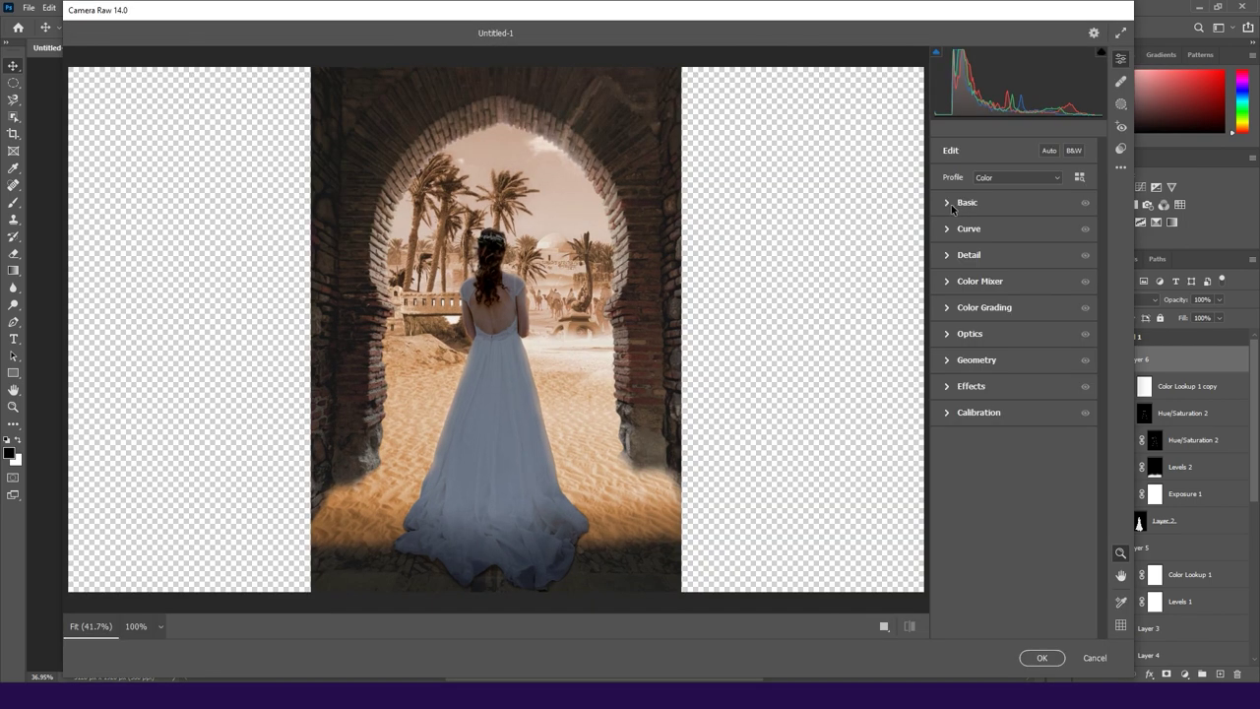
# Step: Raise exposure to +0.25, boost vibrance and ease off dehaze in the Basic panel
pyautogui.click(968, 202)
pyautogui.moveTo(1014, 309)
pyautogui.mouseDown()
pyautogui.moveTo(1026, 330)
pyautogui.moveTo(1000, 366)
pyautogui.moveTo(1026, 385)
pyautogui.moveTo(990, 405)
pyautogui.moveTo(1030, 439)
pyautogui.mouseUp()
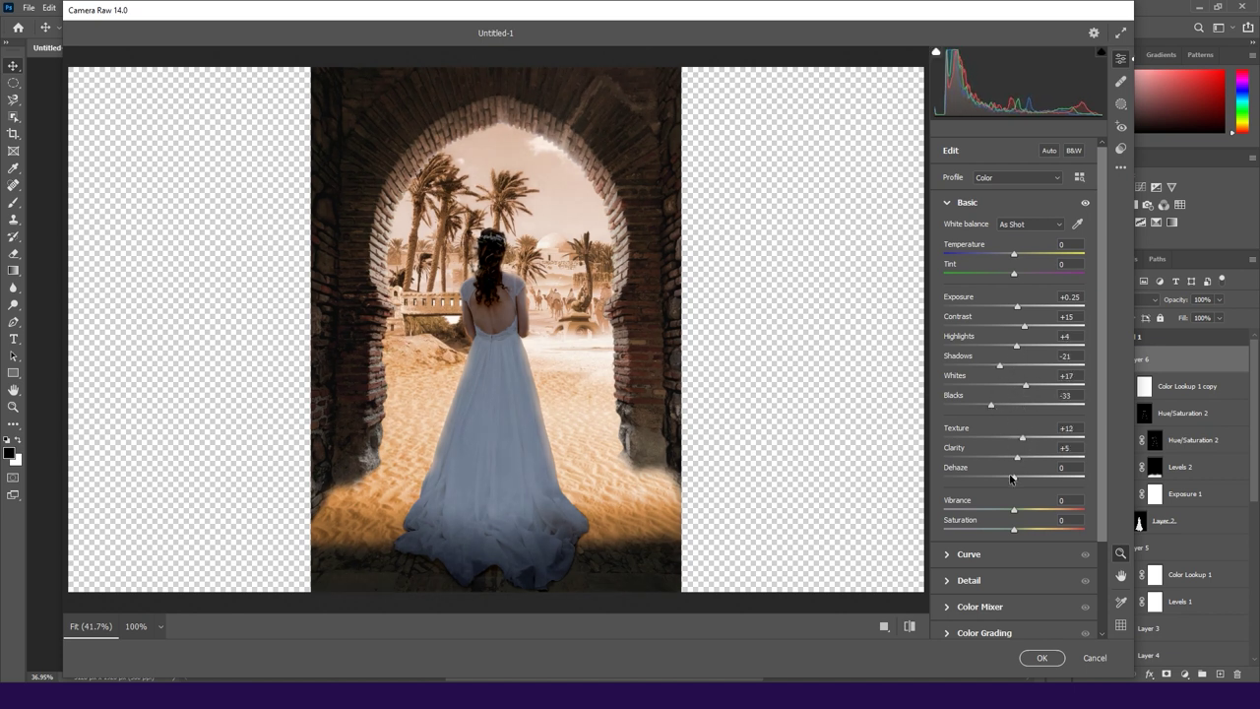
pyautogui.moveTo(1021, 482); pyautogui.dragTo(1022, 510)
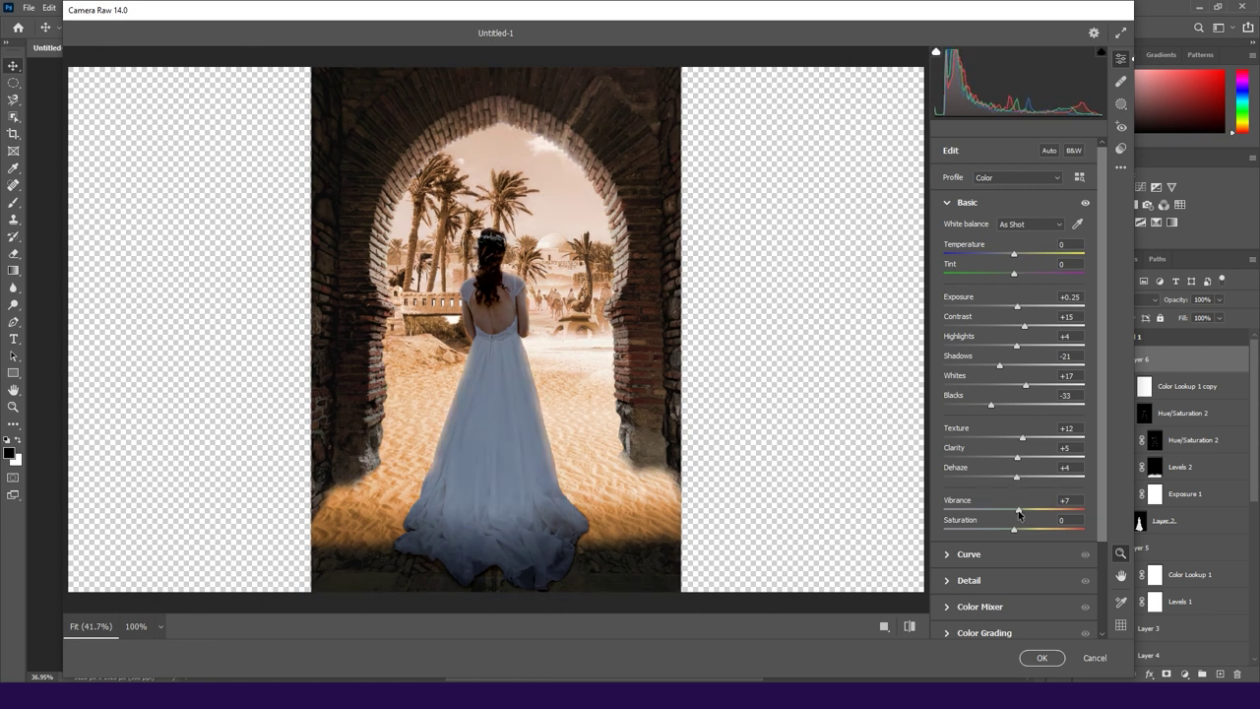
pyautogui.click(948, 202)
# Step: Lift the tone curve's shadow end and lights, then expand the Detail sharpening settings
pyautogui.click(947, 229)
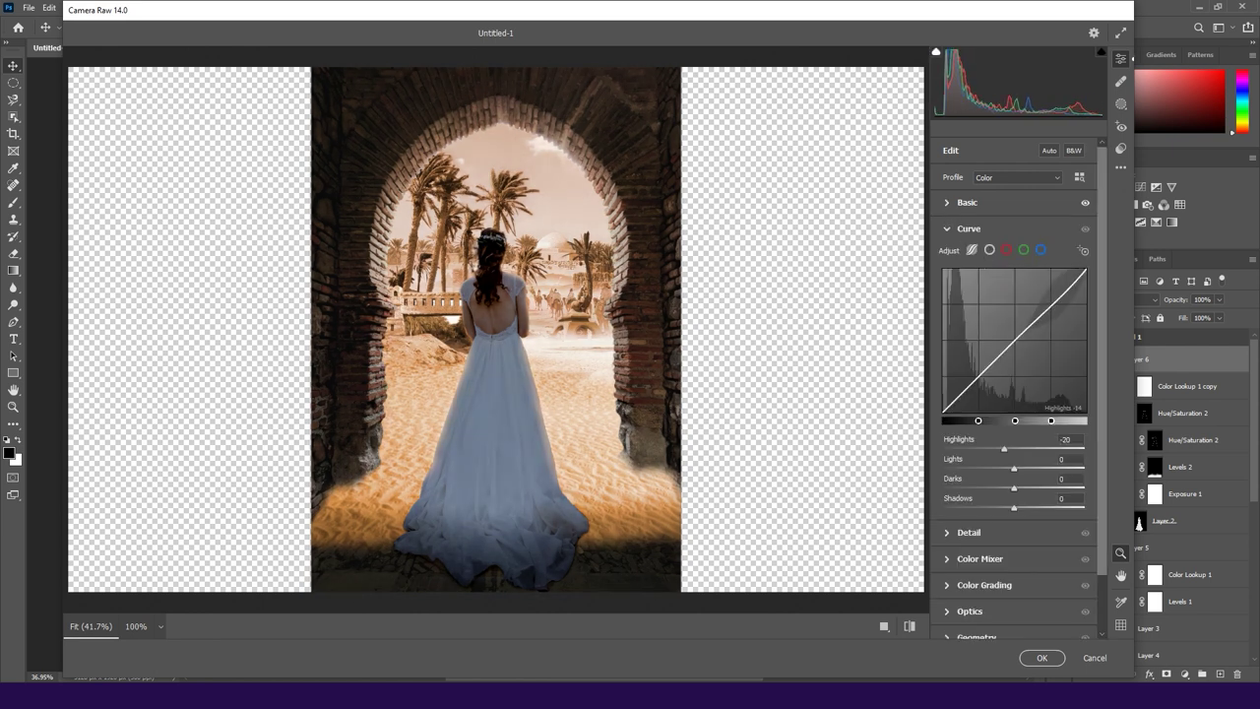
pyautogui.moveTo(942, 413); pyautogui.dragTo(985, 368)
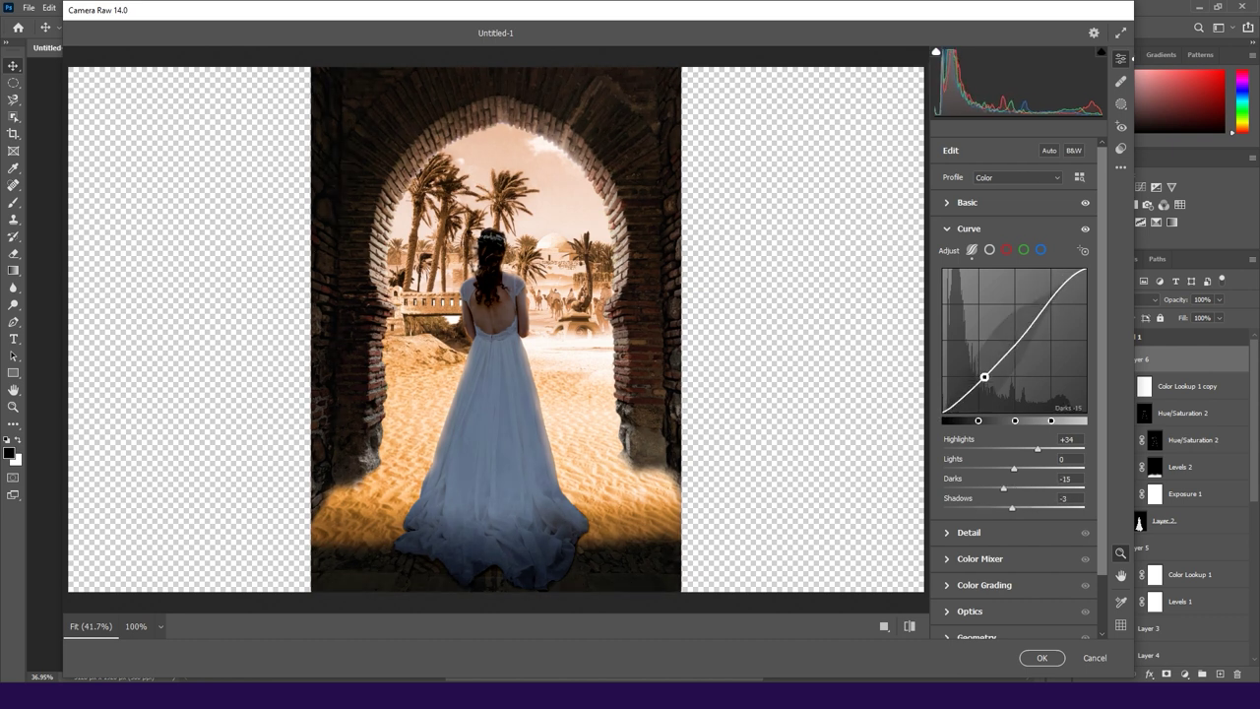
pyautogui.moveTo(1034, 327); pyautogui.dragTo(1034, 315)
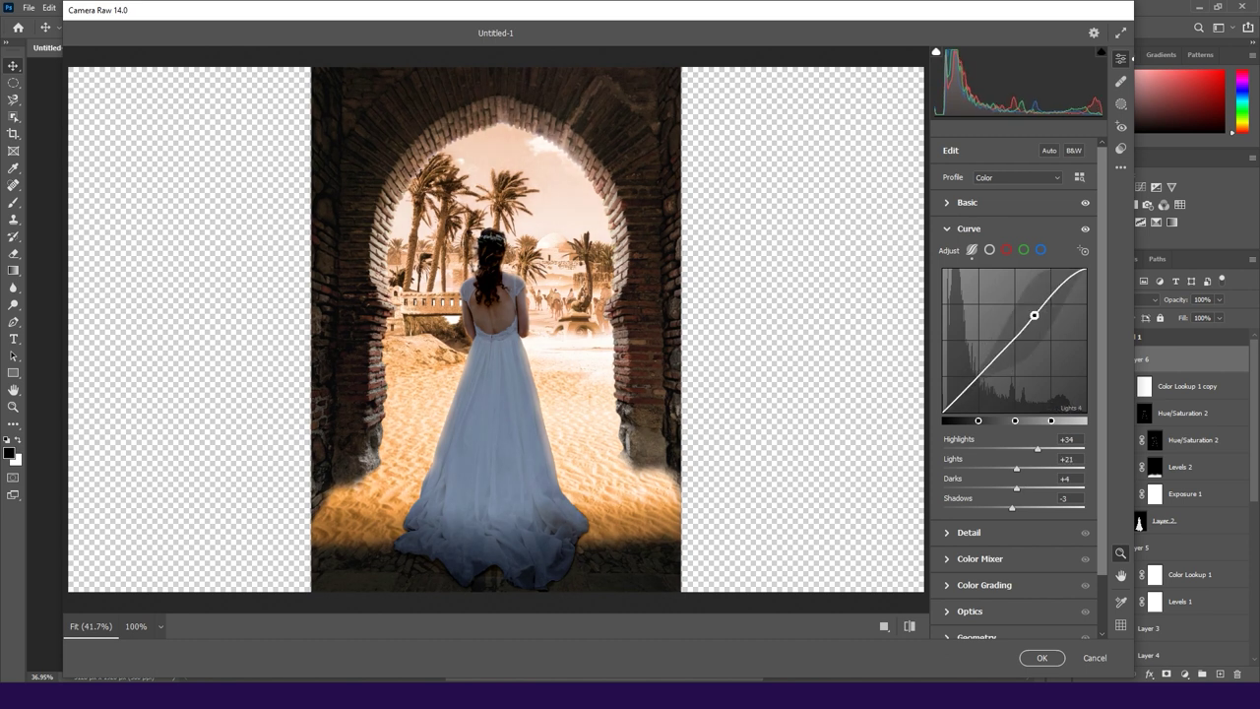
pyautogui.click(960, 228)
pyautogui.click(967, 254)
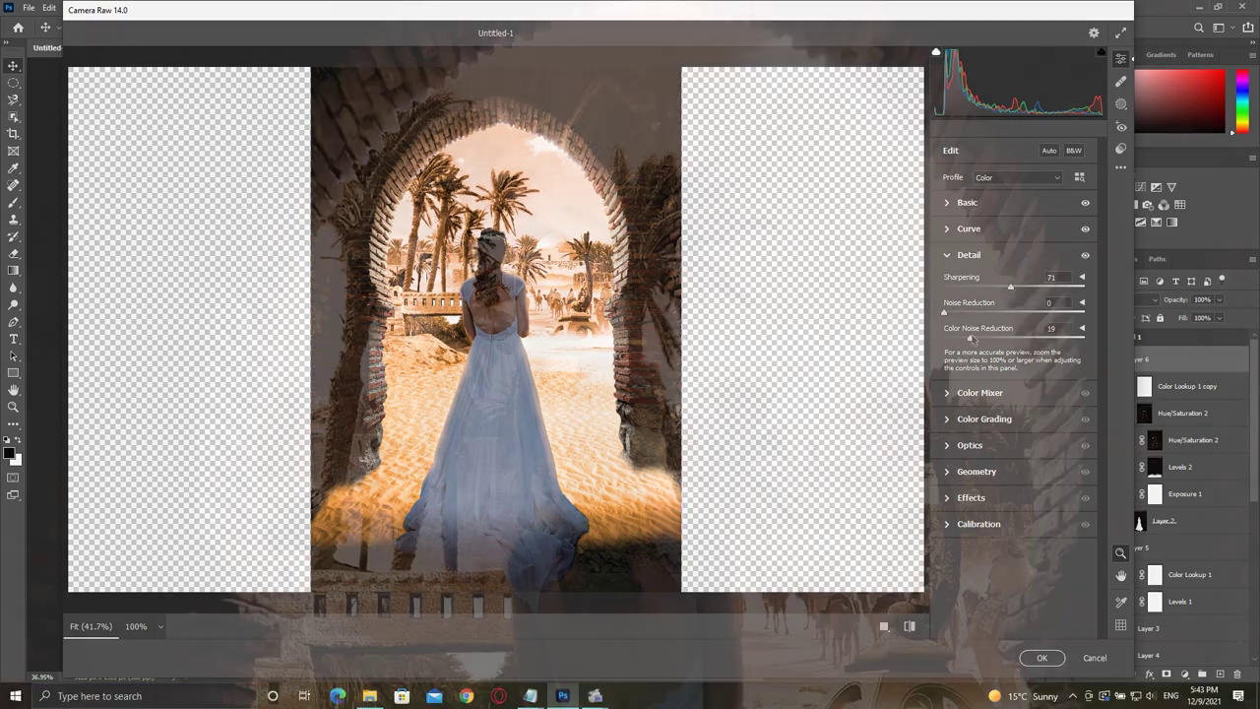